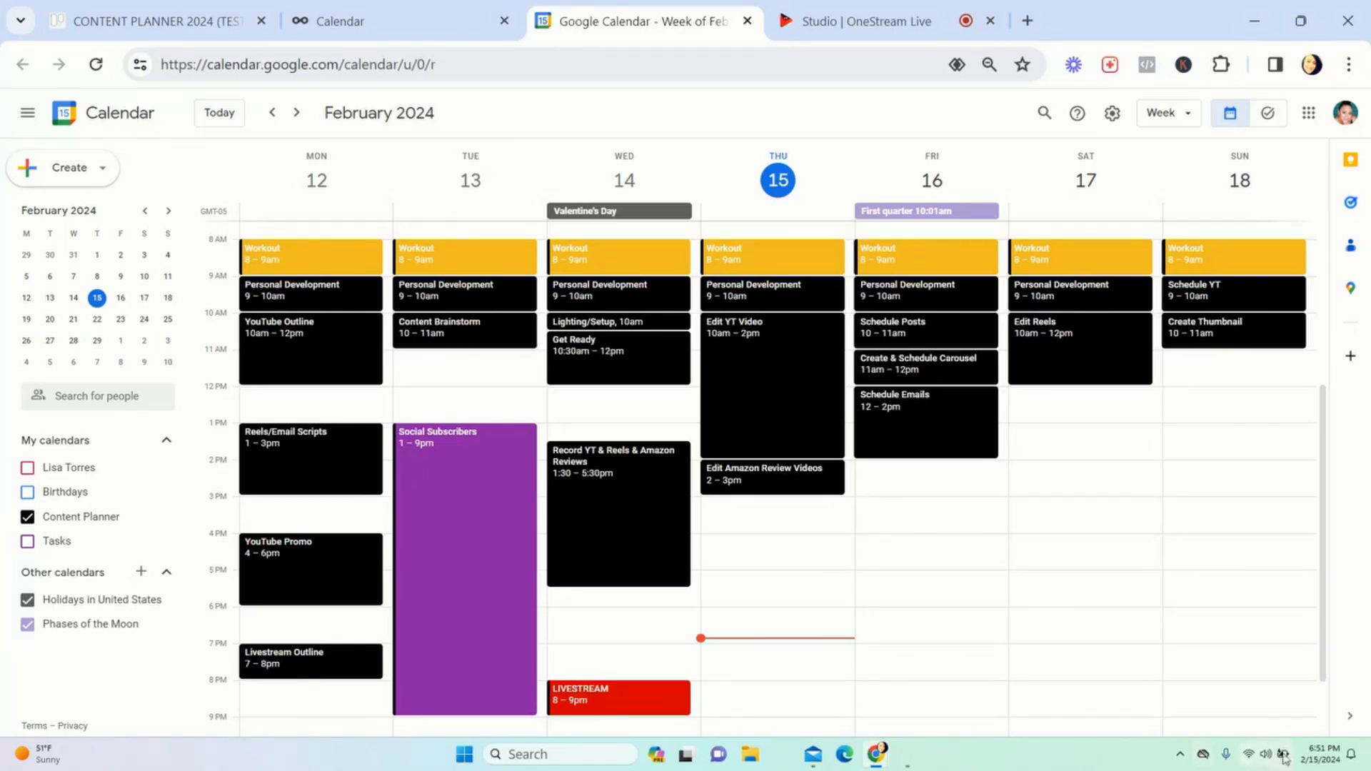
Step: Enlarge the weekly calendar page to 100% zoom and view the scheduled content tasks
left_click(1323, 754)
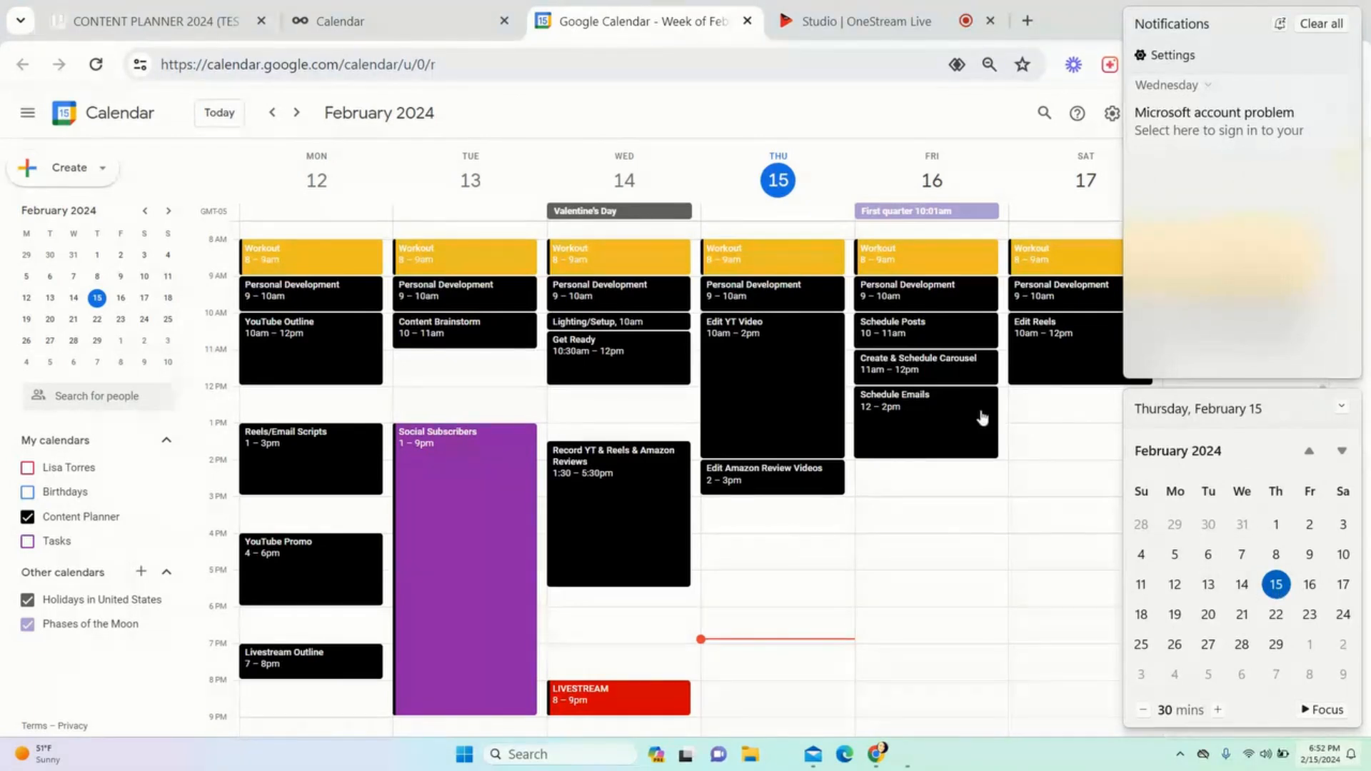
left_click(735, 105)
key("ctrl+plus")
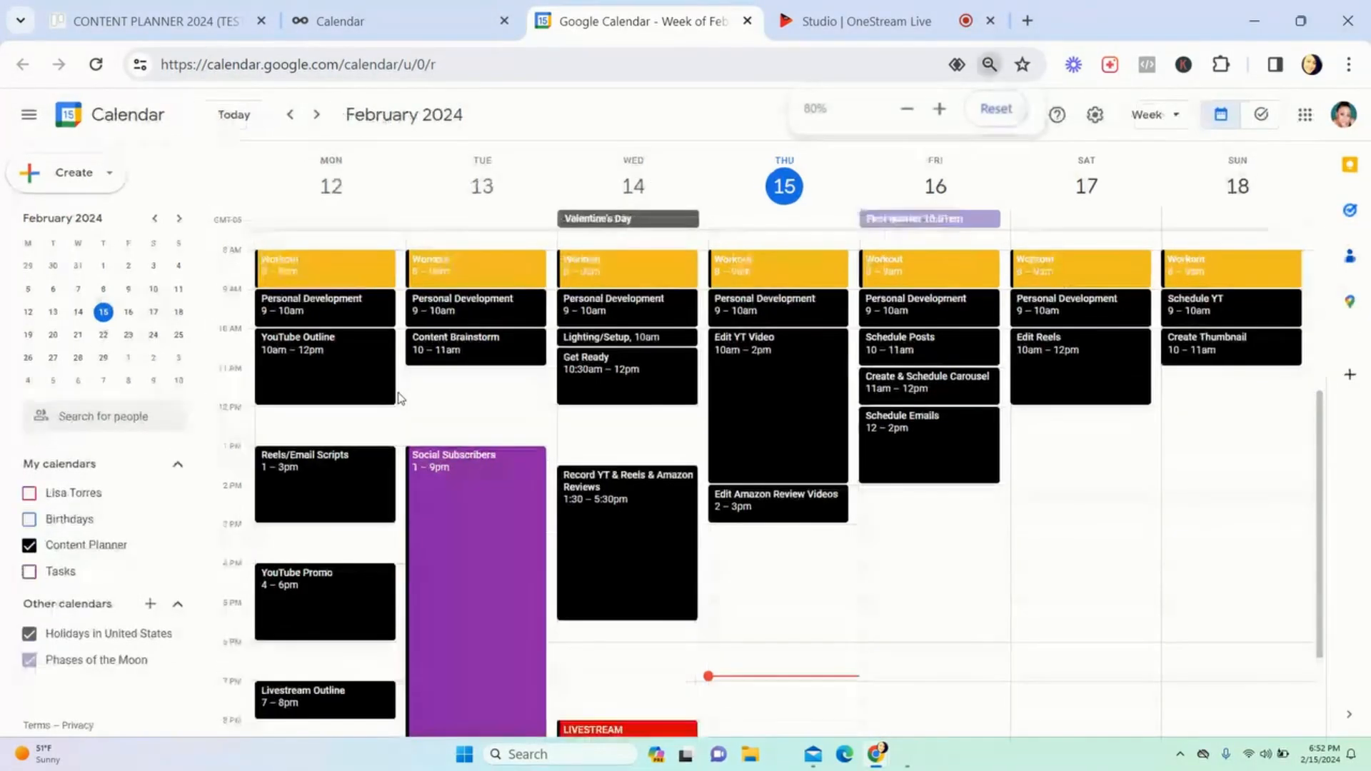
key("ctrl+plus")
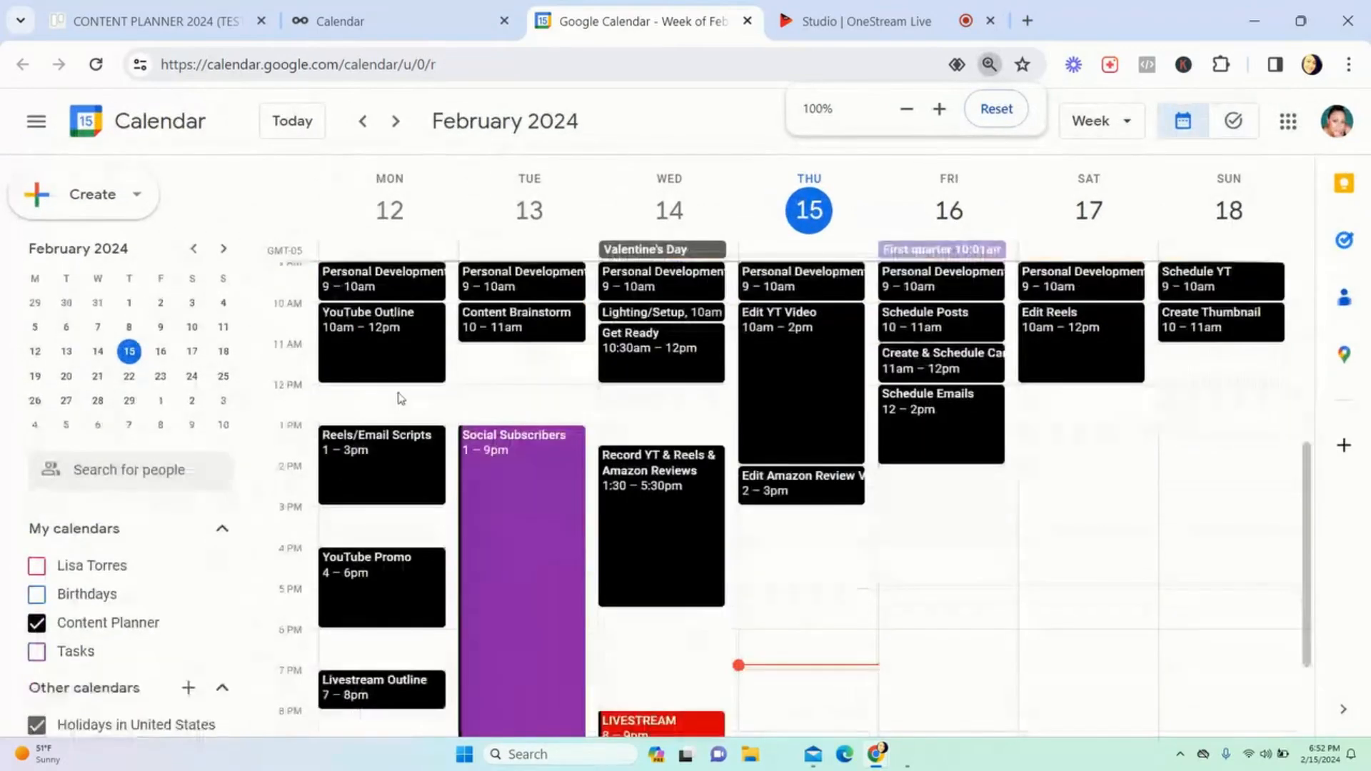
scroll(400, 353, "up", 1)
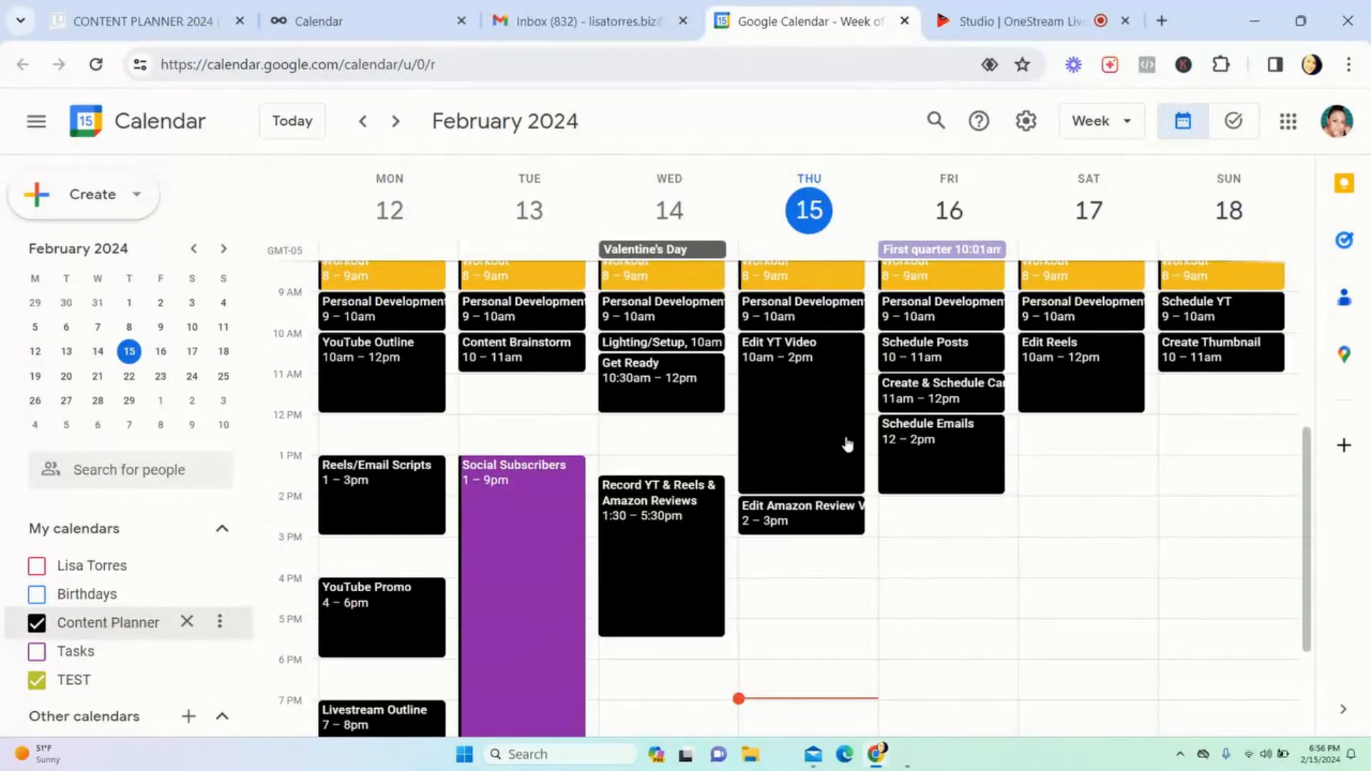
Step: Hide the Content Planner calendar from the week view, keeping the TEST calendar shown
left_click(38, 625)
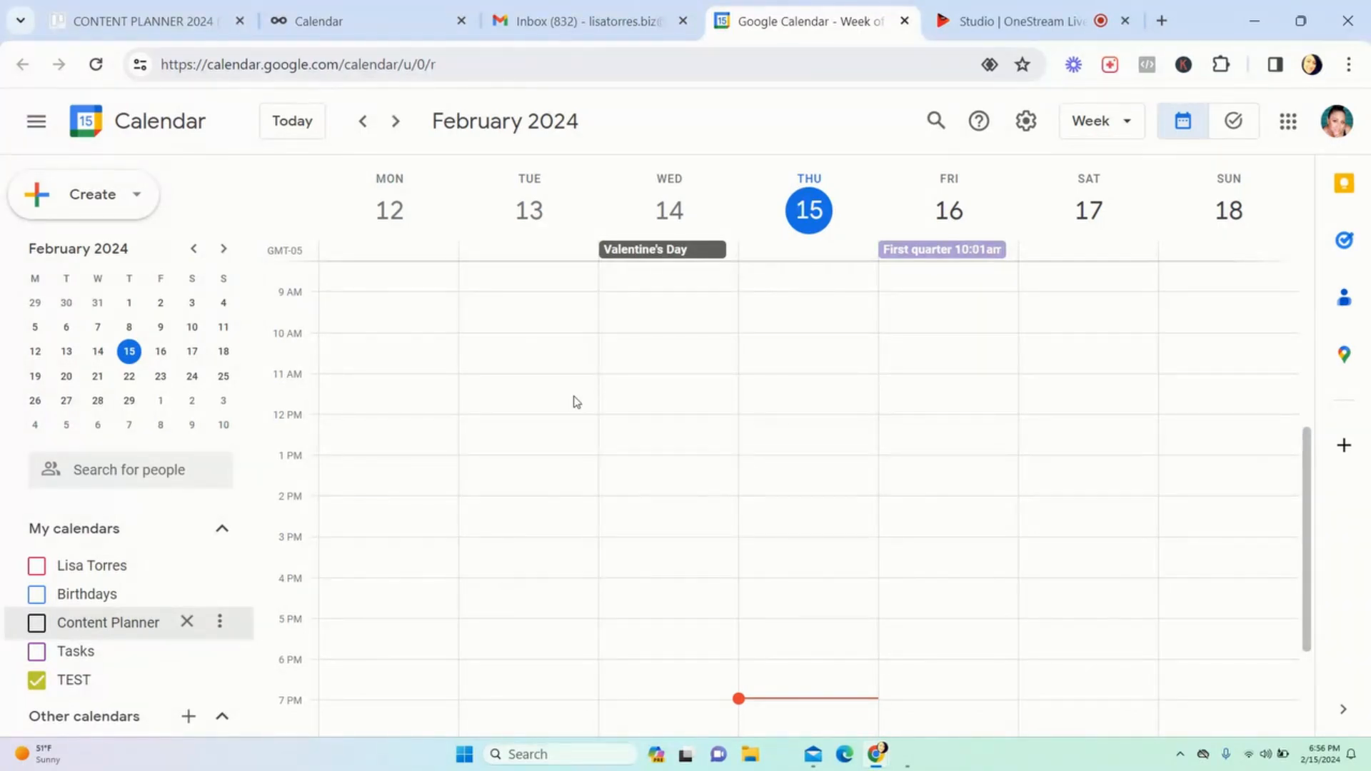
left_click(373, 299)
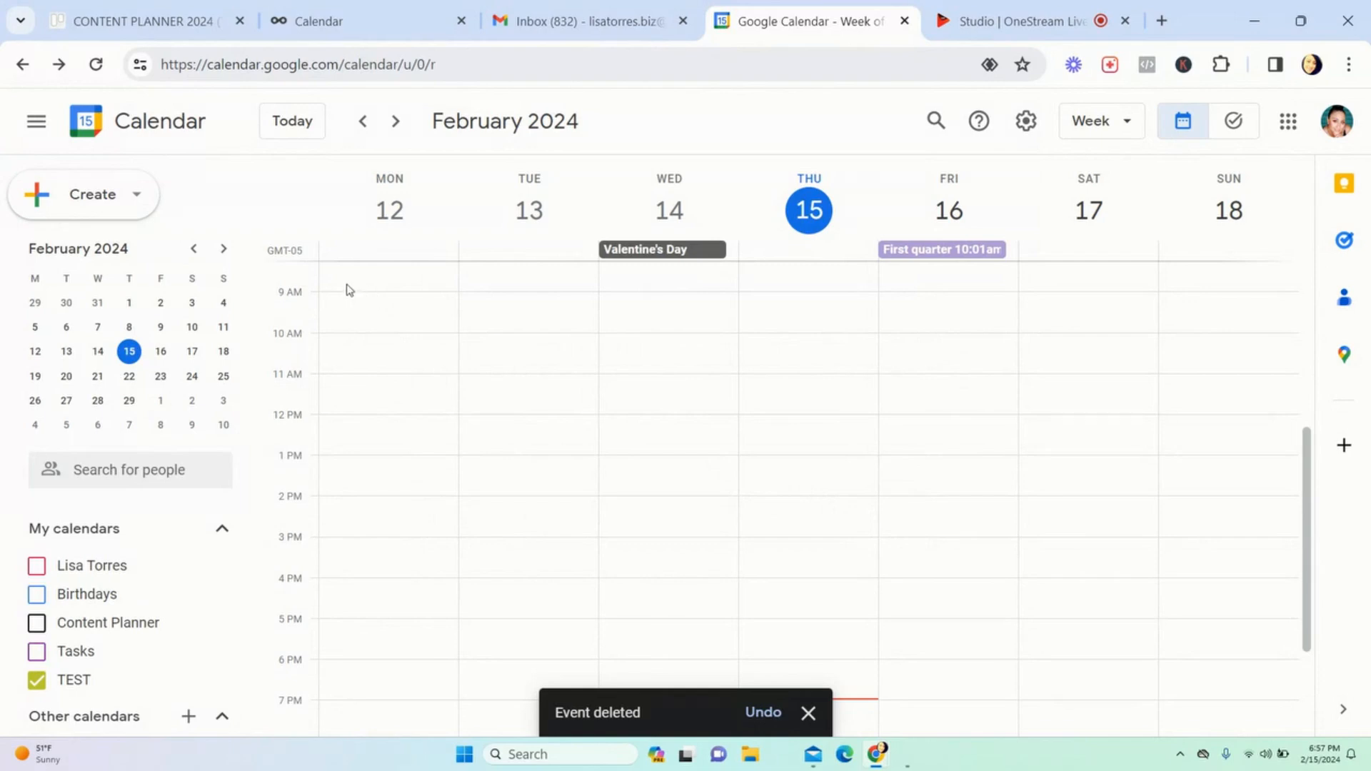
Step: Create a new event titled "9-5 Job" in the TEST calendar and open its full event options
left_click(90, 194)
left_click(84, 249)
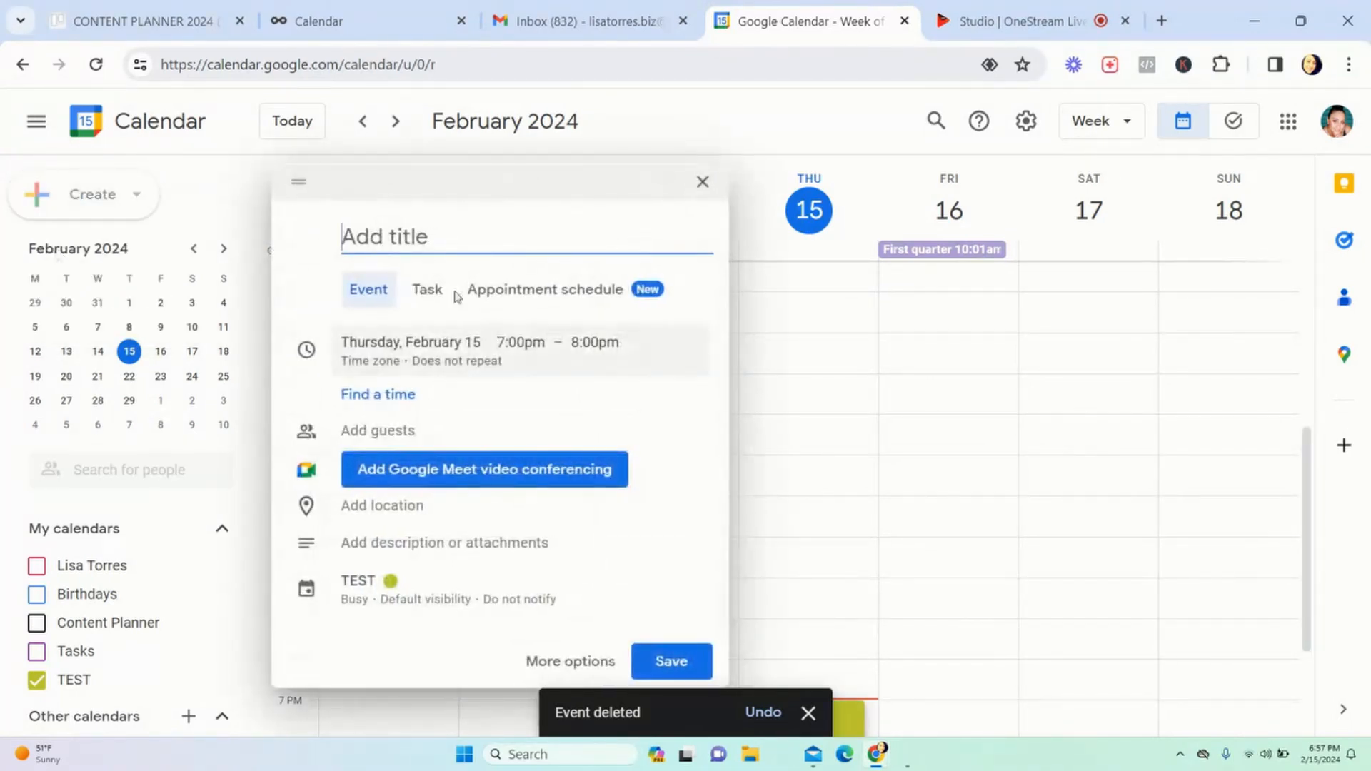
type("9-")
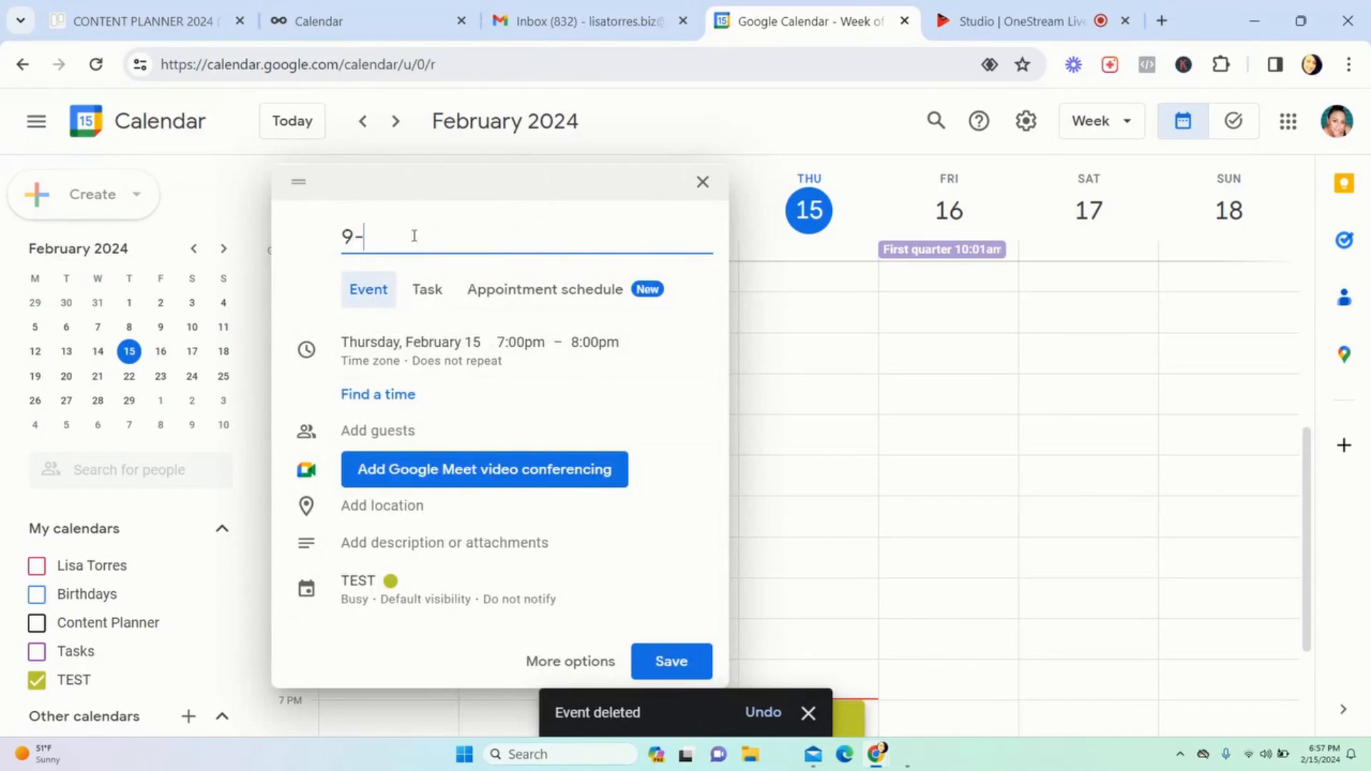
type("5 Job")
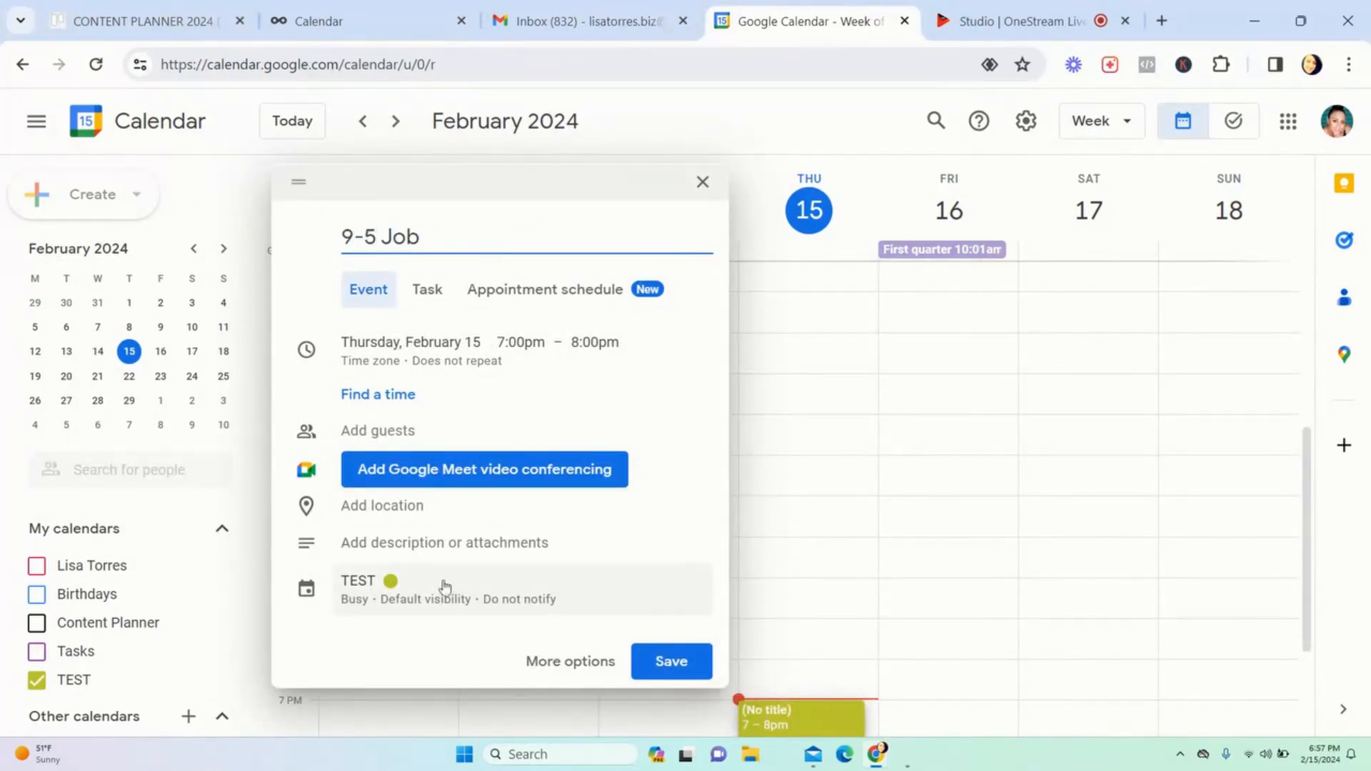
left_click(580, 669)
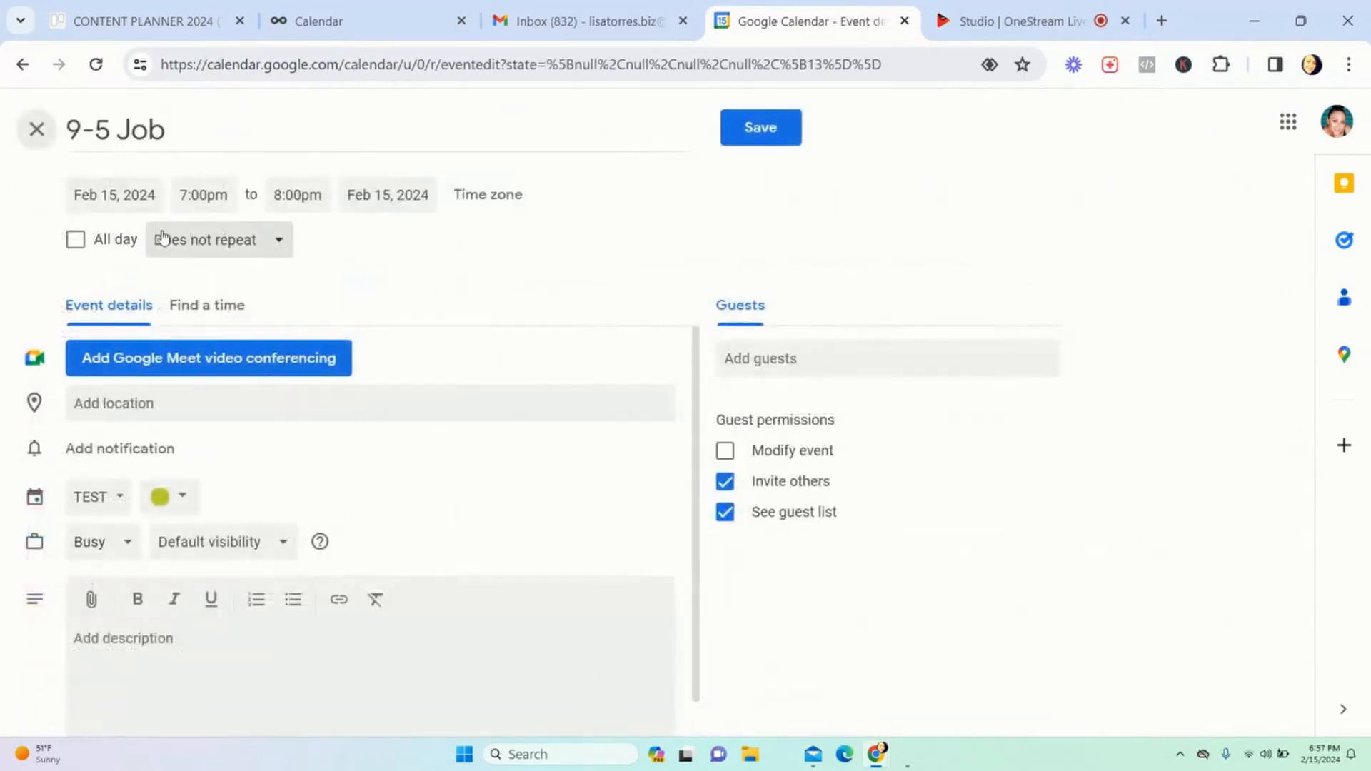
Step: Set a custom recurrence for the 9-5 Job event, repeating every week on Monday through Friday with no end date
left_click(216, 247)
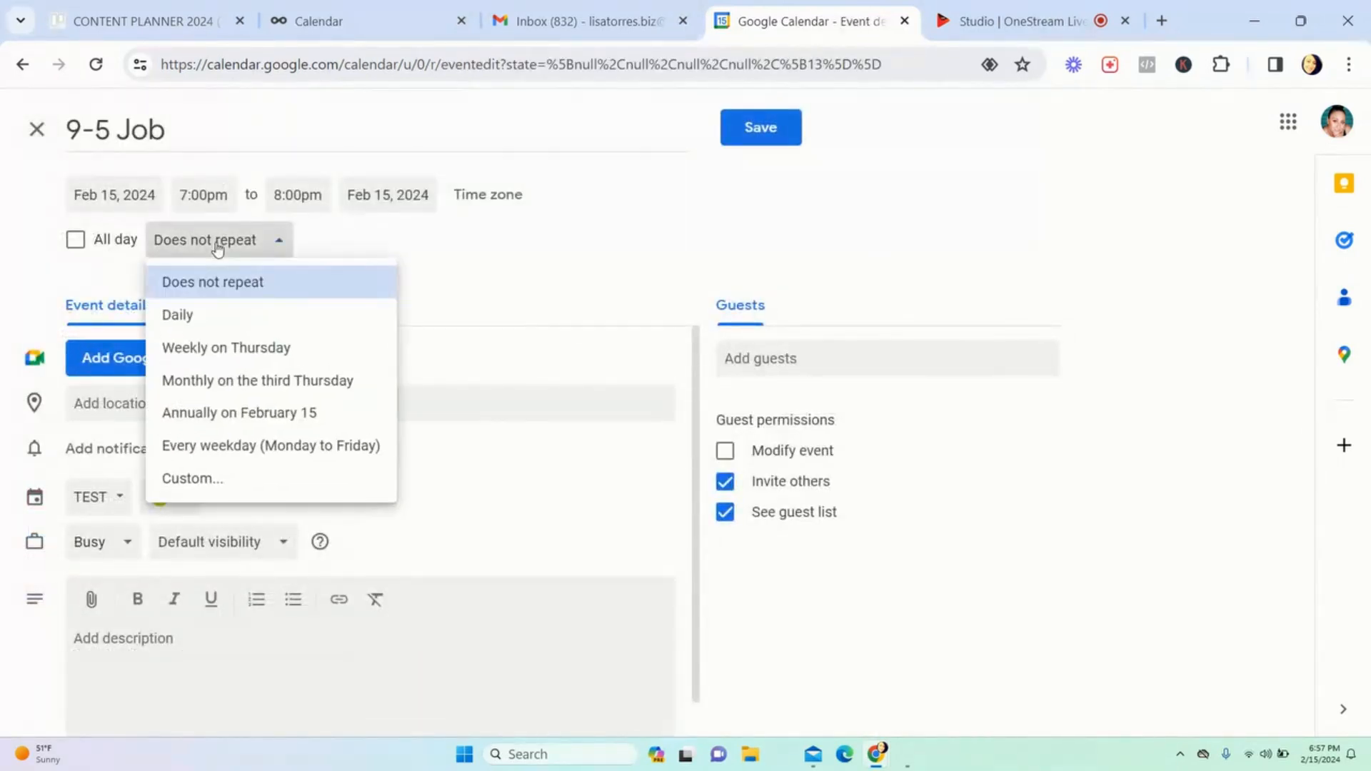
left_click(191, 480)
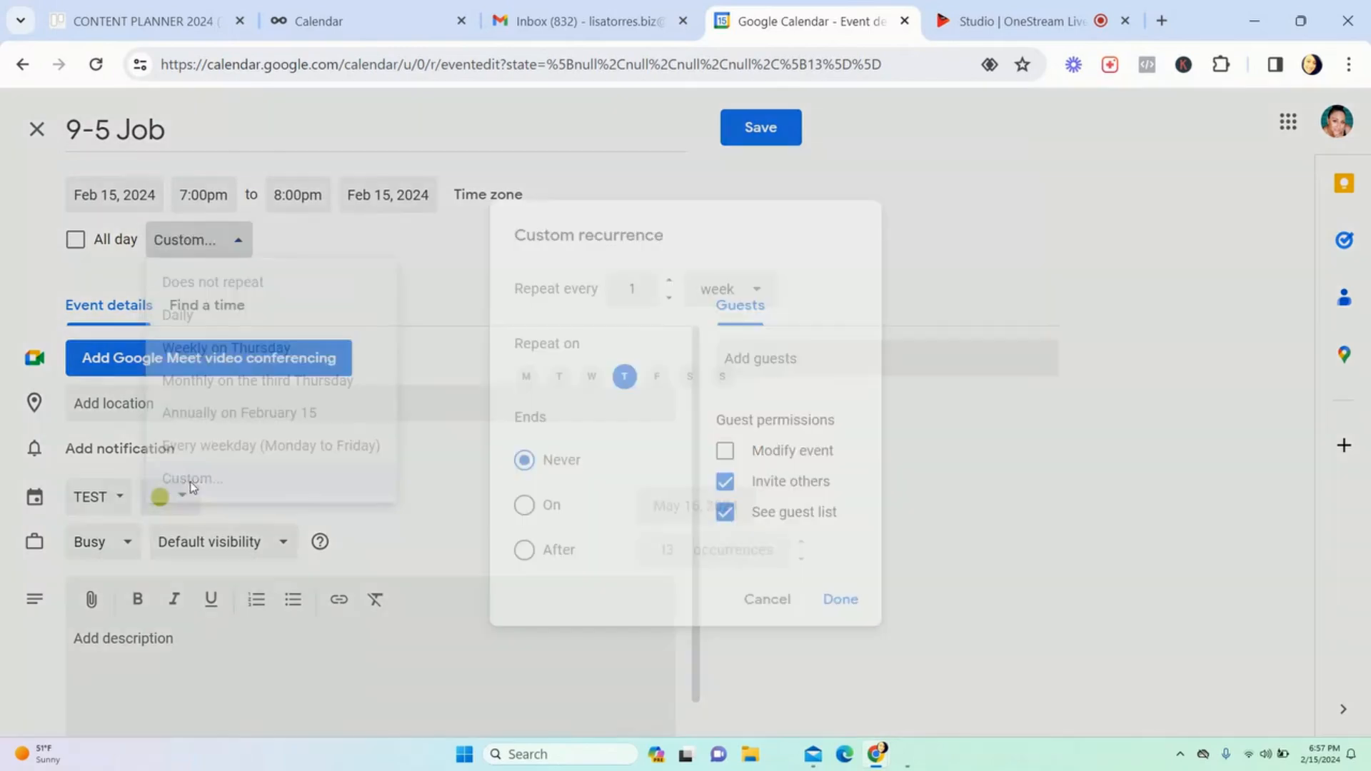
left_click(526, 378)
left_click(559, 378)
left_click(591, 379)
left_click(658, 380)
left_click(842, 601)
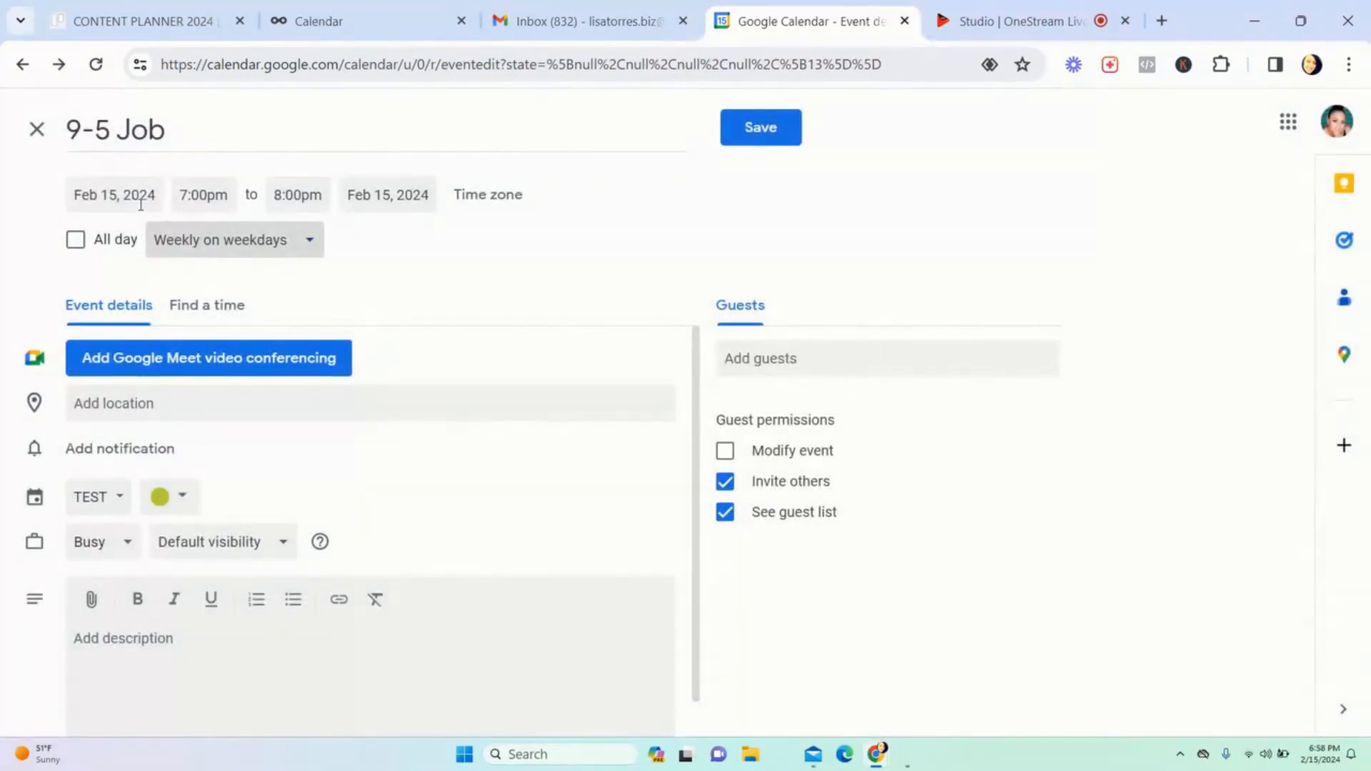
Step: Set the 9-5 Job event's time from 9:00am to 5:00pm
left_click(199, 194)
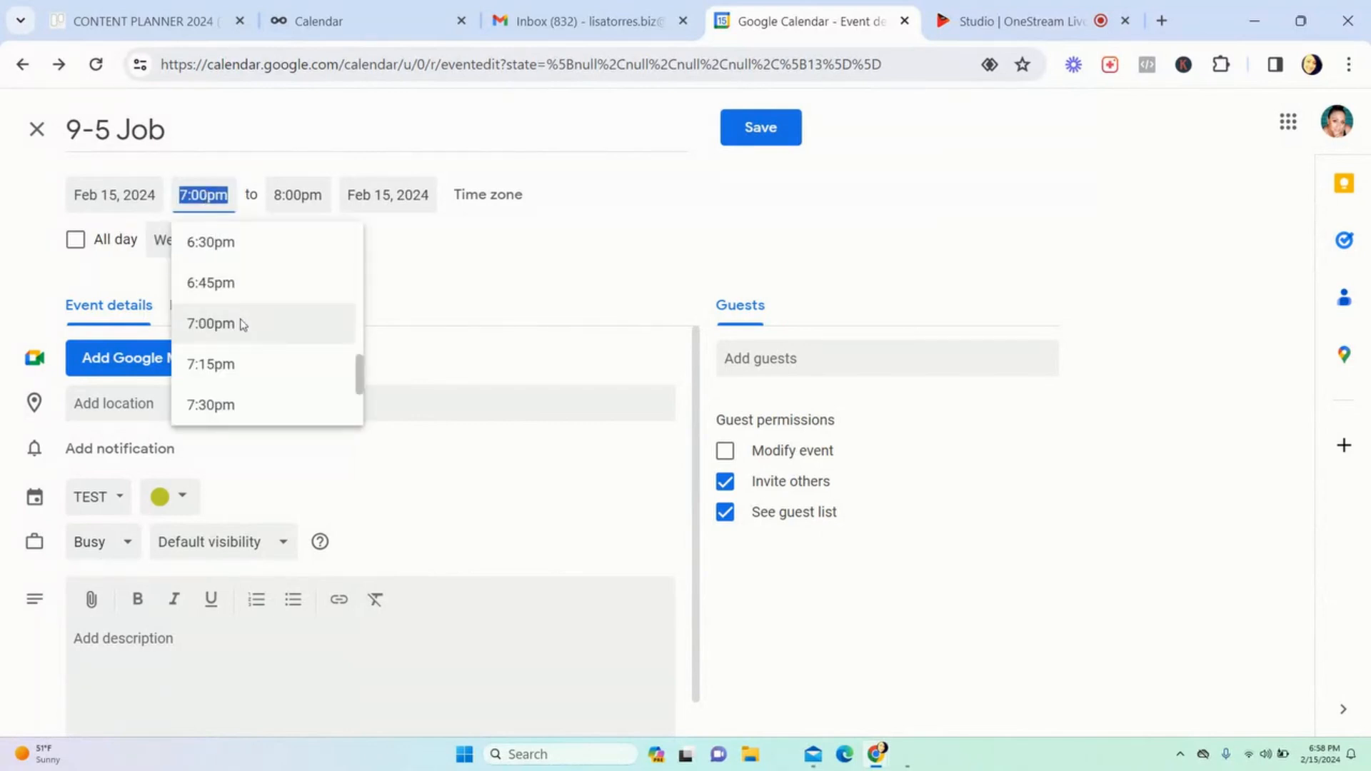
scroll(243, 325, "up", 2)
scroll(242, 325, "up", 6)
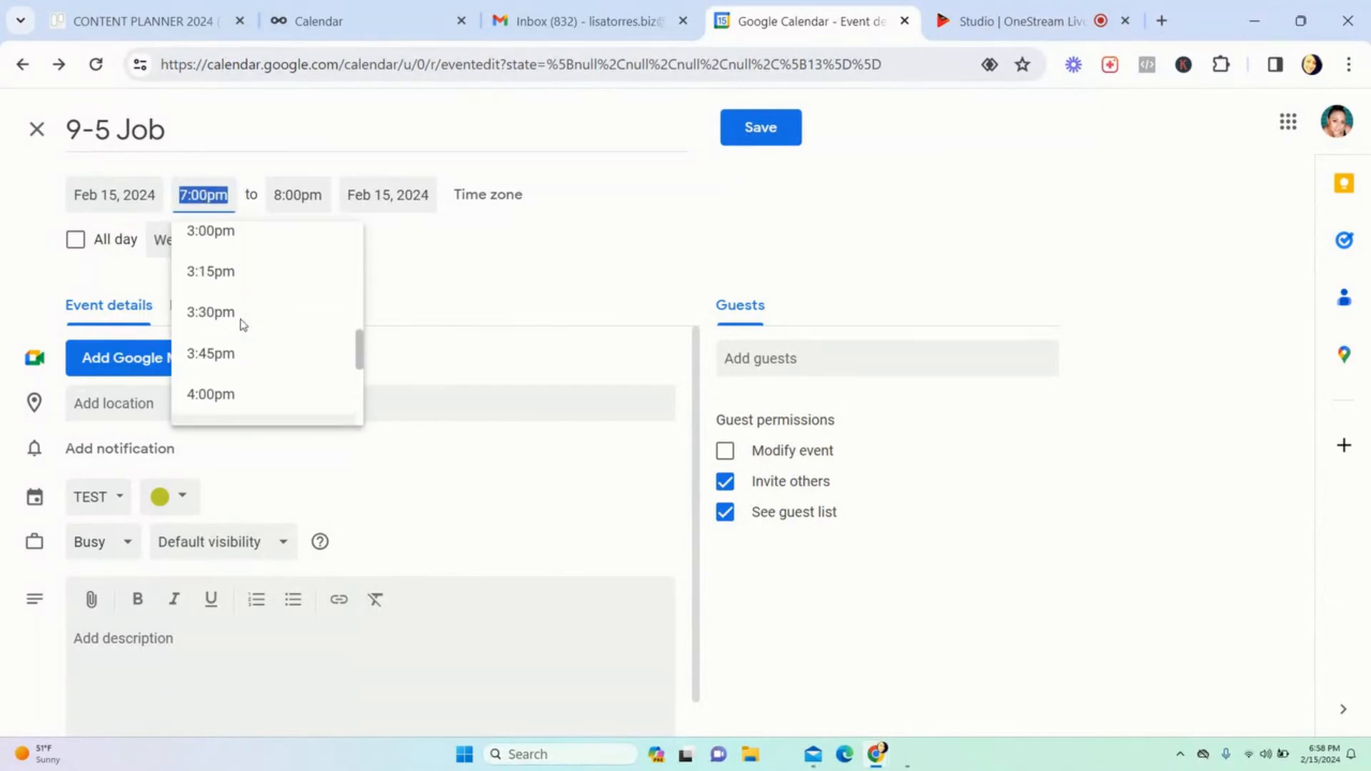
scroll(243, 325, "up", 6)
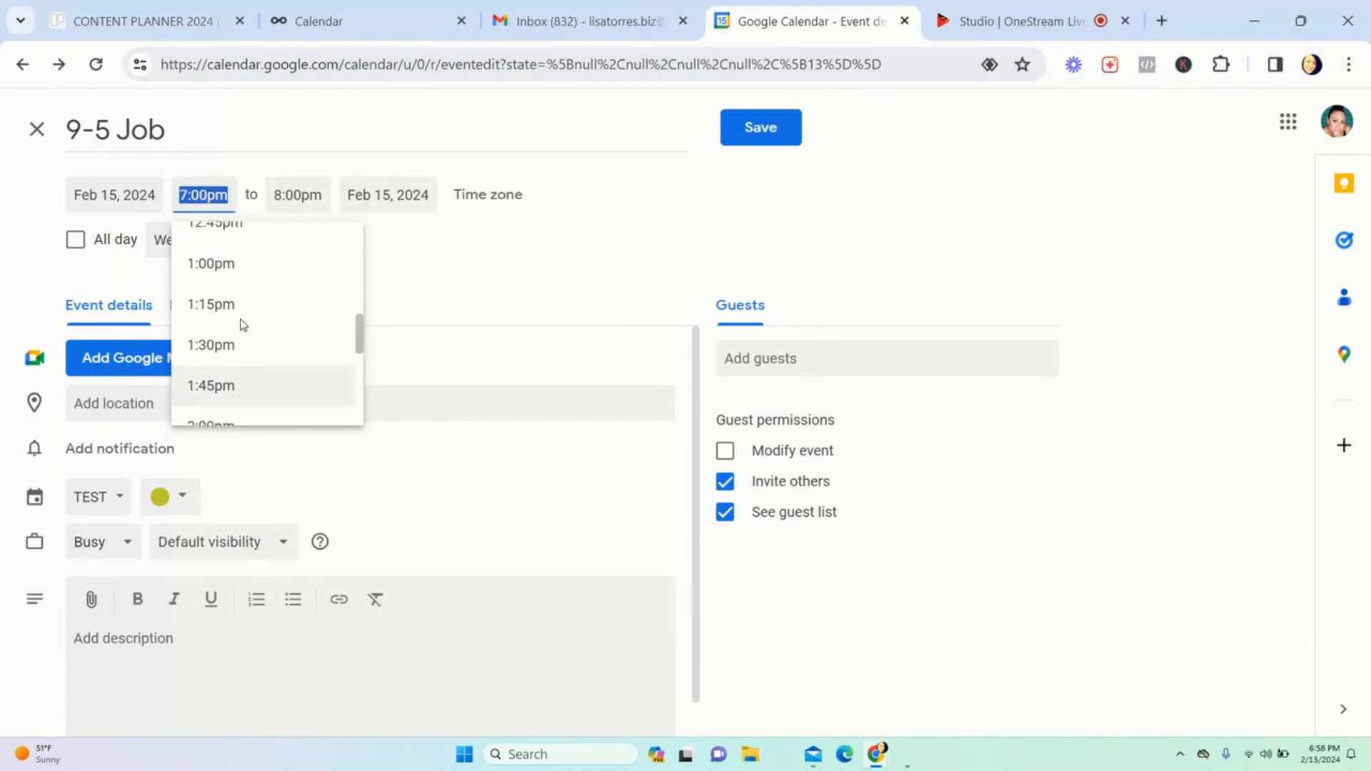
scroll(243, 325, "up", 6)
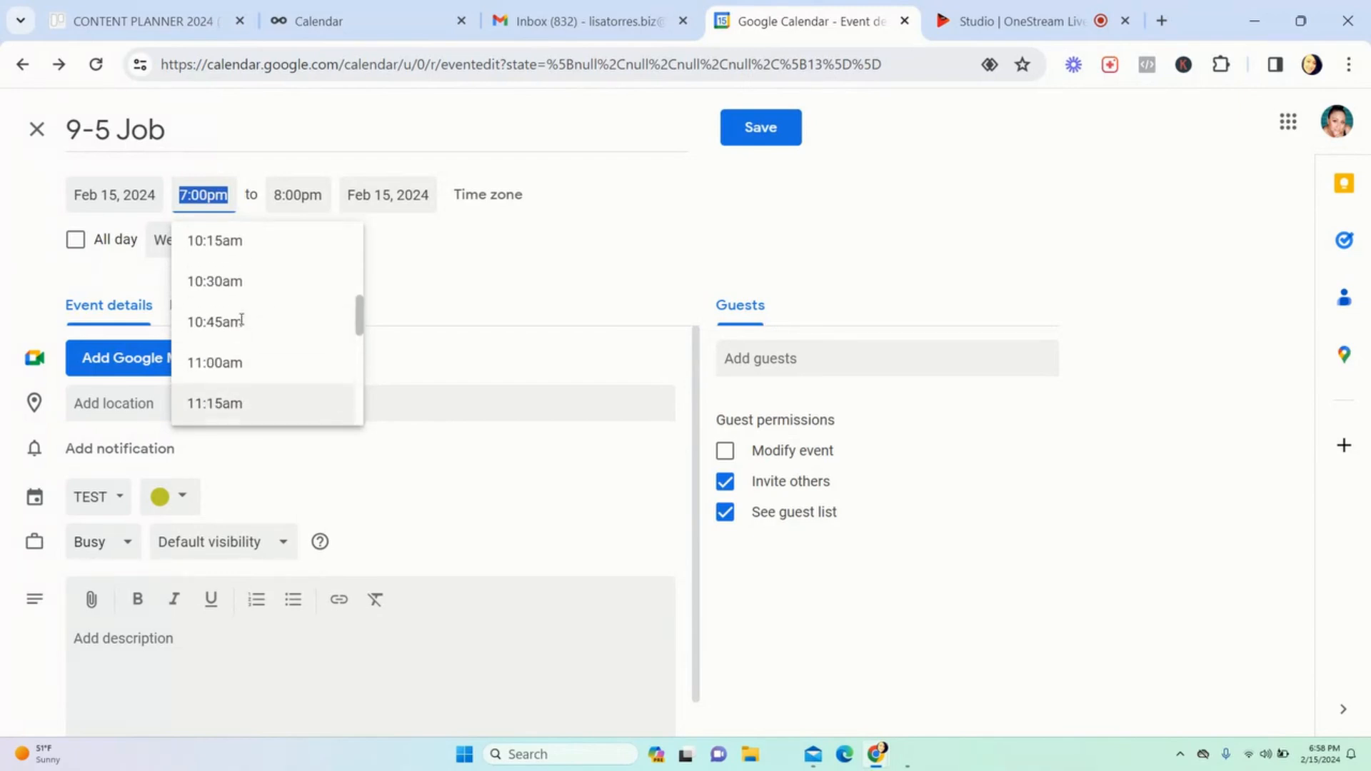
scroll(241, 325, "up", 3)
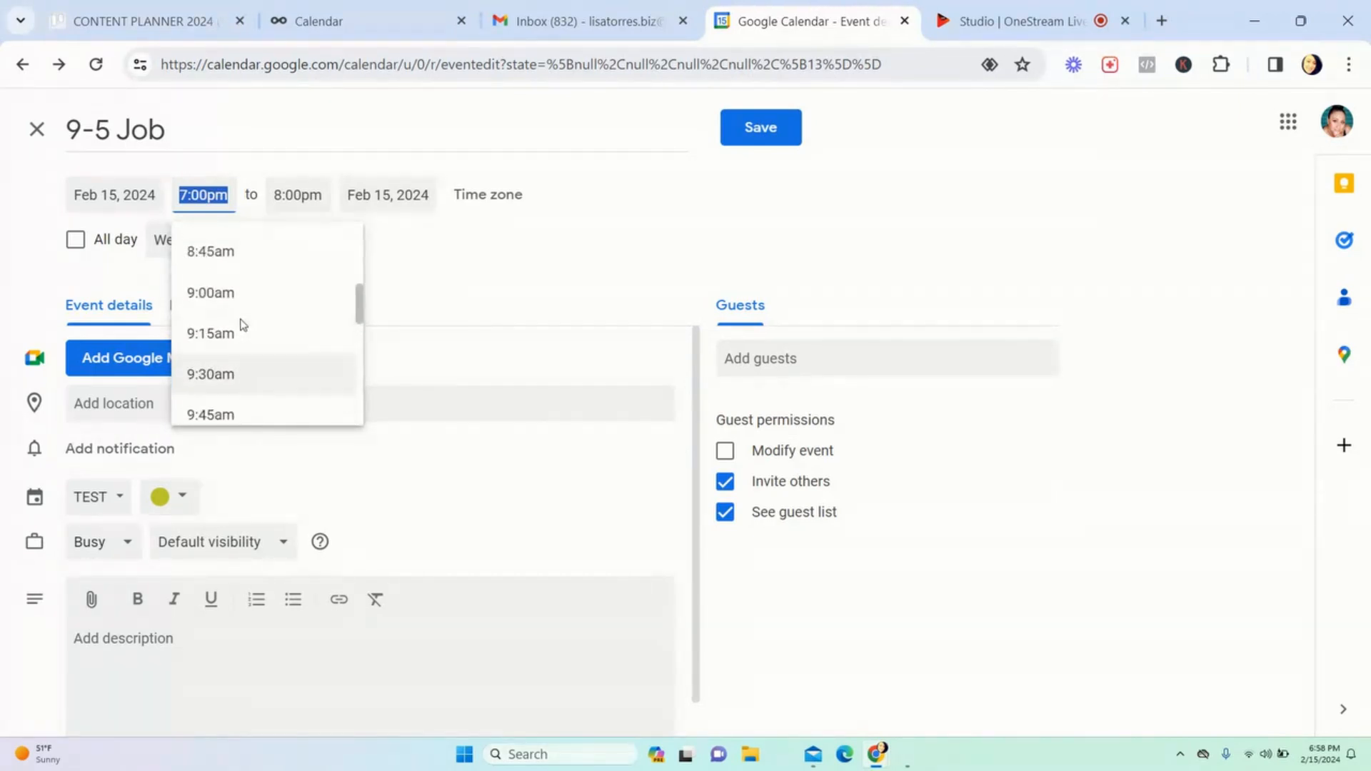
left_click(225, 321)
left_click(301, 194)
scroll(329, 345, "down", 1)
scroll(328, 345, "down", 5)
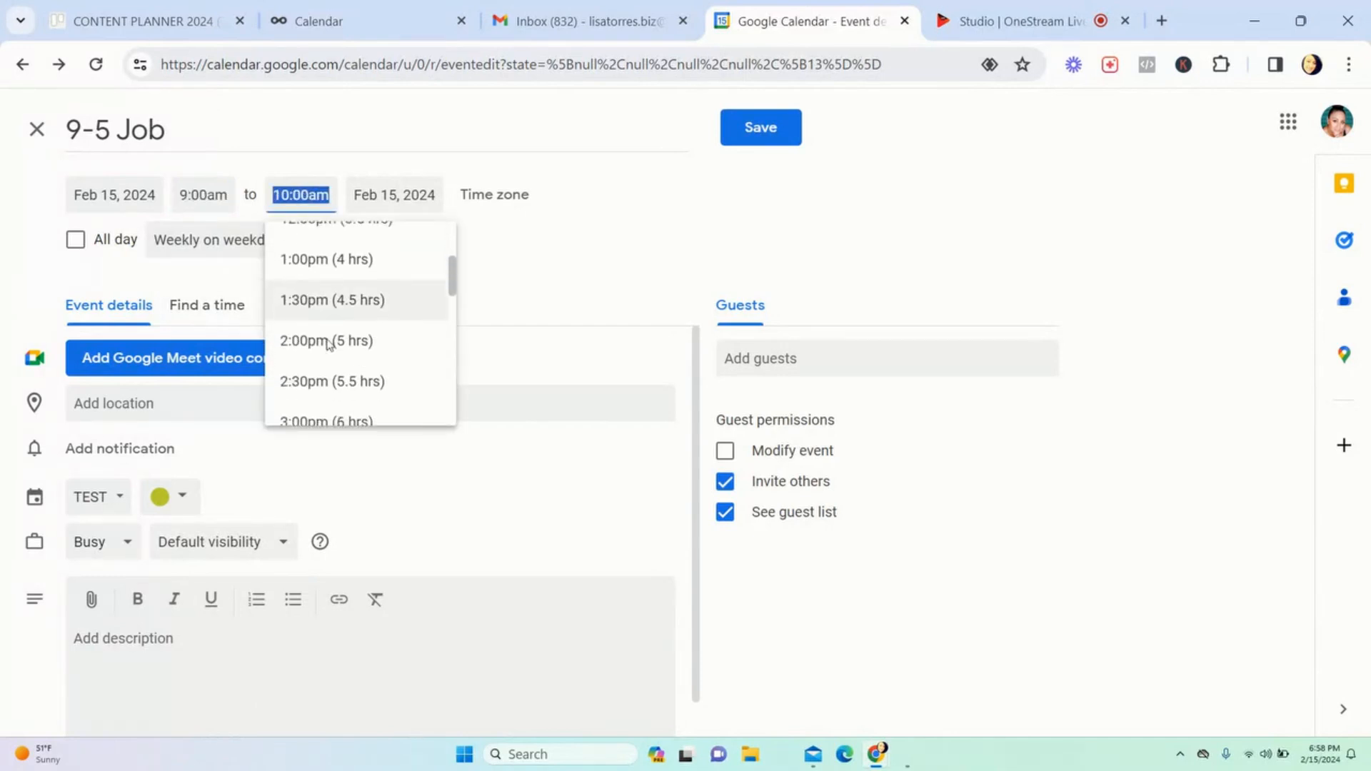
scroll(329, 345, "down", 6)
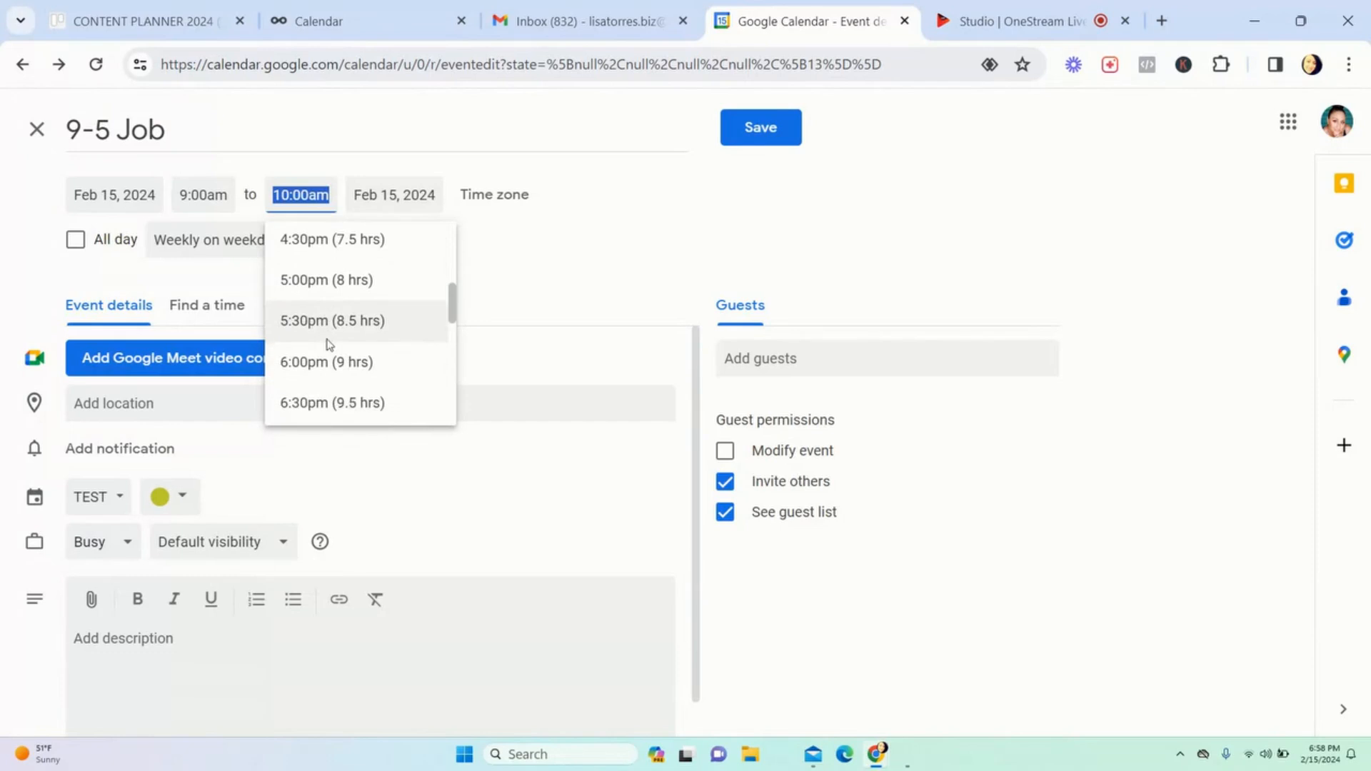
left_click(311, 278)
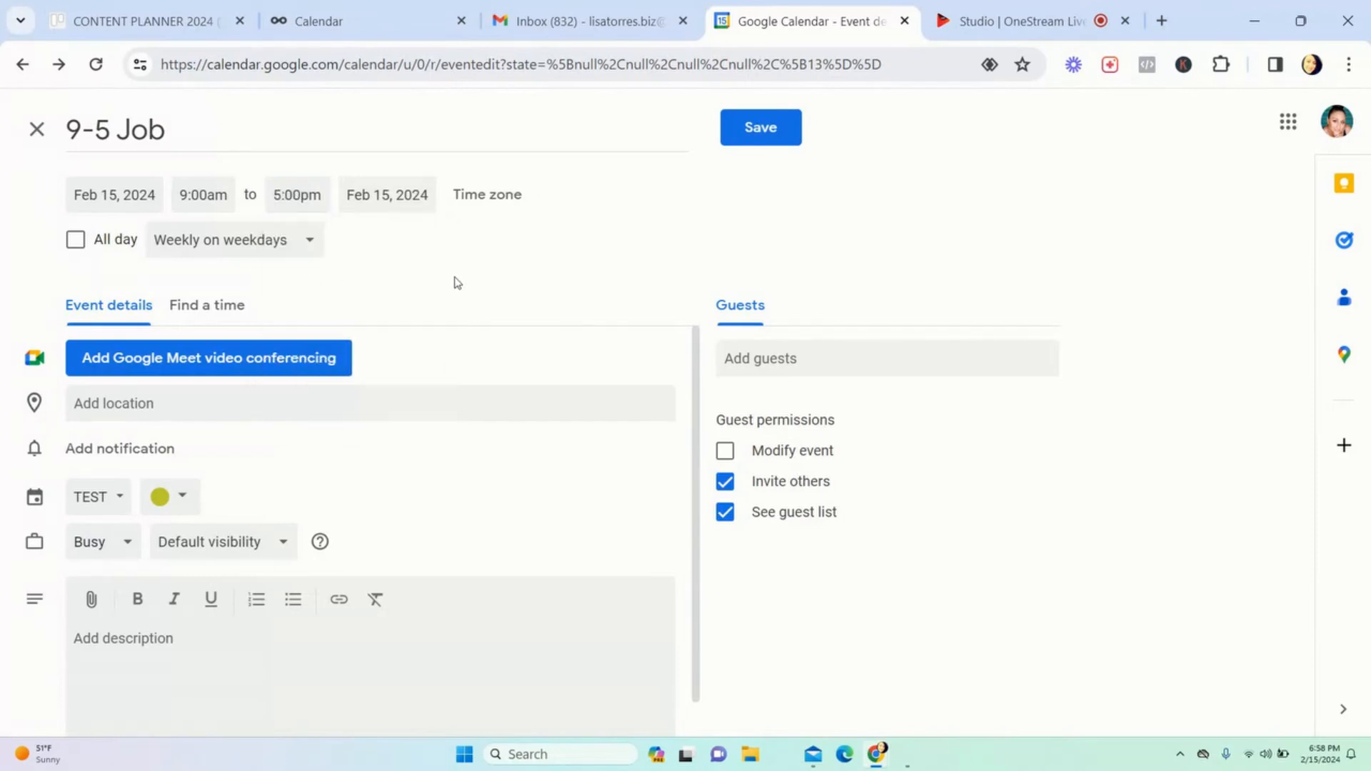
Step: Change the 9-5 Job event's color to light blue and save the event
left_click(169, 496)
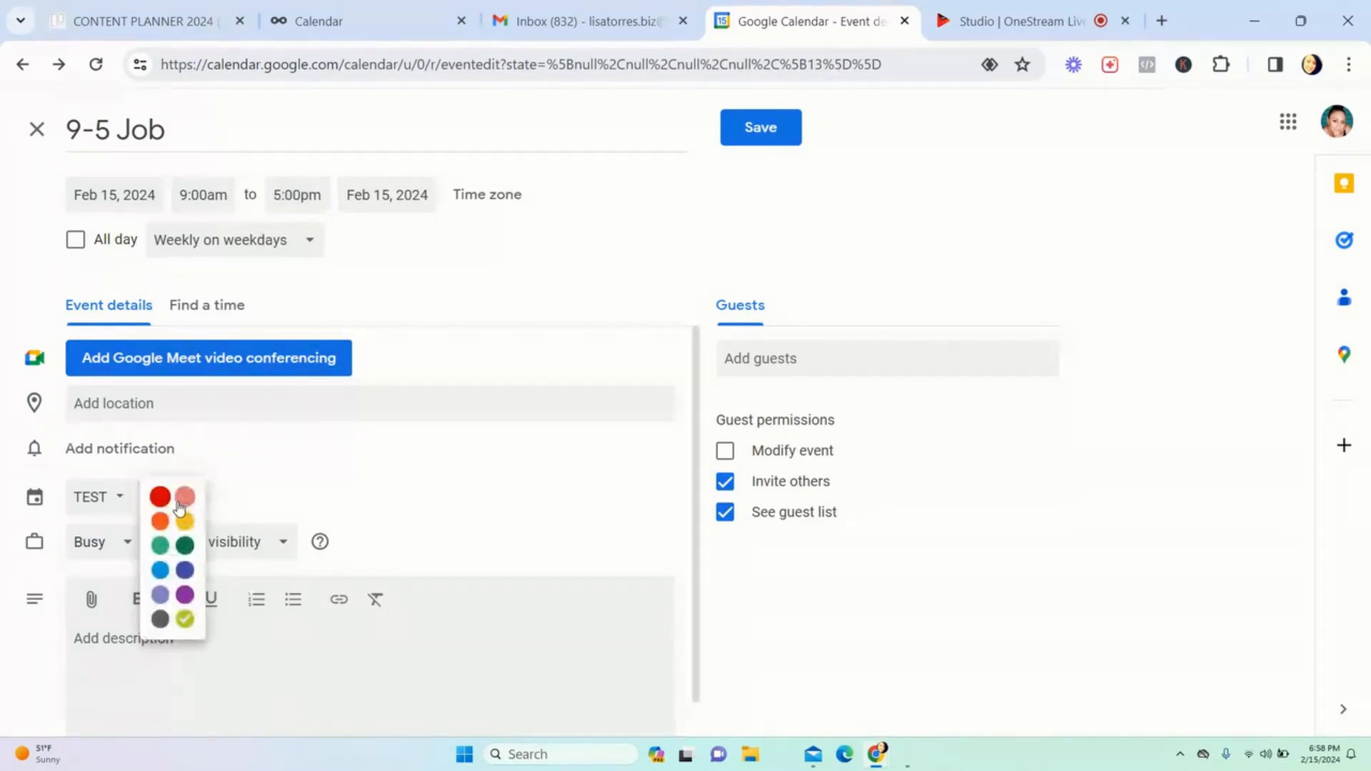
left_click(160, 569)
left_click(759, 136)
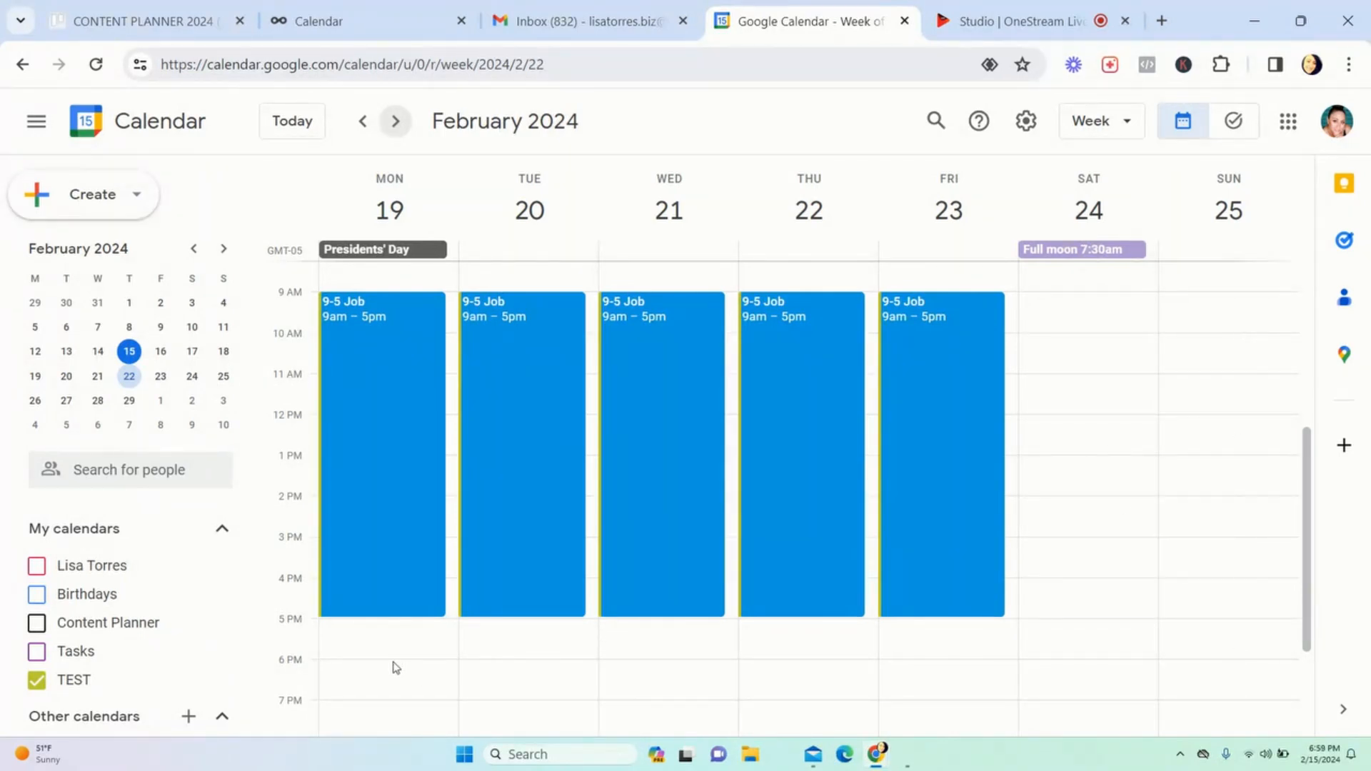
Step: Create an event titled "Email List" on Monday, February 19 before the job block and open its full event options
scroll(396, 668, "down", 3)
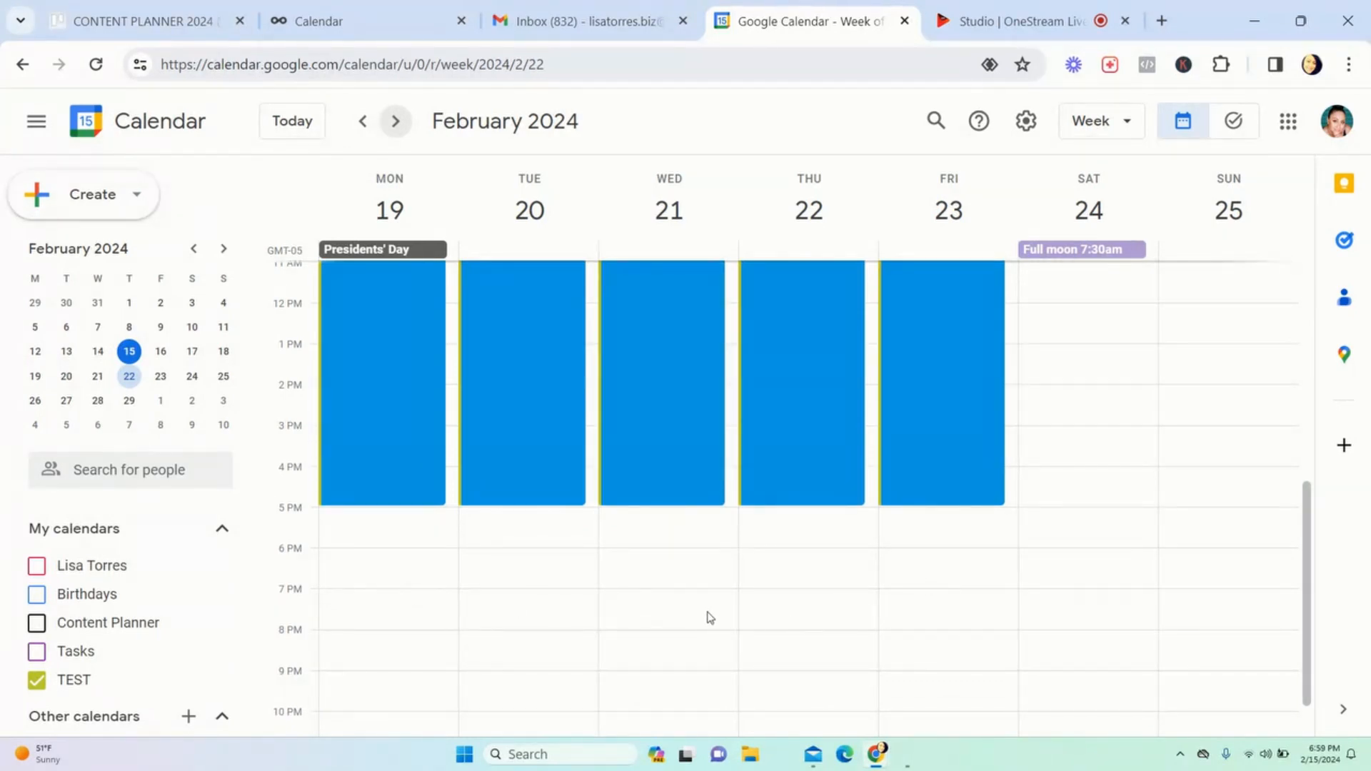
scroll(754, 608, "up", 6)
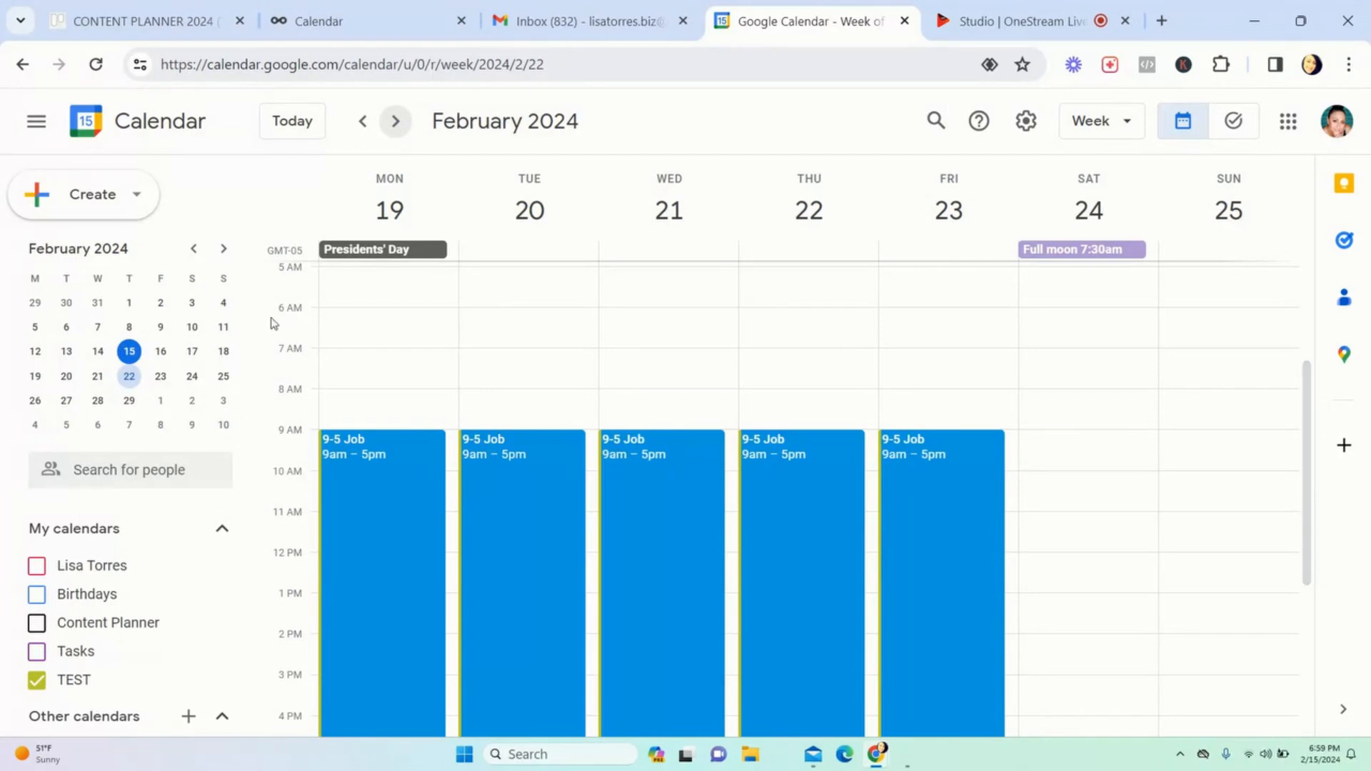
left_click(340, 362)
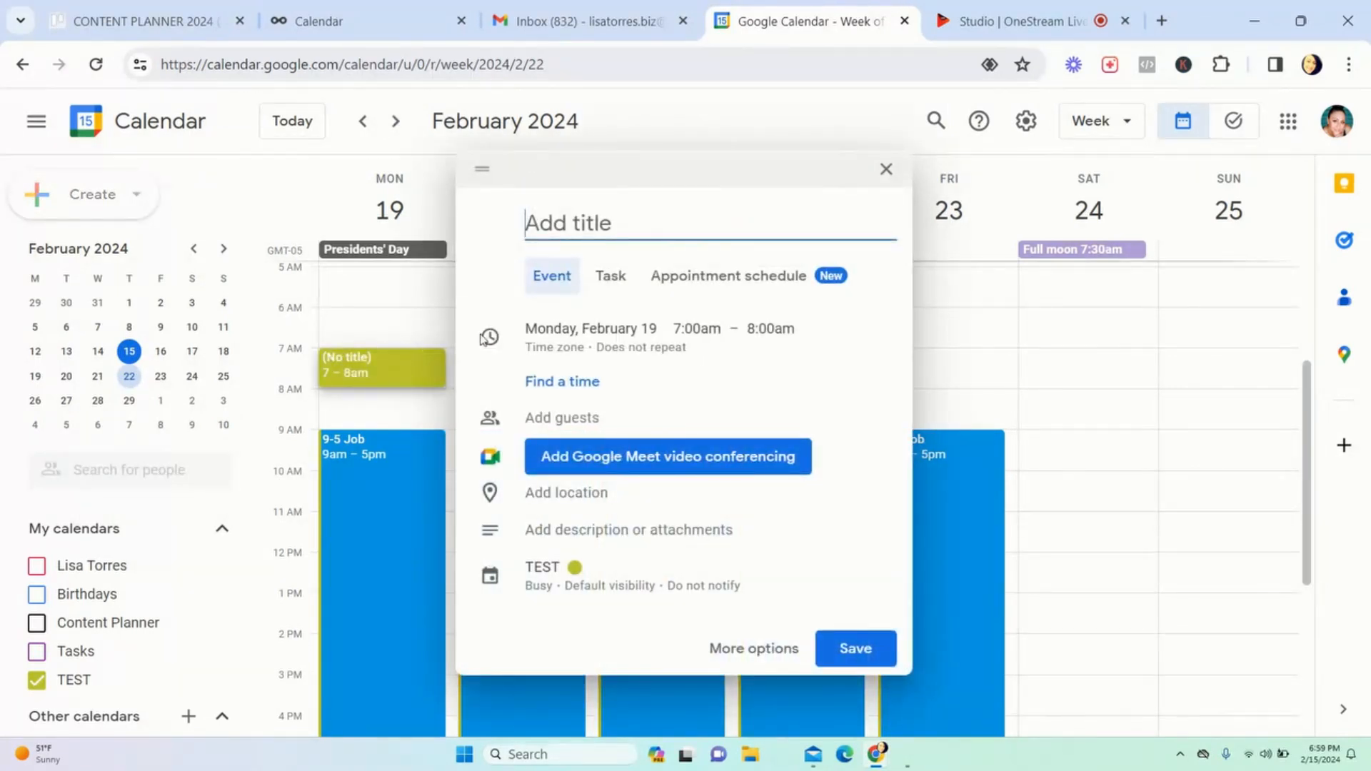
type("Email List")
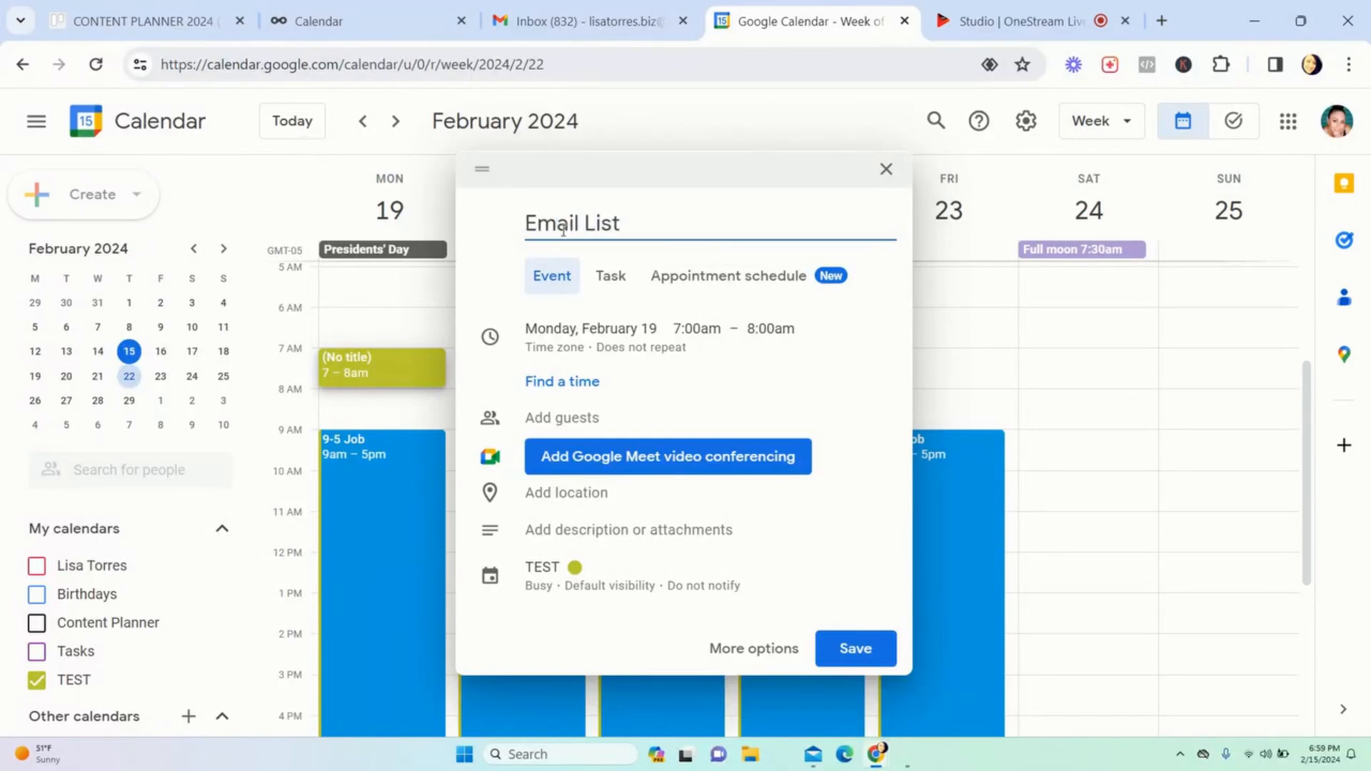
left_click(753, 650)
Step: Set the Email List event's time from 6:00am to 6:30am
left_click(203, 195)
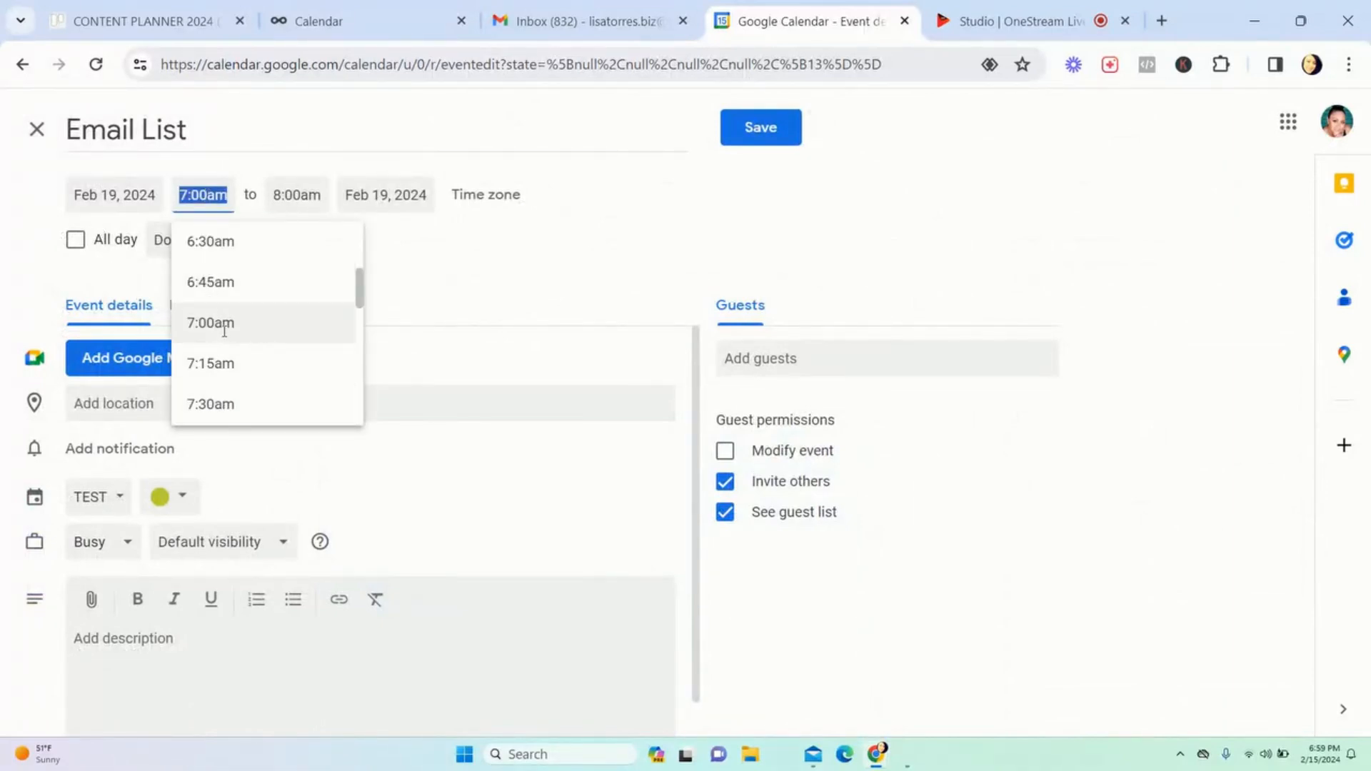
scroll(222, 332, "down", 3)
scroll(224, 332, "up", 5)
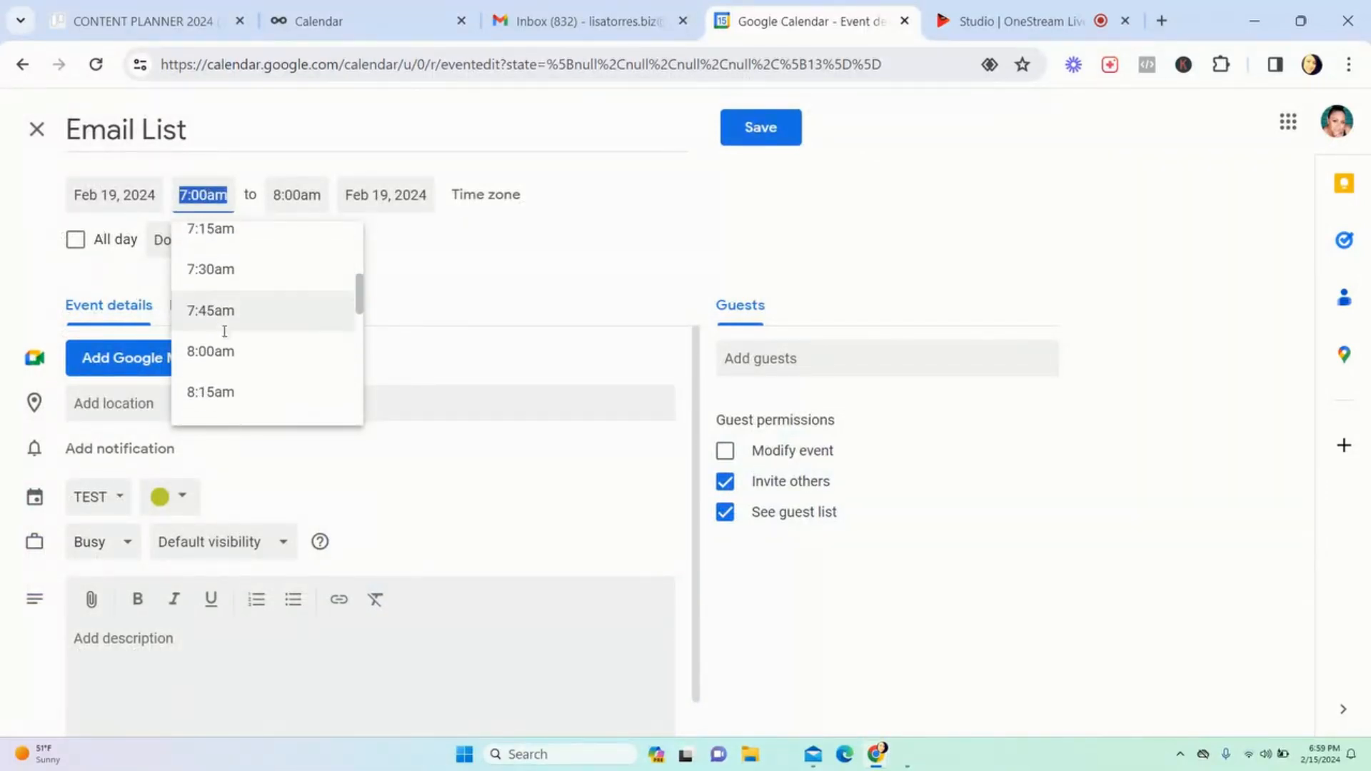
scroll(224, 332, "down", 2)
scroll(225, 335, "up", 3)
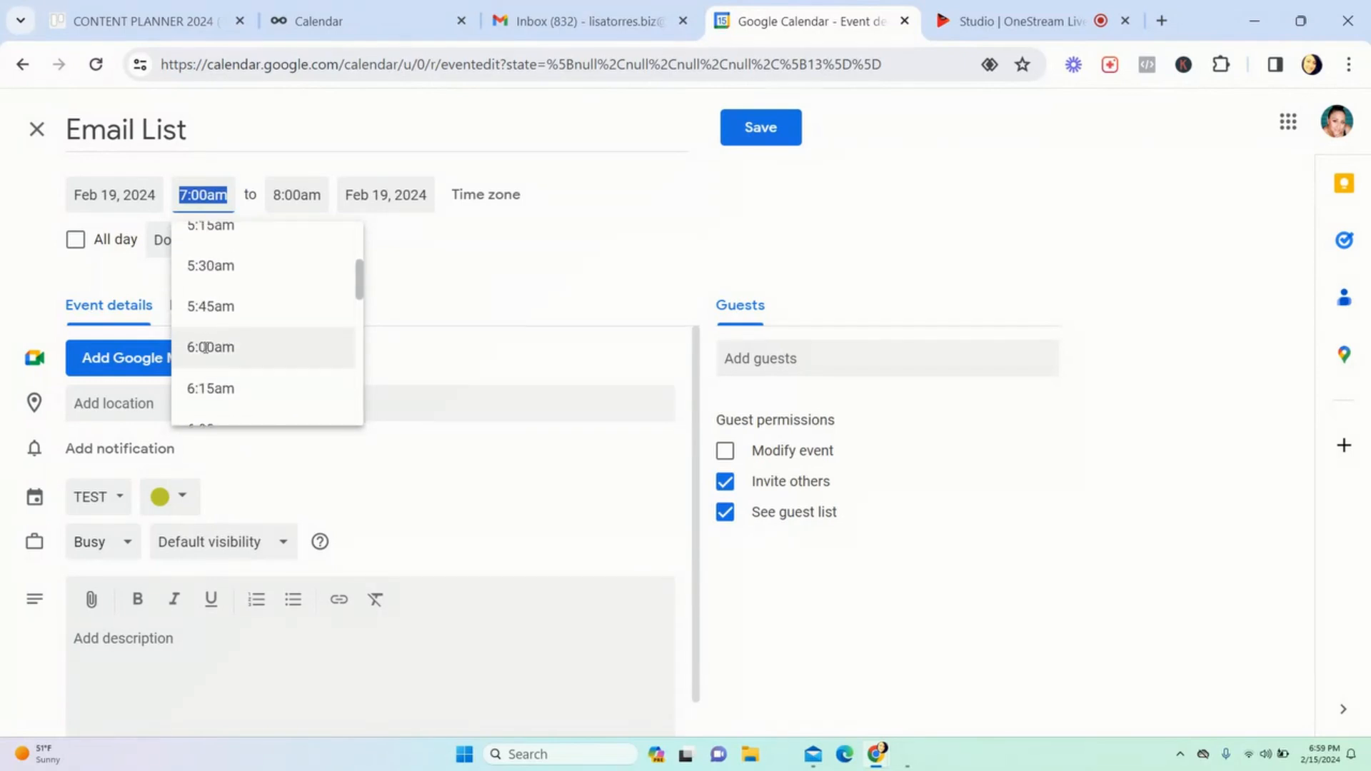
left_click(206, 349)
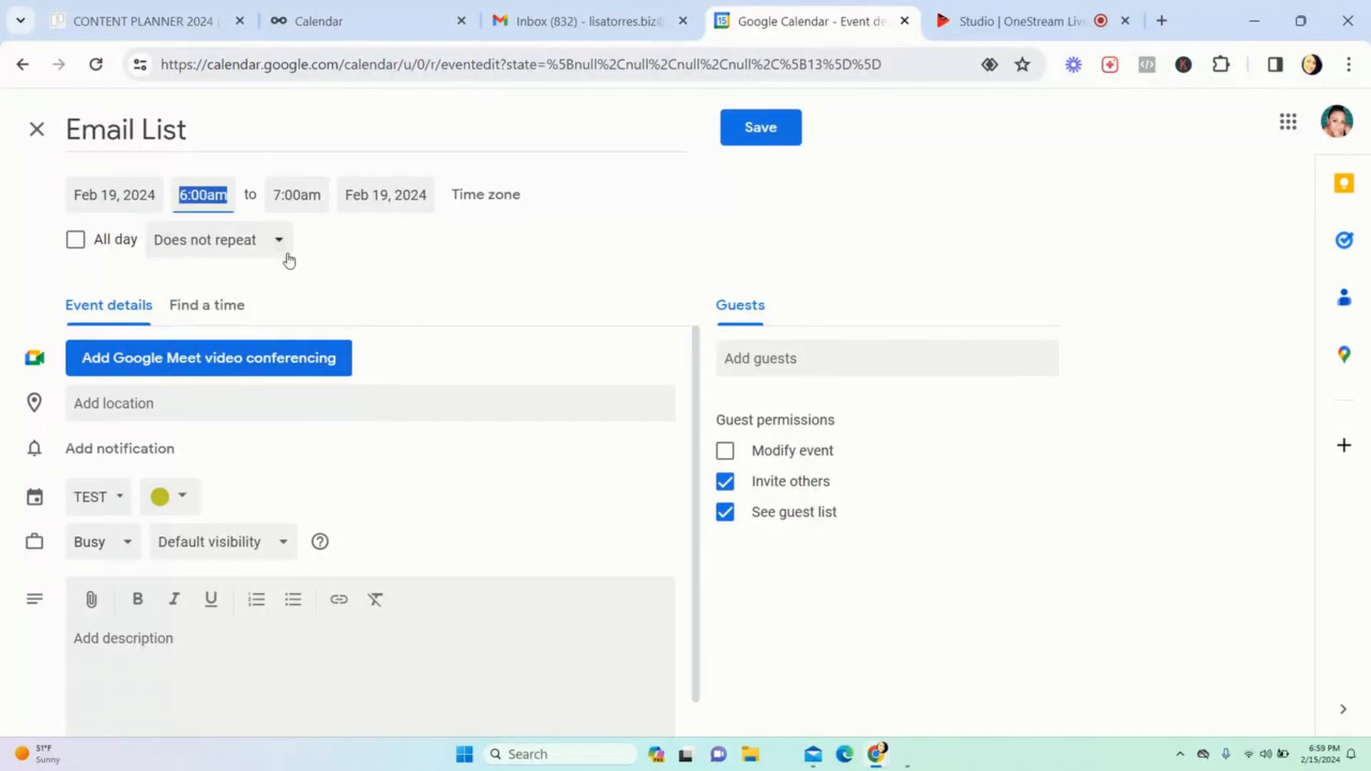
left_click(297, 196)
left_click(320, 244)
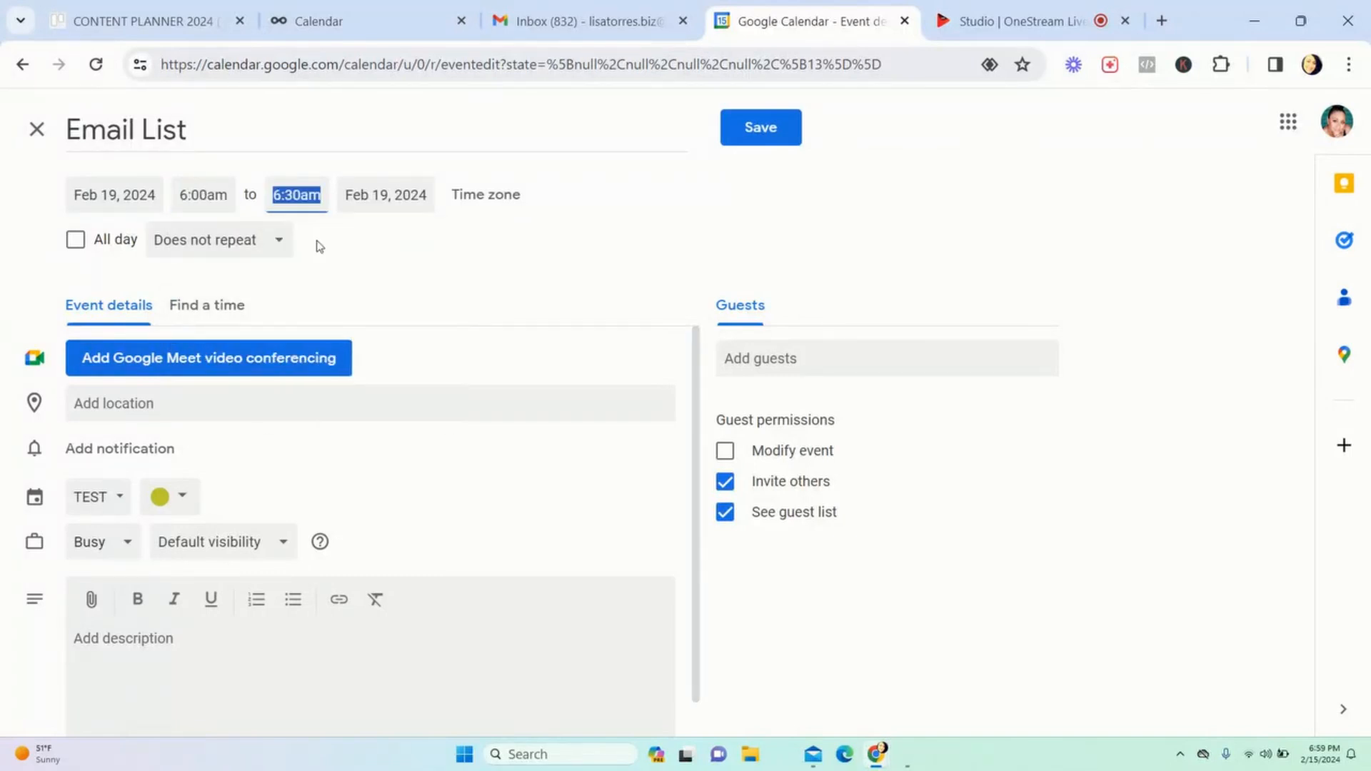
left_click(363, 275)
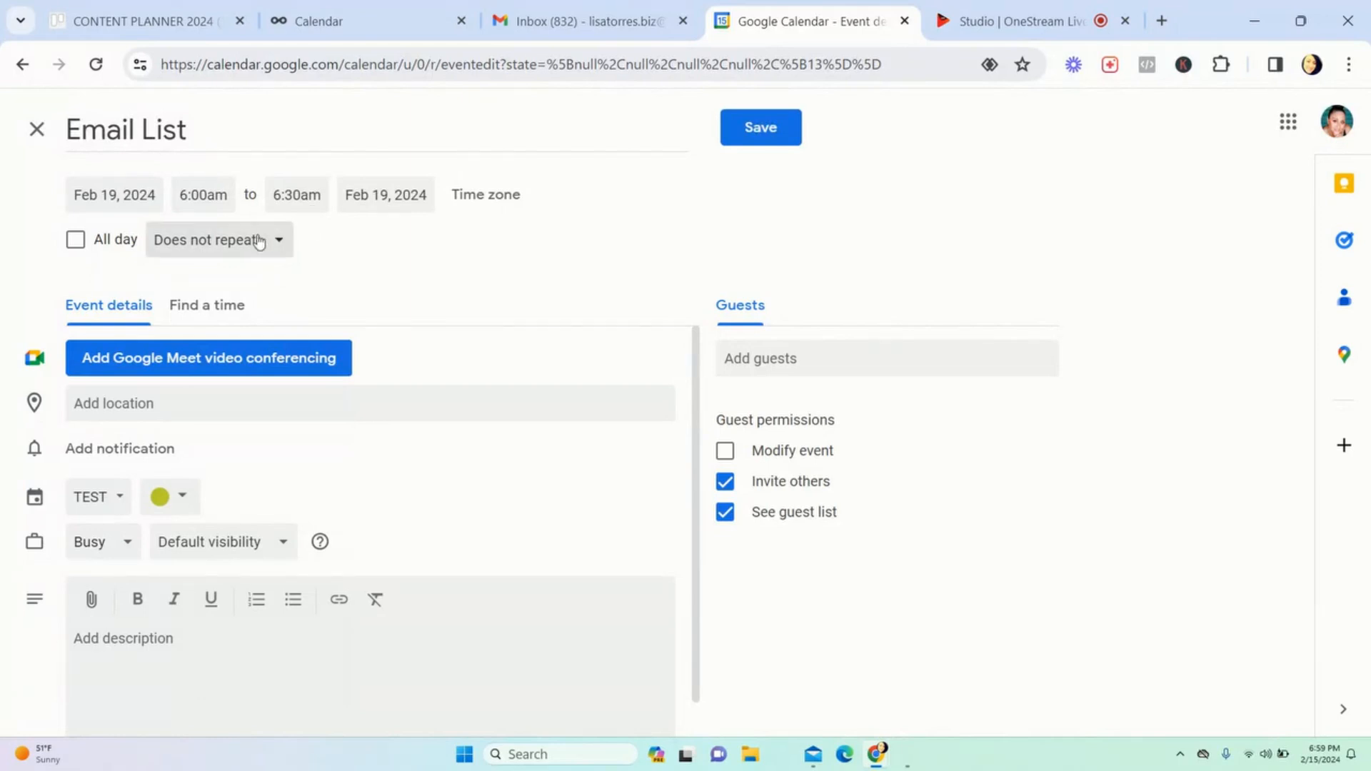
Step: Set the Email List event to repeat weekly on Monday, Thursday and Saturday with a custom recurrence
left_click(218, 252)
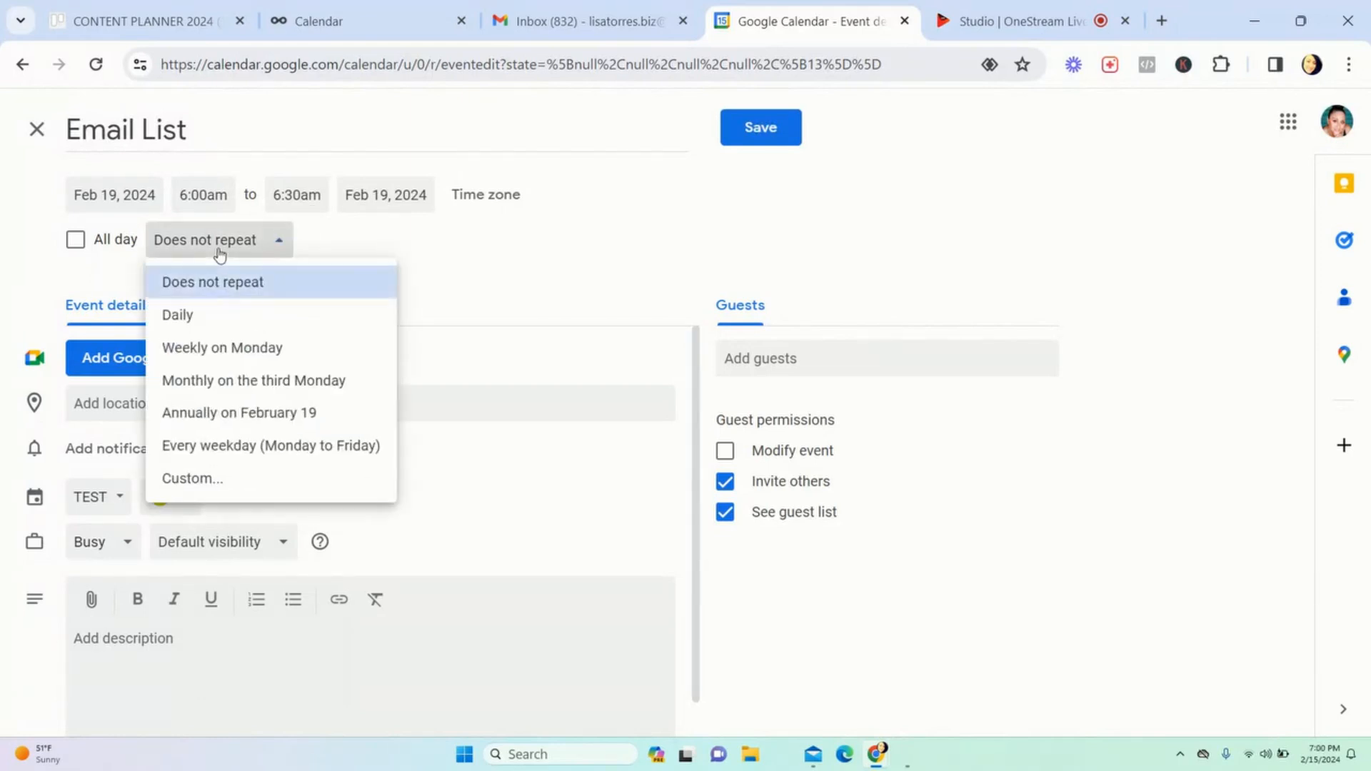
left_click(192, 478)
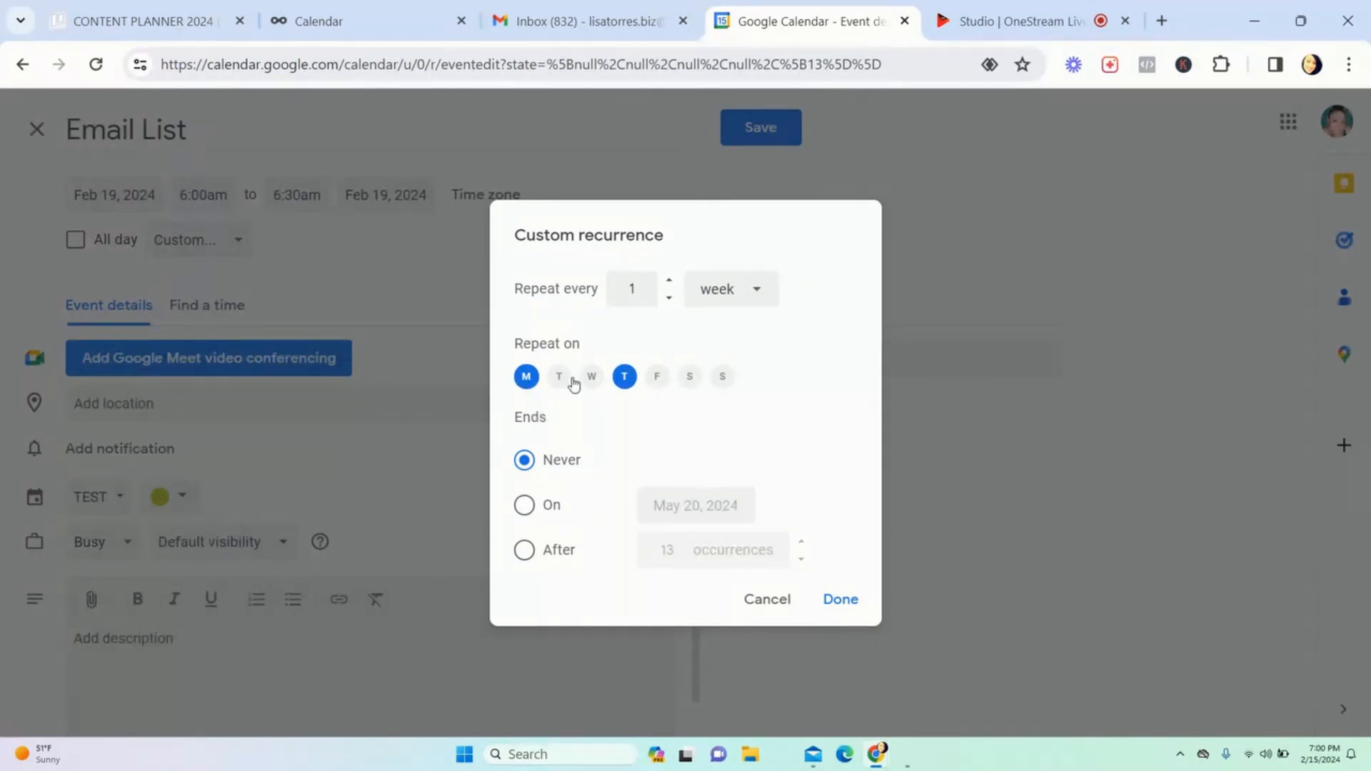
left_click(690, 377)
left_click(847, 600)
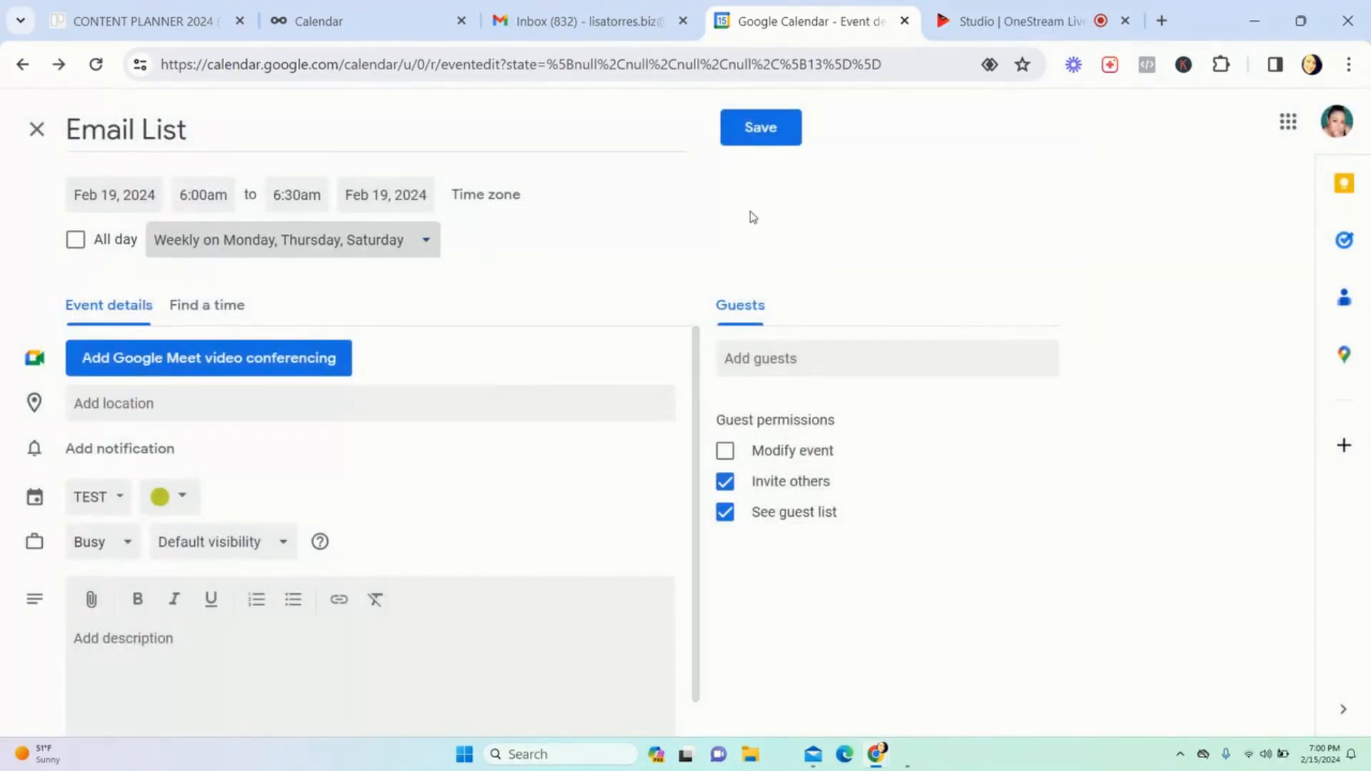
Step: Change the Email List event's color to purple and save the event
left_click(181, 501)
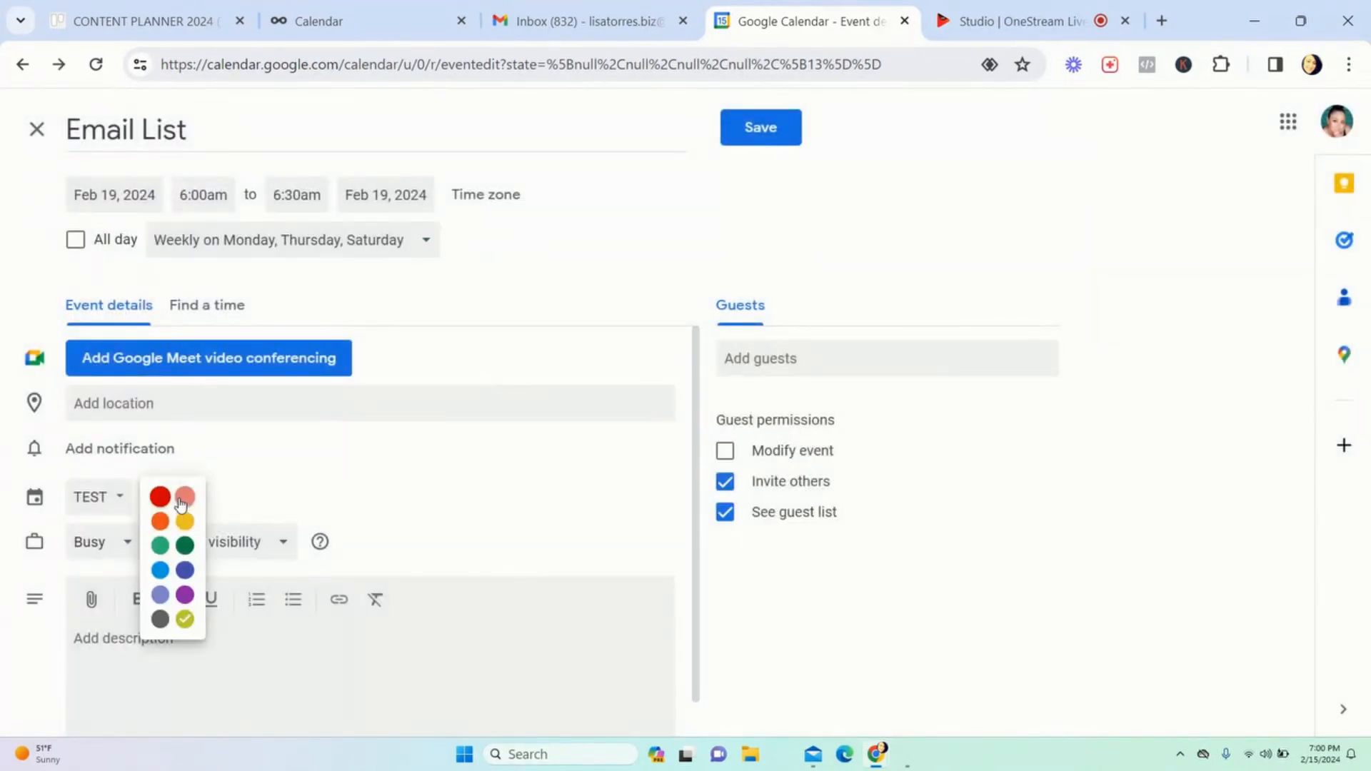
left_click(185, 595)
left_click(781, 124)
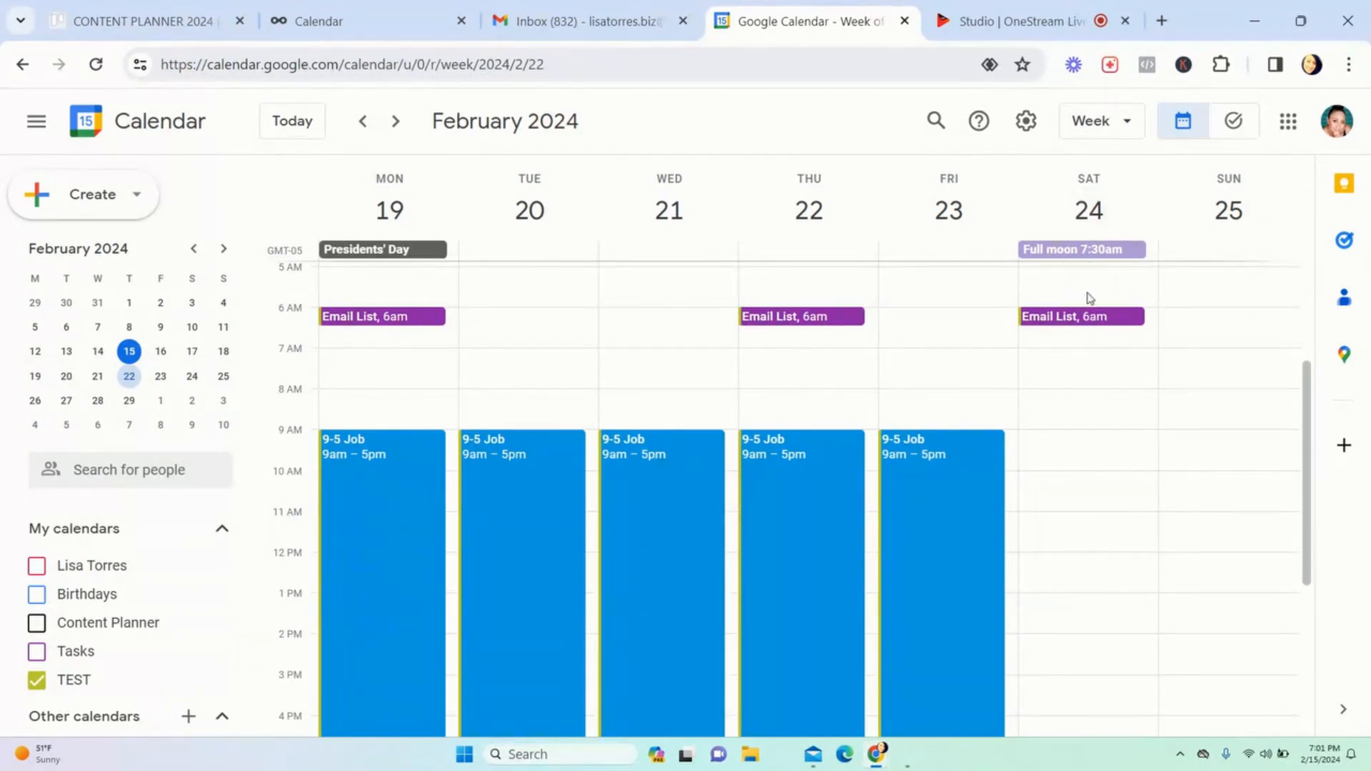
Step: Move the Email List event on Saturday, February 24 to 8:00am and save the change for this event only
left_click(1081, 321)
left_click_drag(1079, 324, 1079, 404)
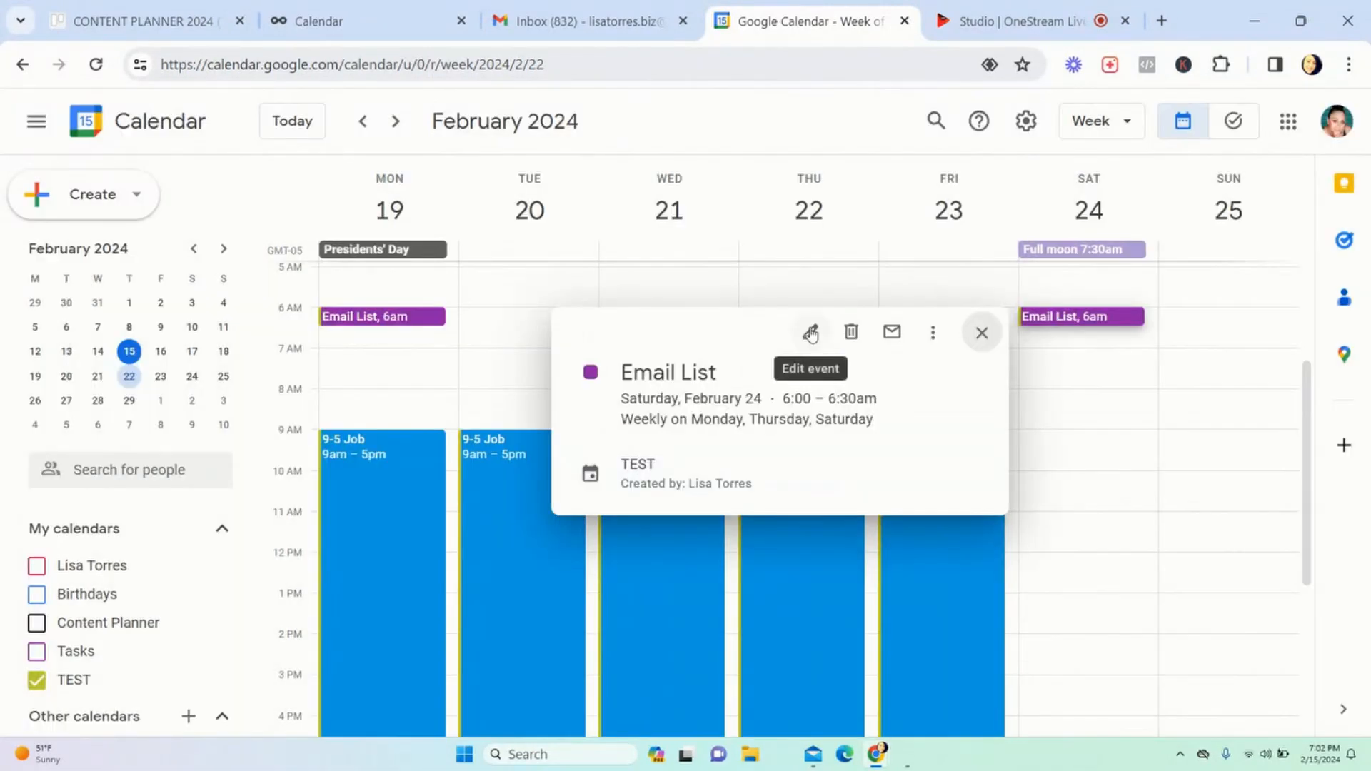
left_click(810, 331)
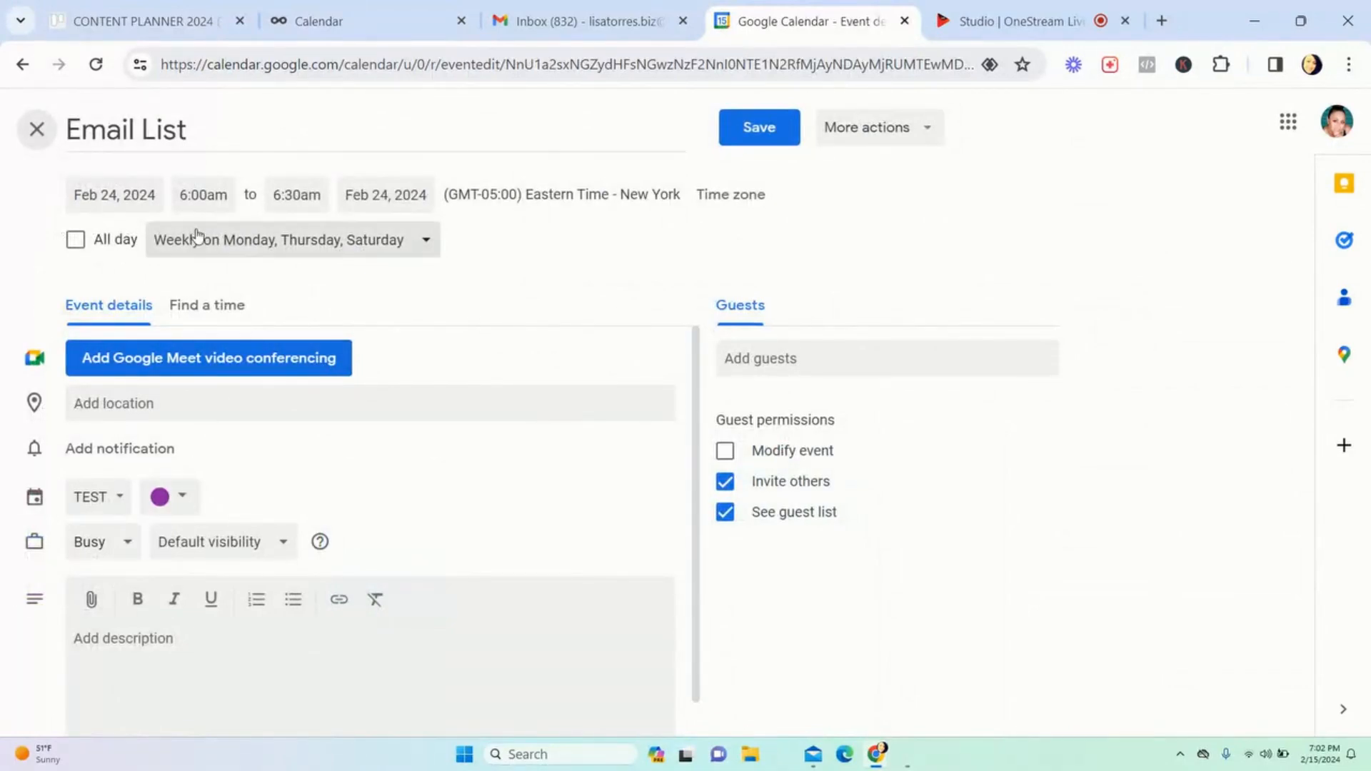
left_click(203, 194)
scroll(222, 388, "down", 3)
scroll(225, 355, "down", 2)
left_click(214, 386)
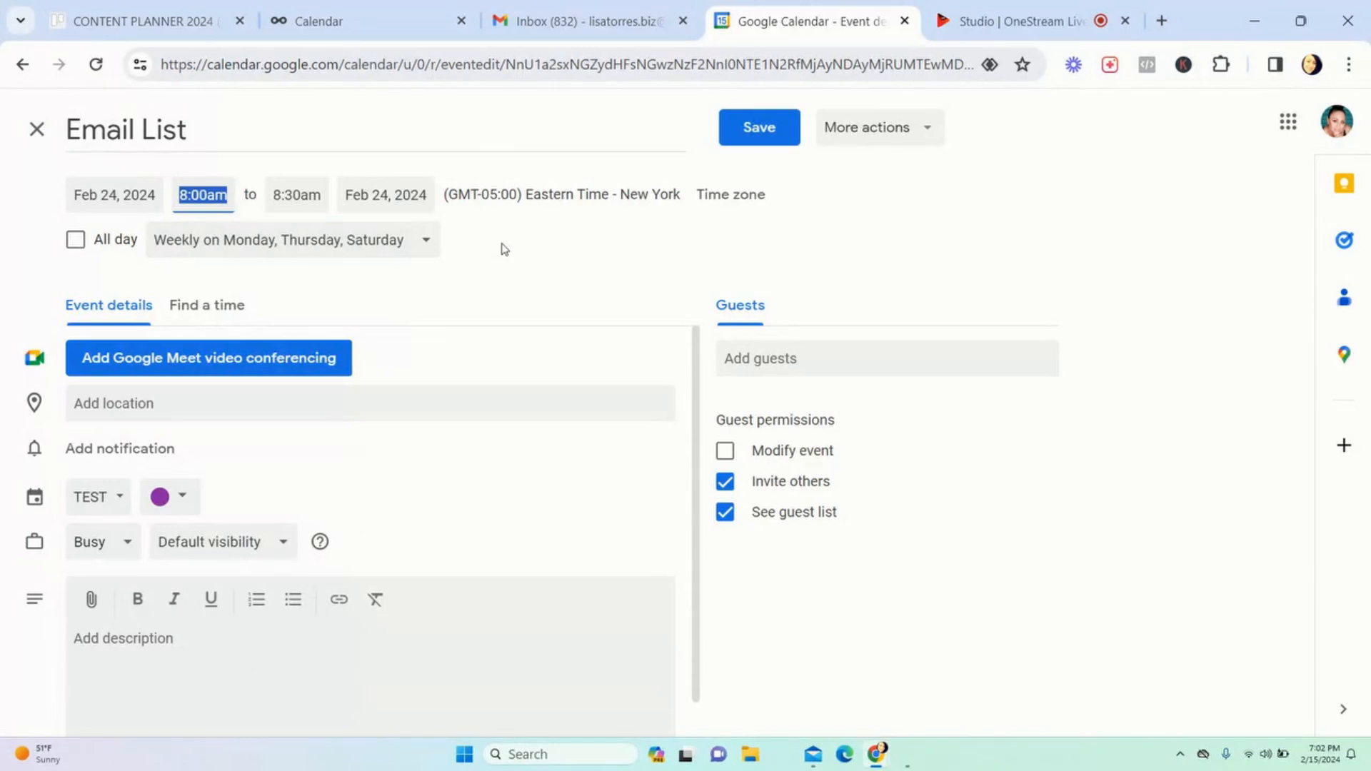
left_click(772, 137)
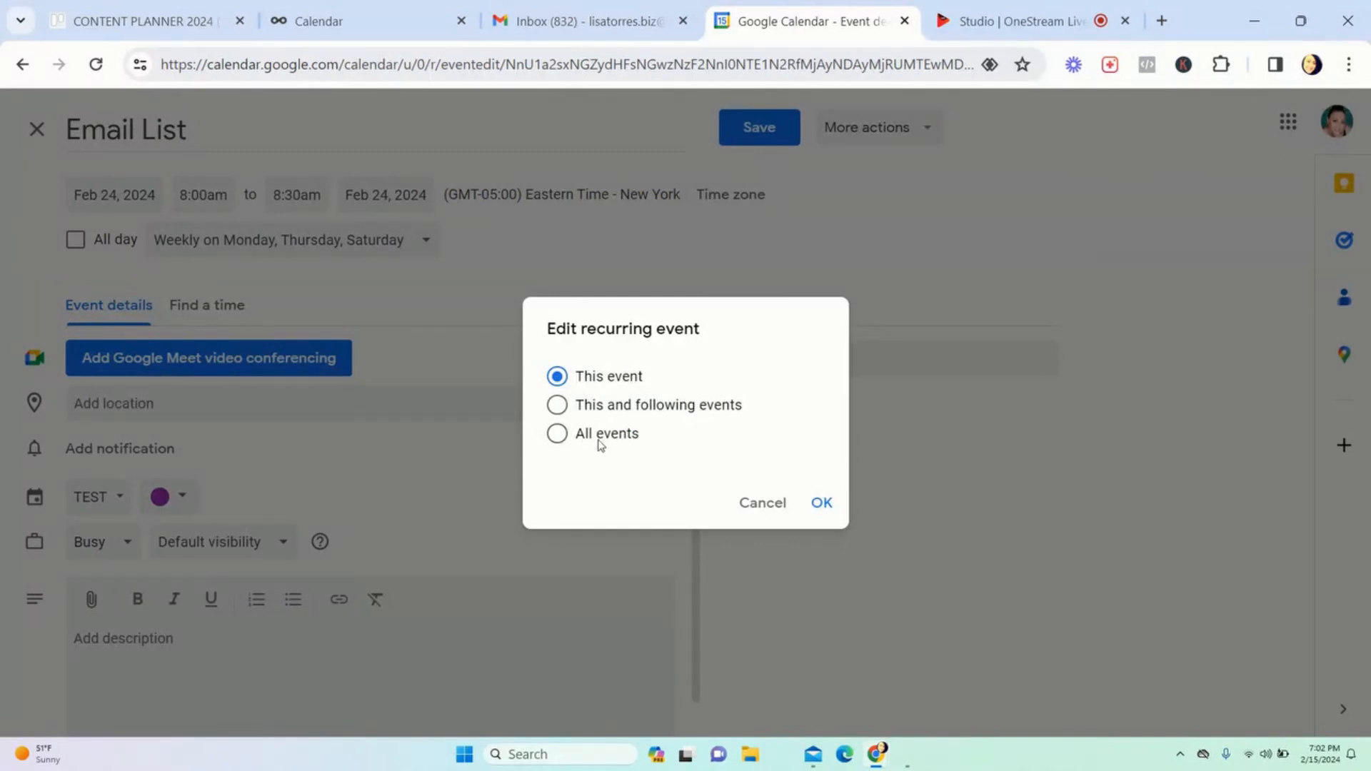
left_click(820, 504)
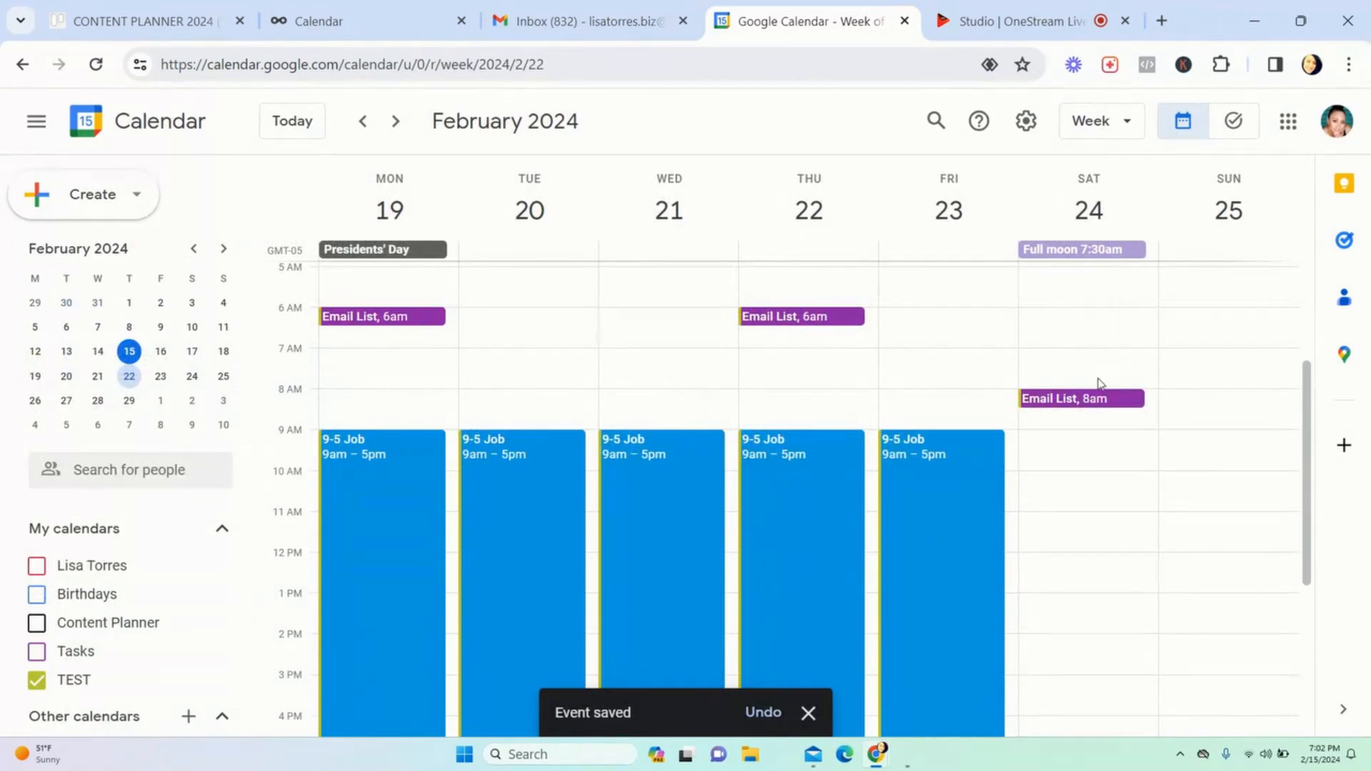
Step: Create an event titled "Workout" on Monday, February 19 from 6:30am to 7:30am and open its full event options
scroll(1102, 428, "down", 1)
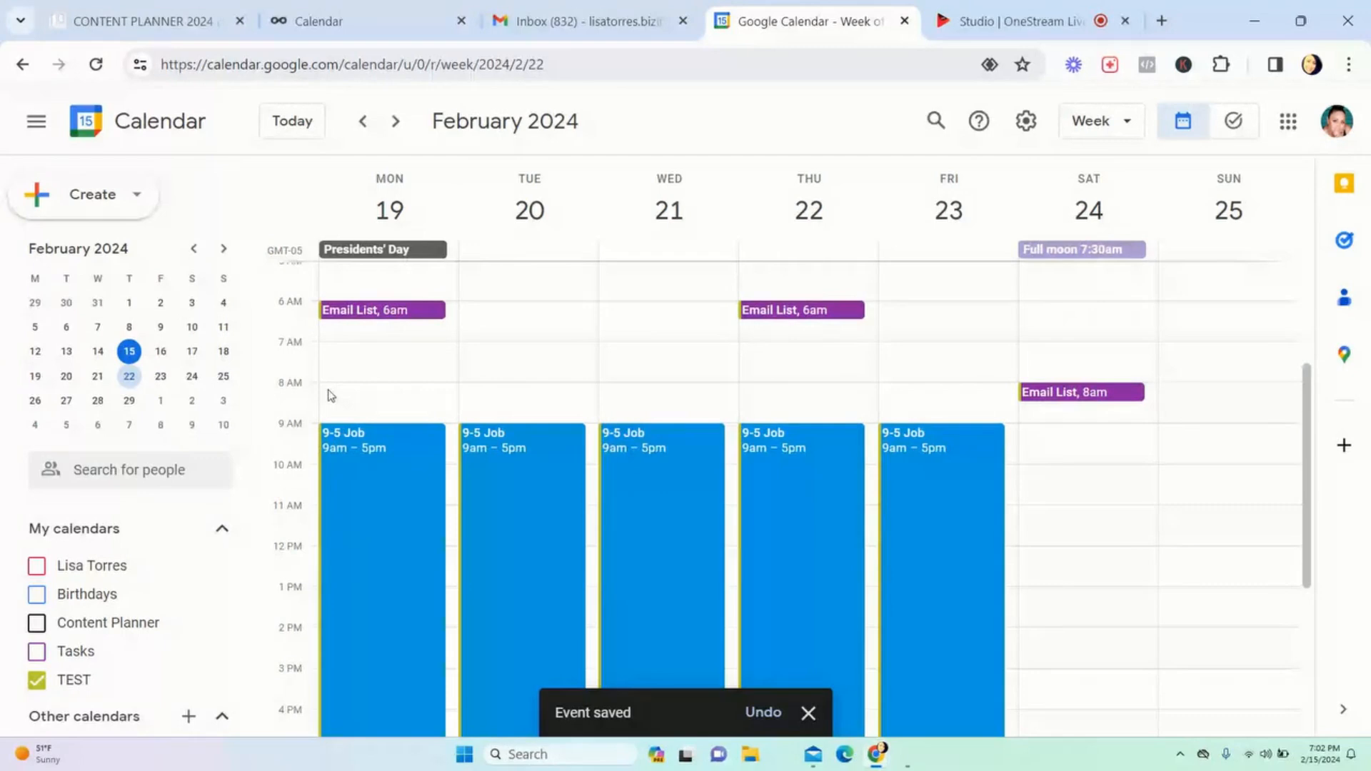
left_click(329, 334)
type("Workout")
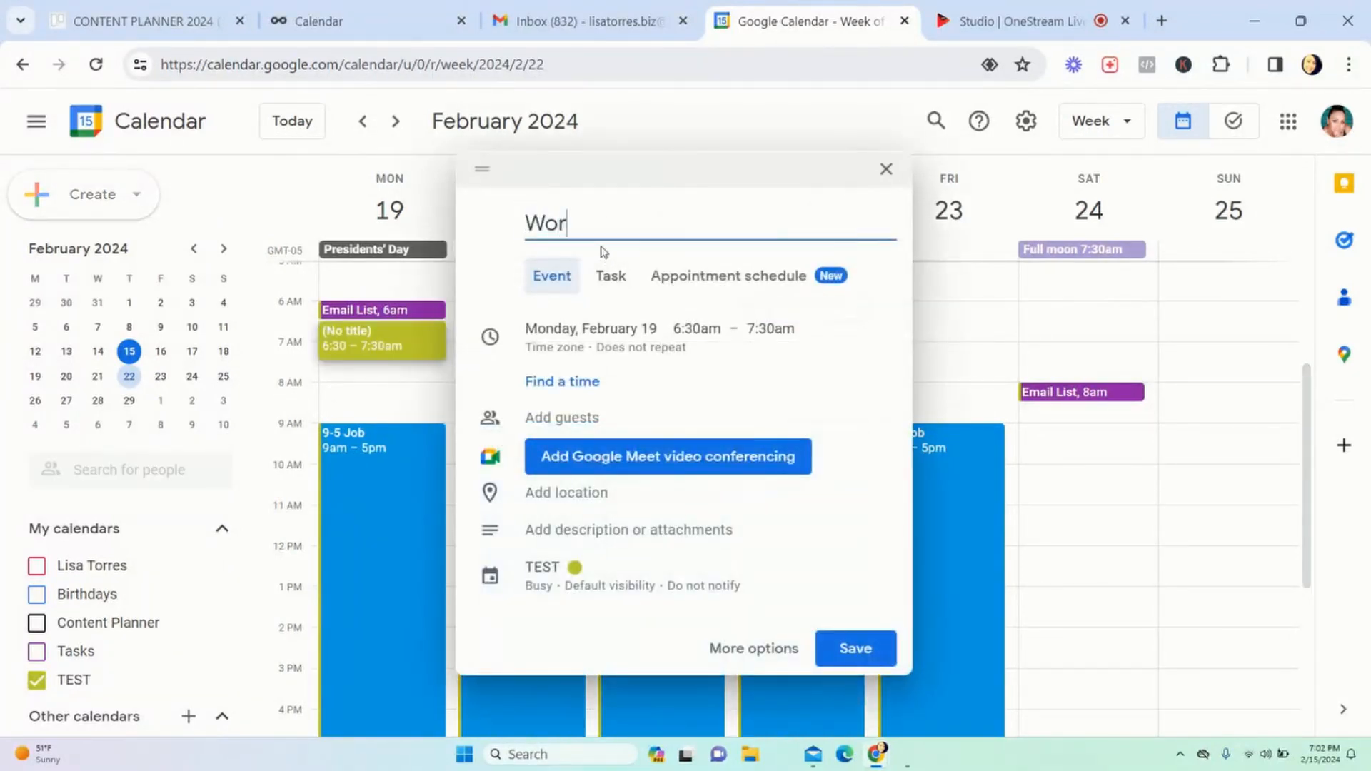
left_click(751, 650)
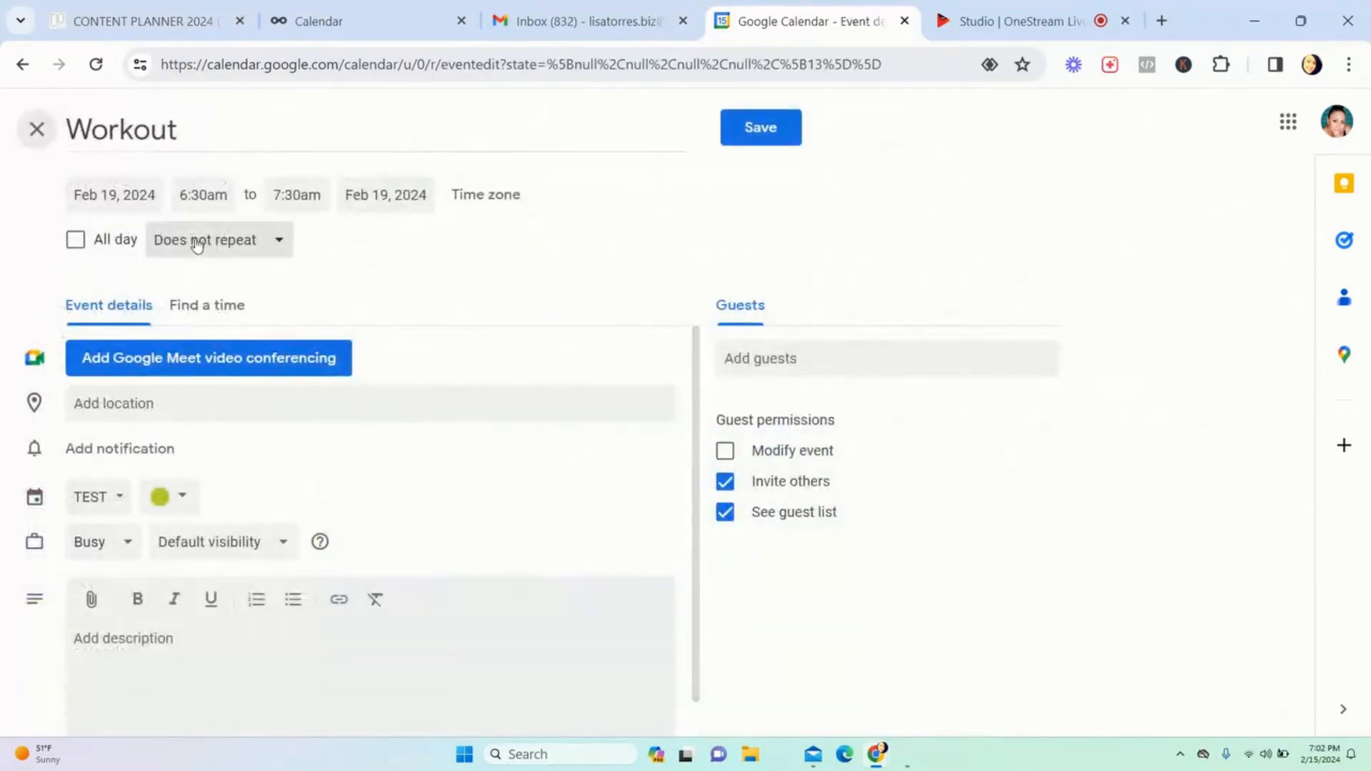
Step: Set the Workout event to repeat weekly on Monday, Wednesday and Friday with a custom recurrence
left_click(211, 240)
left_click(192, 478)
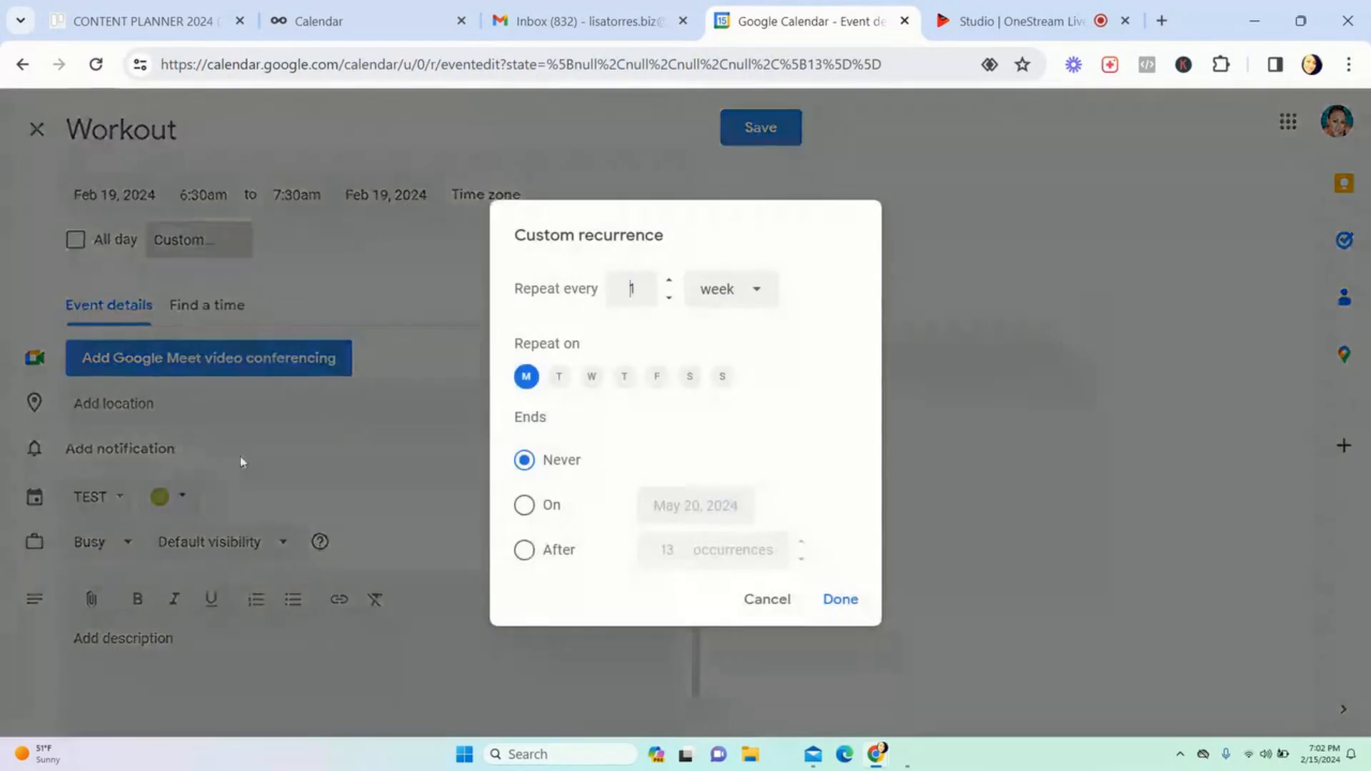
left_click(593, 378)
left_click(655, 381)
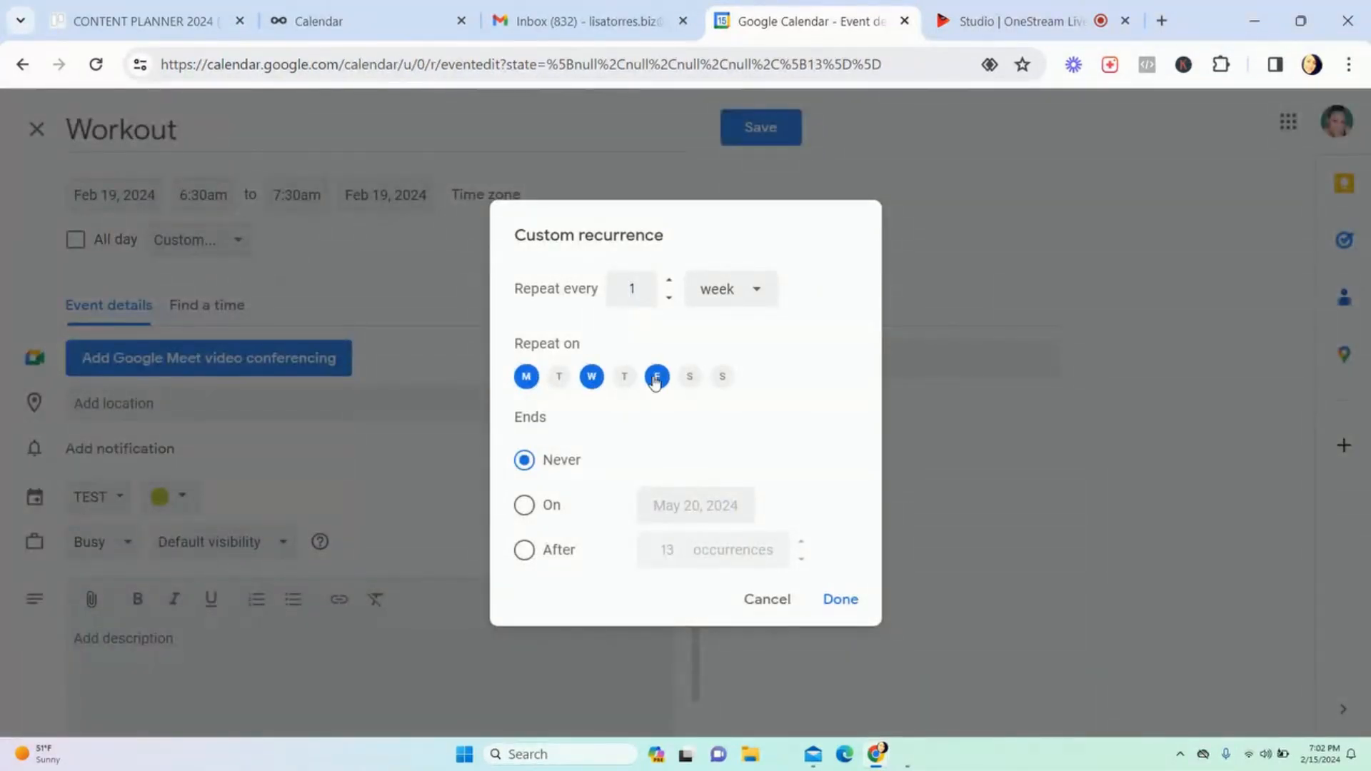
left_click(839, 604)
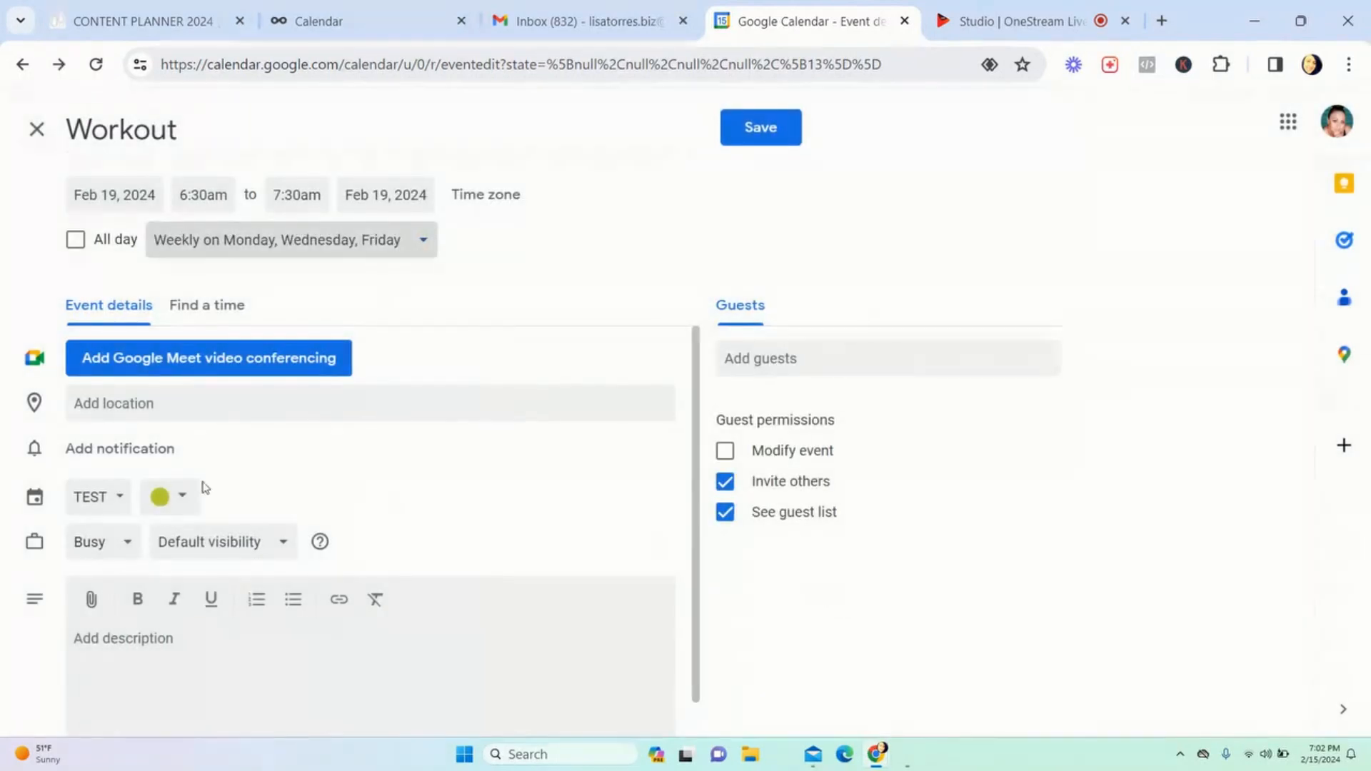
Step: Change the Workout event's color to yellow and save the event
left_click(172, 497)
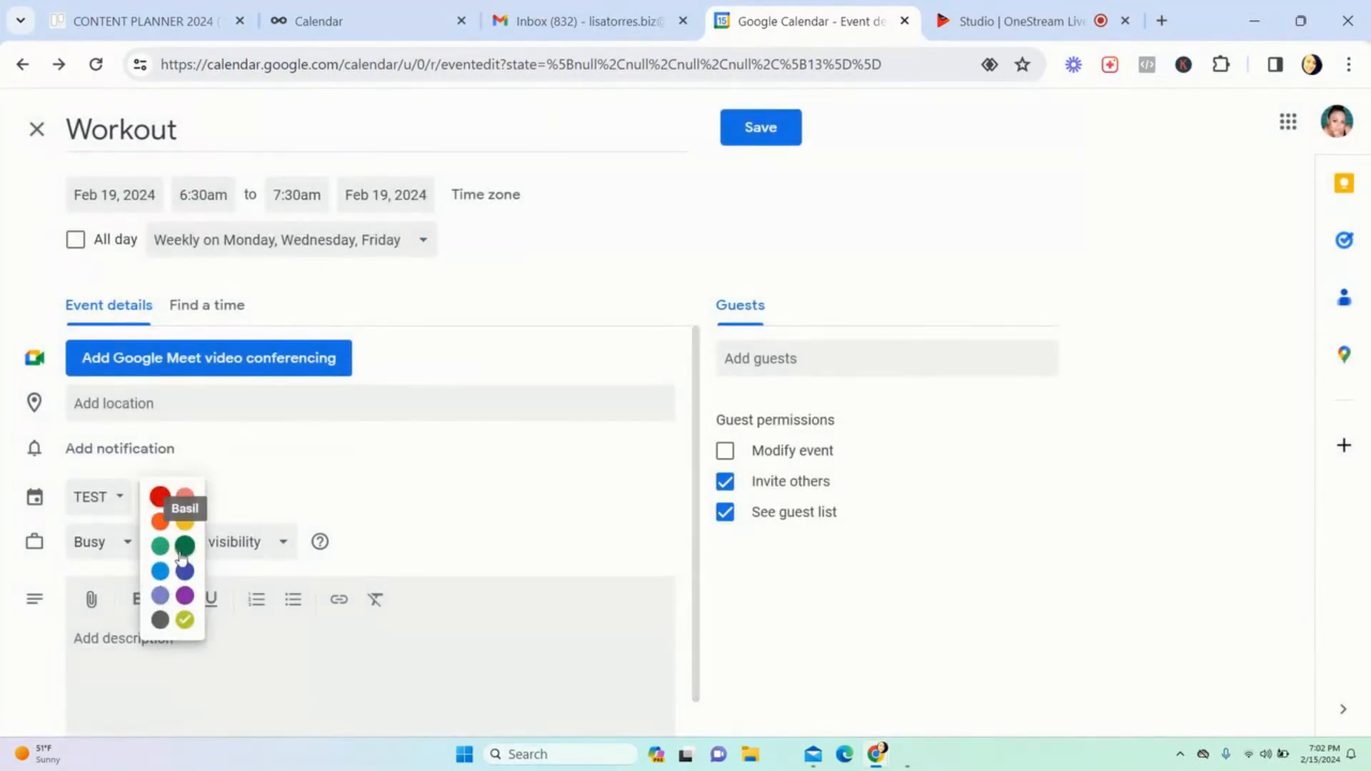
left_click(186, 521)
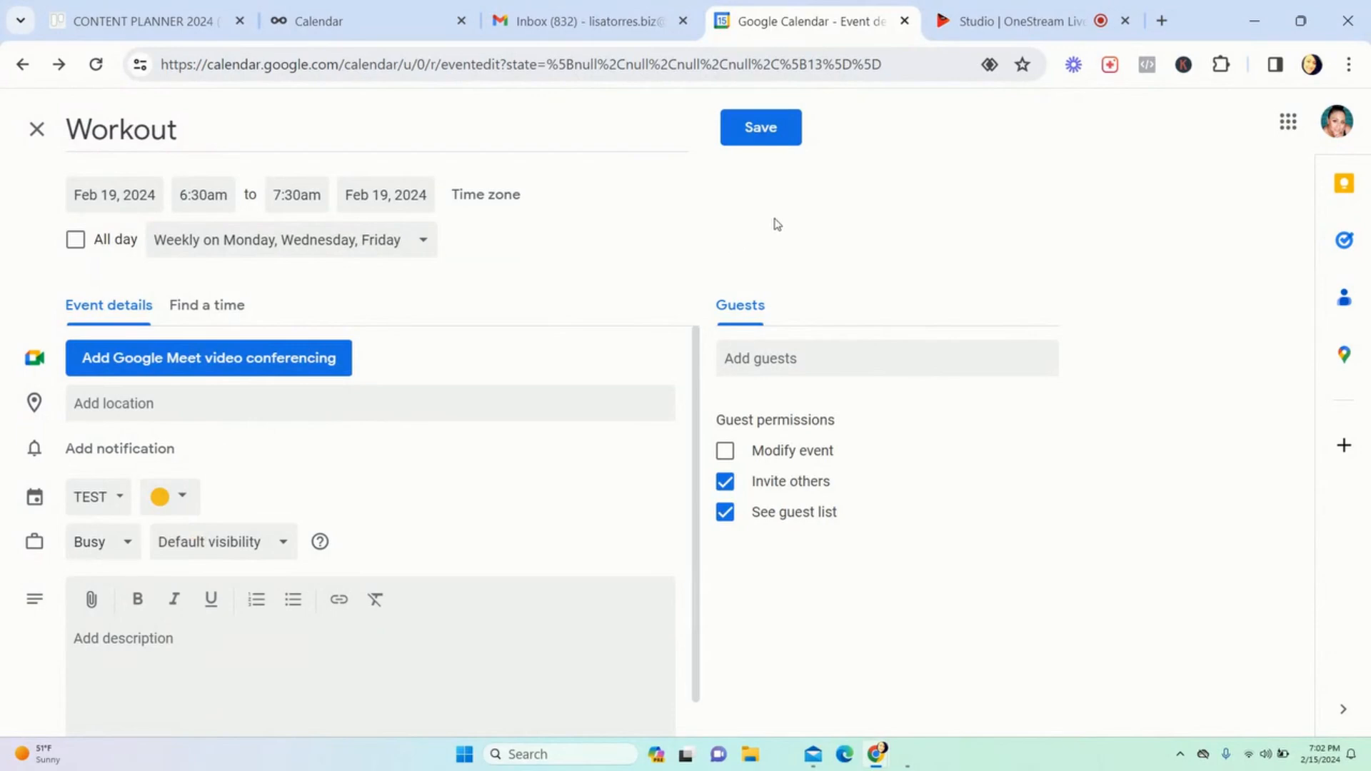
left_click(775, 132)
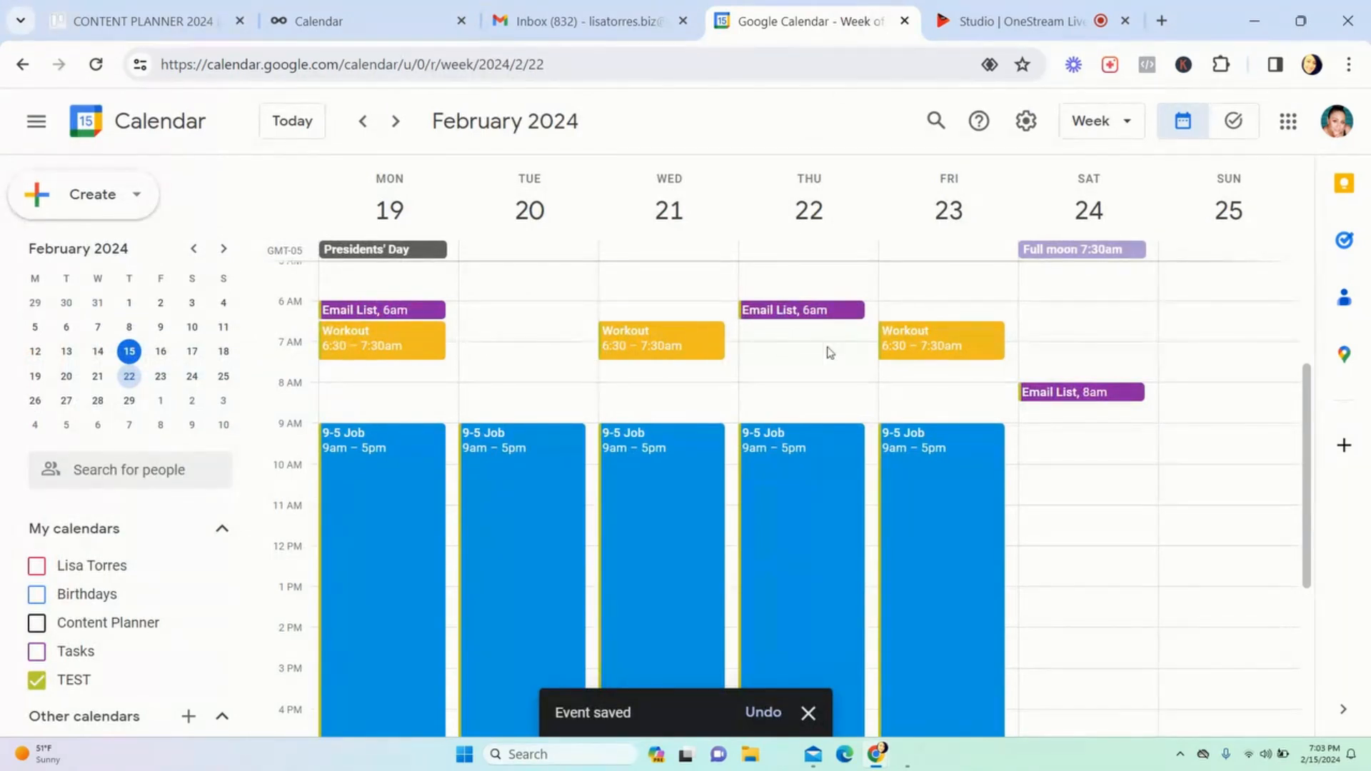
Step: Review the February 19–25 week from early morning to late evening, examining the scheduled blocks and the open time around them
scroll(1086, 524, "down", 1)
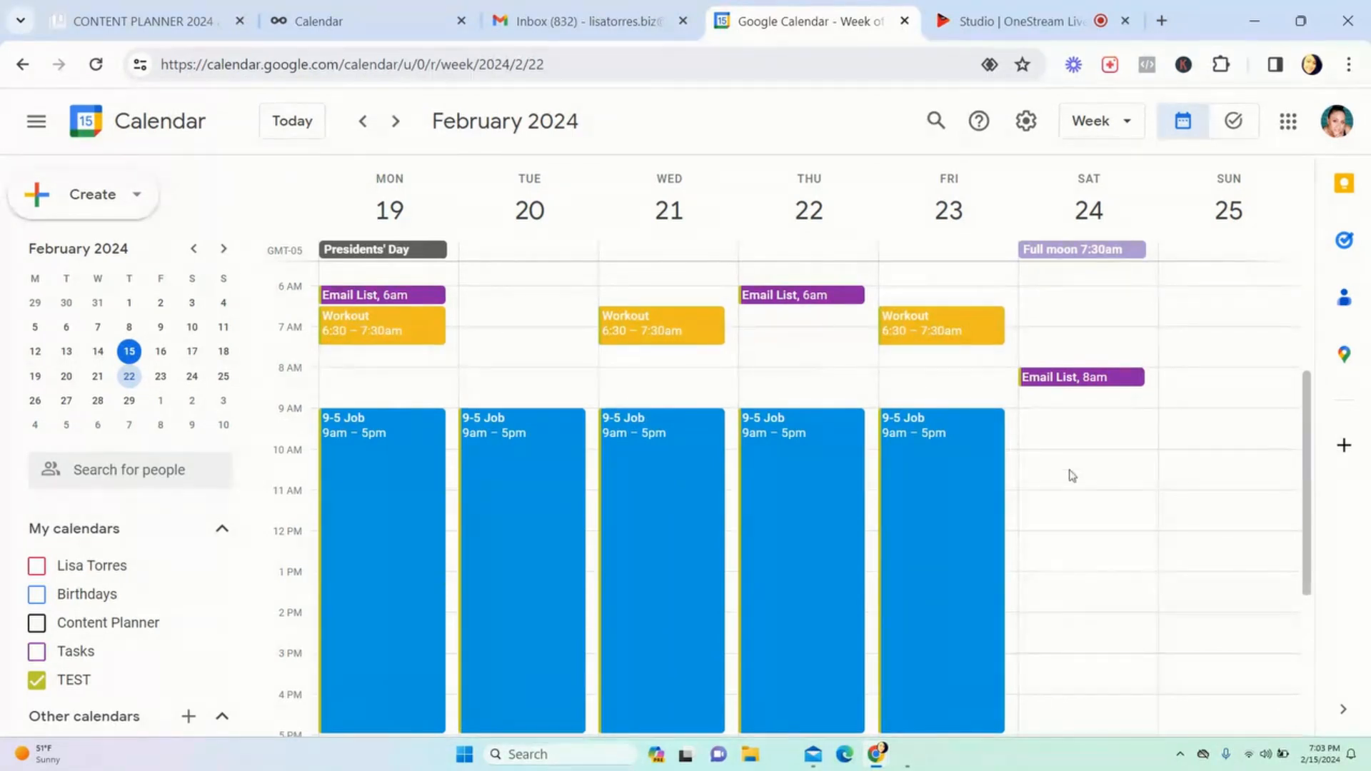
scroll(1102, 496, "down", 2)
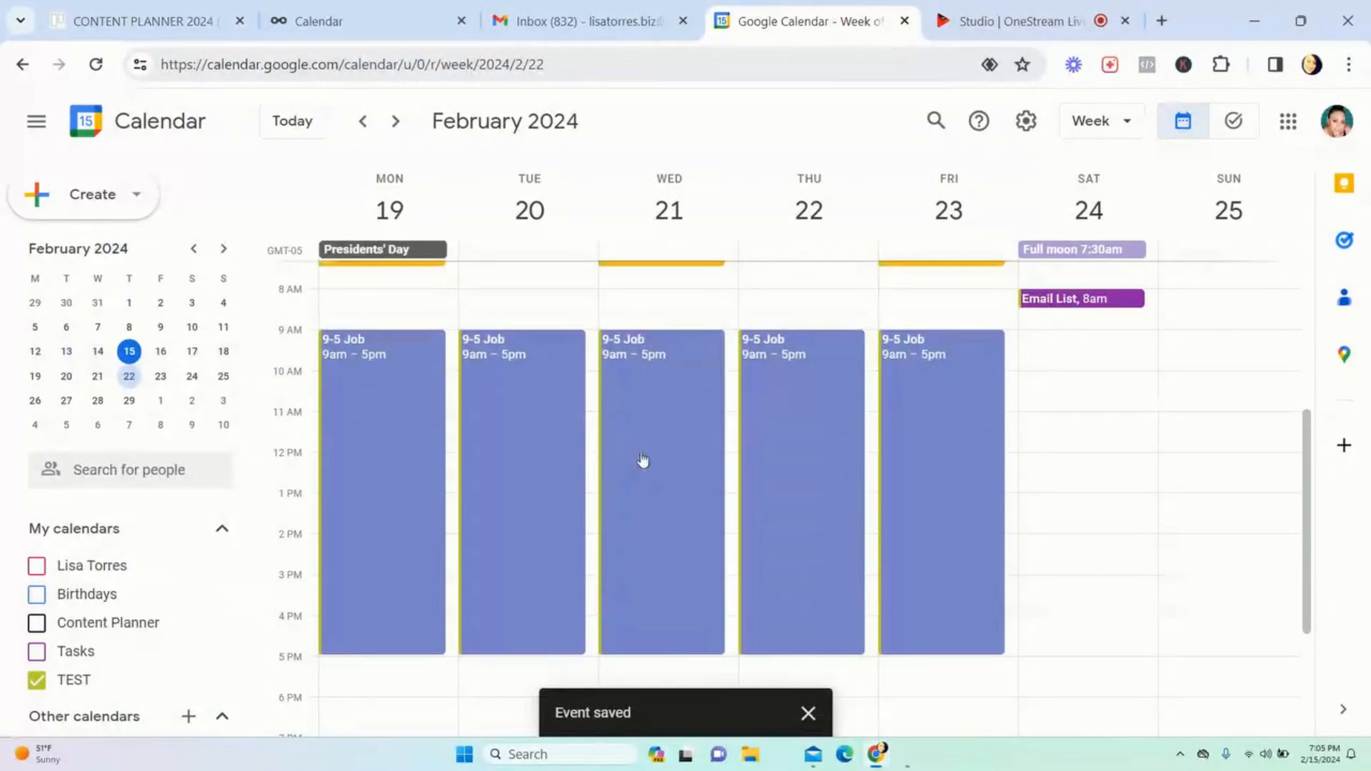
scroll(765, 496, "up", 1)
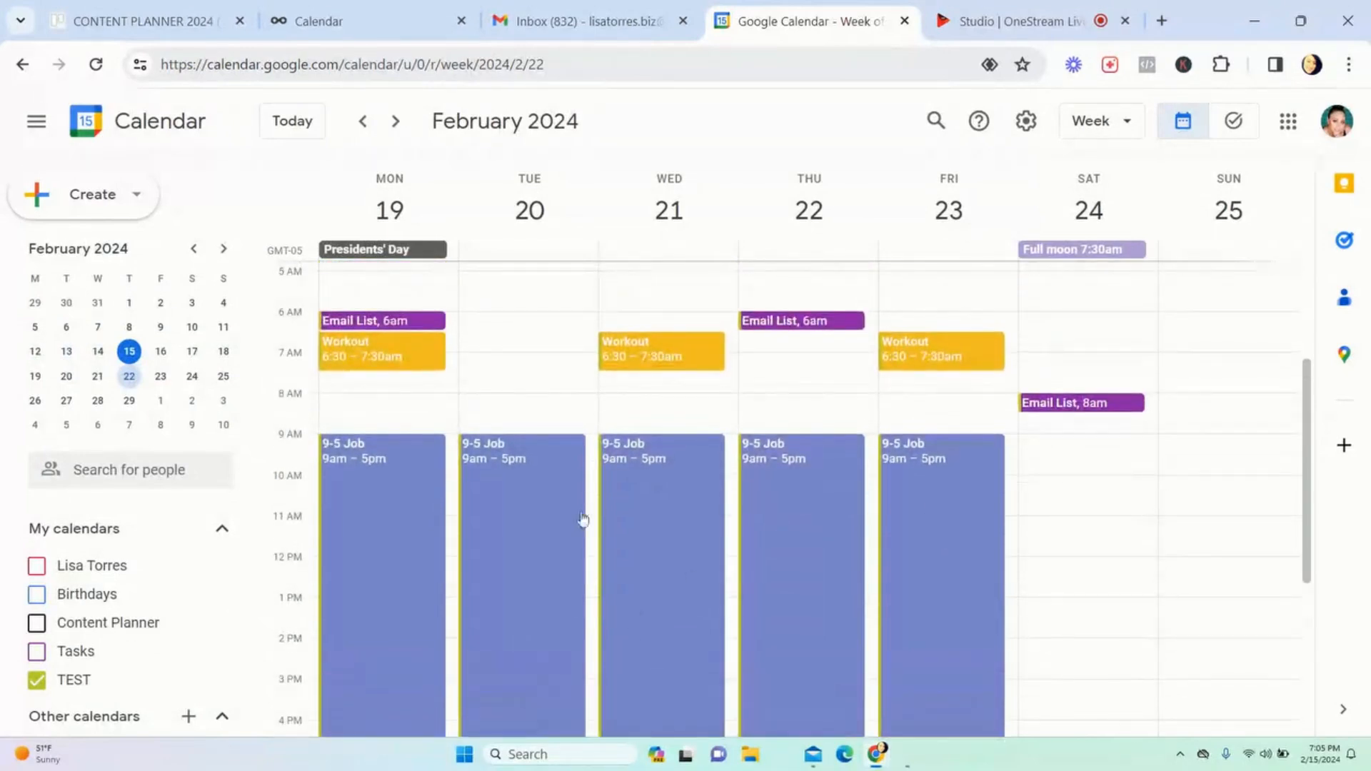
scroll(932, 556, "down", 5)
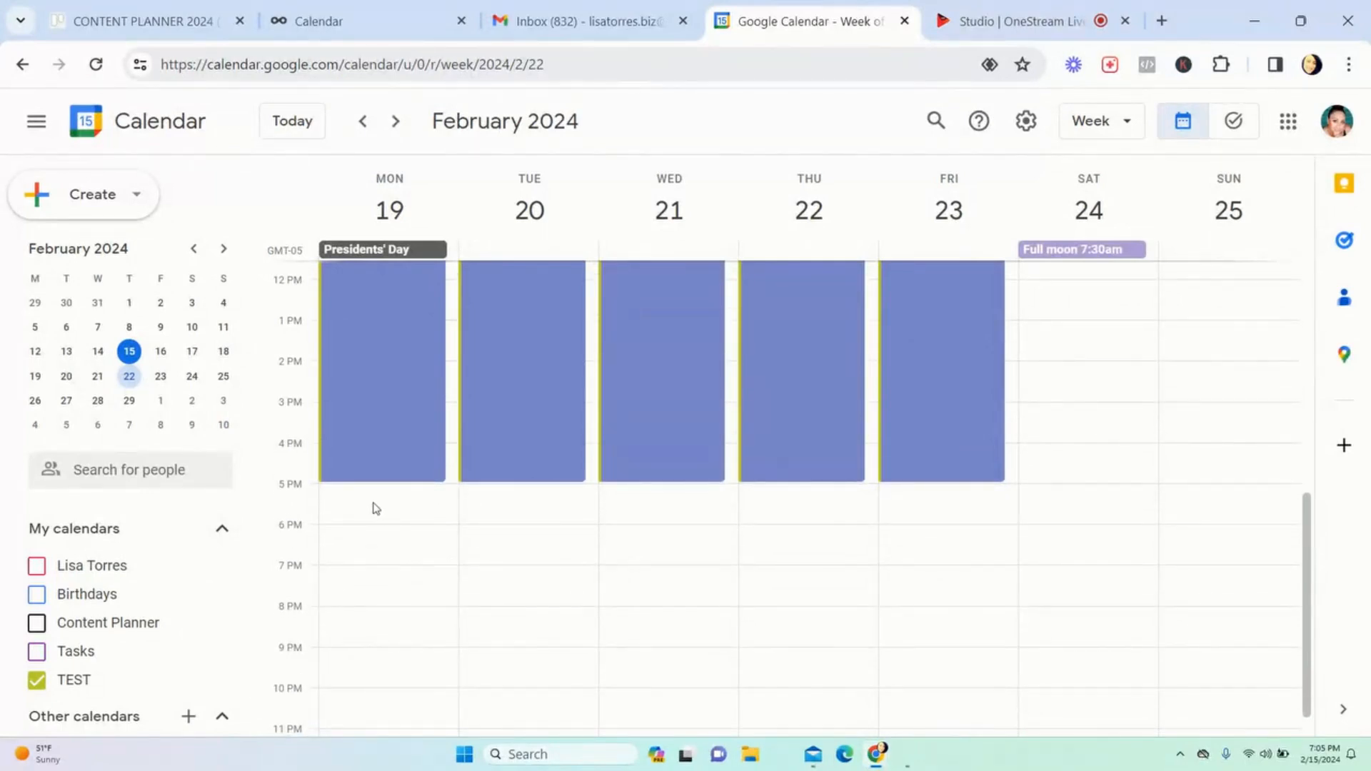
scroll(367, 502, "down", 1)
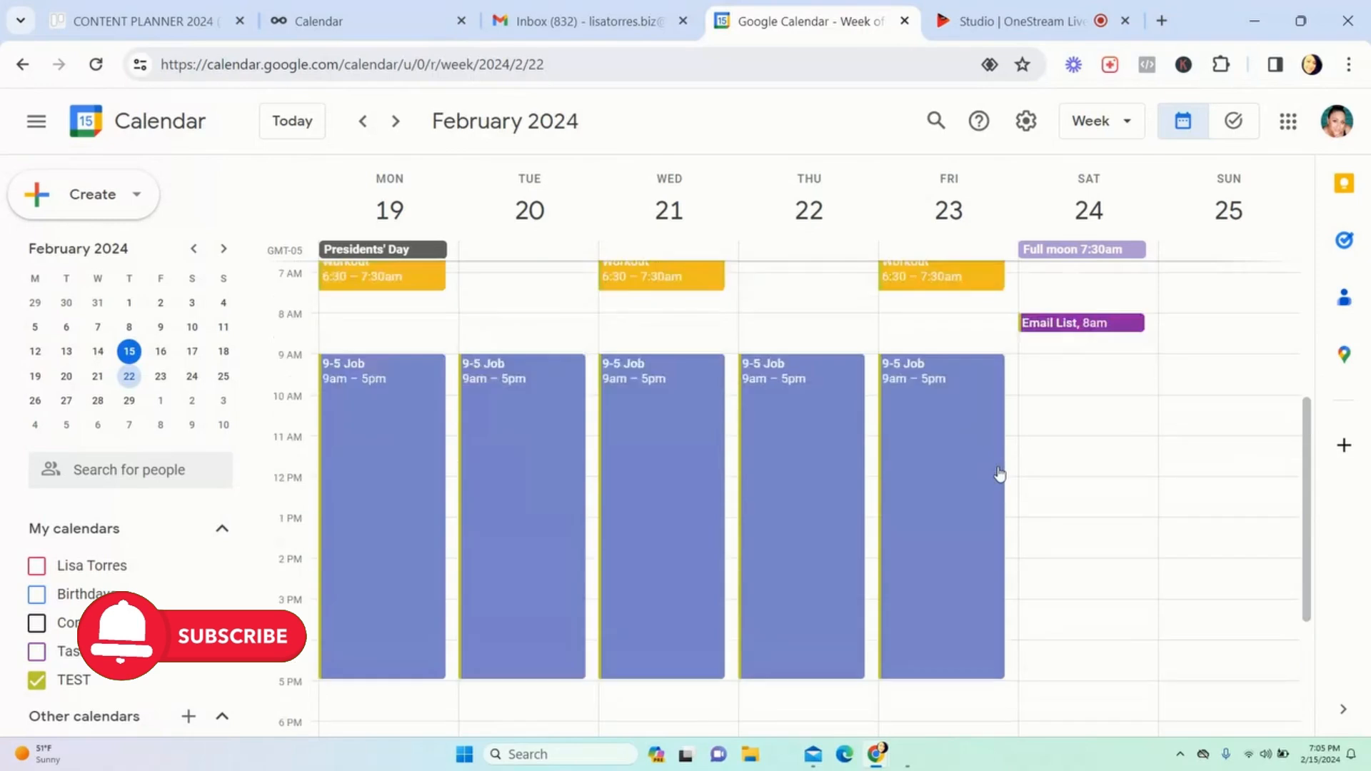
scroll(998, 471, "up", 5)
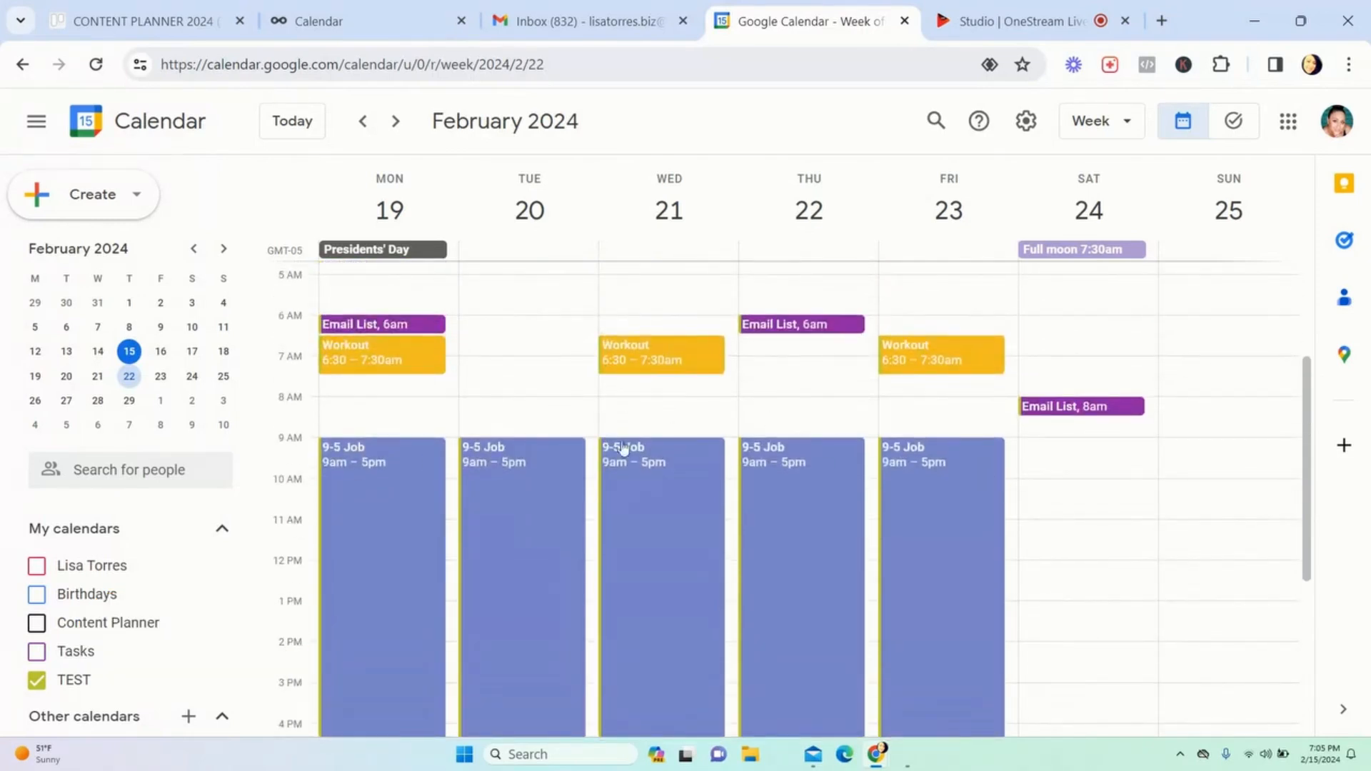
scroll(978, 650, "down", 5)
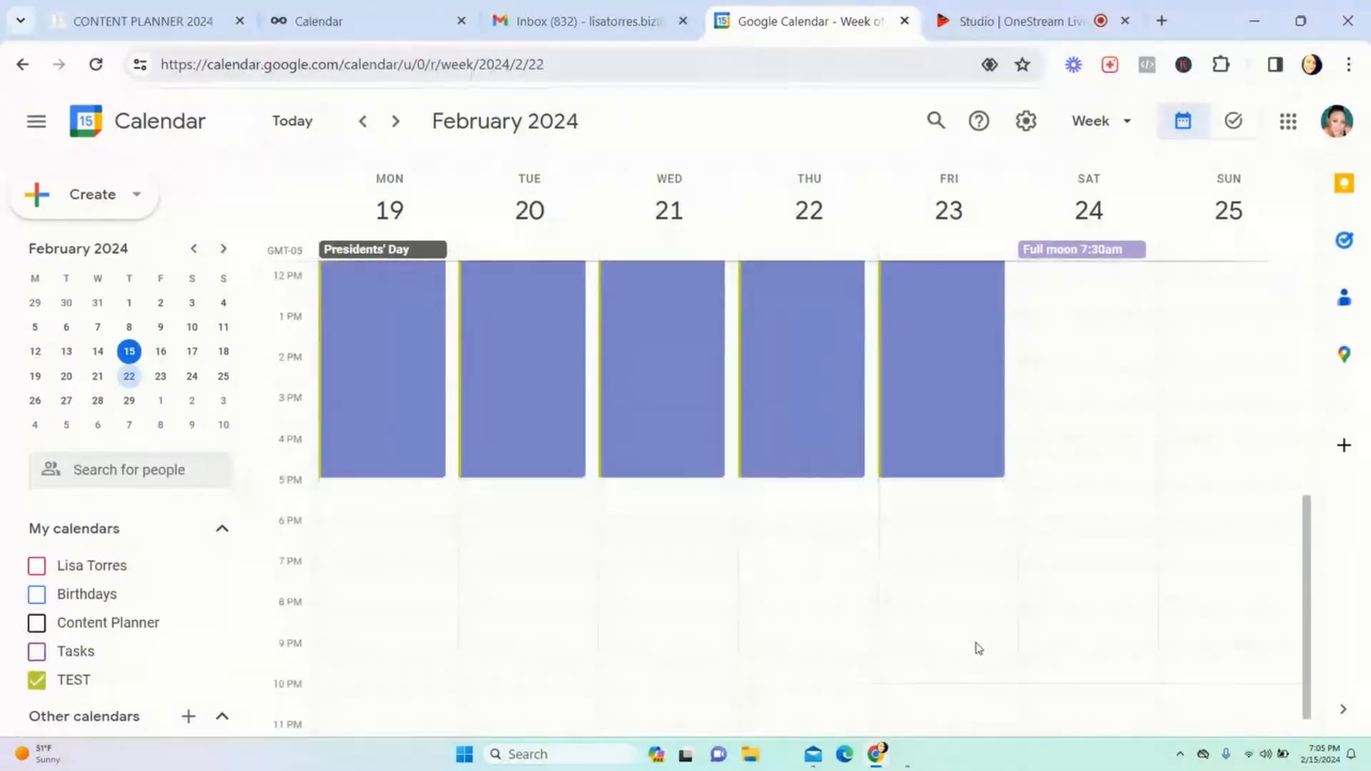
scroll(391, 490, "down", 1)
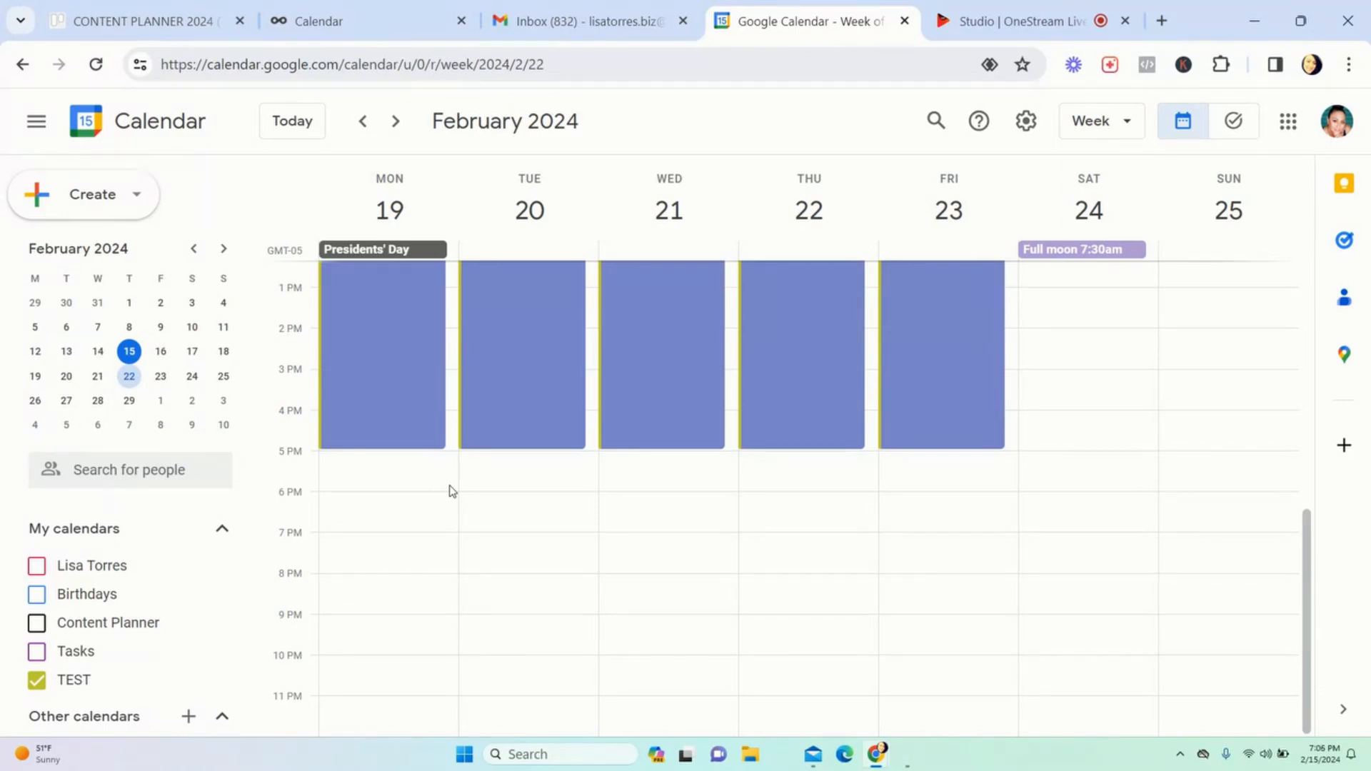
Step: Create an event titled "Business" on Monday, February 19 from 9:00pm to 10:30pm using the full event options
left_click(345, 623)
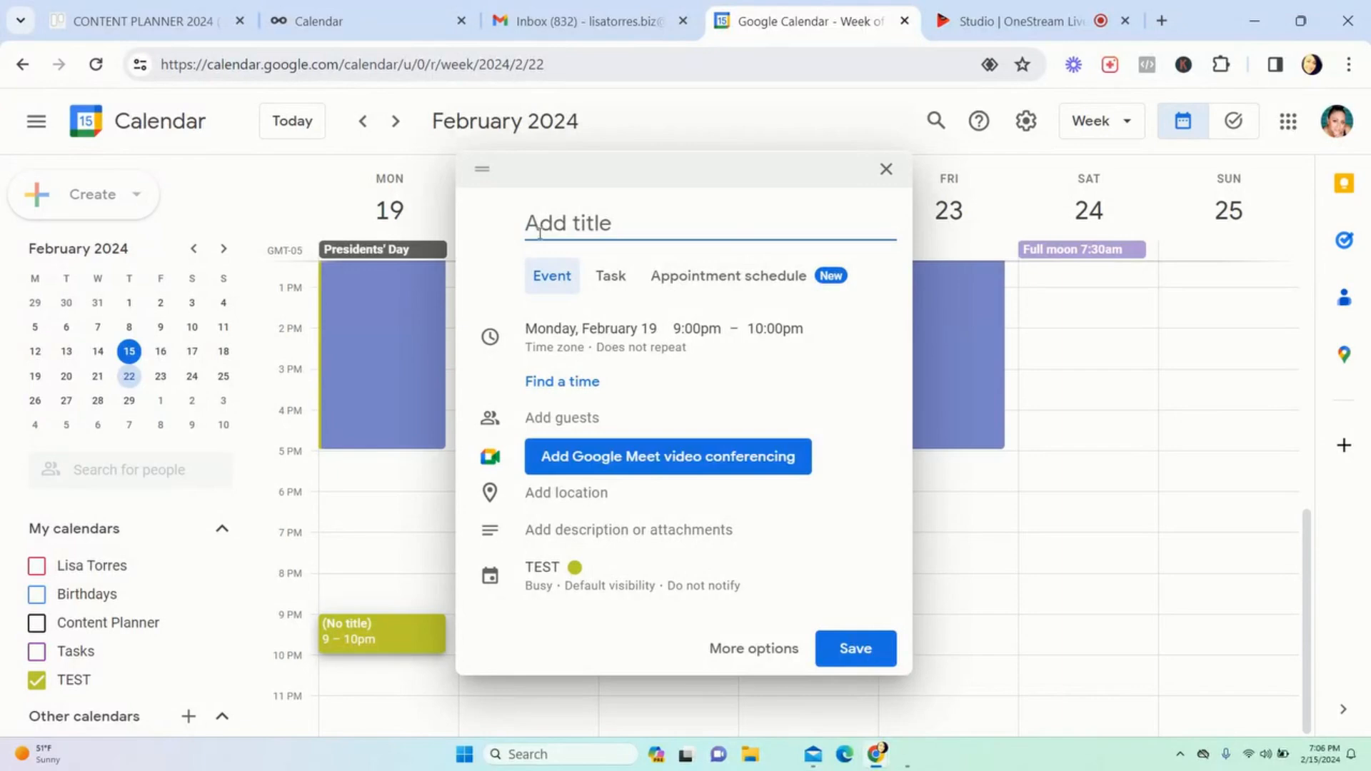
type("Business")
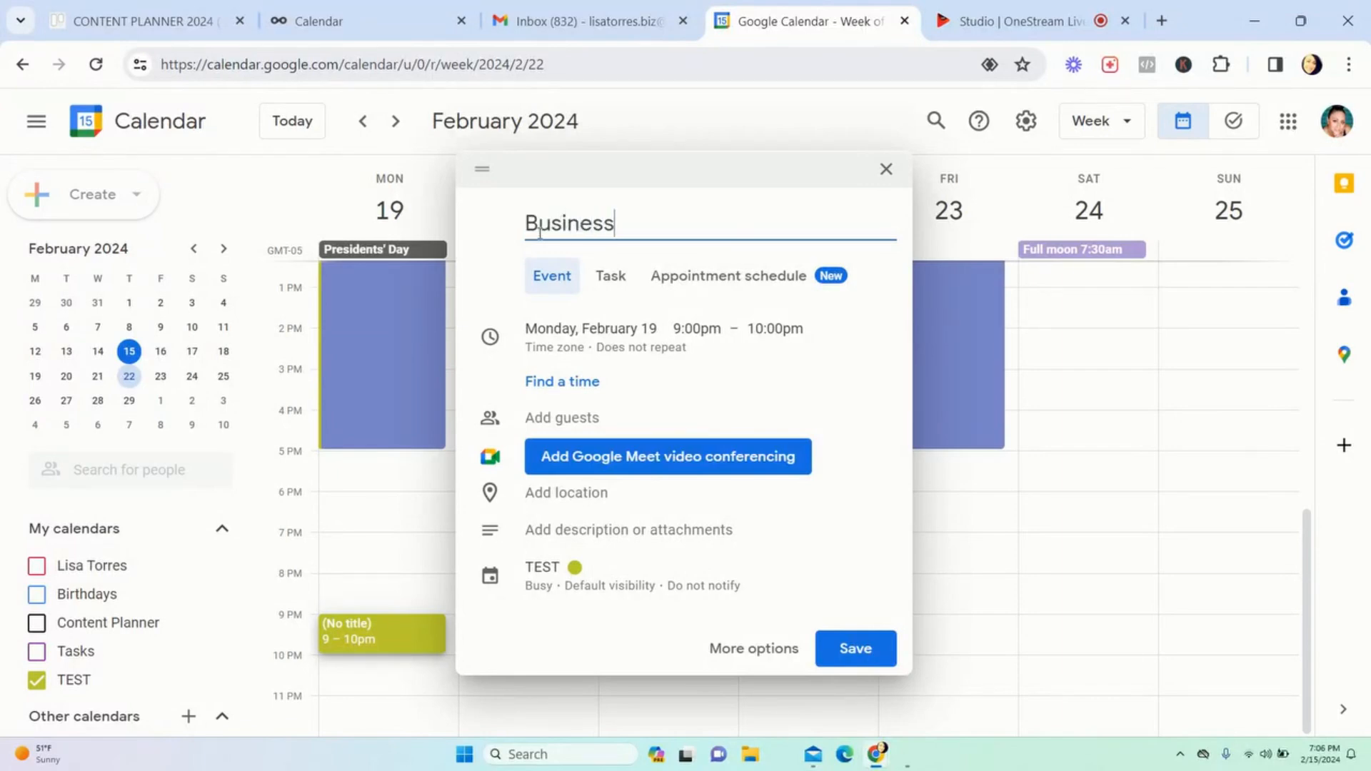
left_click(751, 660)
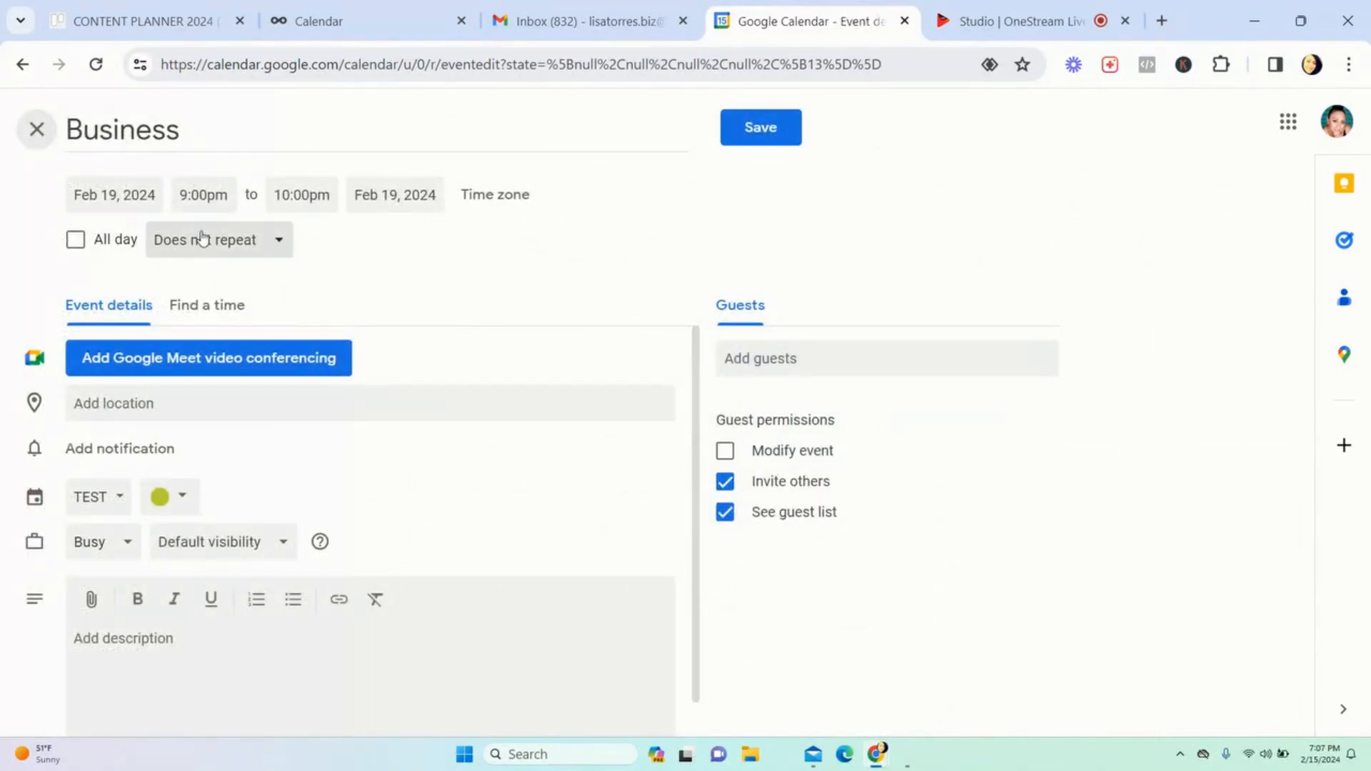
left_click(306, 194)
left_click(323, 365)
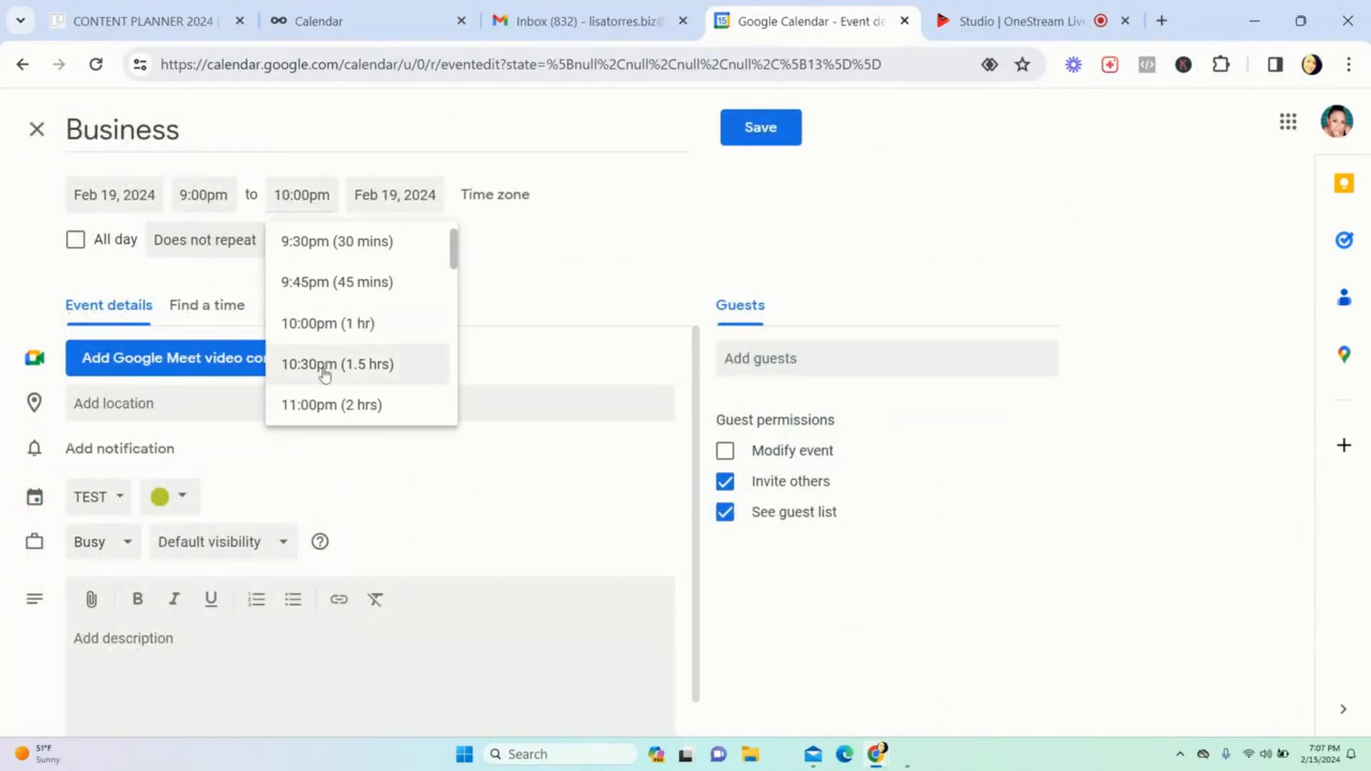
Step: Set the Business event to repeat weekly on Monday, Tuesday, Wednesday and Thursday with a custom recurrence
left_click(203, 242)
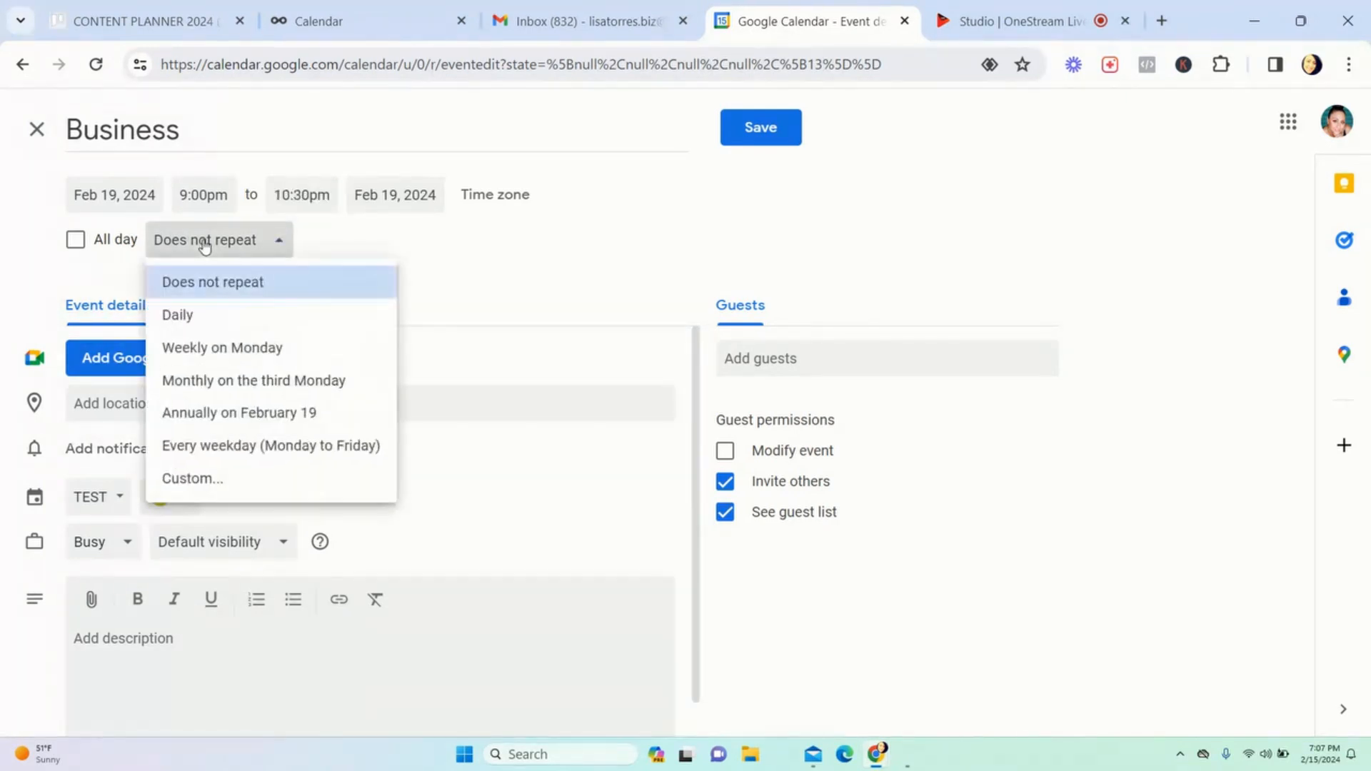
left_click(180, 479)
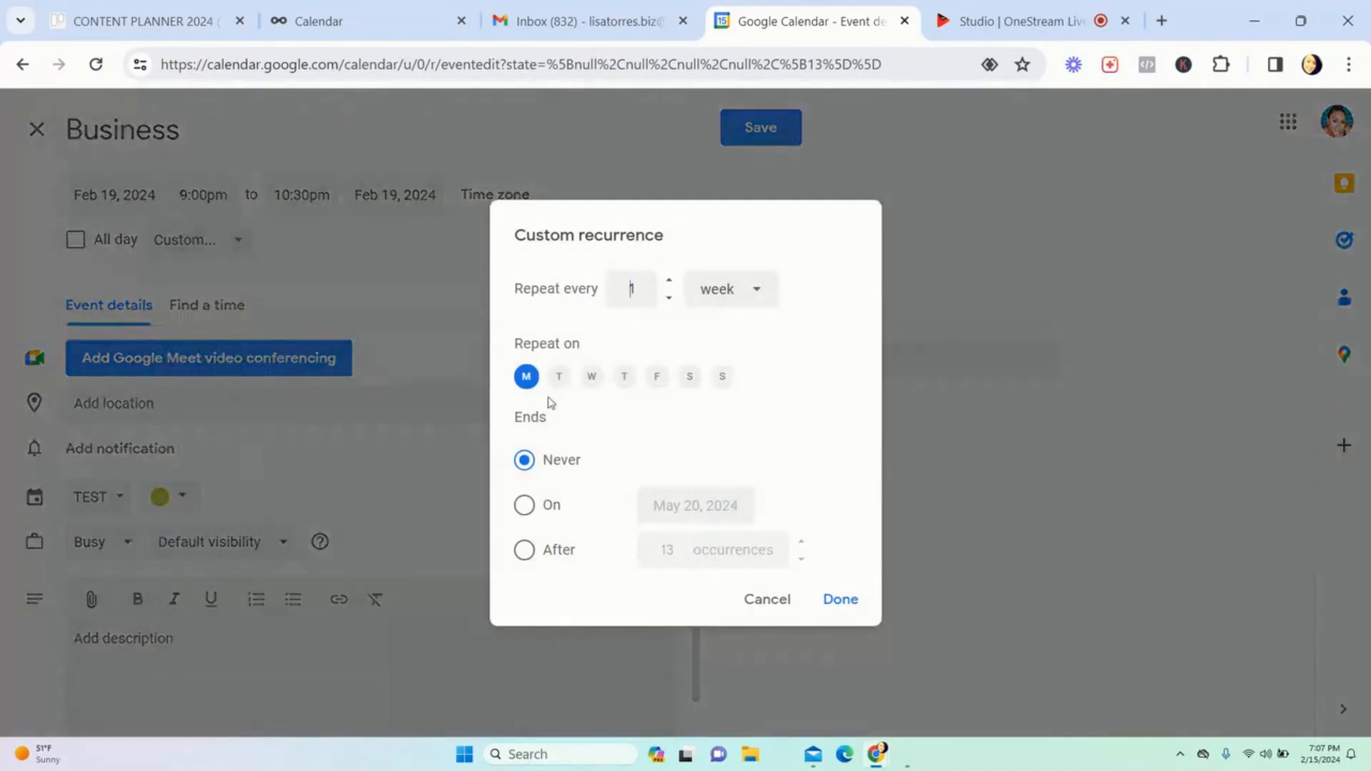
left_click(560, 378)
left_click(592, 378)
left_click(624, 379)
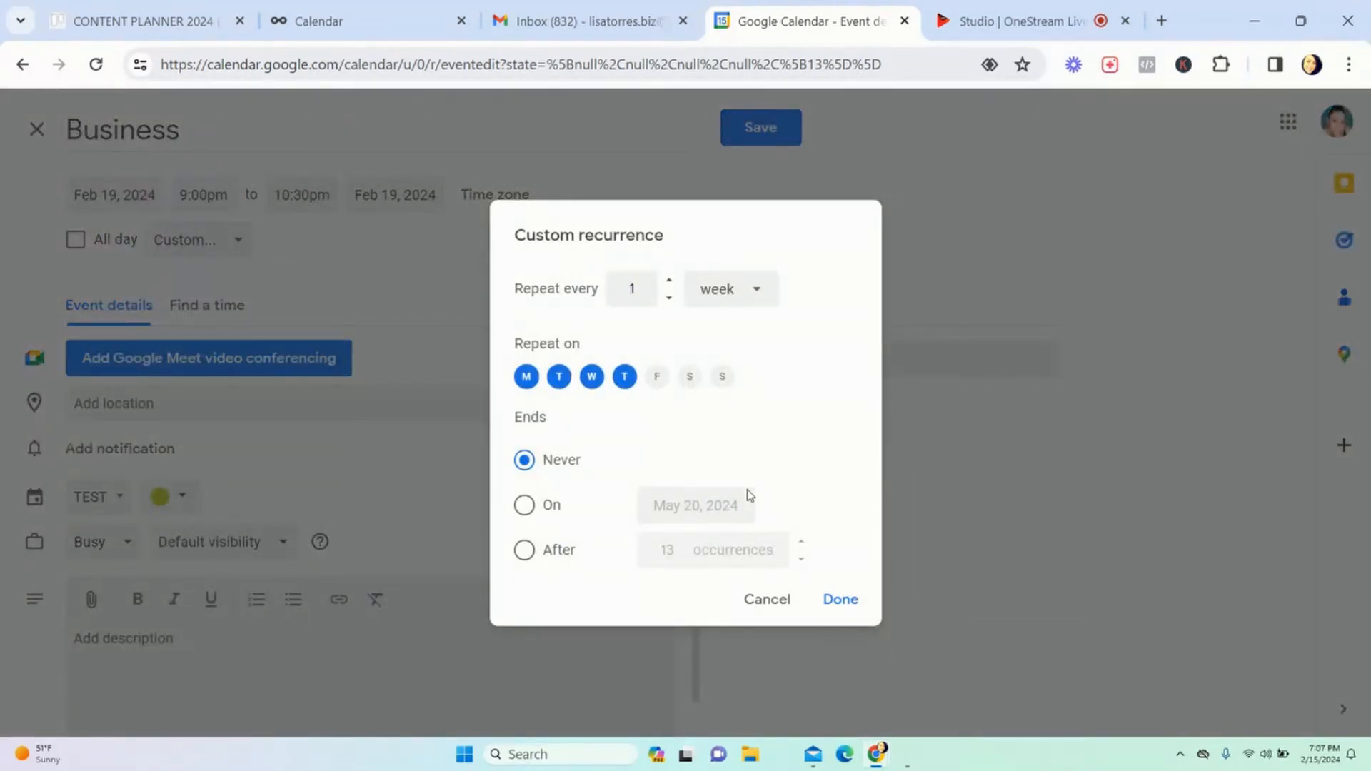
left_click(843, 603)
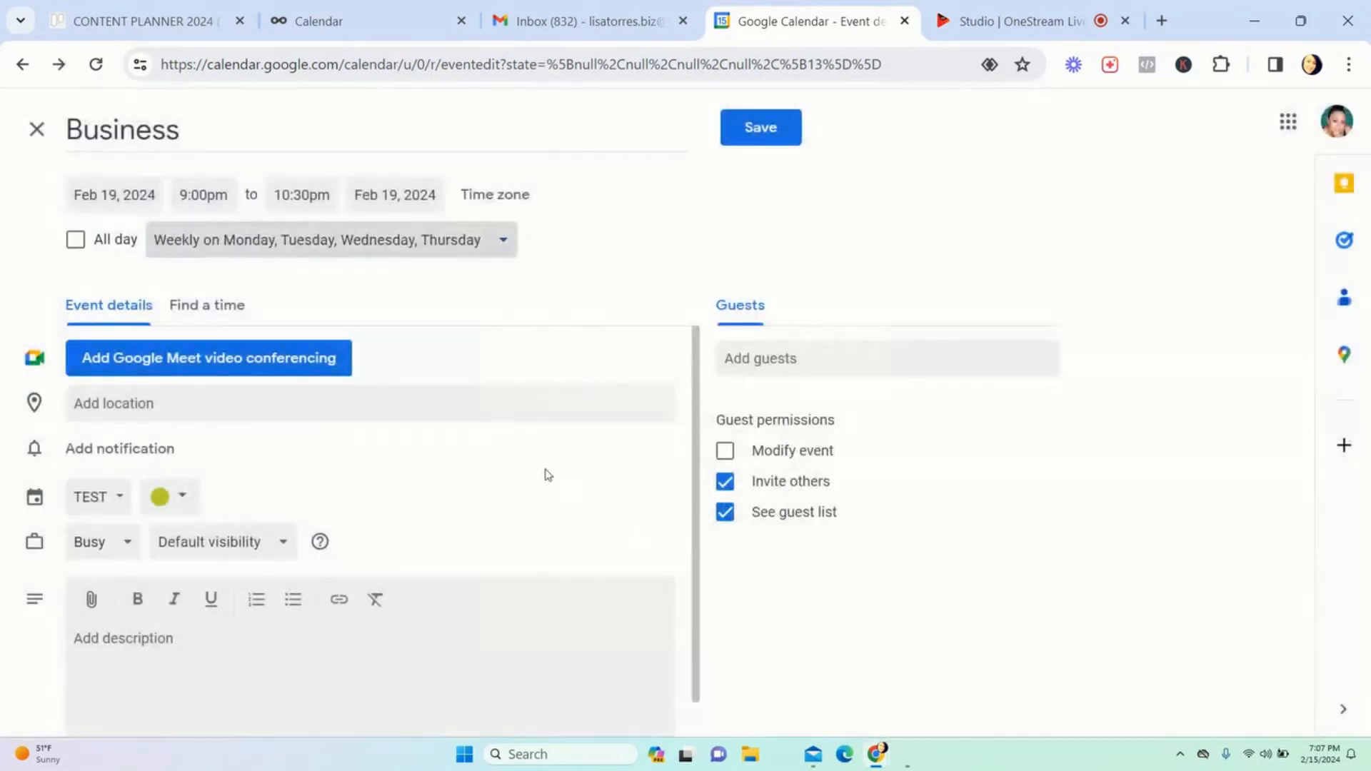
Step: Save the recurring Business event, then change its color to dark gray for all events in the series
left_click(759, 127)
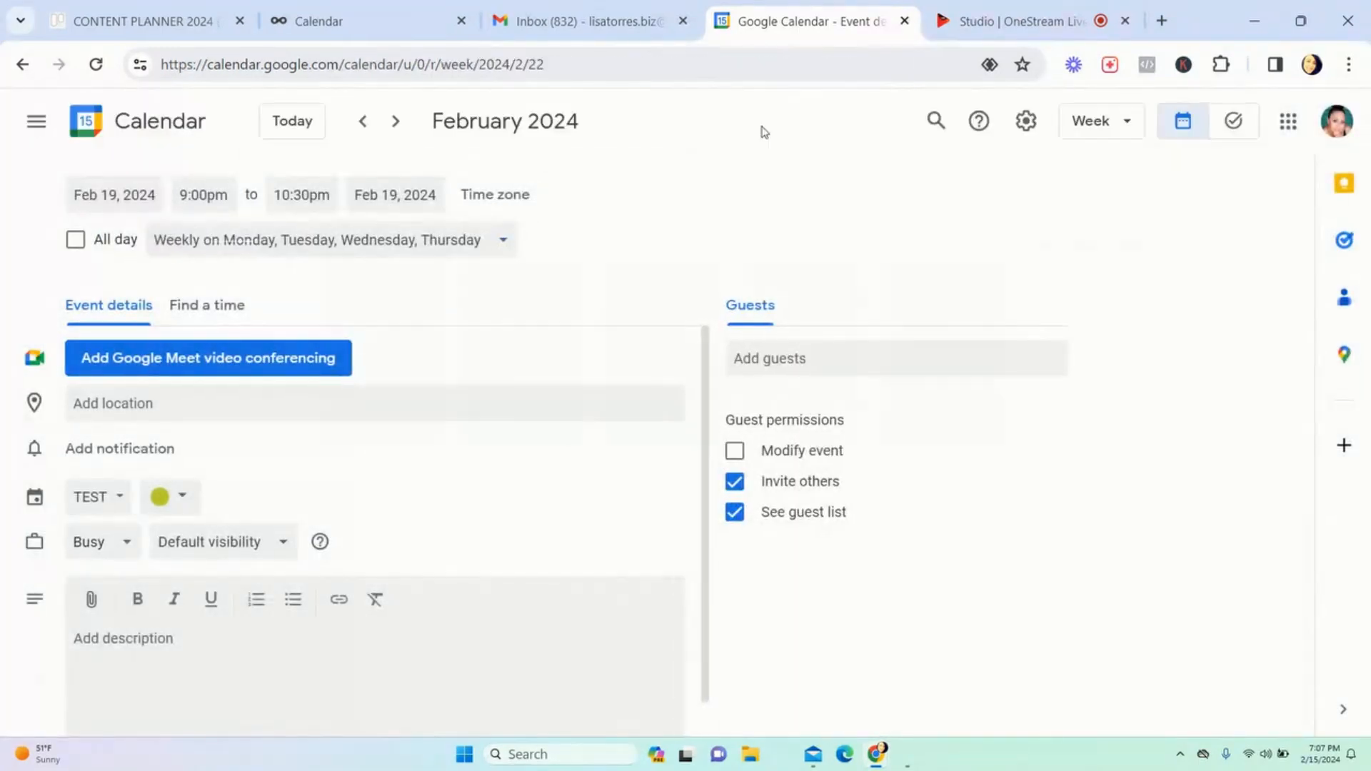
left_click(375, 652)
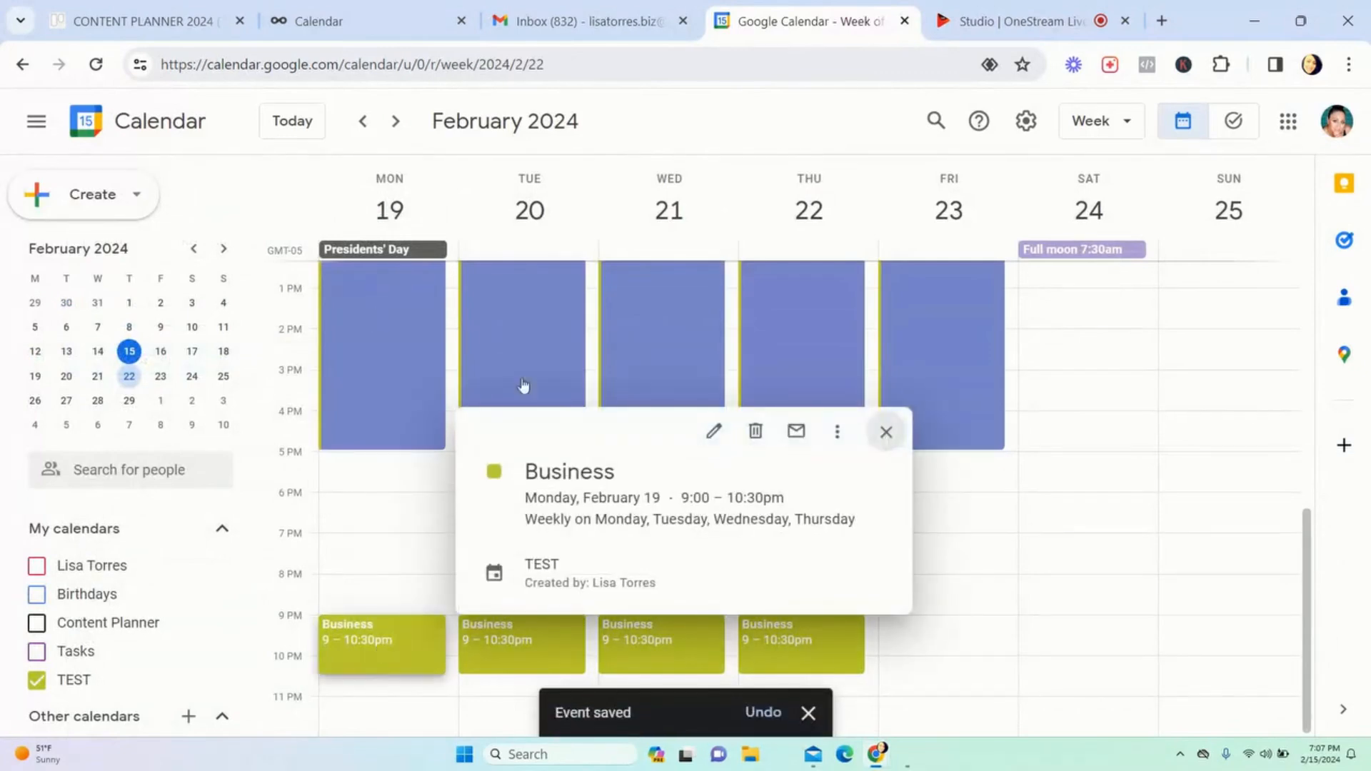
left_click(713, 431)
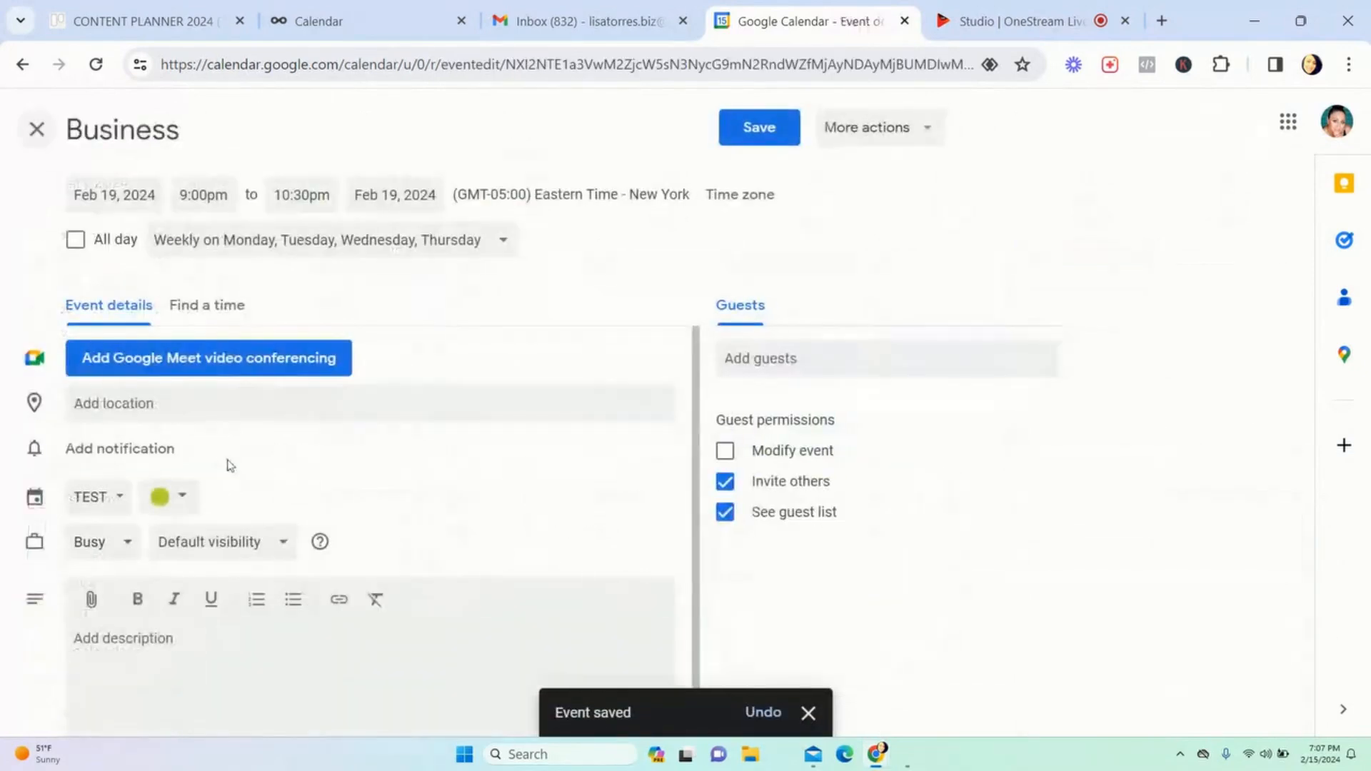
left_click(187, 508)
left_click(159, 621)
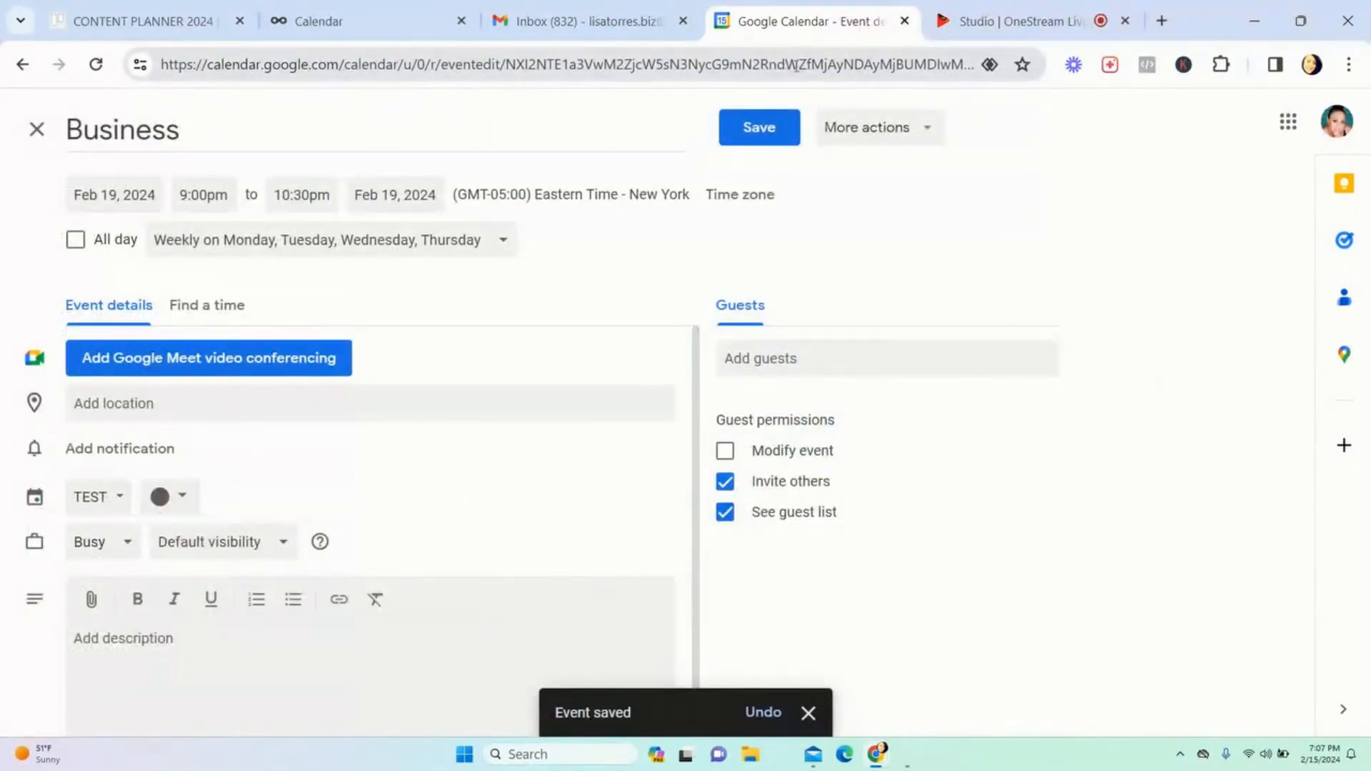
left_click(760, 129)
left_click(557, 433)
left_click(820, 503)
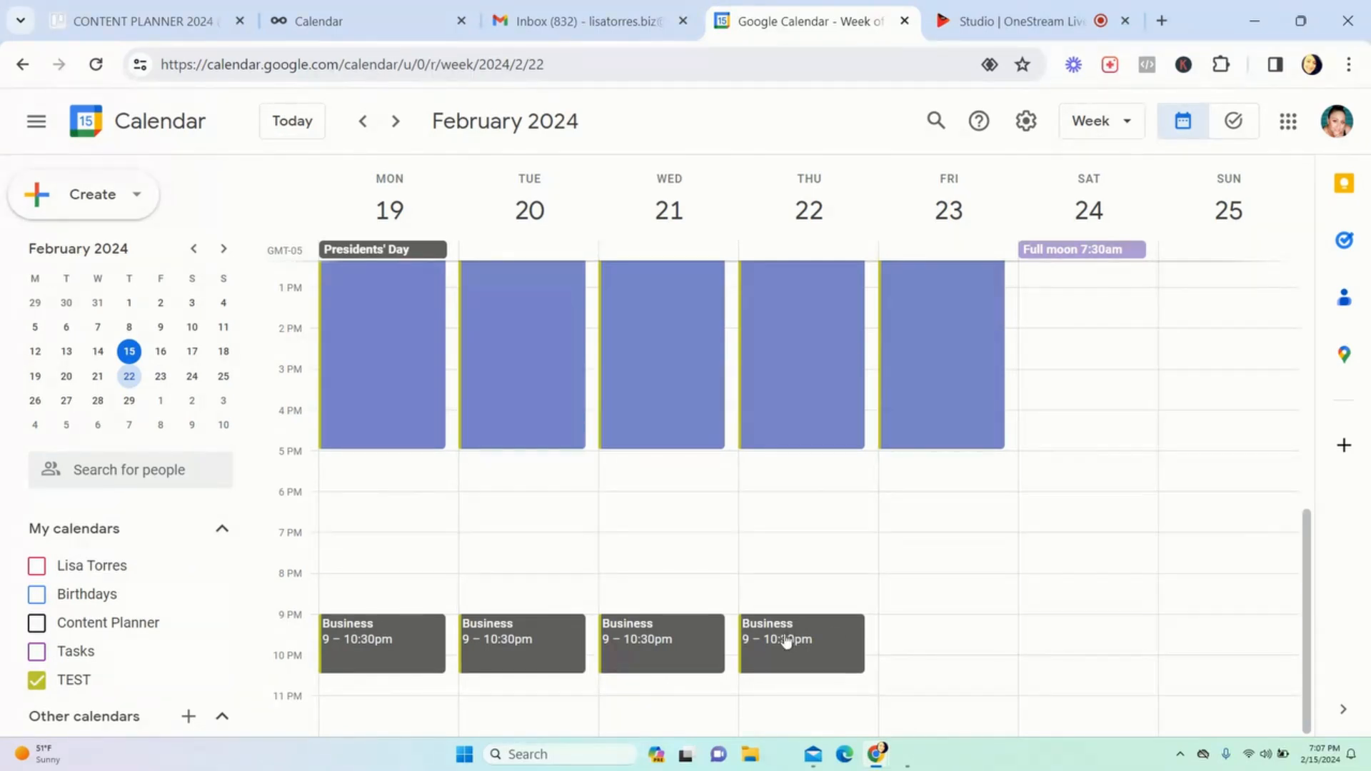
Step: Start an event titled "Business" on Saturday, February 24 from 7:00pm to 8:00pm using the full event options
scroll(1035, 622, "up", 3)
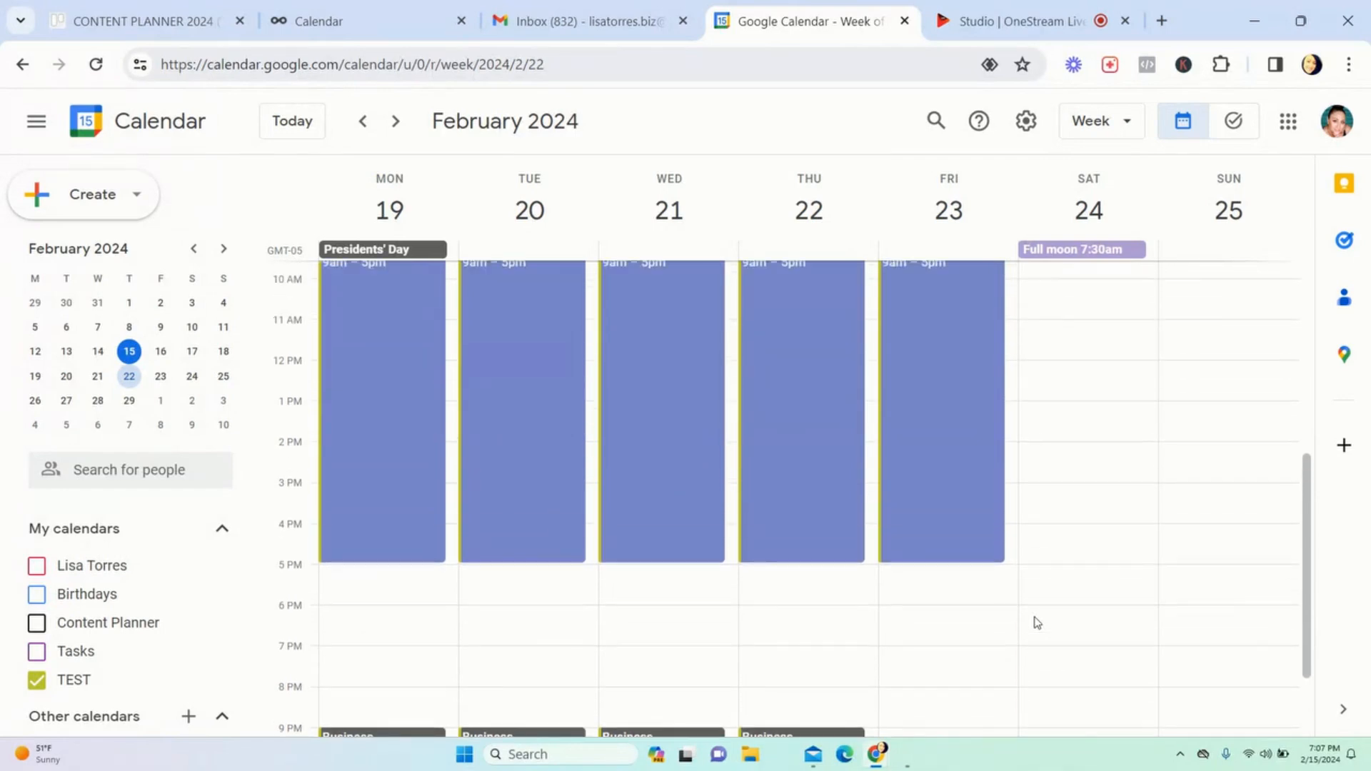
scroll(1035, 622, "up", 5)
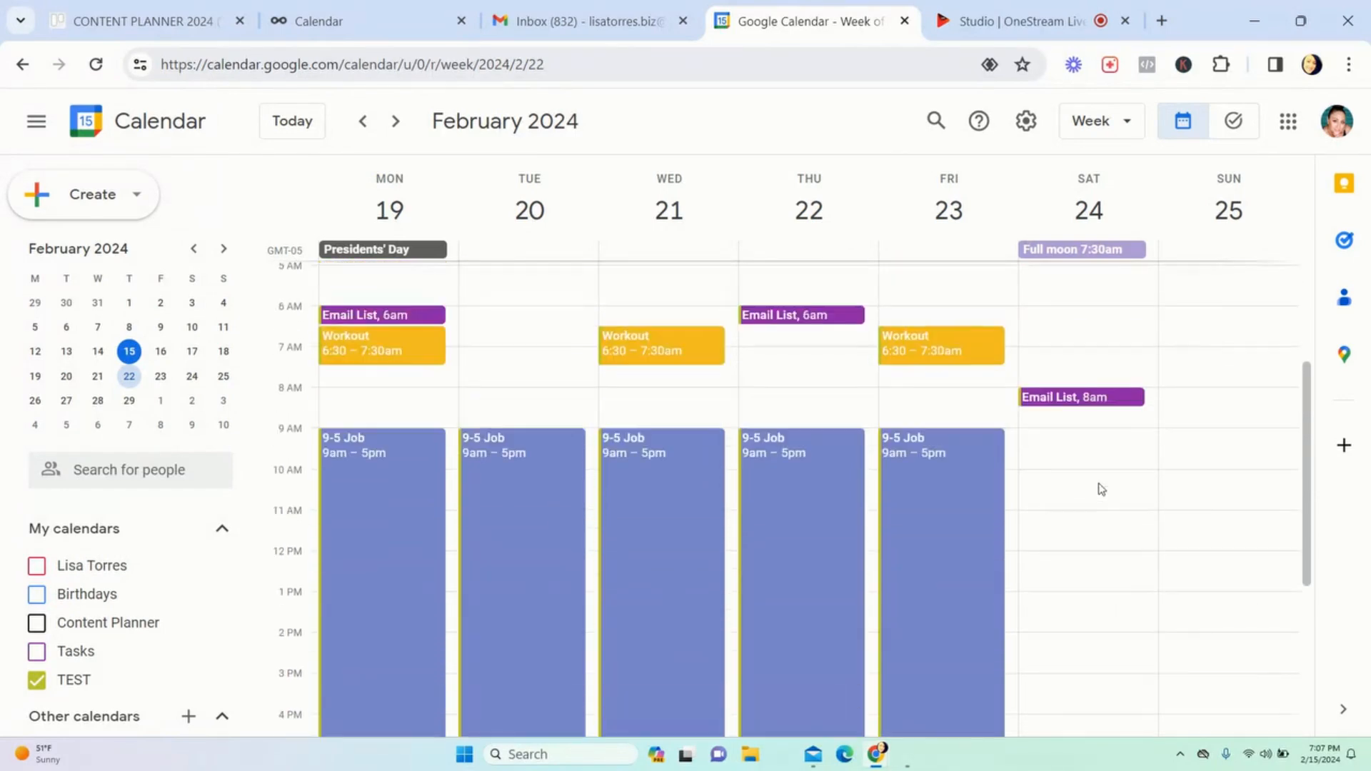
scroll(1136, 328, "down", 1)
scroll(1197, 321, "down", 1)
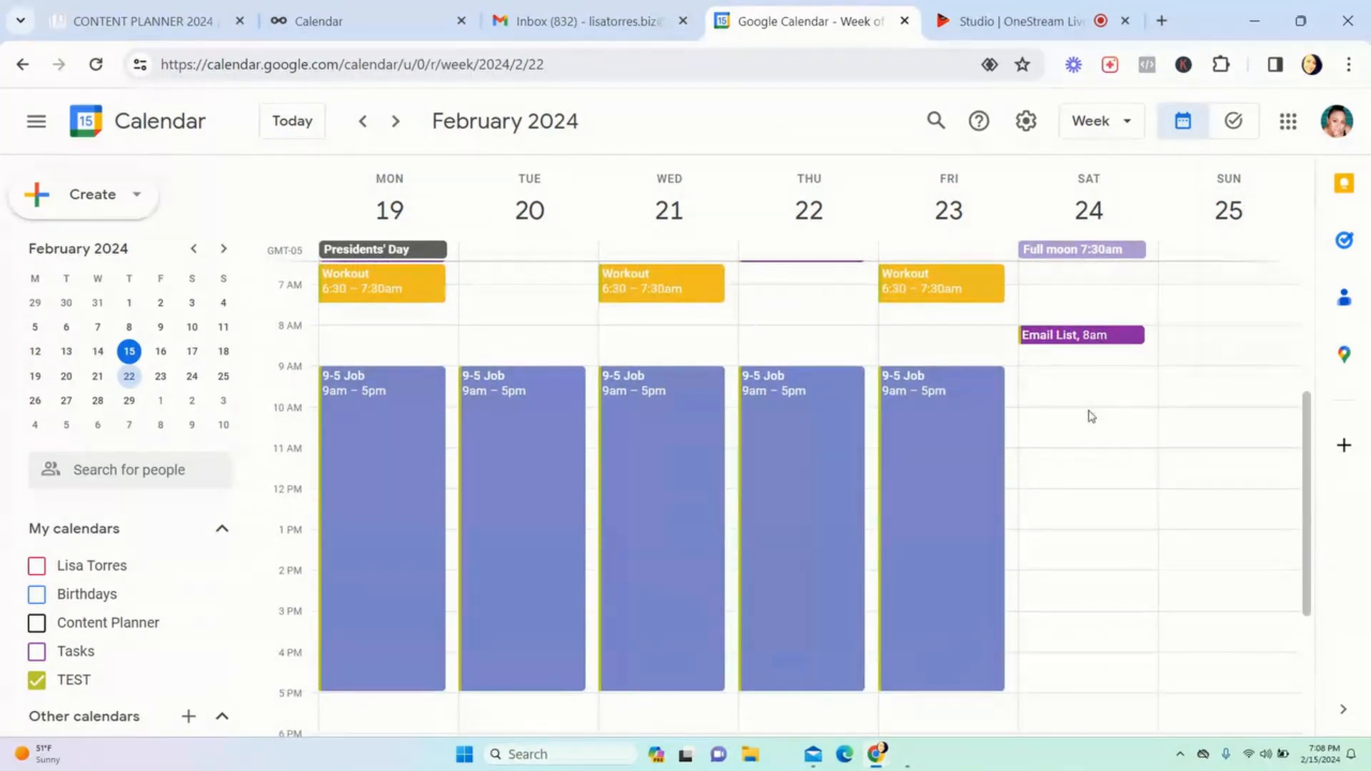
scroll(1189, 541, "up", 3)
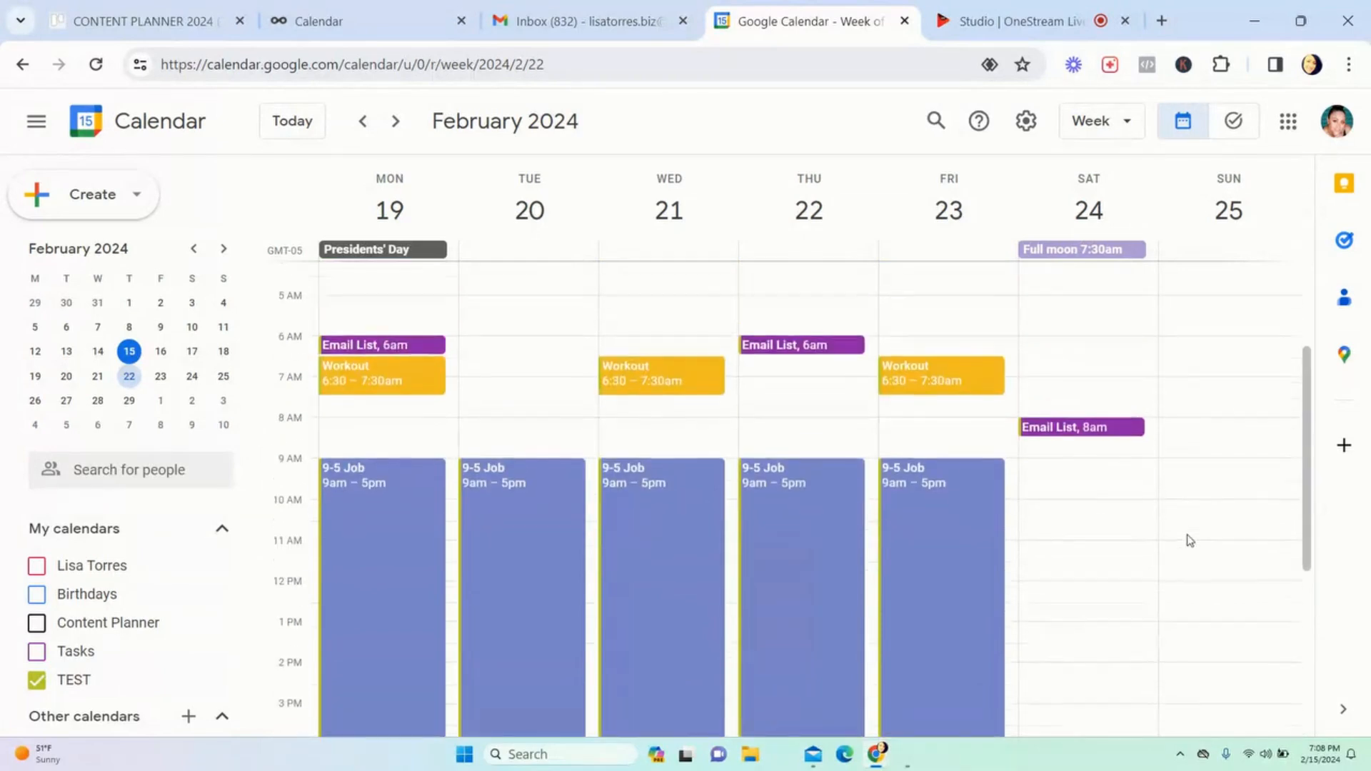
scroll(1108, 524, "down", 3)
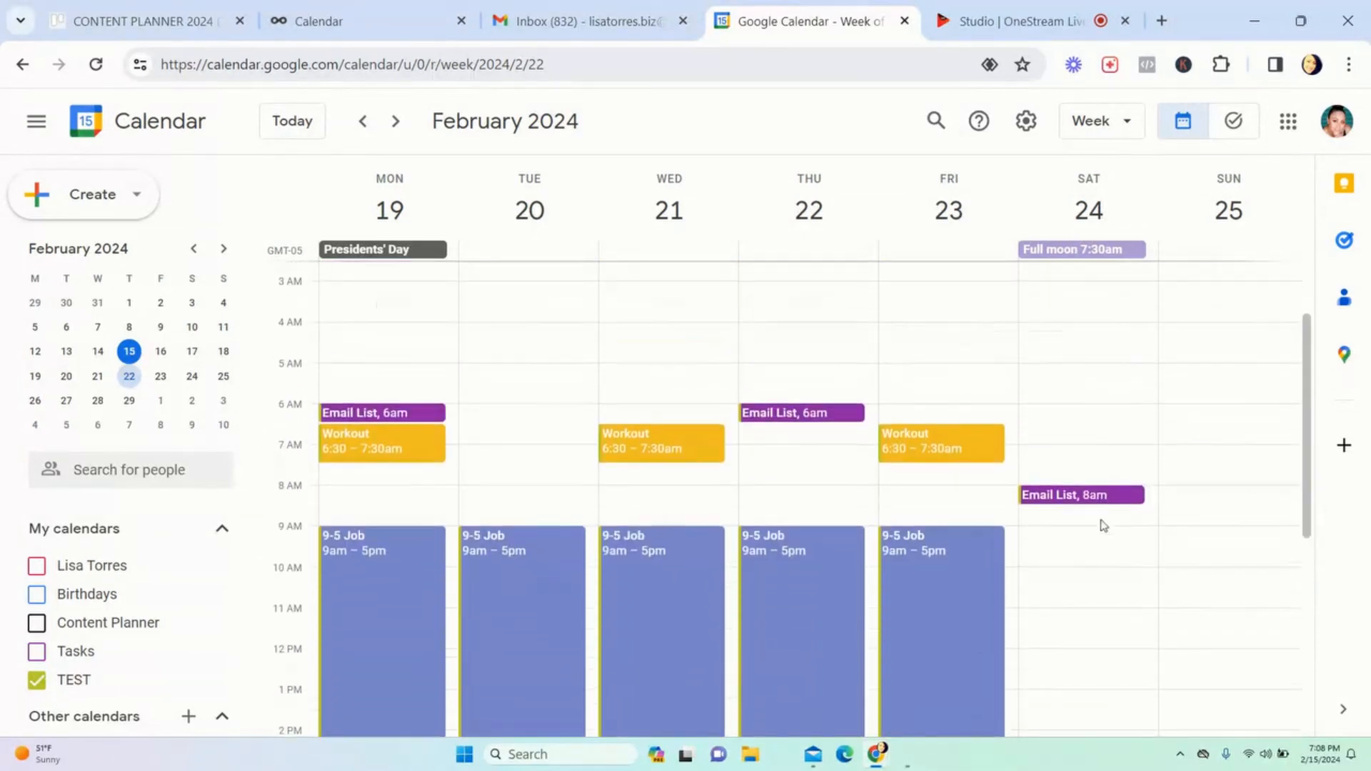
scroll(1104, 522, "down", 5)
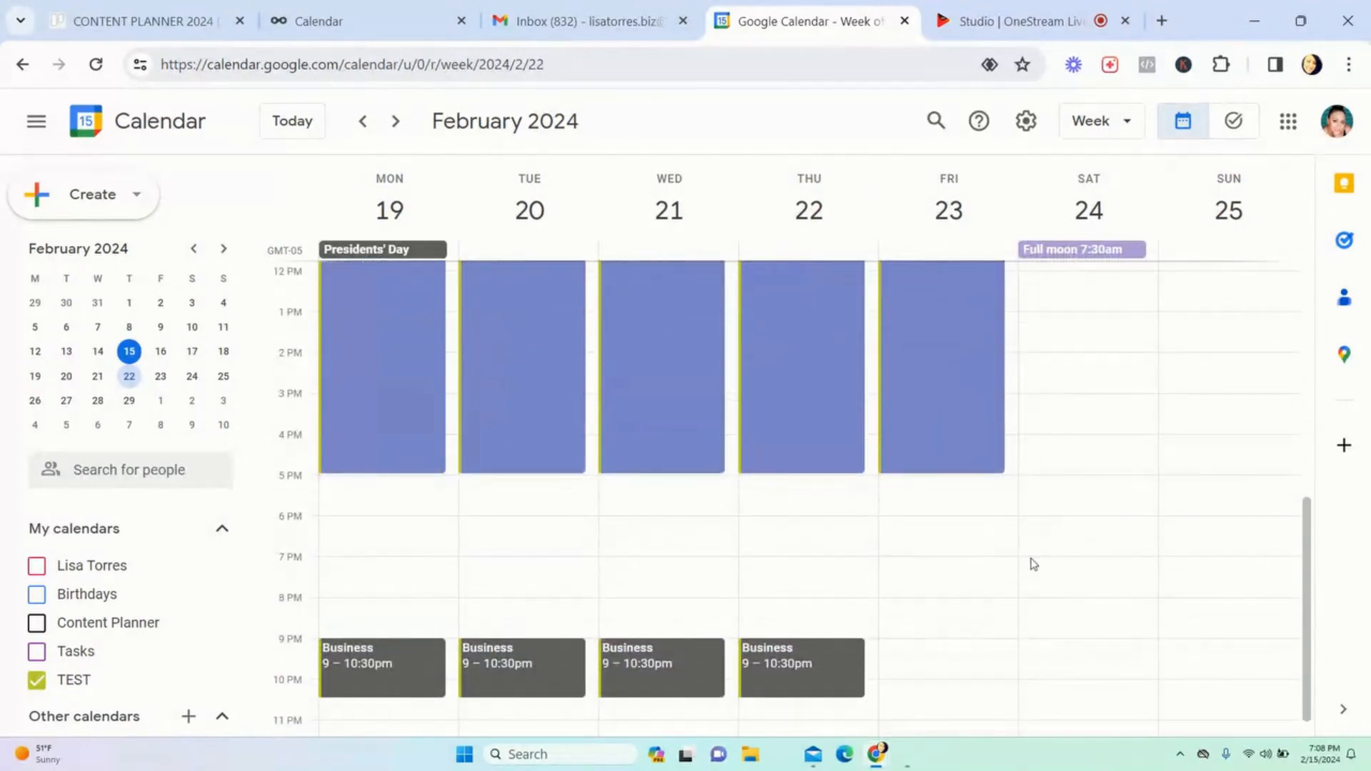
left_click(1056, 569)
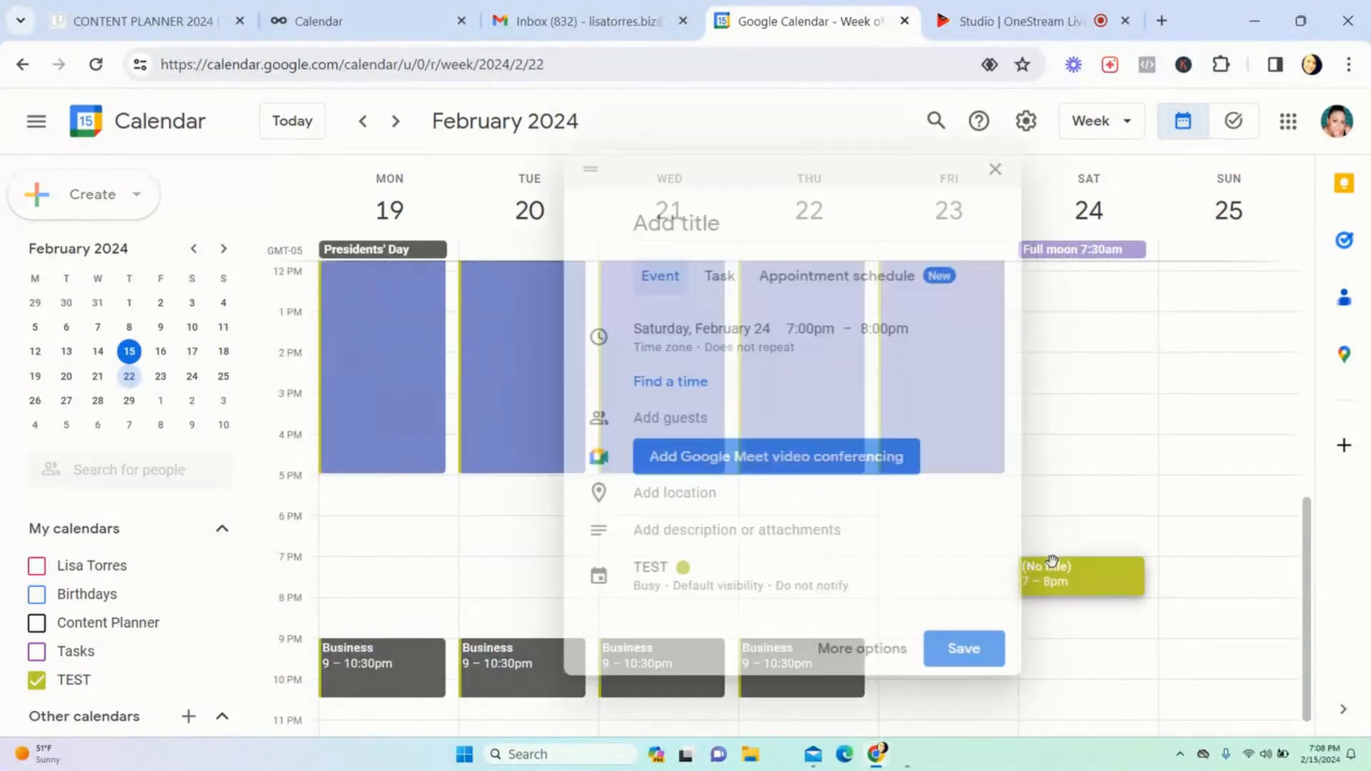
left_click(864, 649)
type("Business")
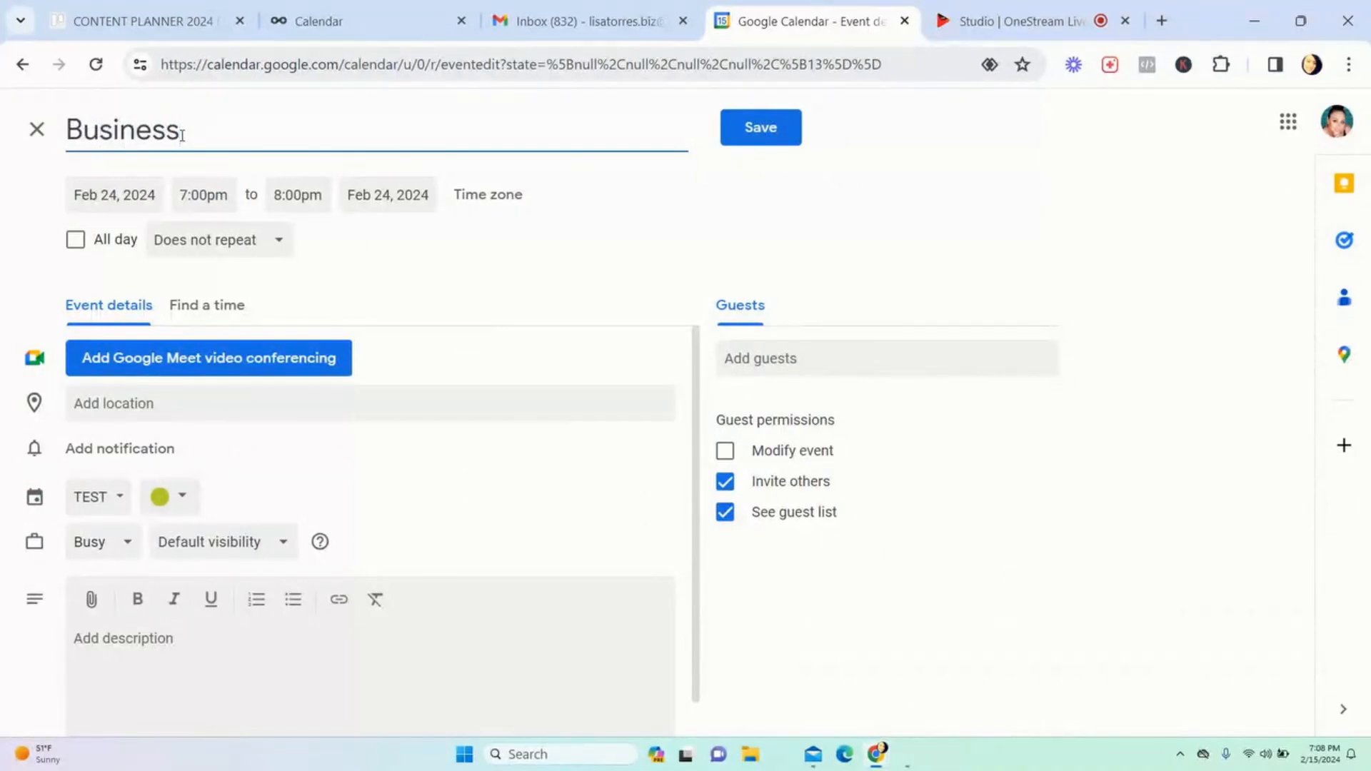
Step: Set the Saturday Business event to repeat weekly on Saturday and color it dark gray
left_click(184, 241)
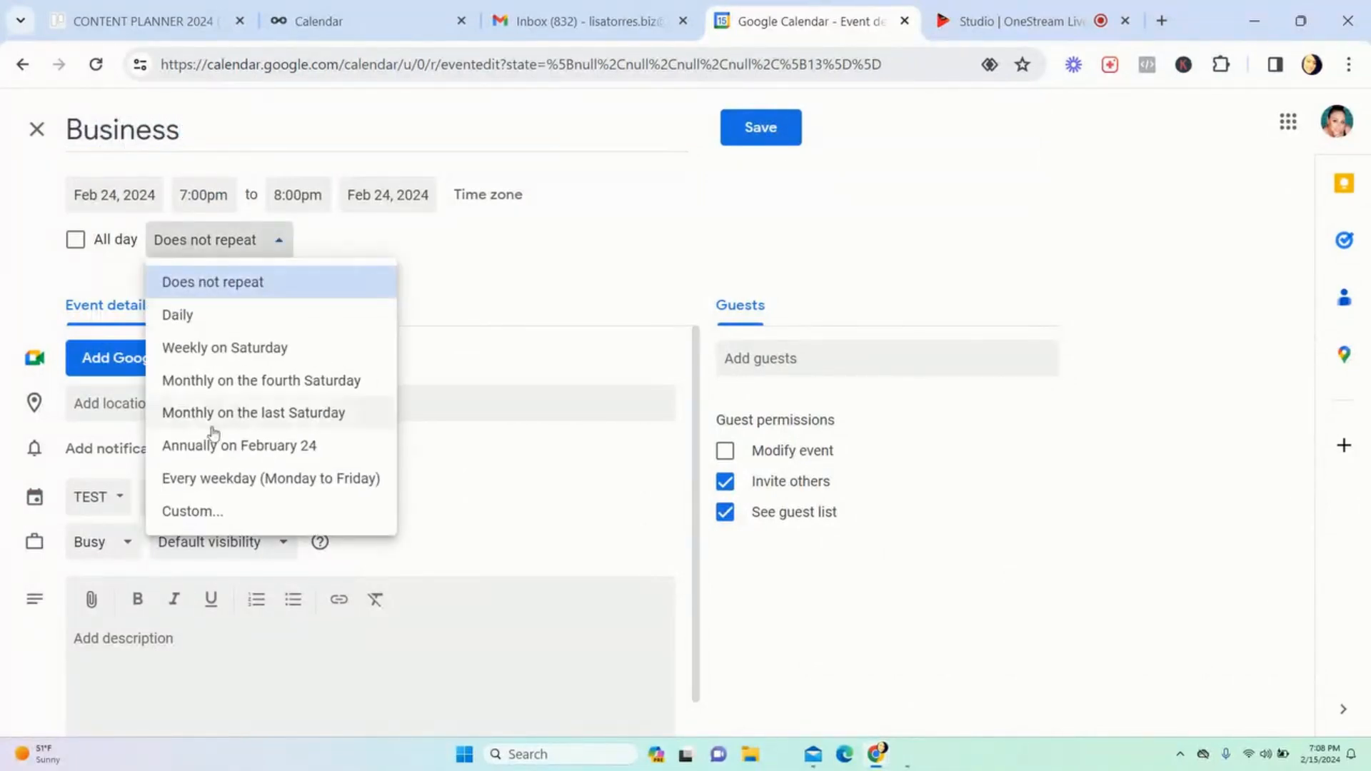
left_click(205, 348)
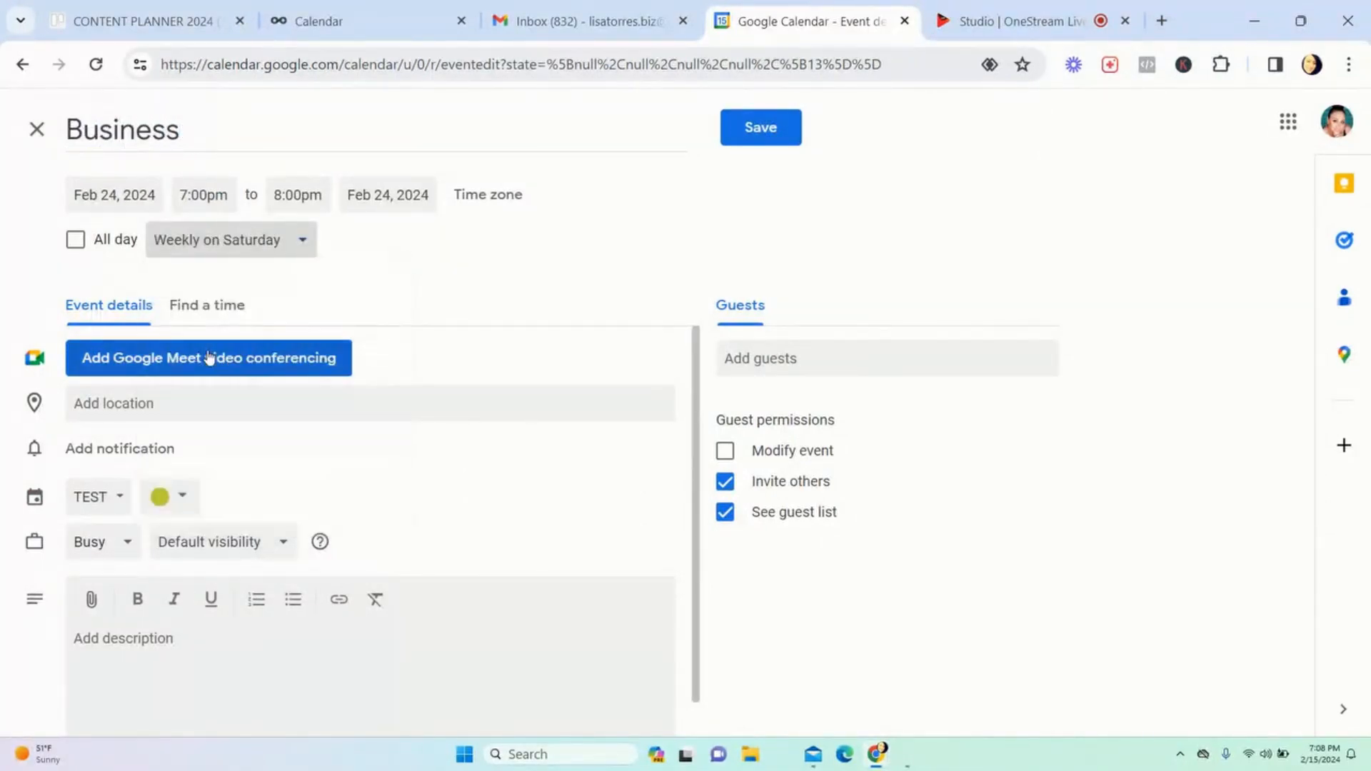
left_click(171, 495)
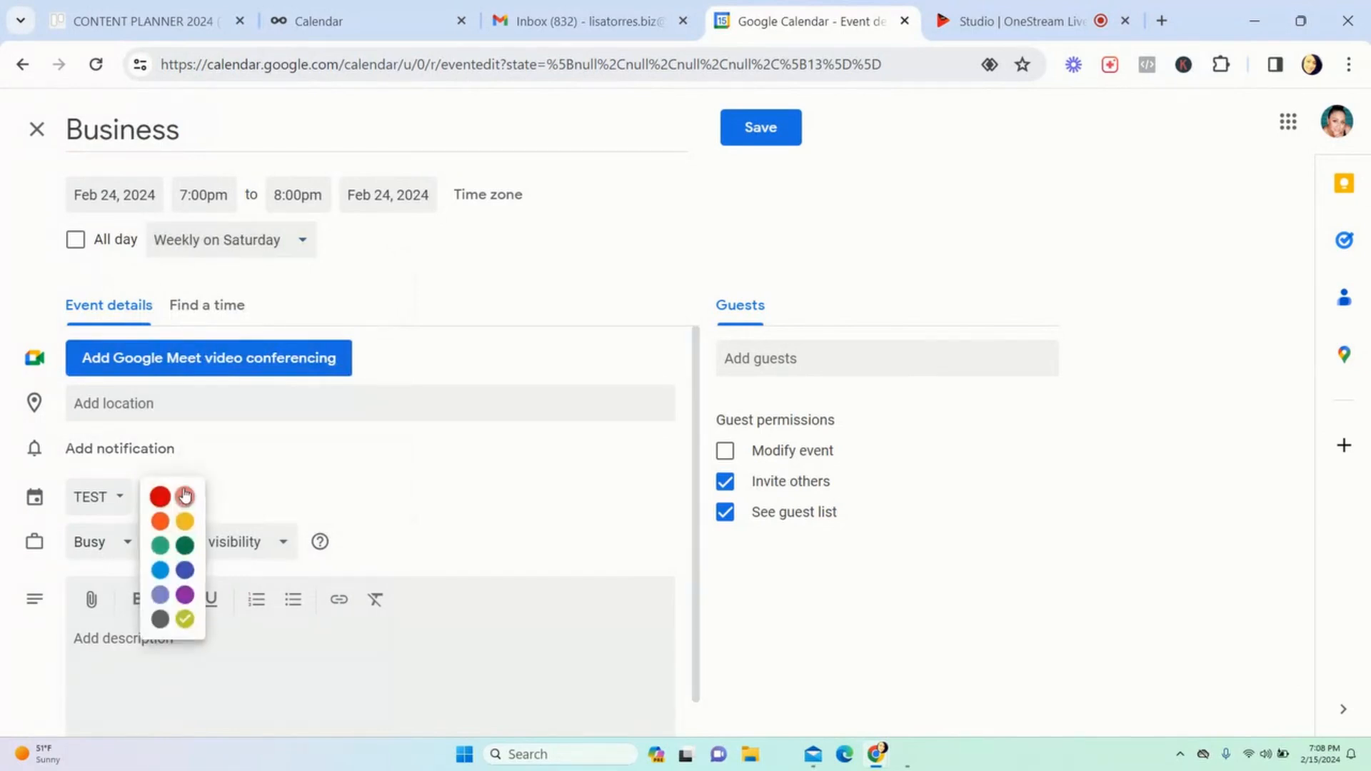
left_click(160, 617)
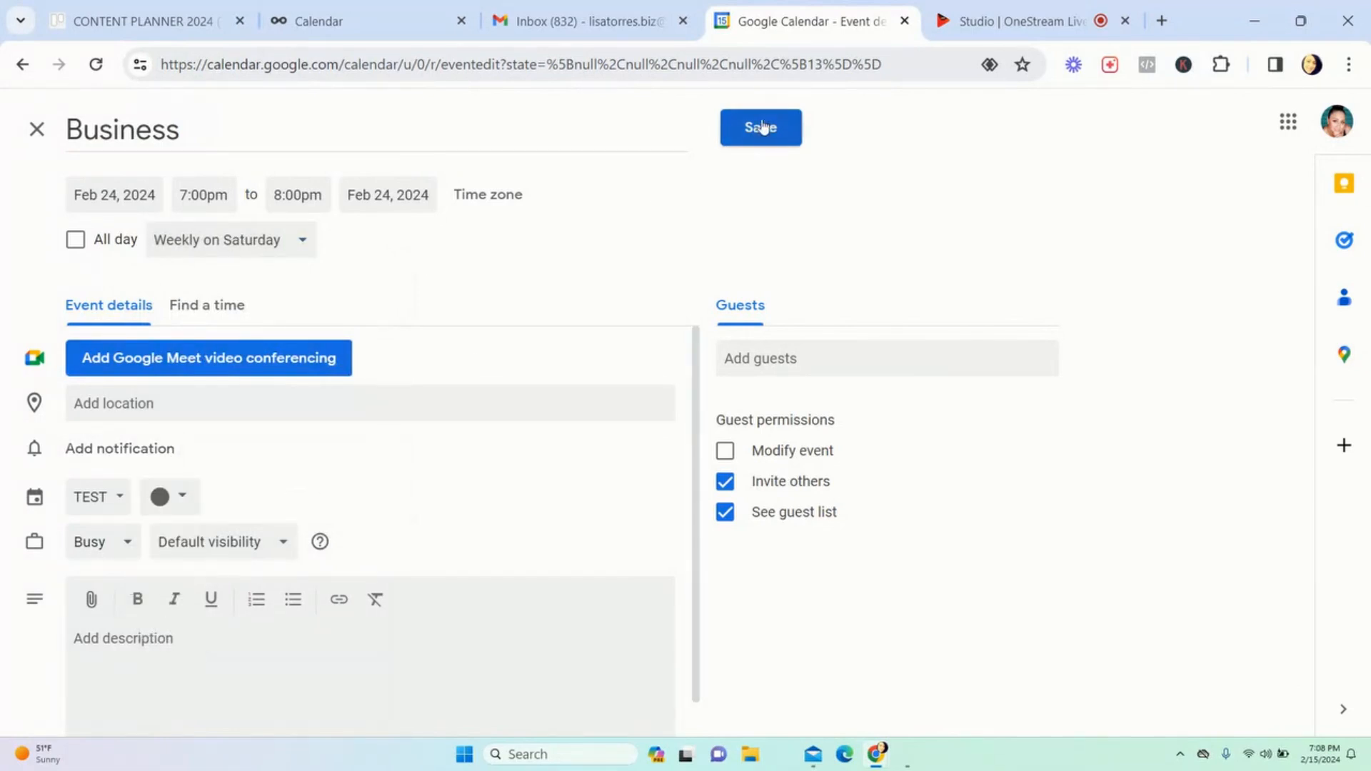
Step: Set the Saturday Business event to end at 9:00pm and save it
left_click(298, 194)
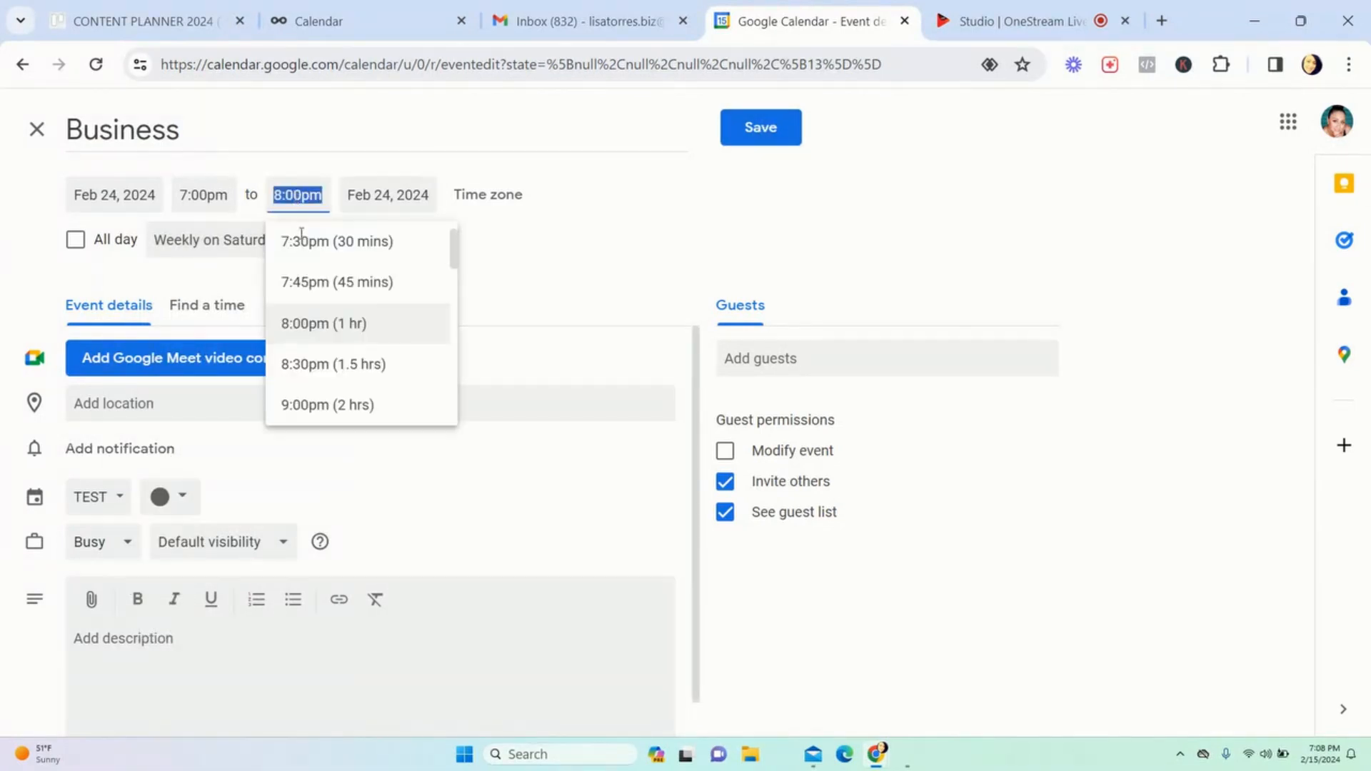
left_click(321, 404)
left_click(746, 143)
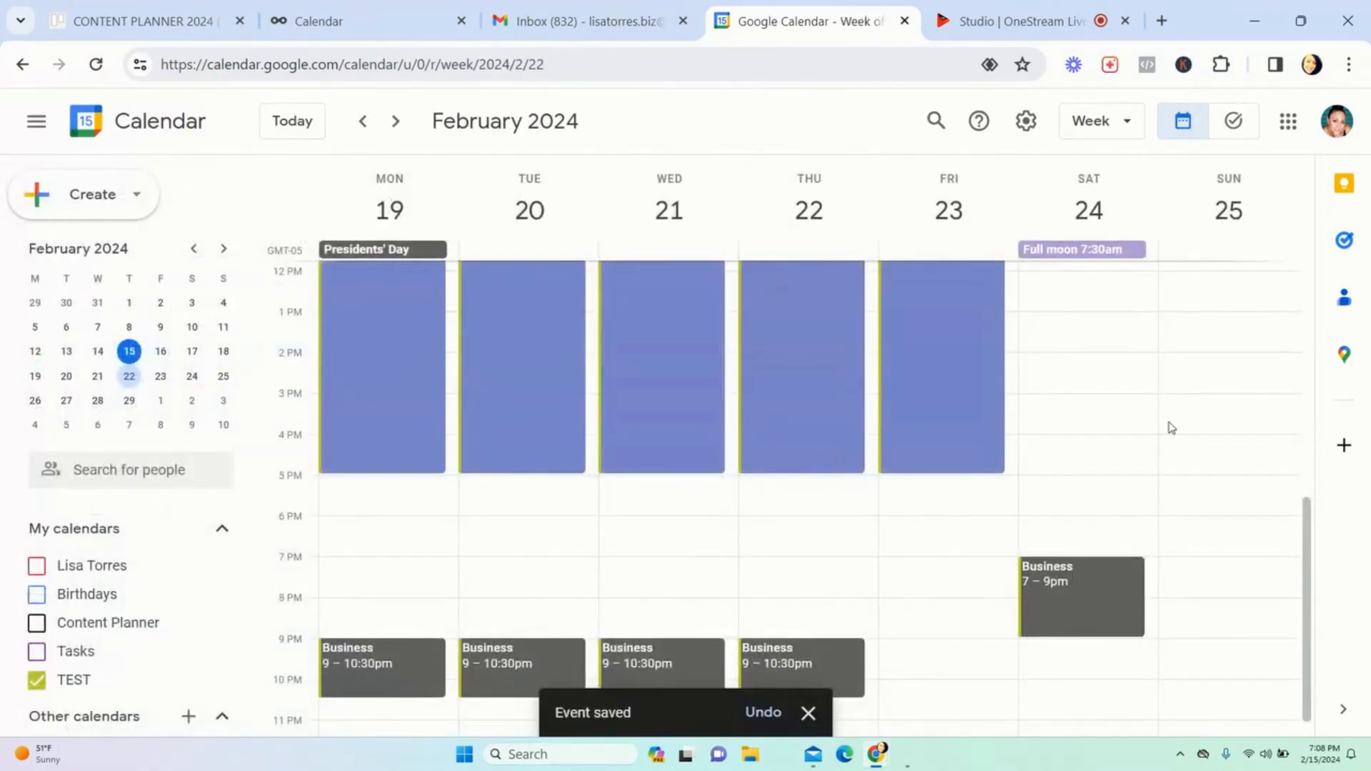
Step: Create and save a dark gray event titled "Business" on Sunday, February 25 from 6:00pm to 8:00pm
scroll(1159, 536, "down", 1)
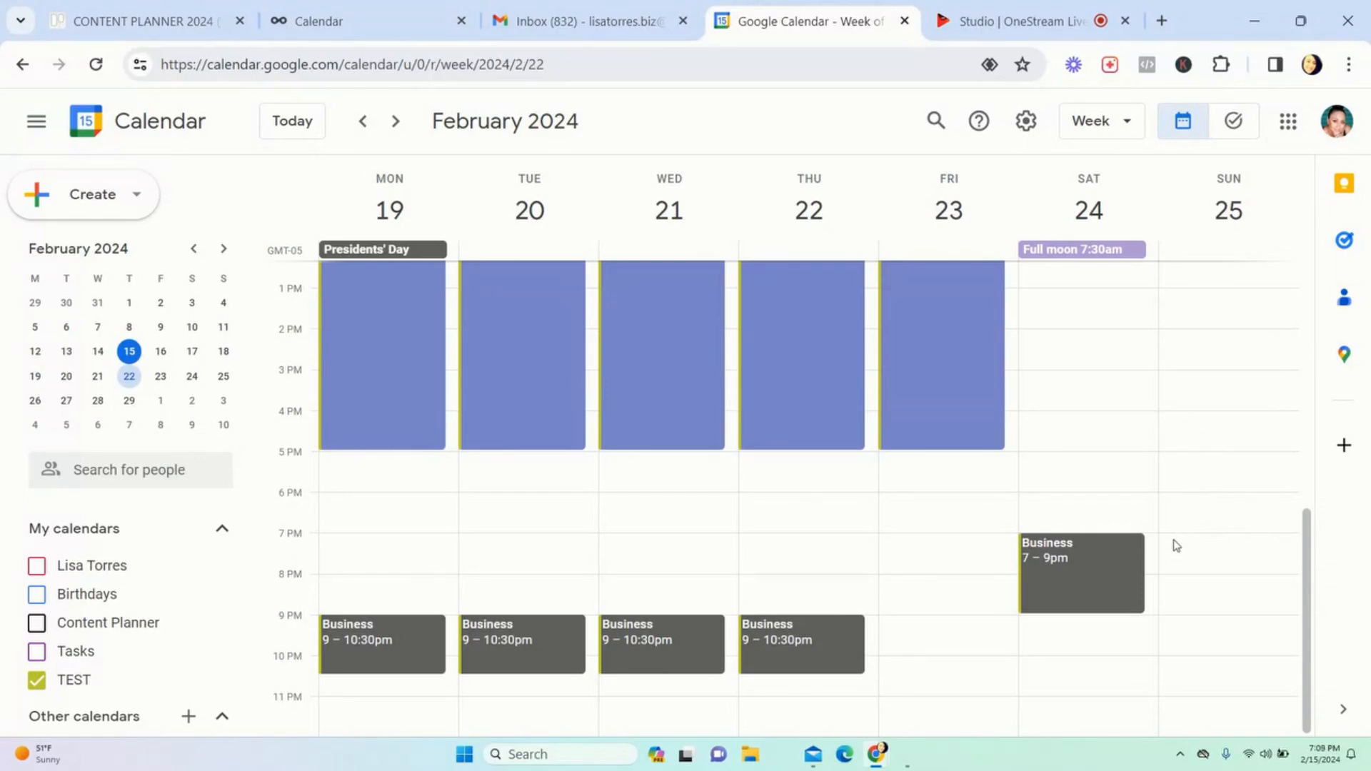
left_click(1179, 505)
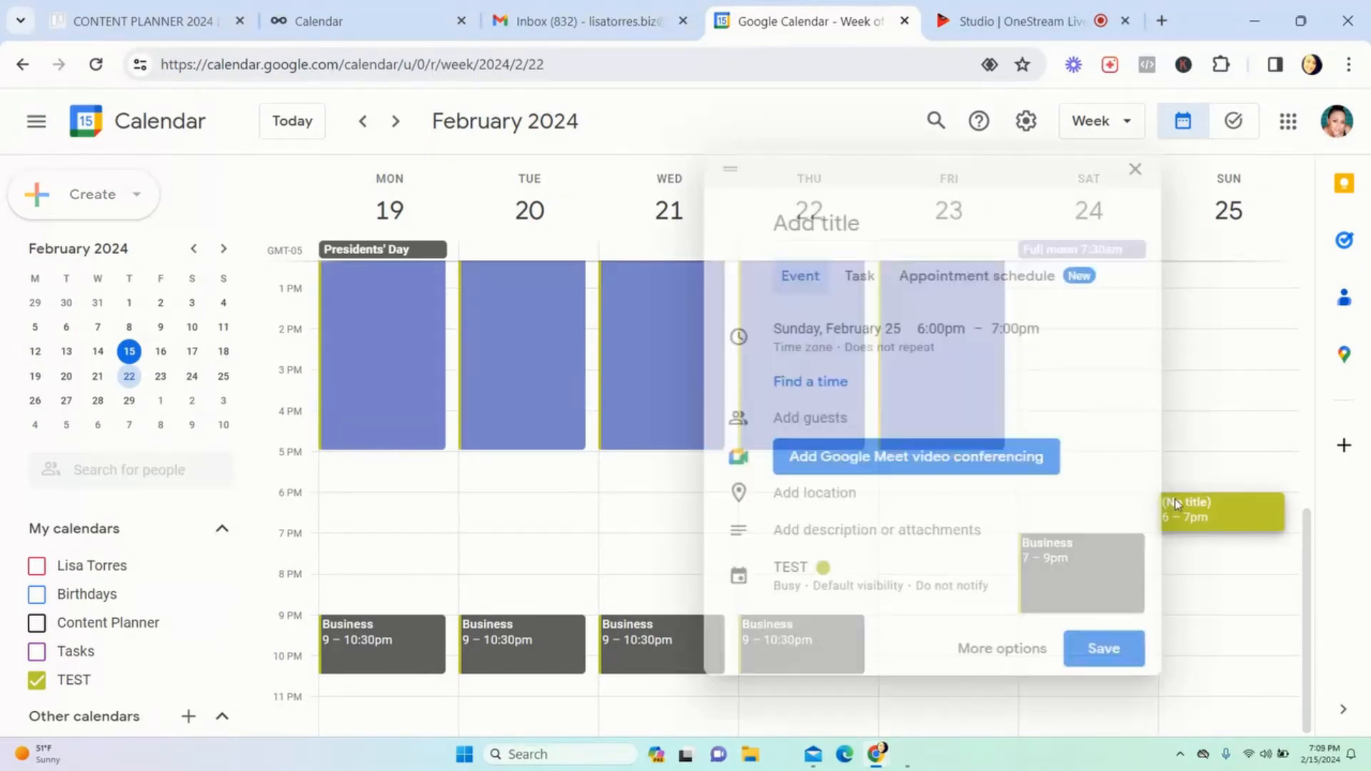
type("Business")
left_click(1000, 649)
left_click(298, 195)
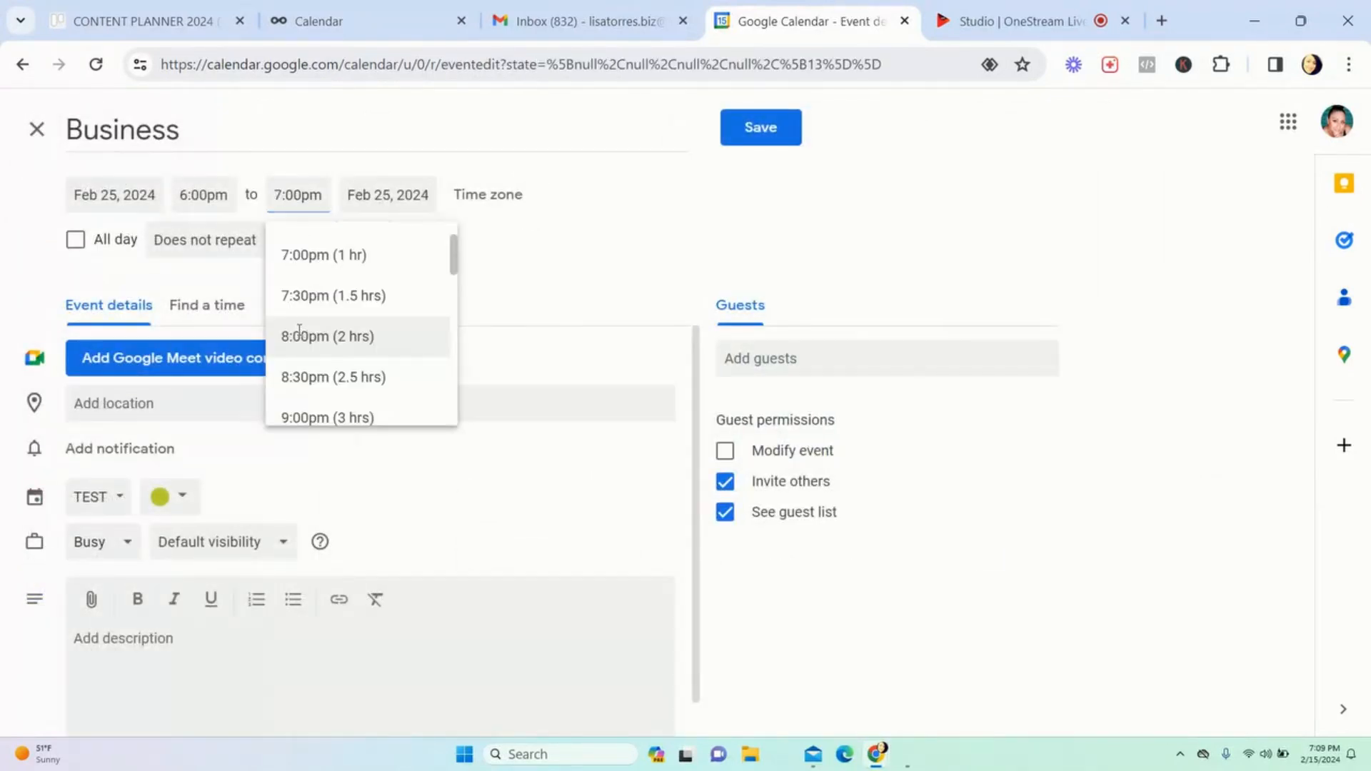
left_click(314, 337)
left_click(179, 510)
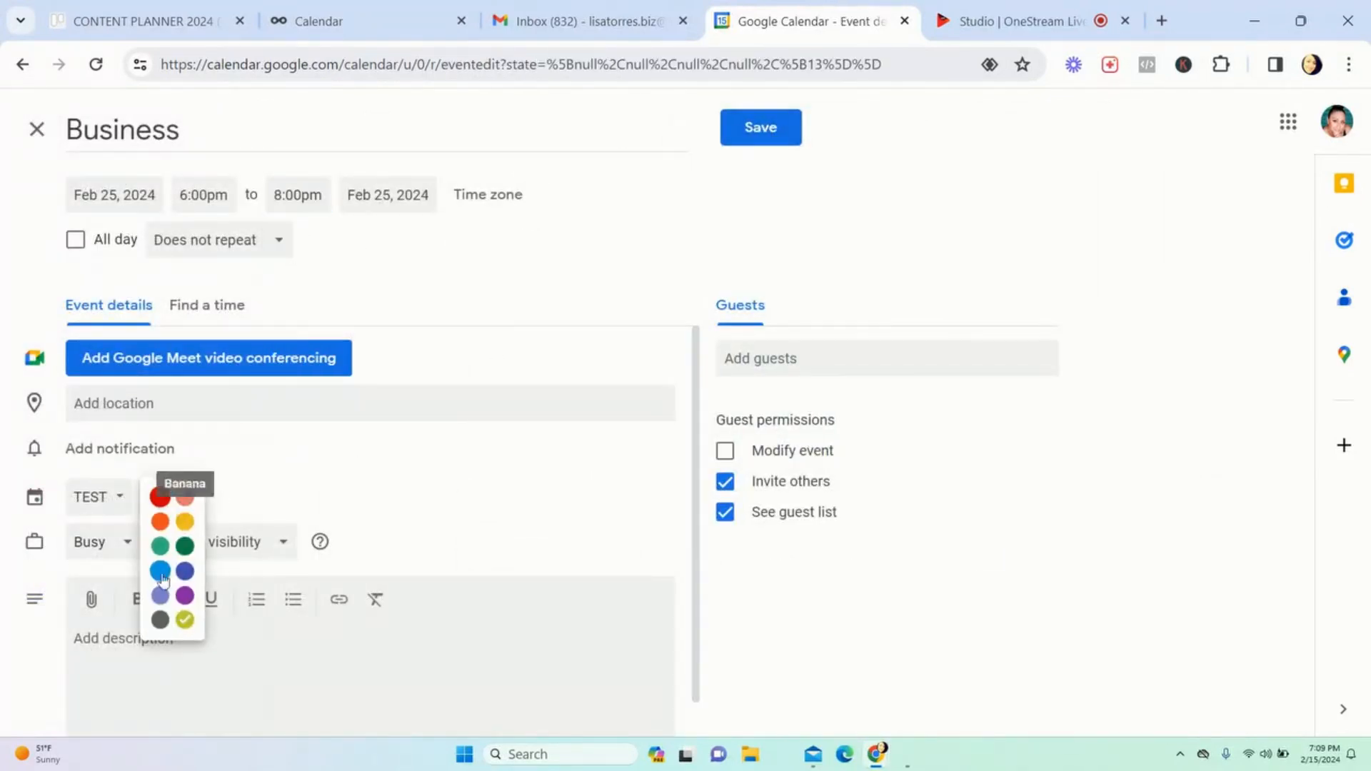
left_click(160, 619)
left_click(757, 121)
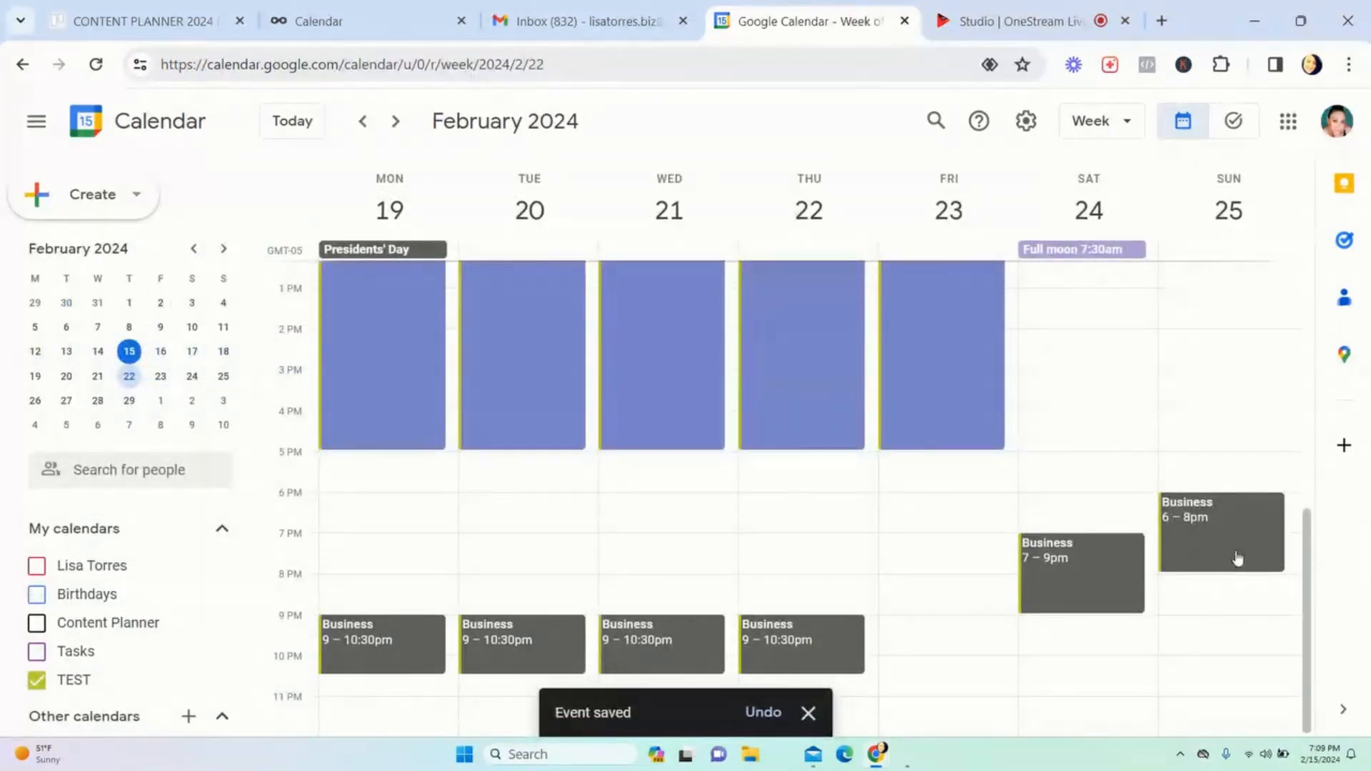
Step: Move the Sunday Business event to 7:30–9:30pm and the Saturday Business event to 11am–1pm for all events in its series
left_click_drag(1215, 551, 1212, 613)
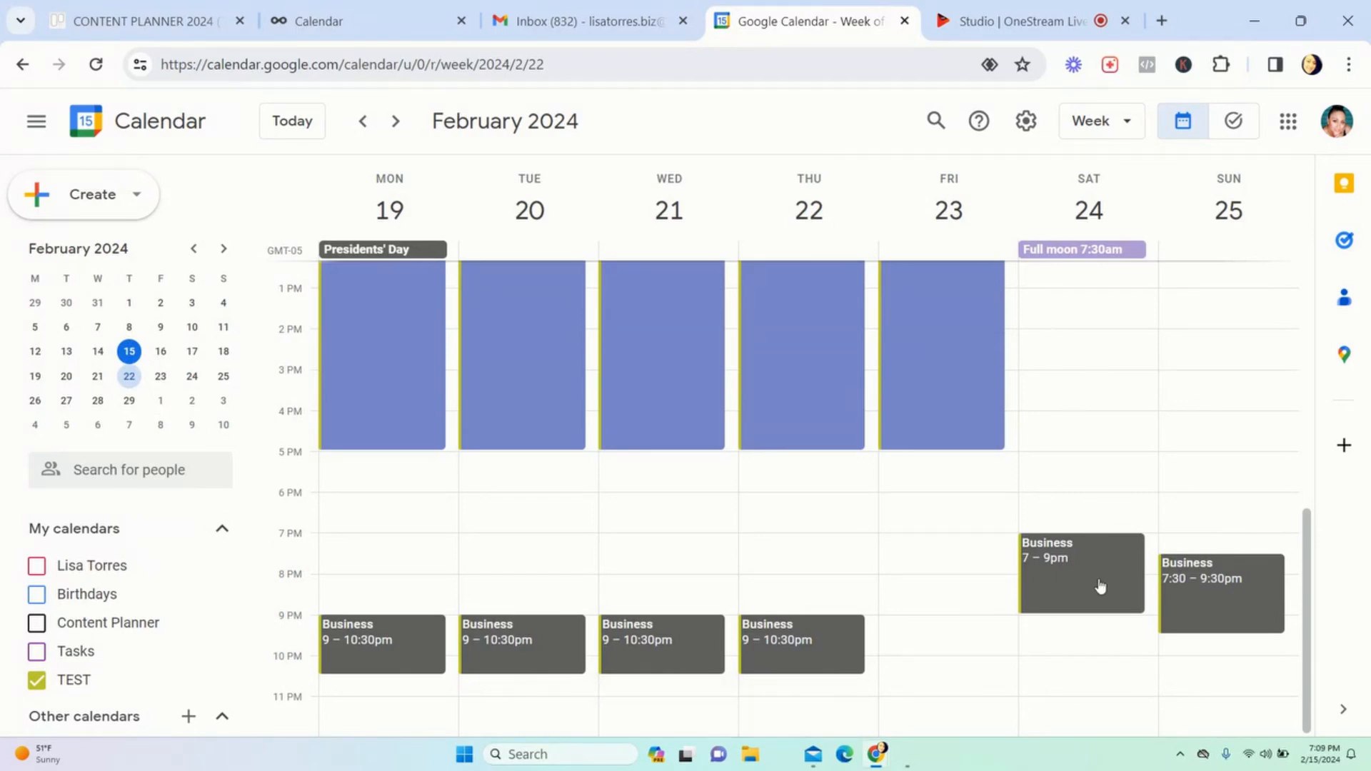
scroll(1136, 582, "up", 1)
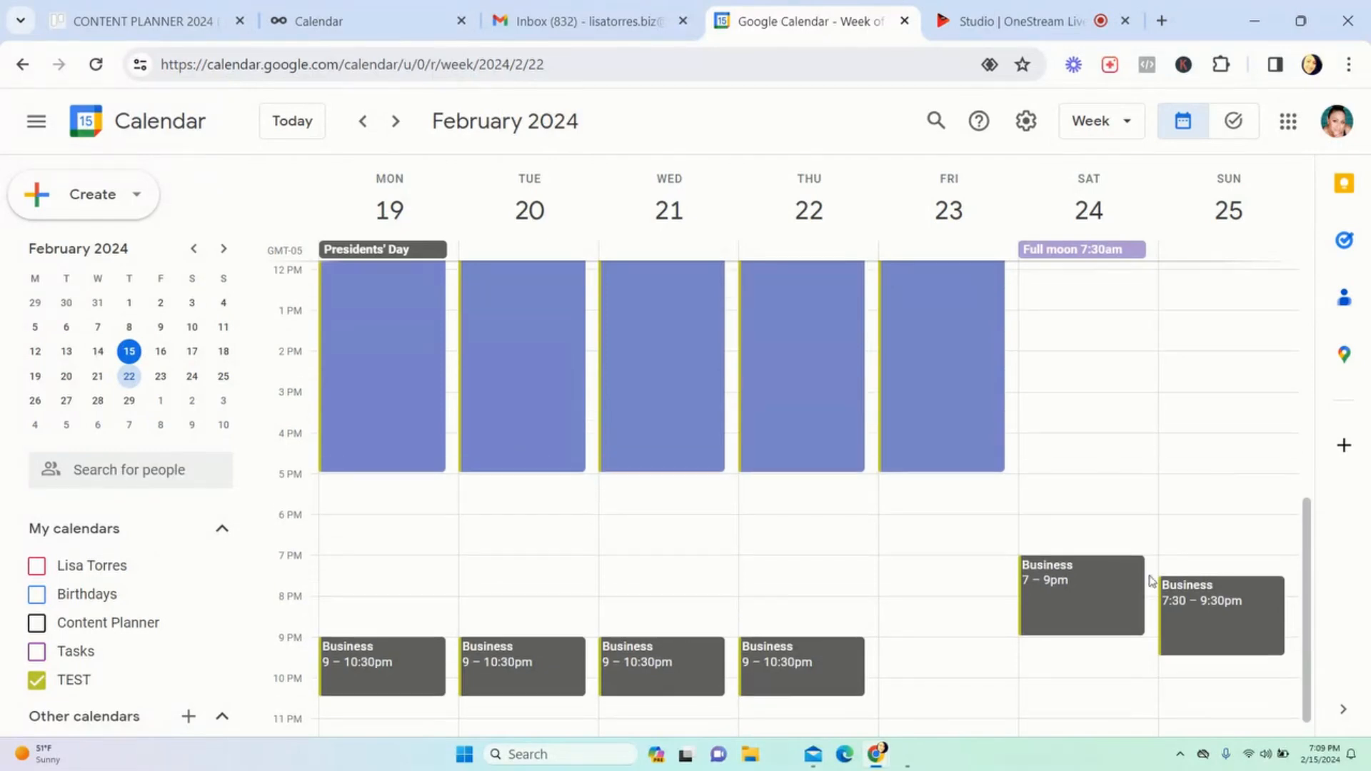
scroll(1151, 581, "up", 2)
left_click_drag(1116, 647, 1108, 310)
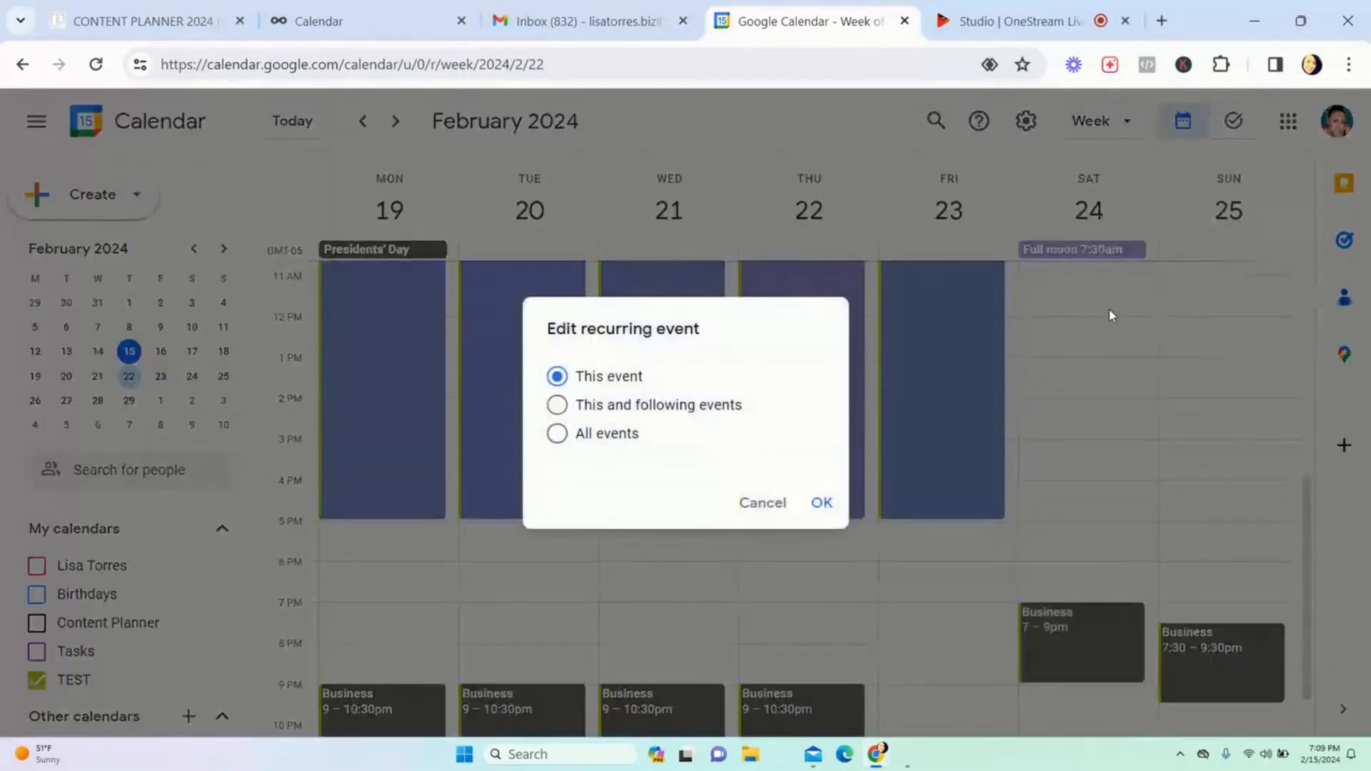
left_click(556, 434)
left_click(820, 503)
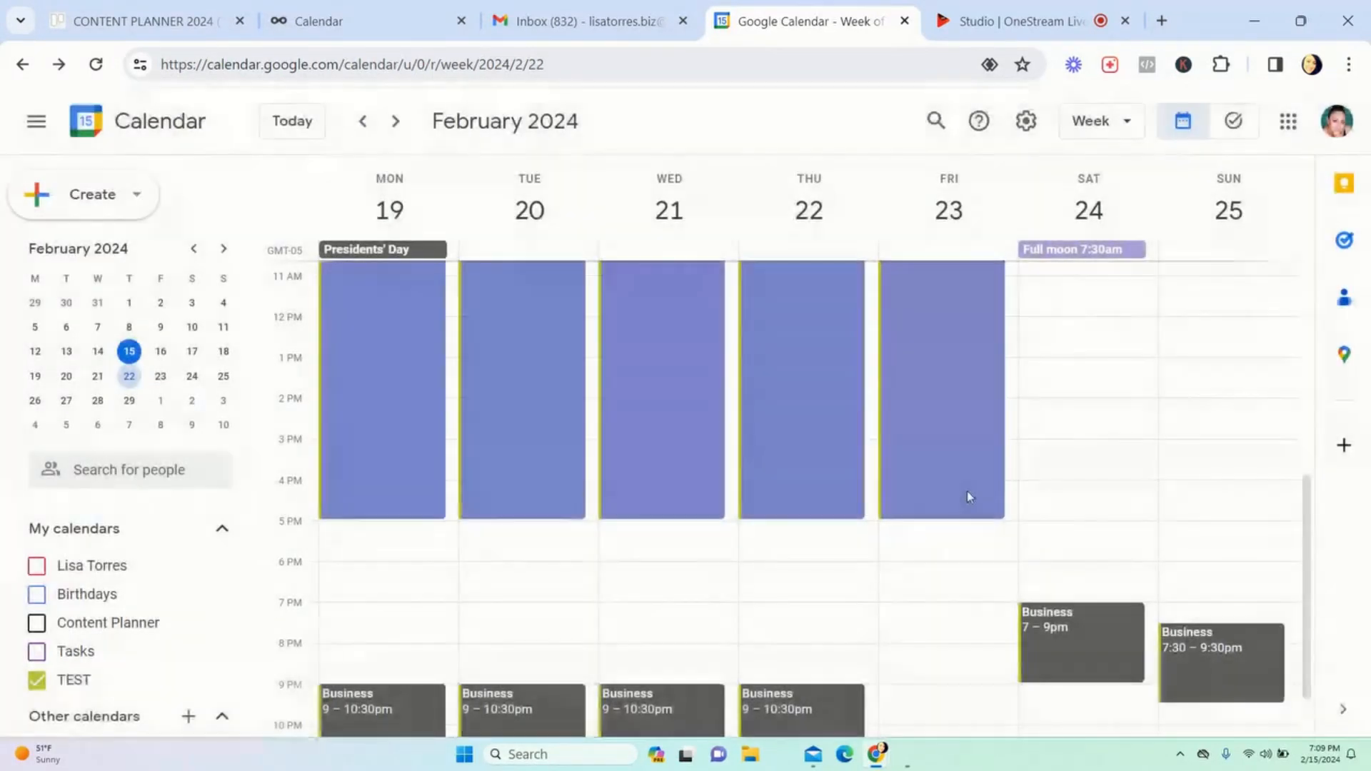
Step: Look over the February 19–25 week, examining how the weekday and weekend Business blocks fit around the other scheduled blocks
scroll(1038, 388, "up", 2)
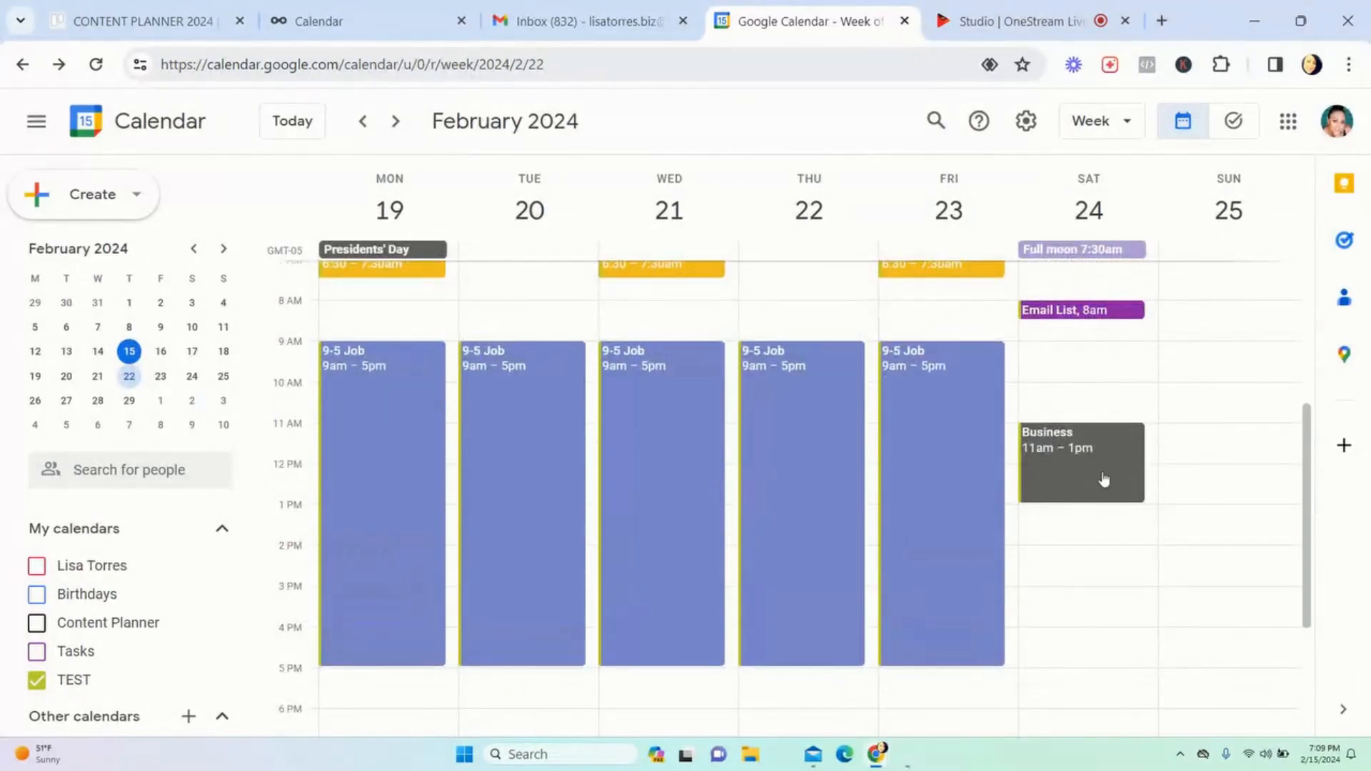
scroll(1093, 464, "down", 2)
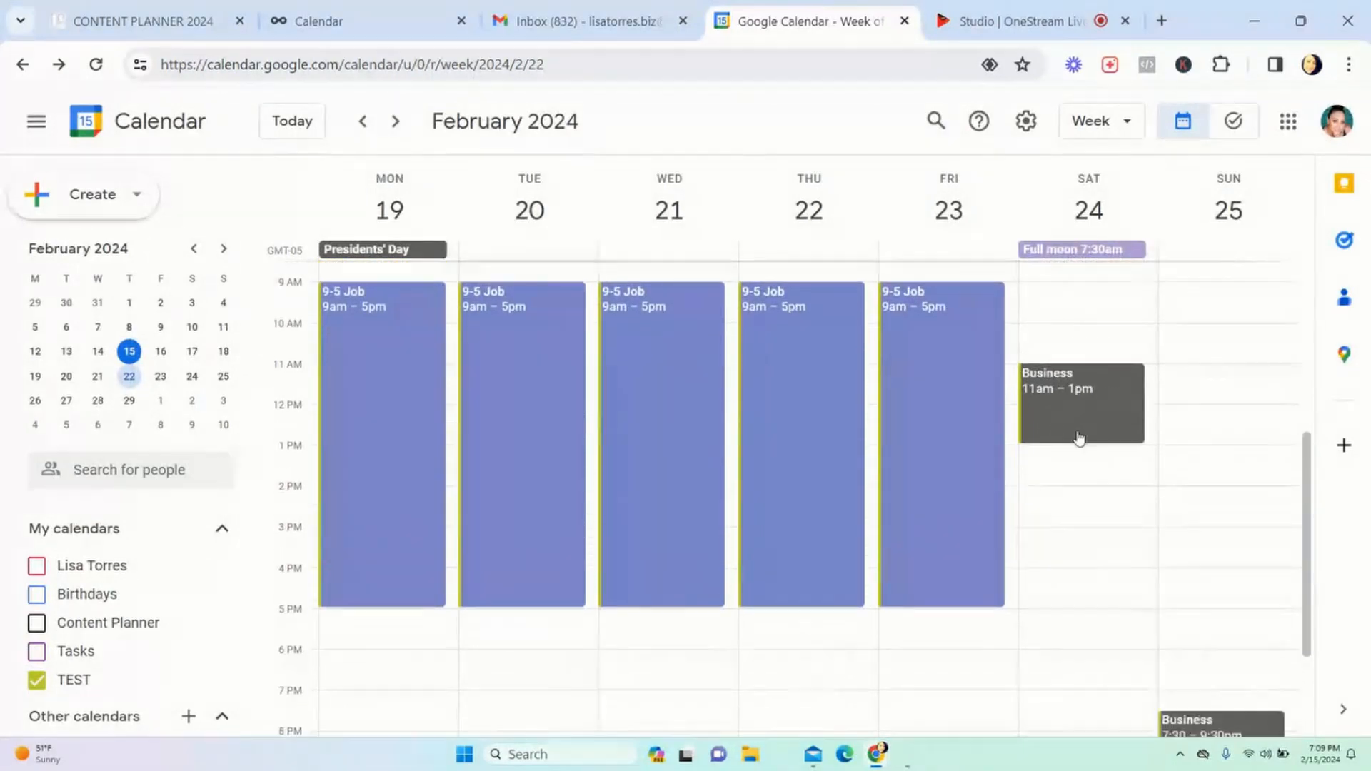
scroll(1078, 437, "down", 3)
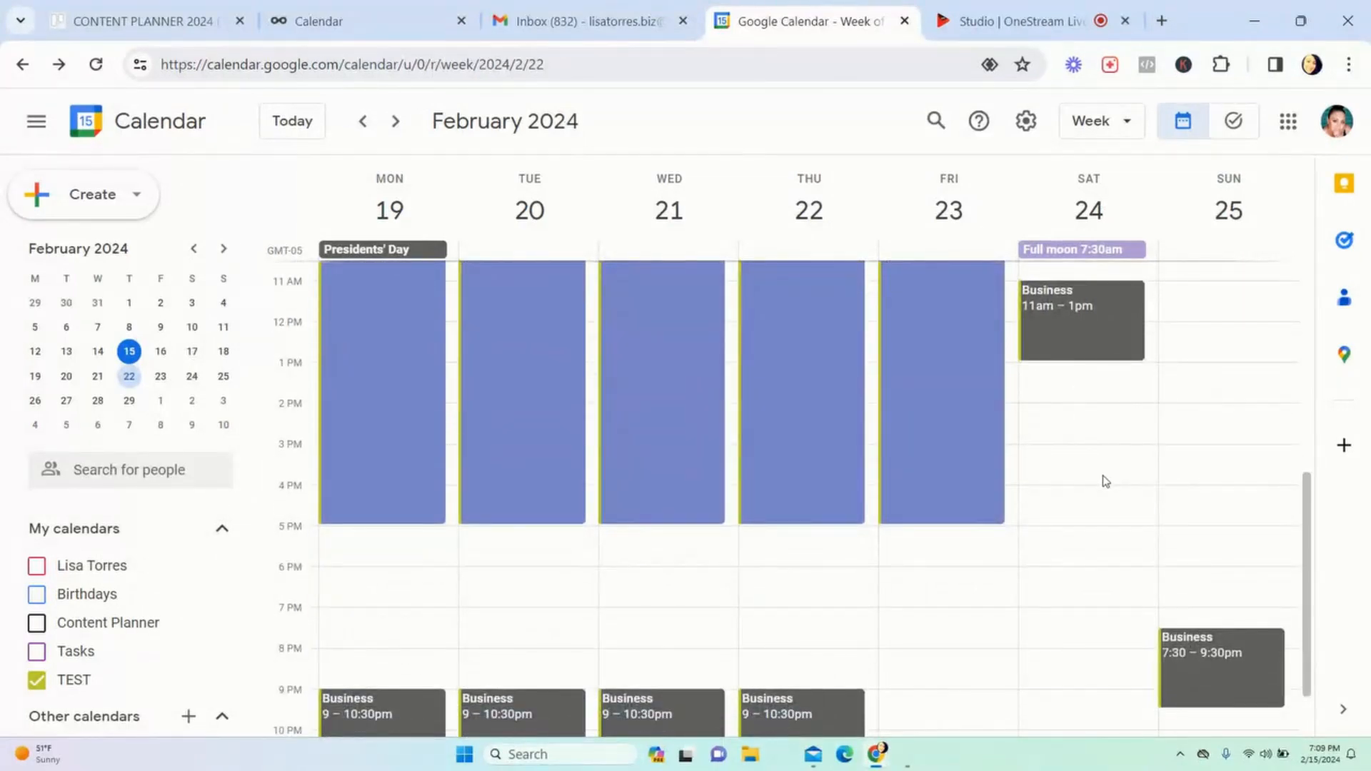
scroll(1105, 481, "down", 1)
scroll(1105, 481, "up", 5)
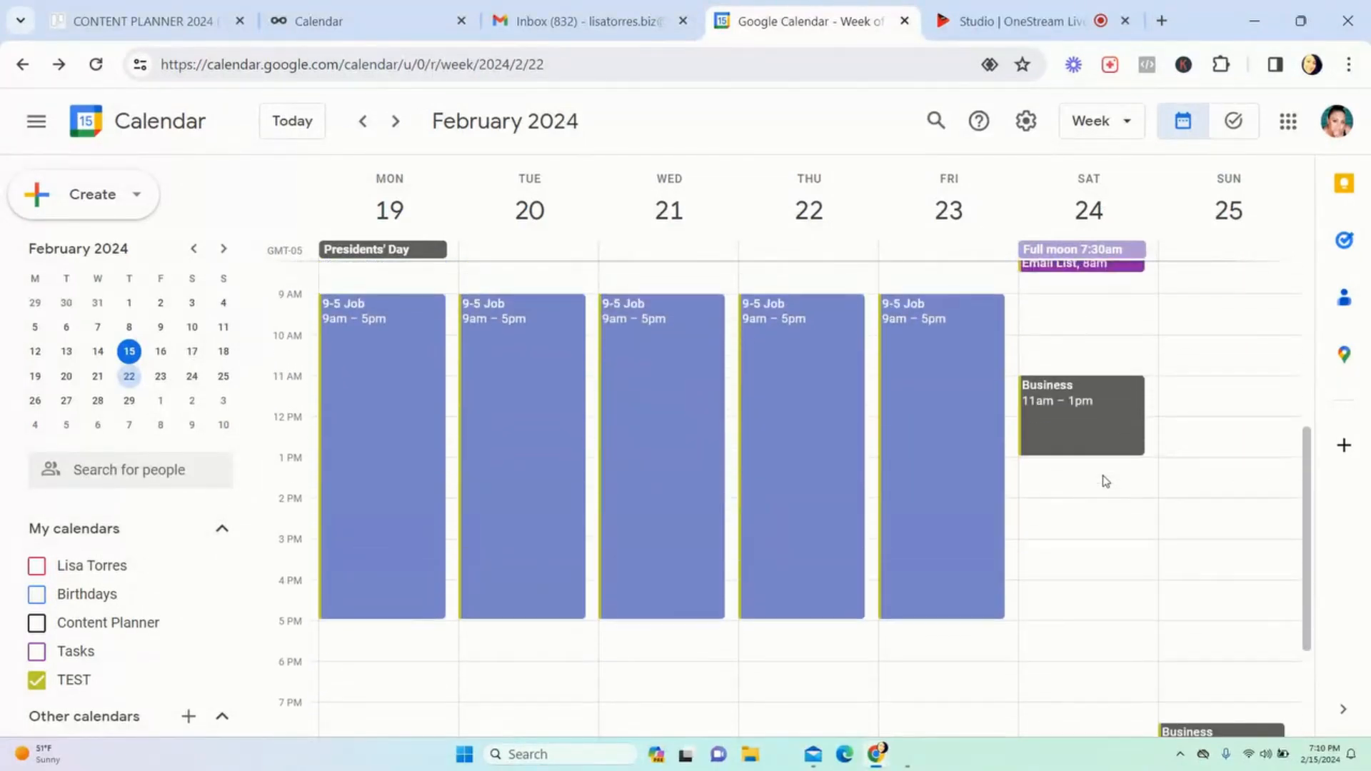
scroll(1104, 481, "up", 3)
scroll(1243, 653, "down", 1)
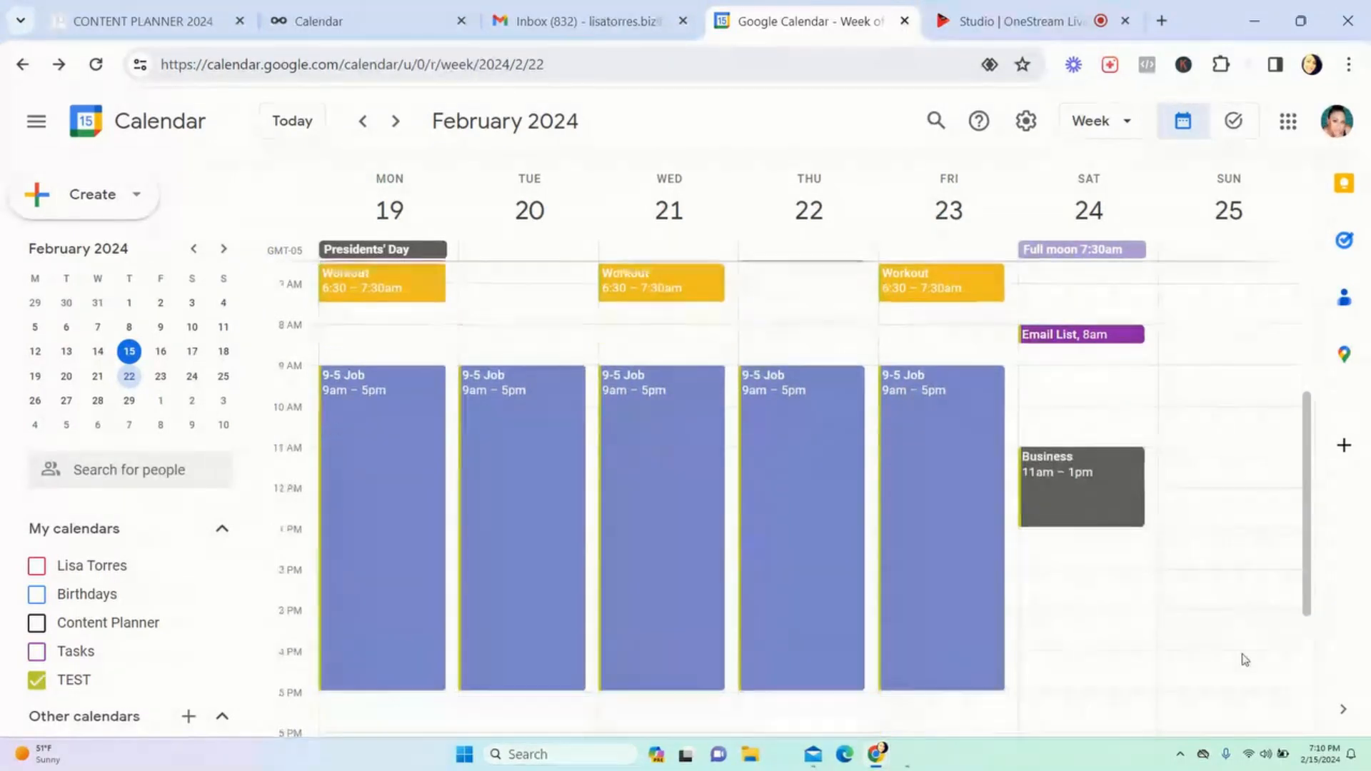
scroll(1117, 646, "down", 5)
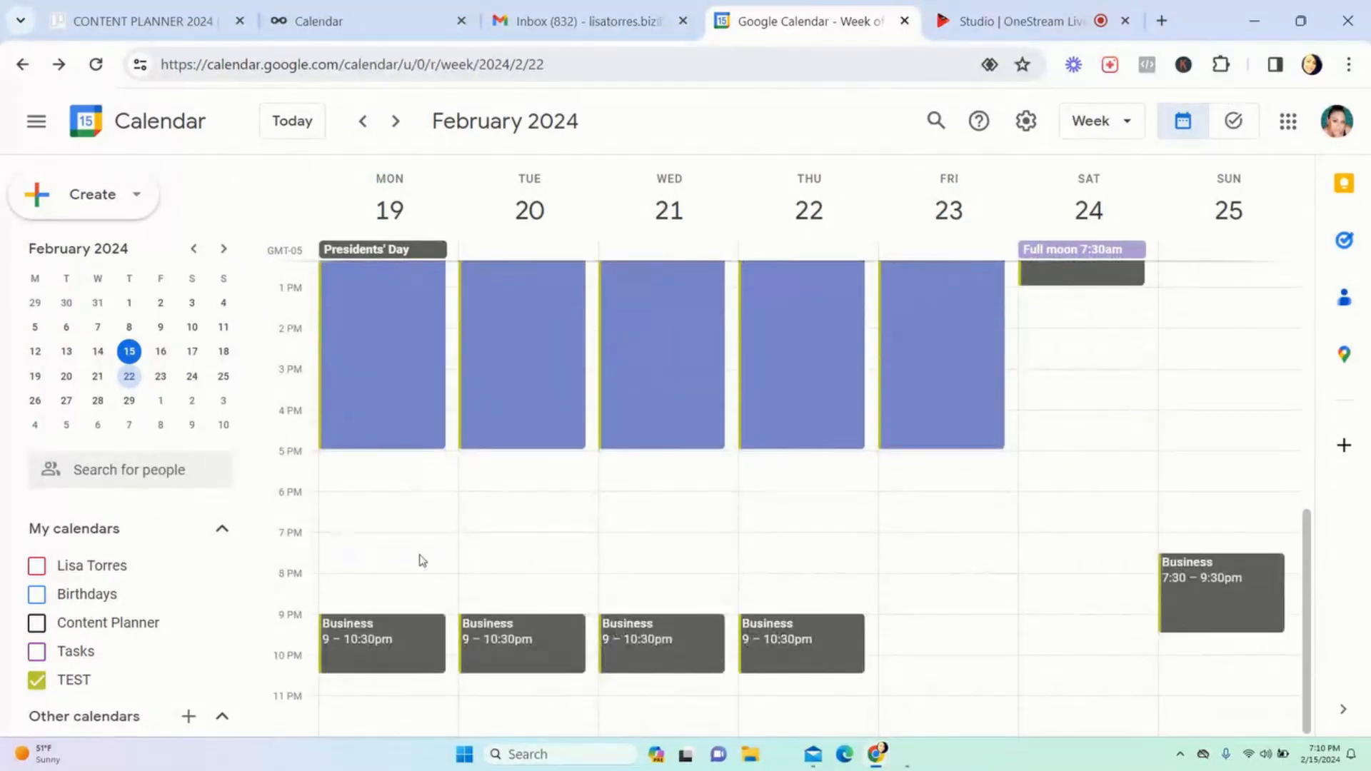
scroll(421, 561, "up", 8)
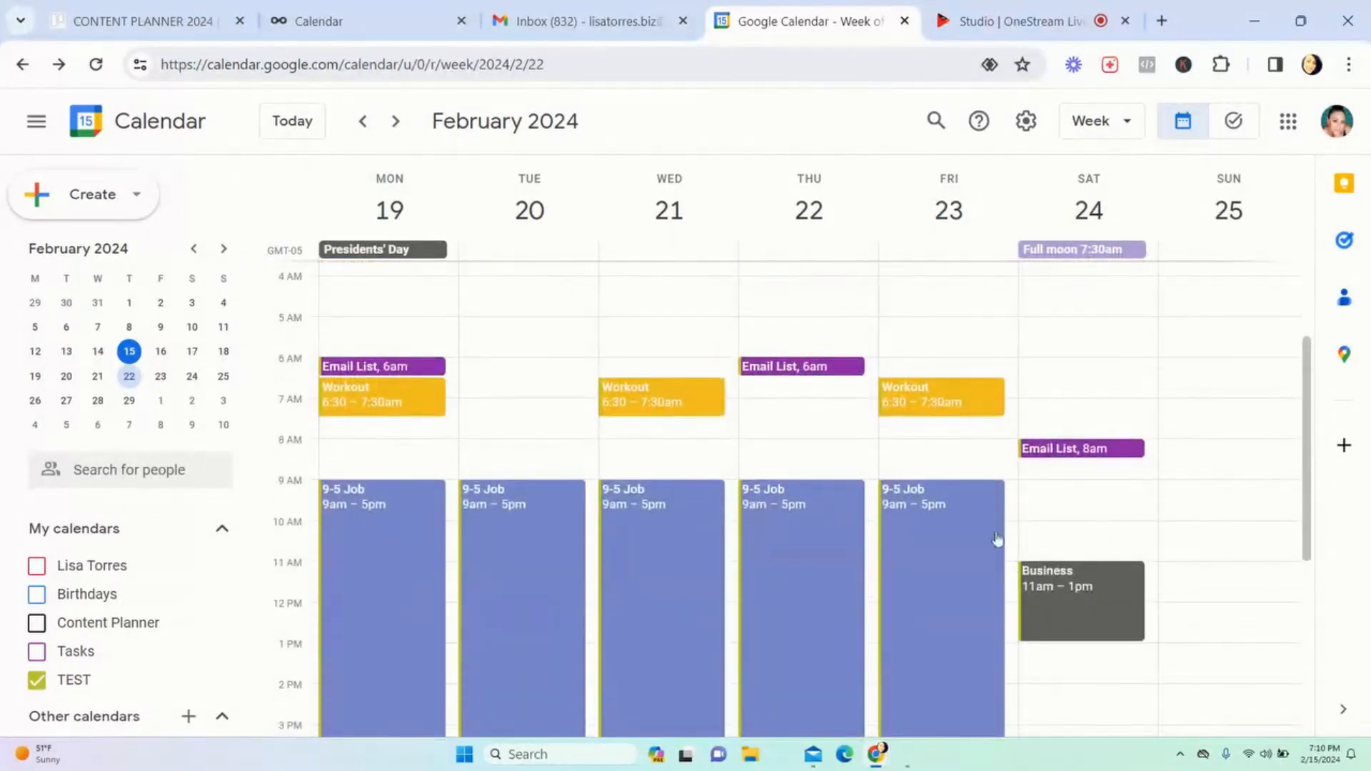
Step: Review the TEST calendar's week from the morning Email List and Workout blocks through the evening Business blocks
scroll(1168, 643, "down", 7)
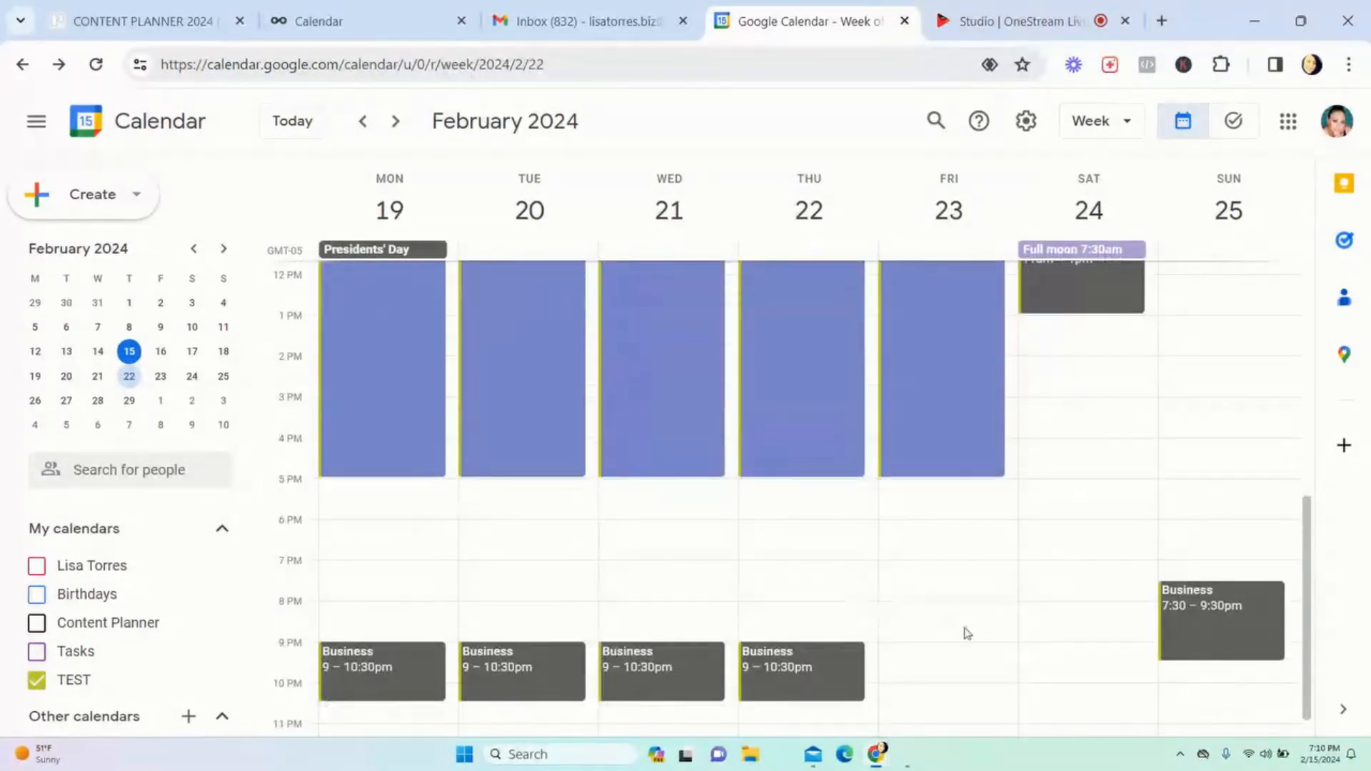
scroll(968, 633, "up", 3)
scroll(968, 633, "down", 3)
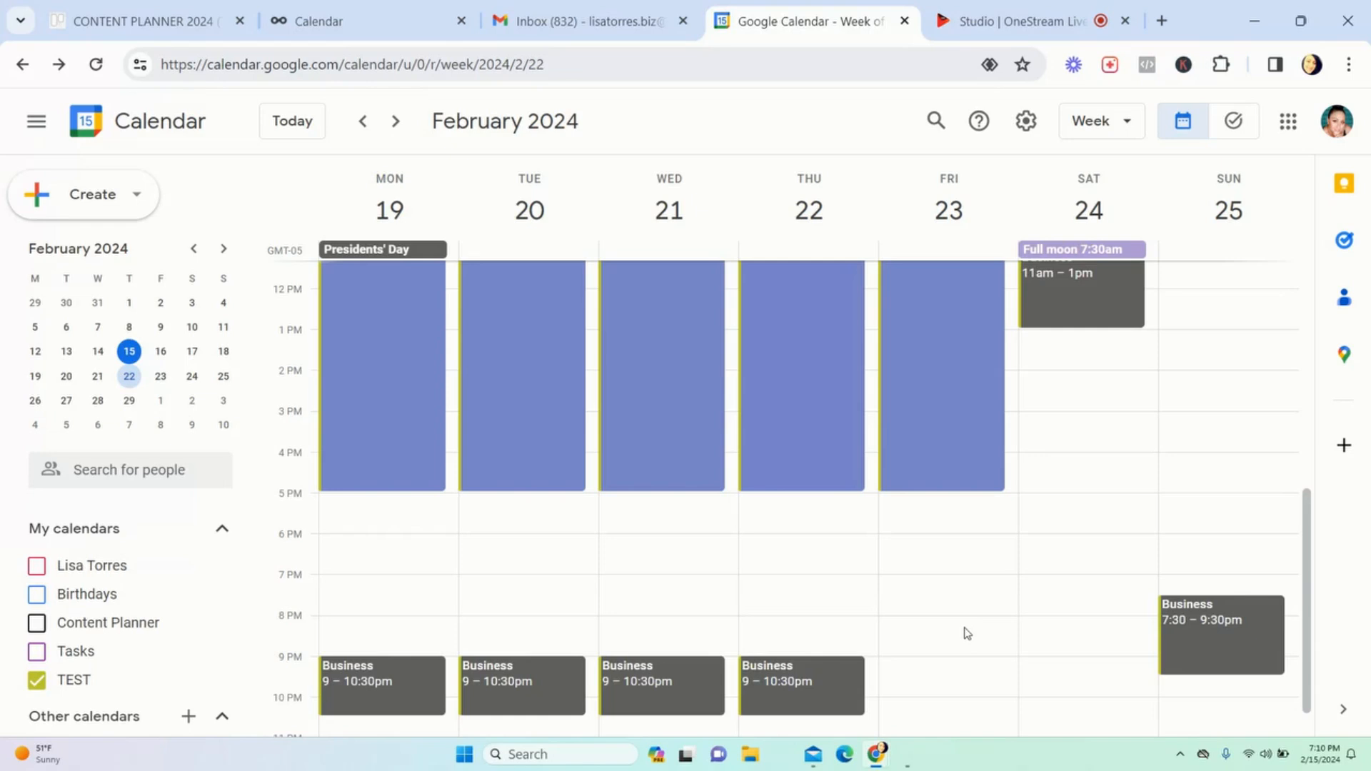
scroll(967, 633, "up", 4)
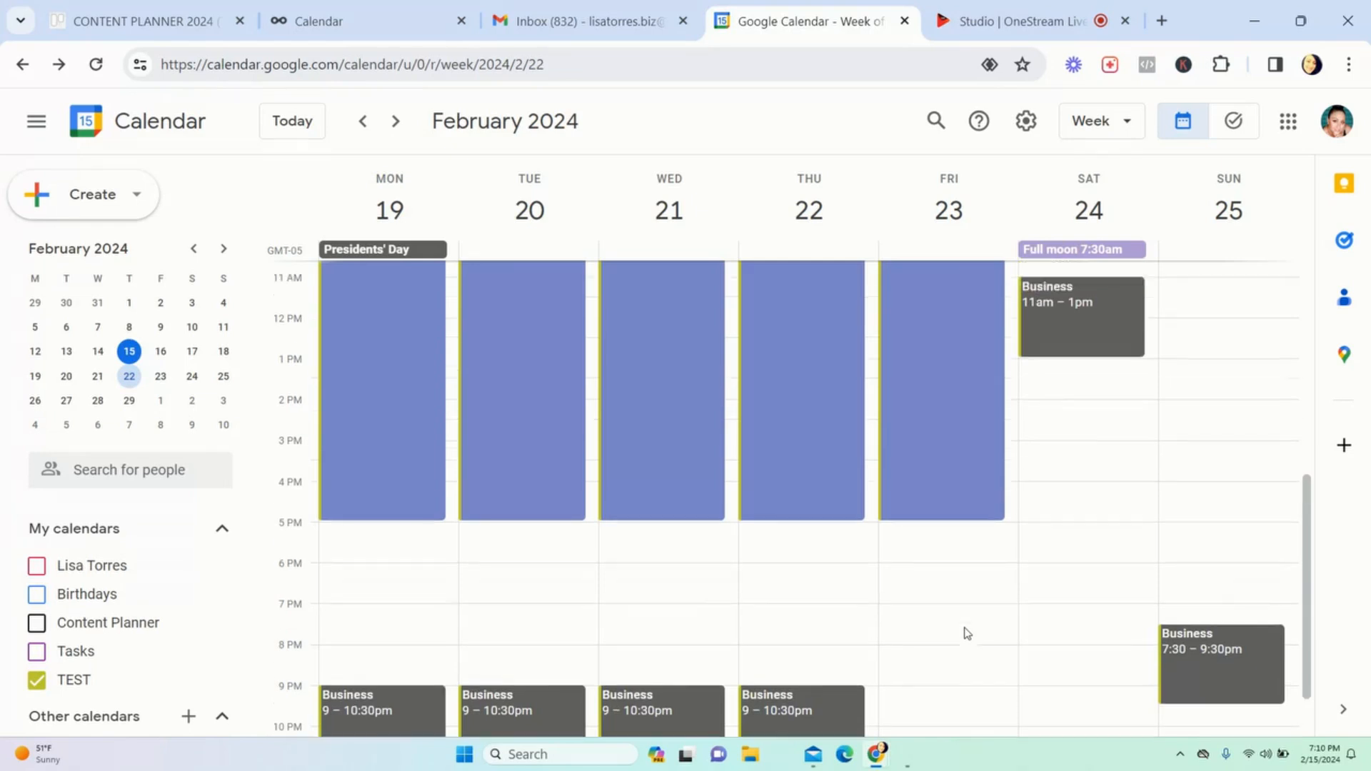
scroll(966, 634, "up", 2)
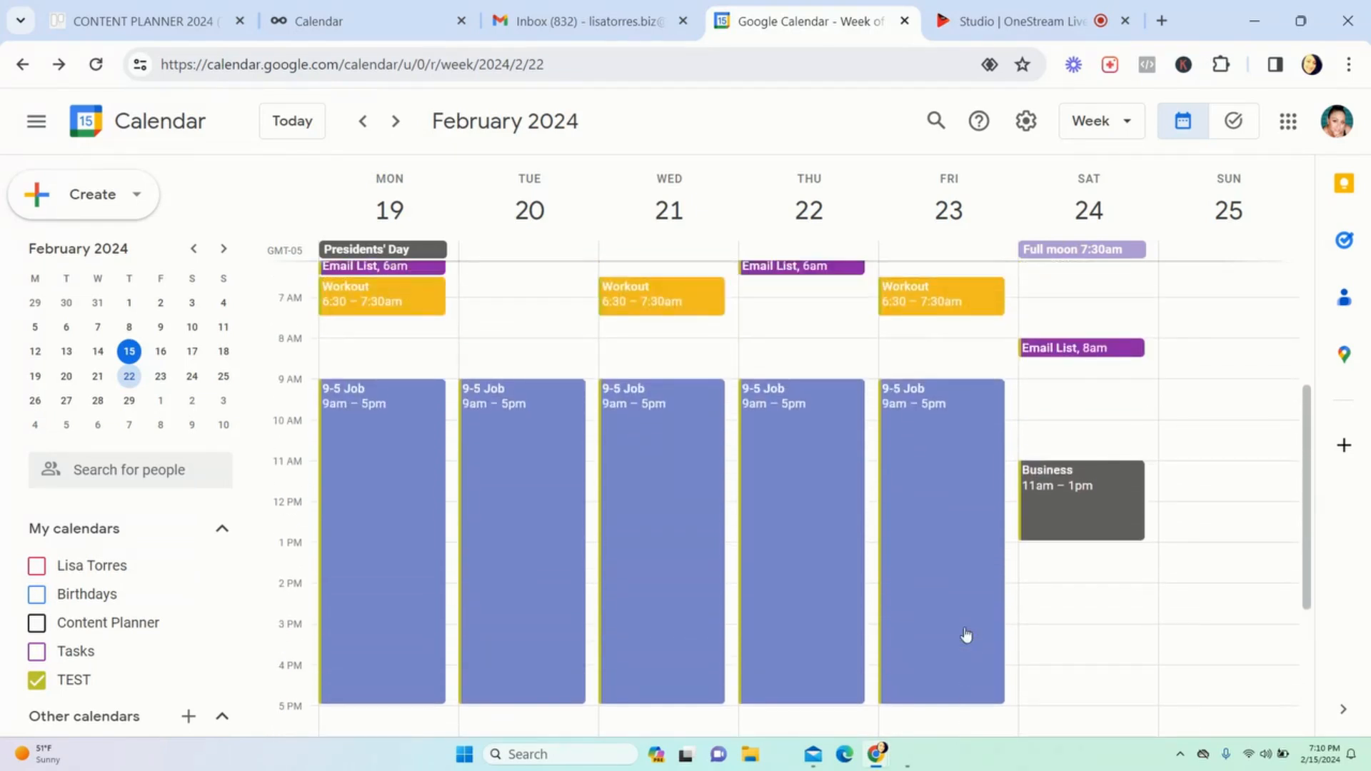
scroll(967, 633, "down", 1)
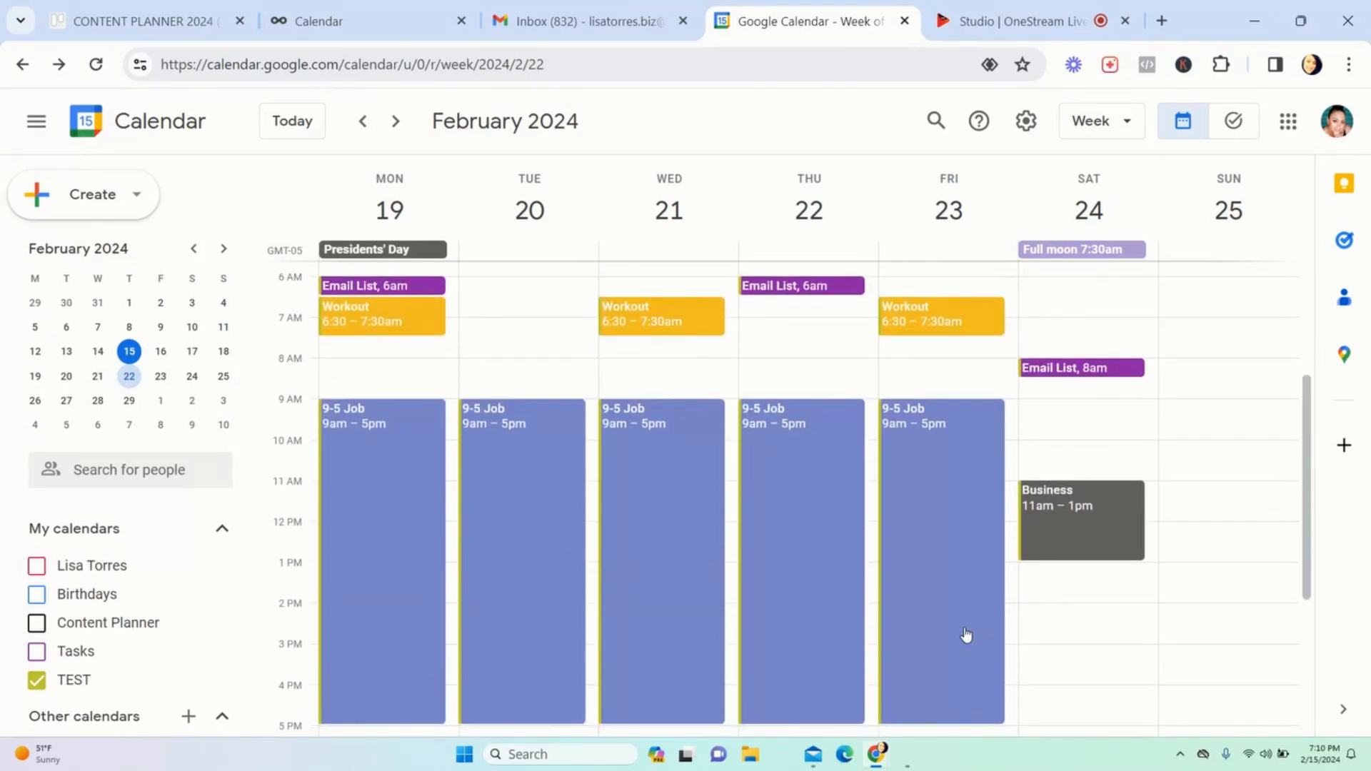
scroll(966, 634, "down", 6)
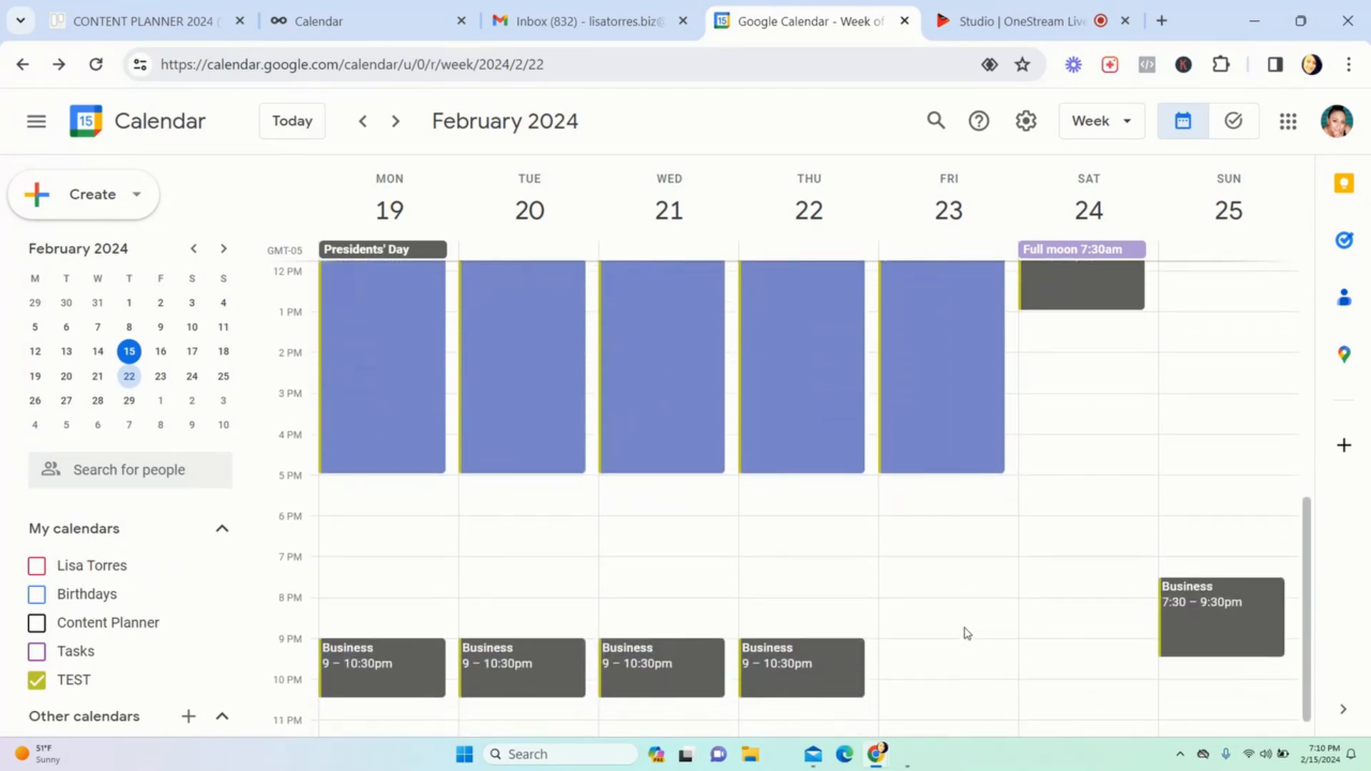
scroll(966, 633, "up", 2)
scroll(966, 634, "up", 4)
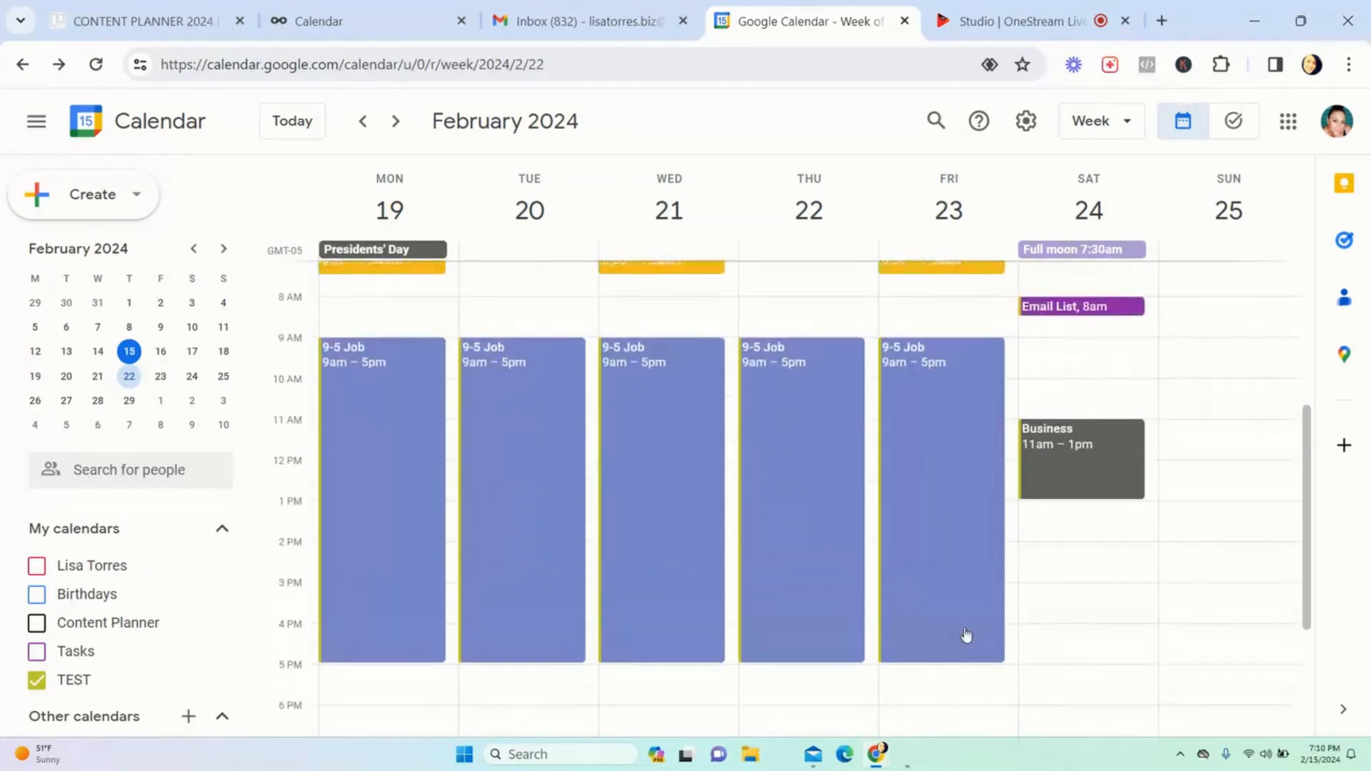
scroll(1046, 625, "down", 1)
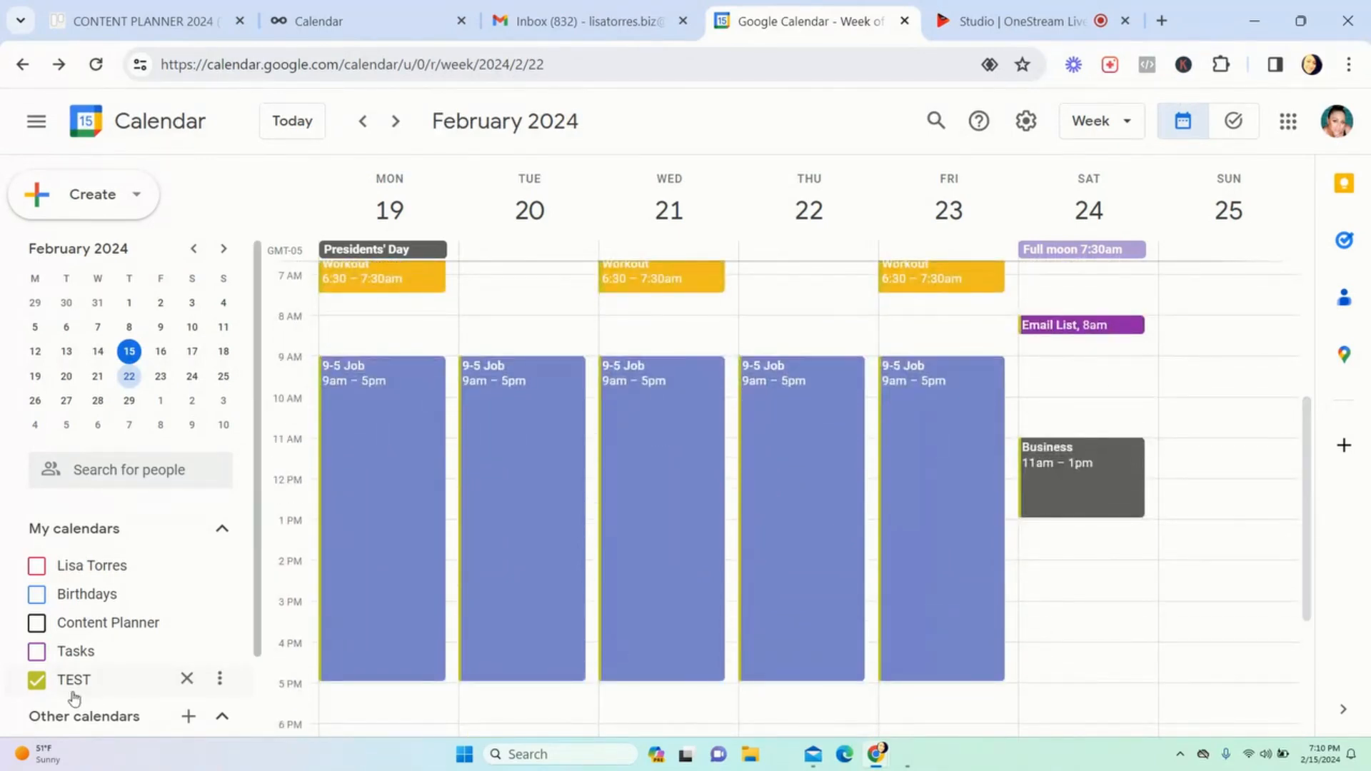
Step: Hide the TEST calendar and show the Content Planner calendar for the February 19–25 week
left_click(37, 680)
left_click(37, 623)
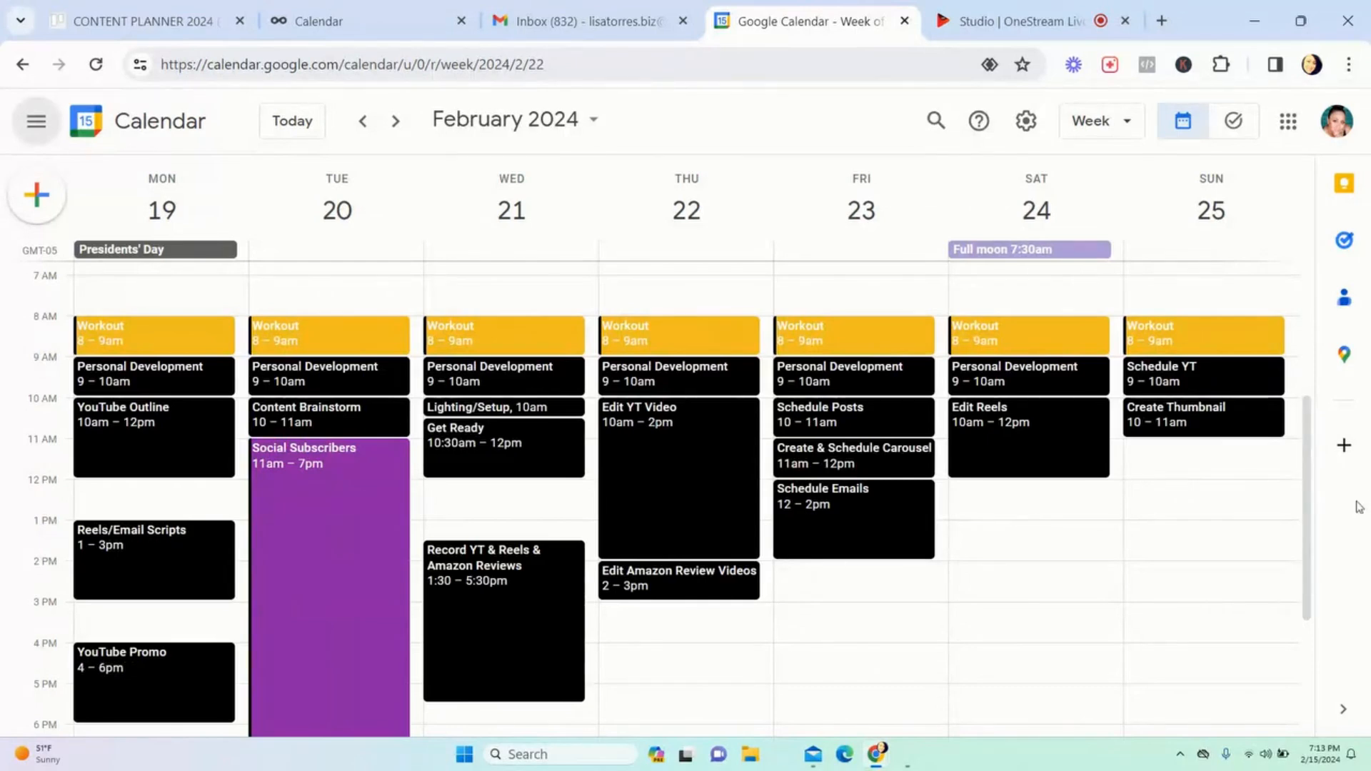
left_click_drag(1314, 516, 1317, 599)
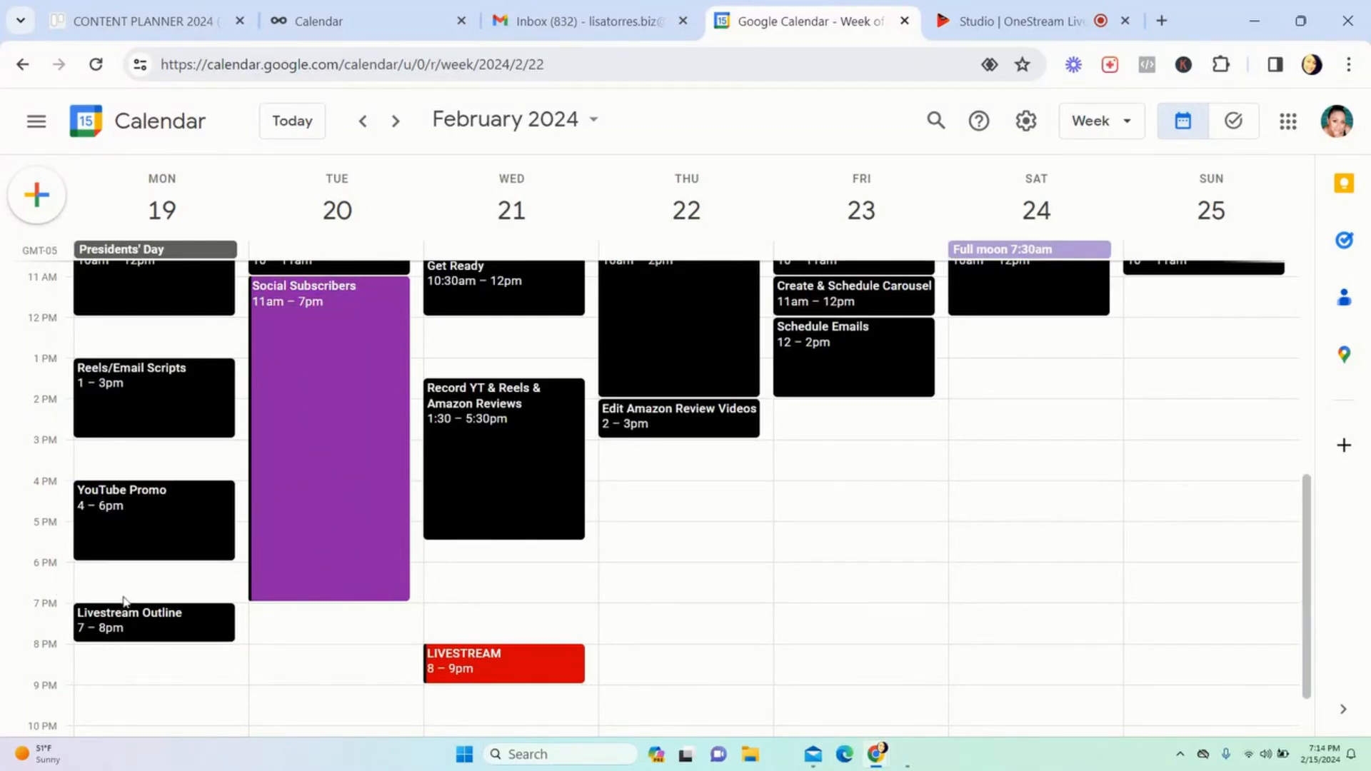
Step: Examine Monday's Livestream Outline event details and Tuesday's Content Brainstorm and Social Subscribers blocks in the Content Planner week
left_click(158, 626)
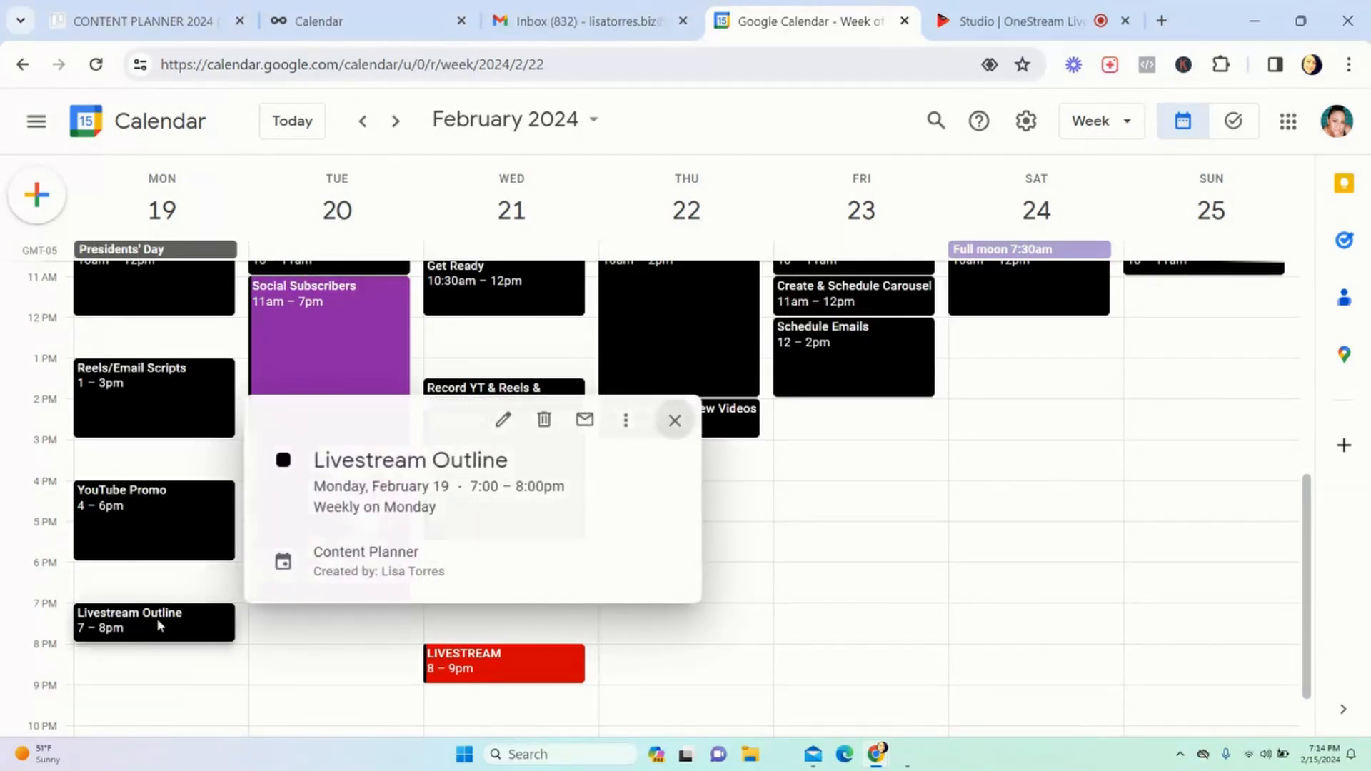
left_click(676, 423)
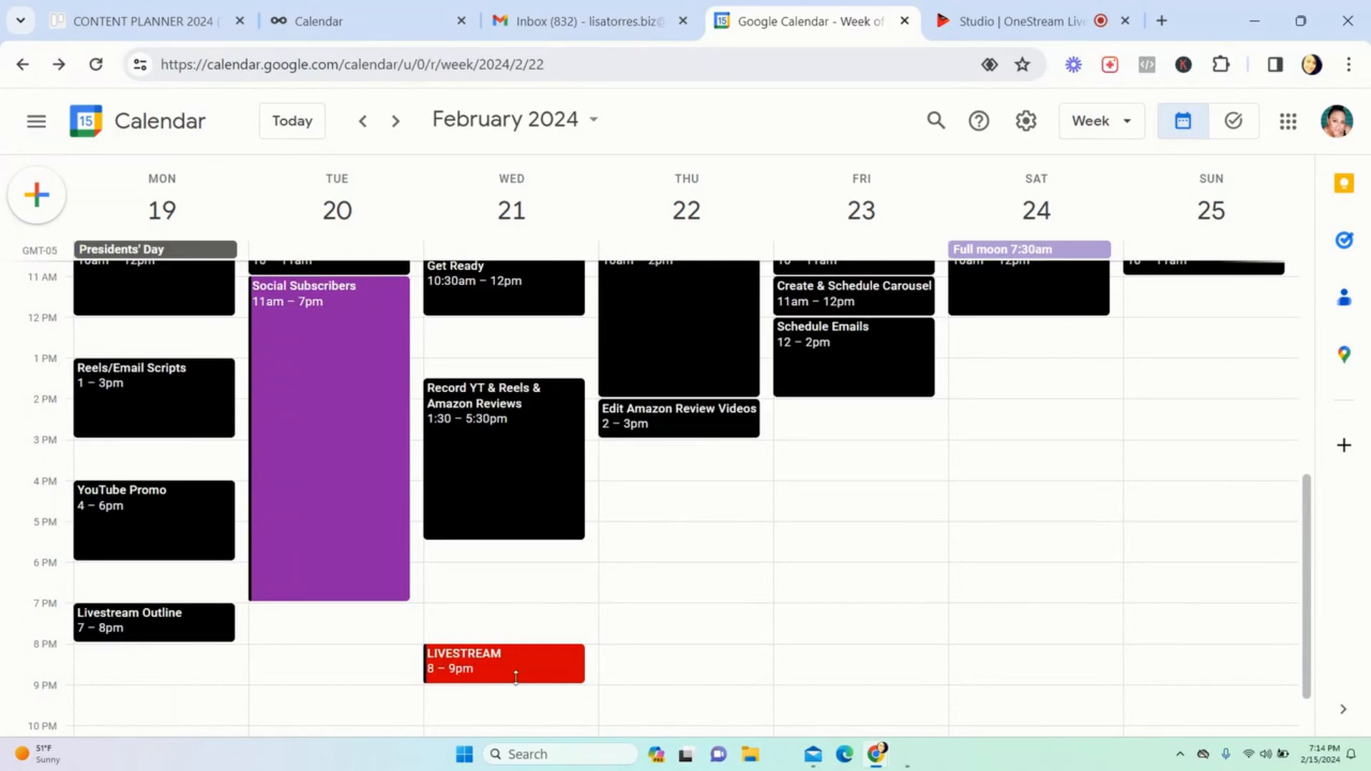
scroll(303, 317, "up", 3)
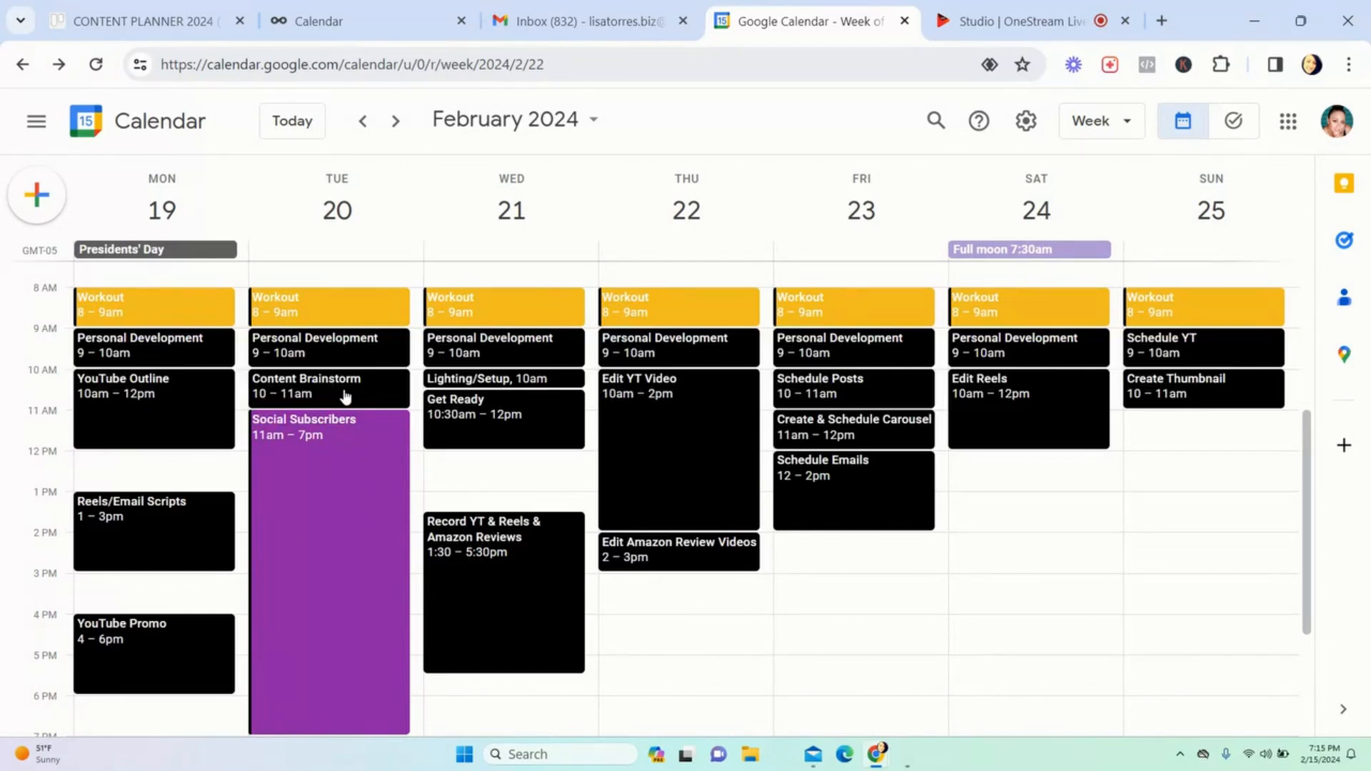
scroll(337, 478, "down", 2)
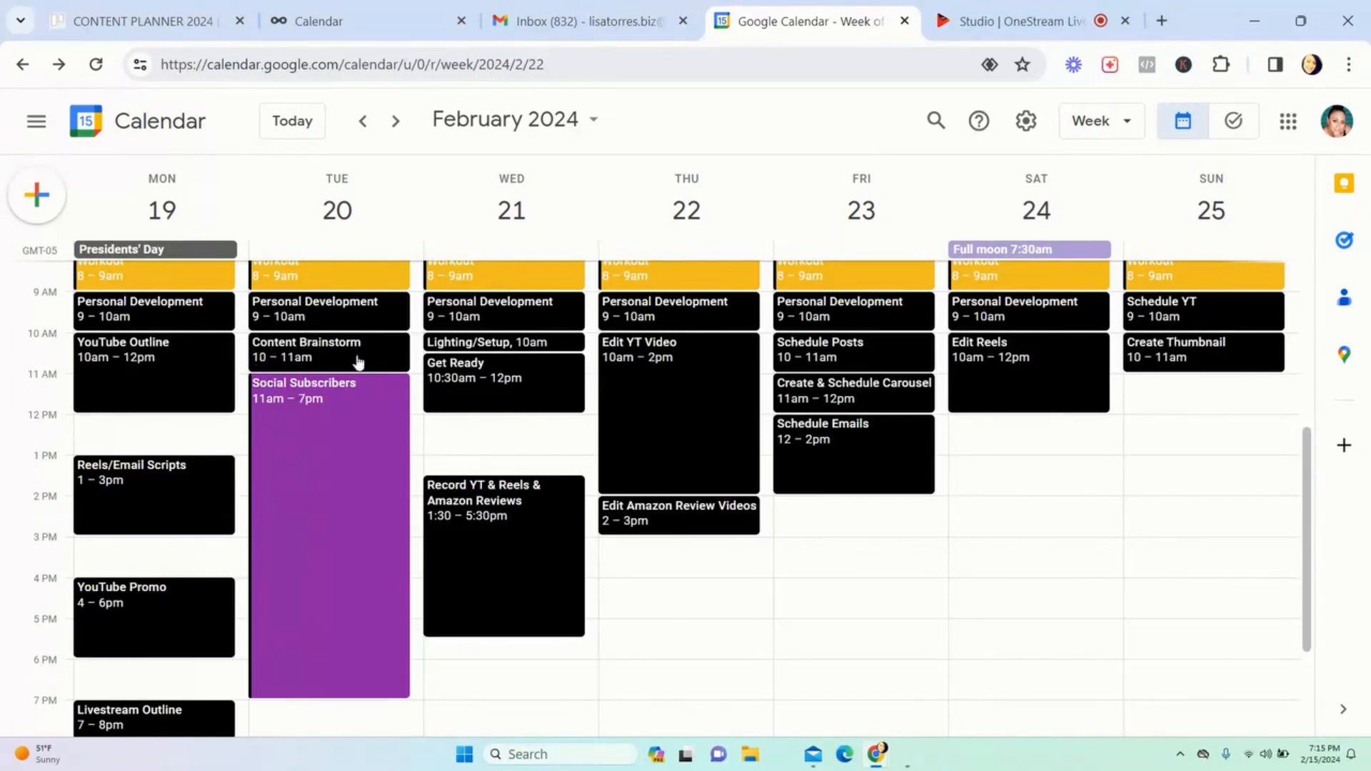
scroll(331, 511, "down", 2)
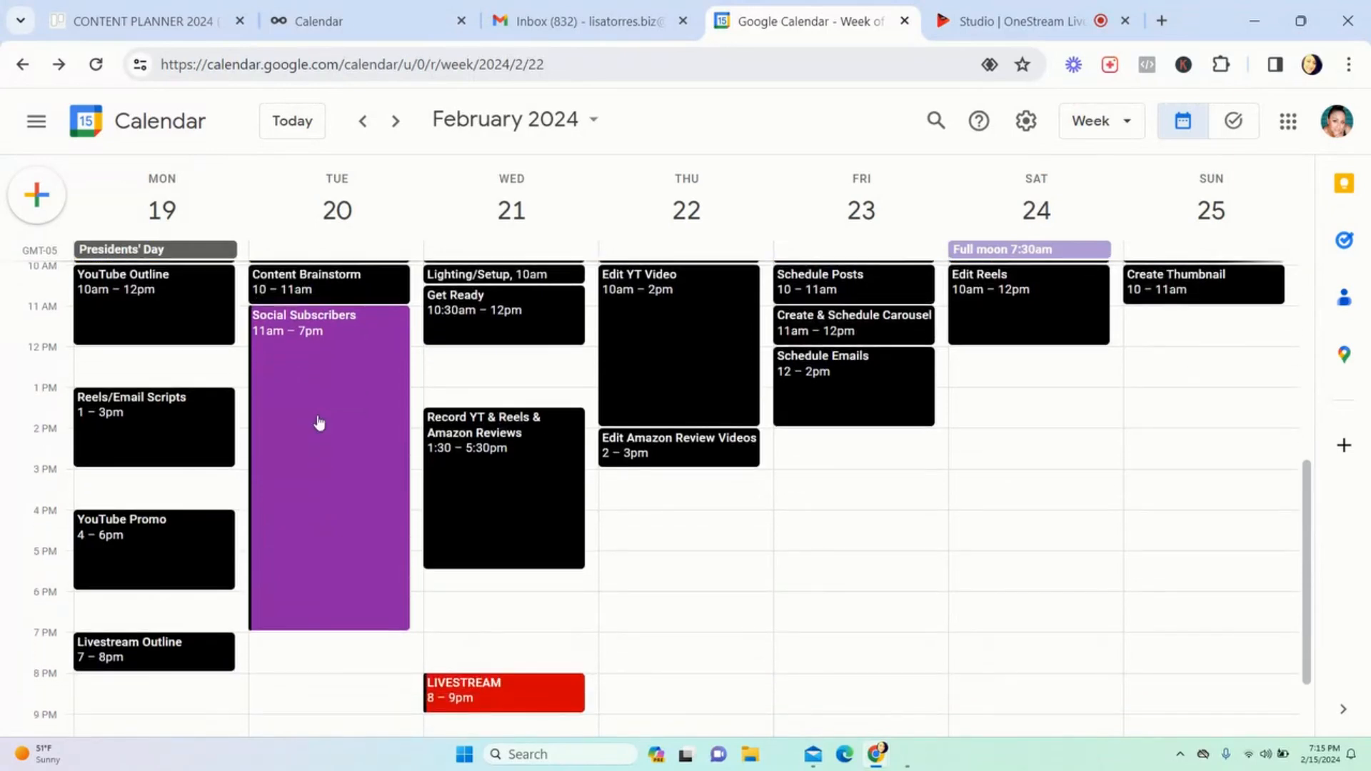
scroll(309, 453, "up", 1)
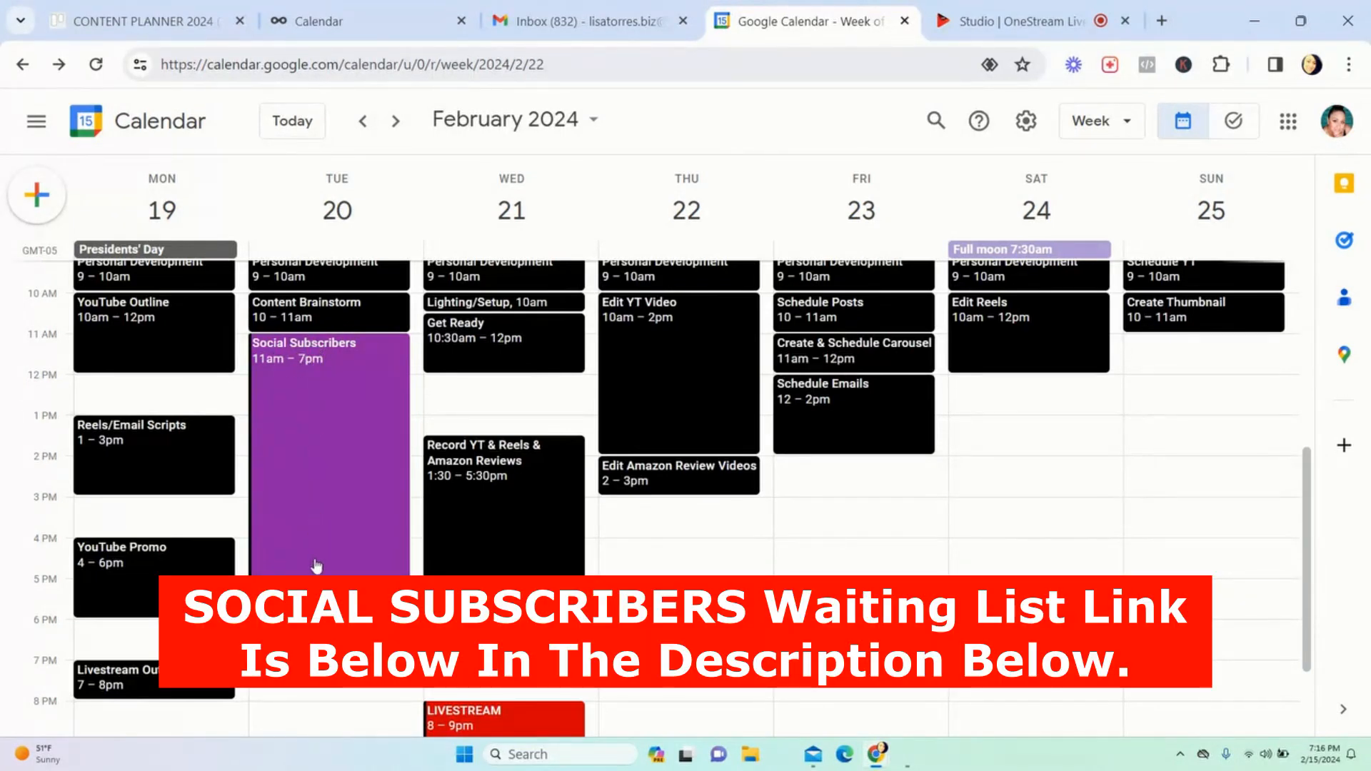
scroll(328, 564, "down", 3)
scroll(328, 557, "up", 2)
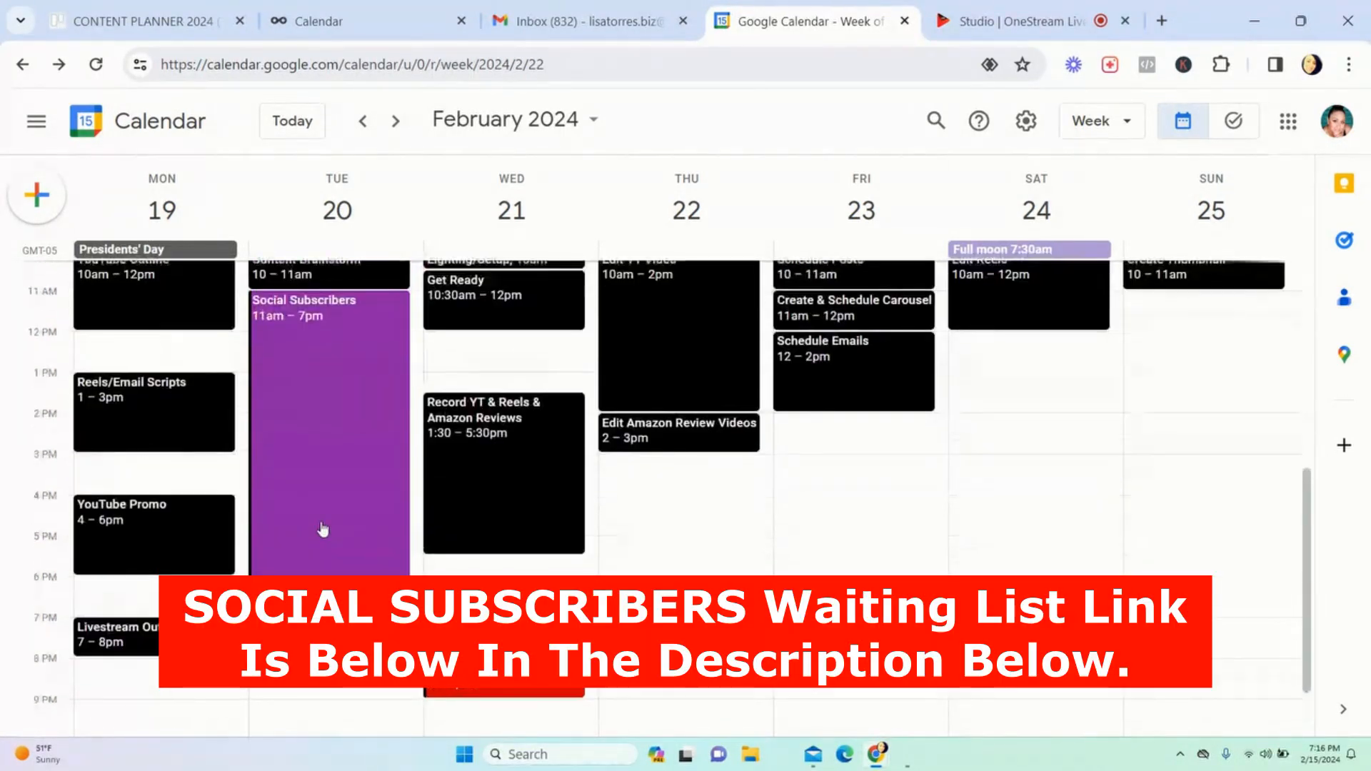
scroll(322, 528, "up", 3)
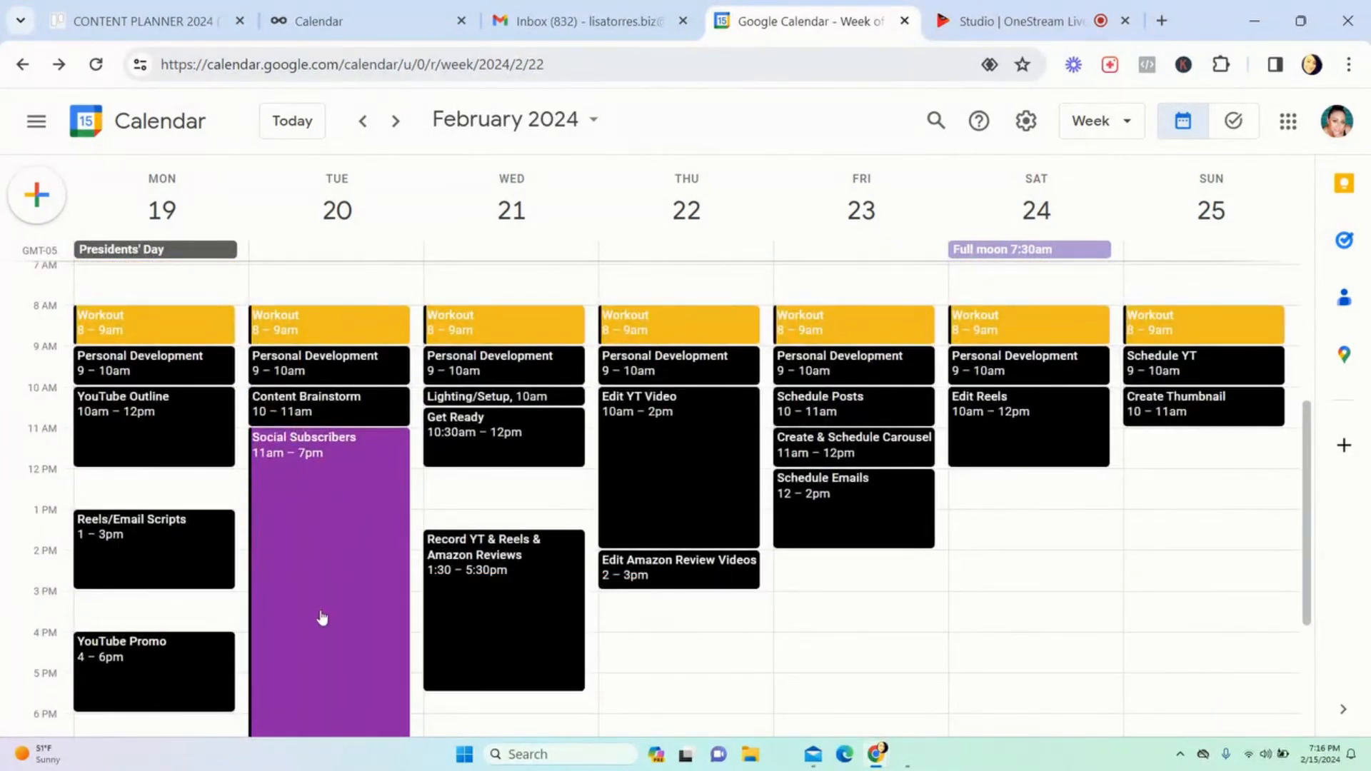
scroll(338, 680, "down", 3)
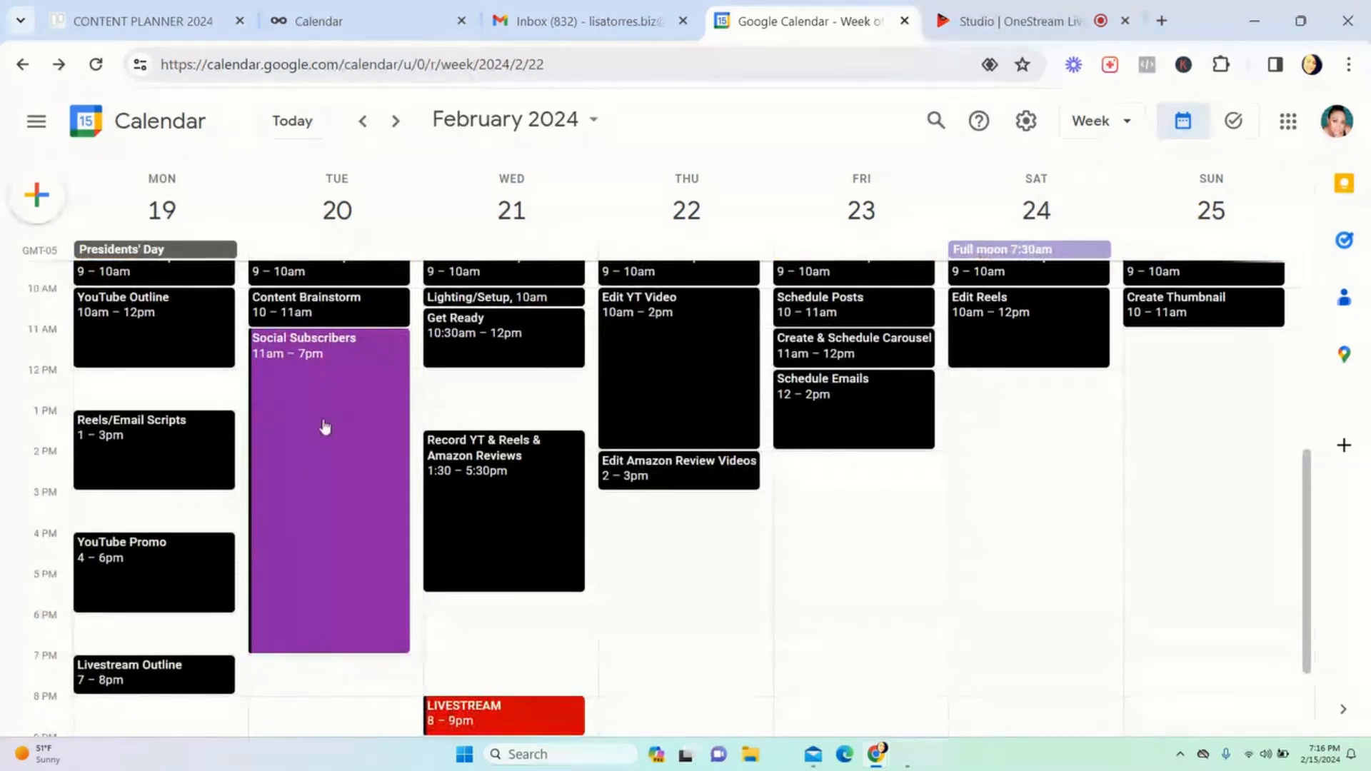
scroll(312, 624, "up", 2)
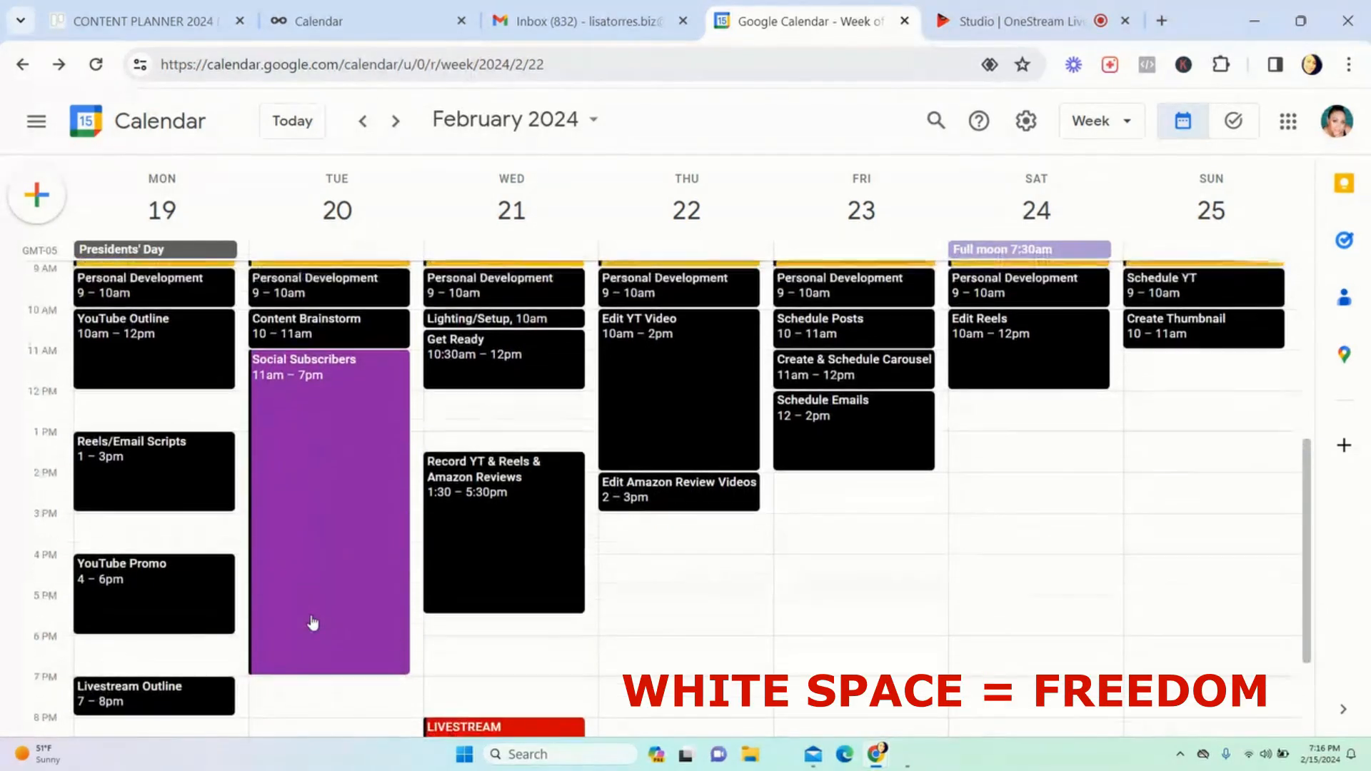
scroll(307, 400, "up", 1)
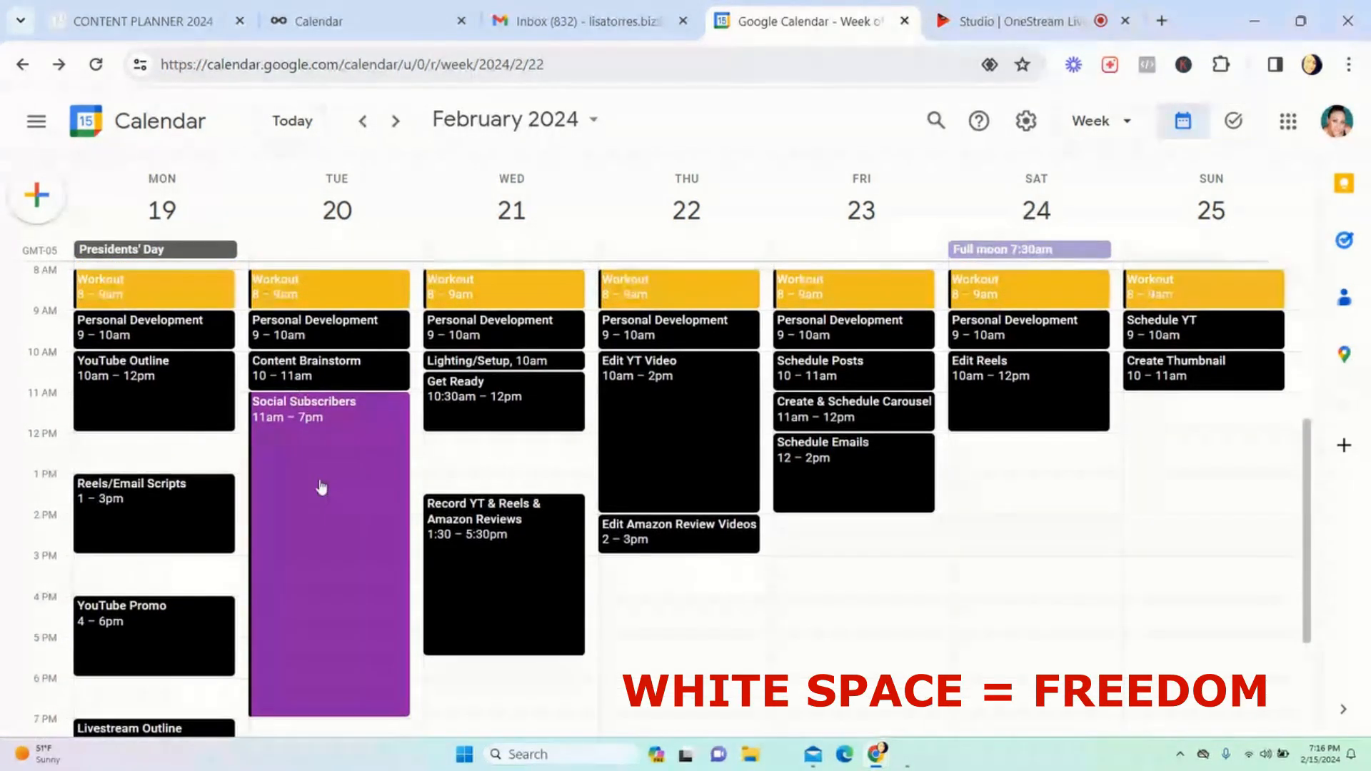
scroll(328, 488, "up", 1)
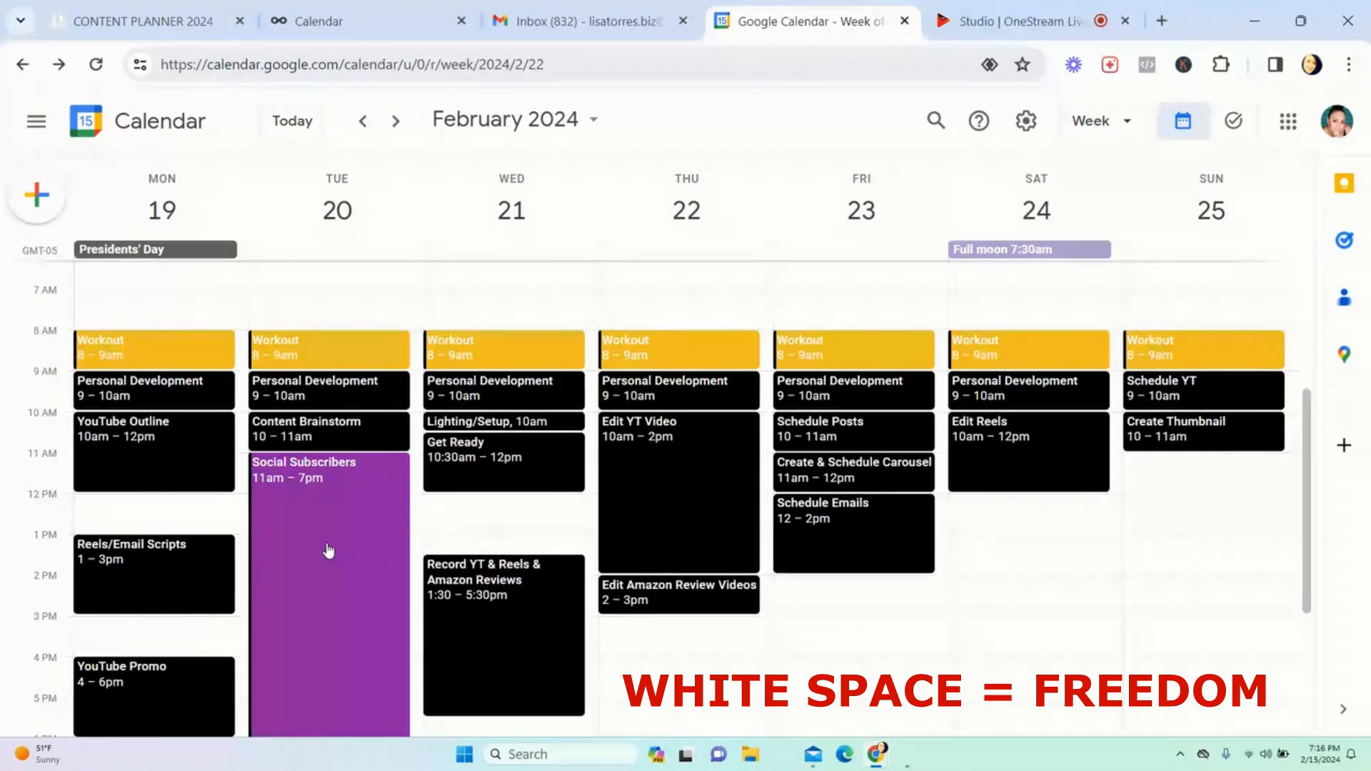
scroll(328, 550, "down", 1)
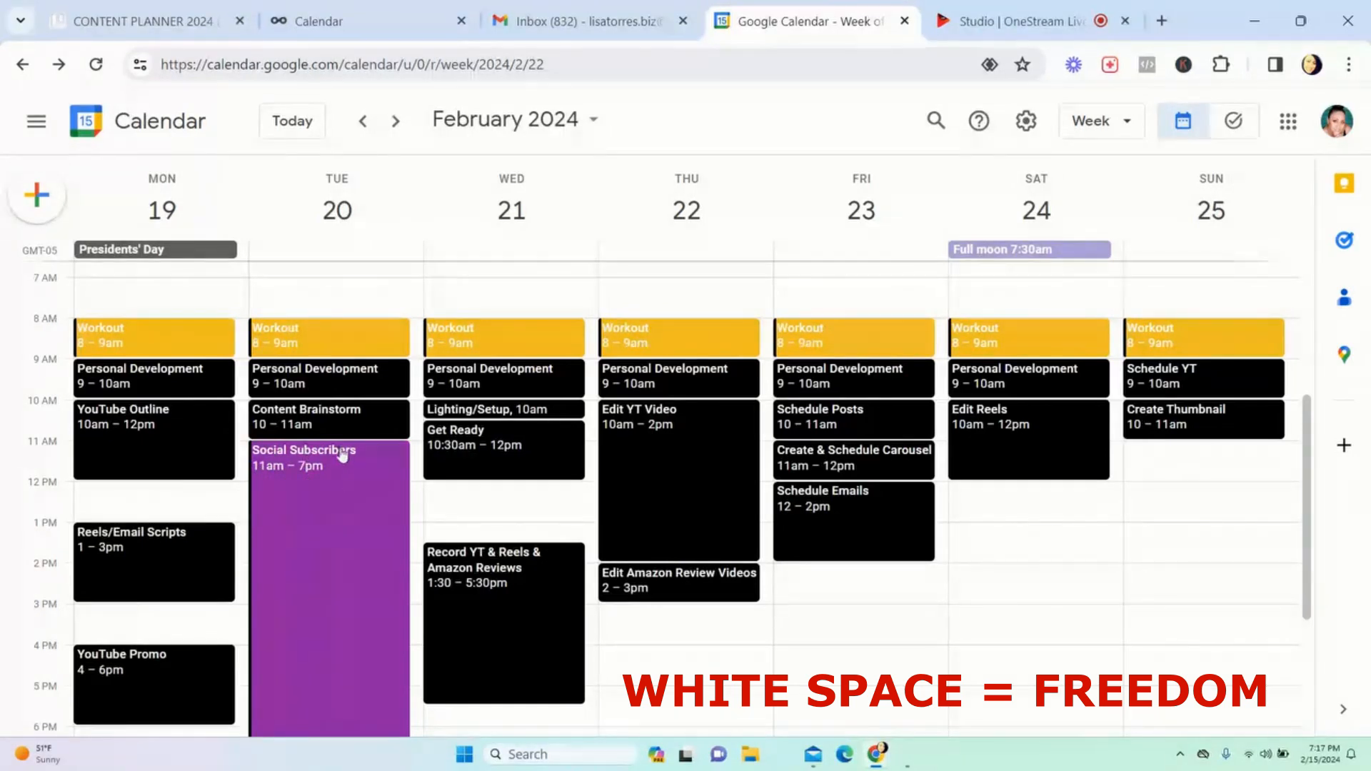
Step: Examine Wednesday's recording and LIVESTREAM blocks and Thursday's Edit YT Video and Edit Amazon Review Videos blocks
scroll(379, 500, "down", 1)
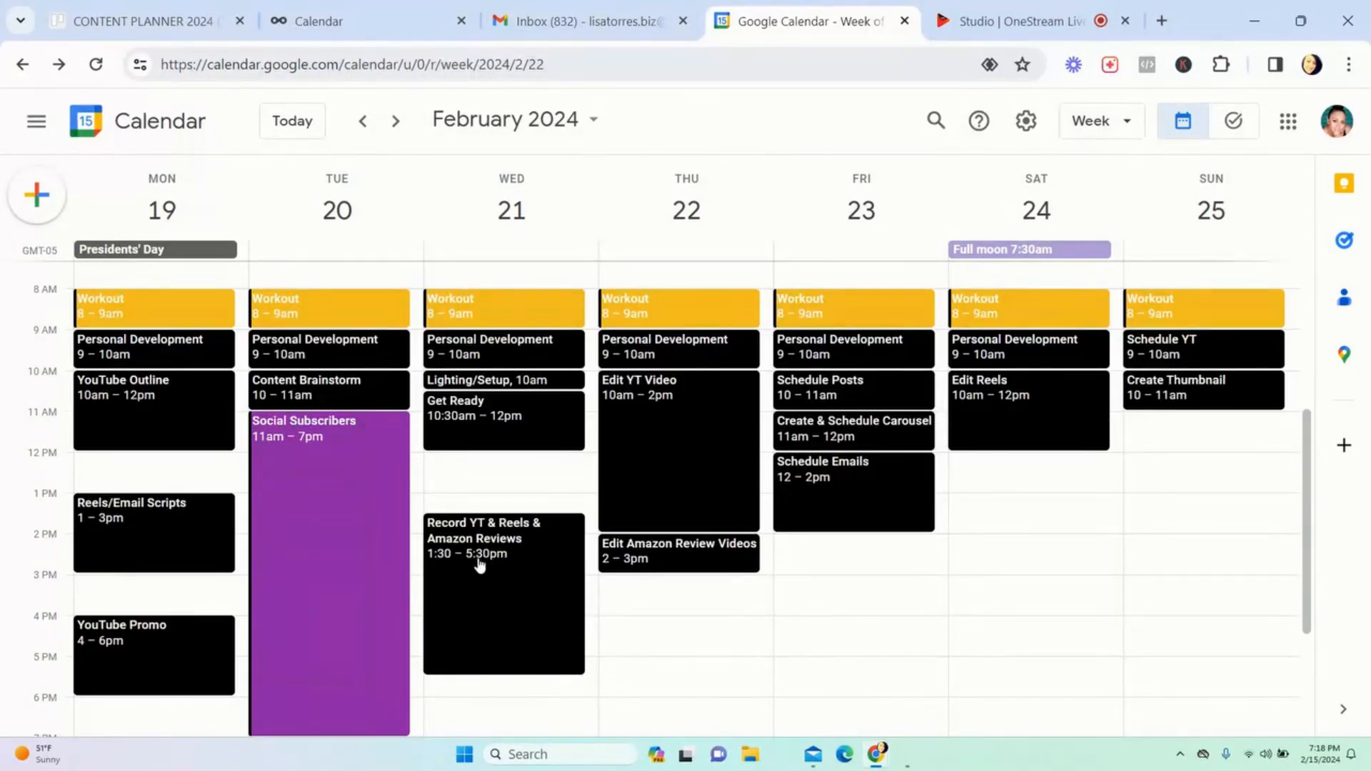
scroll(500, 634, "down", 1)
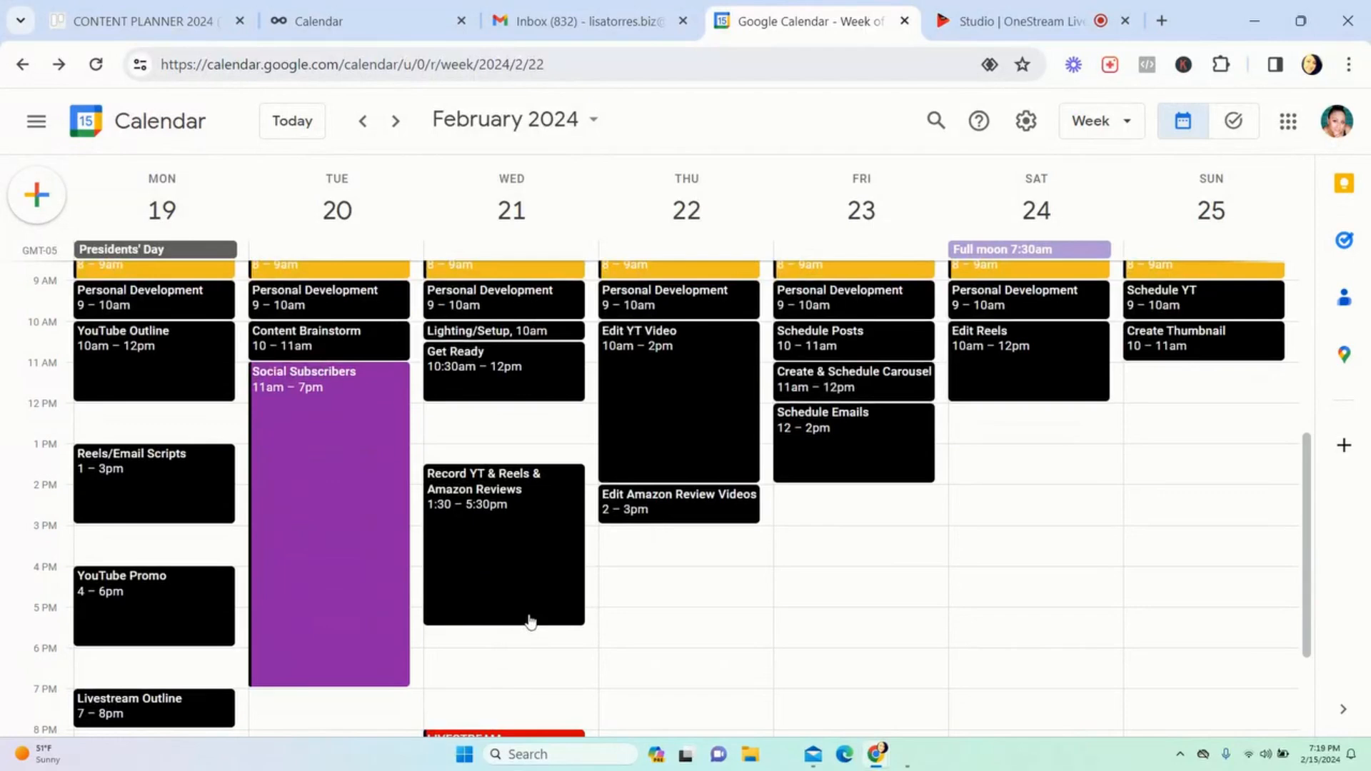
scroll(488, 571, "down", 1)
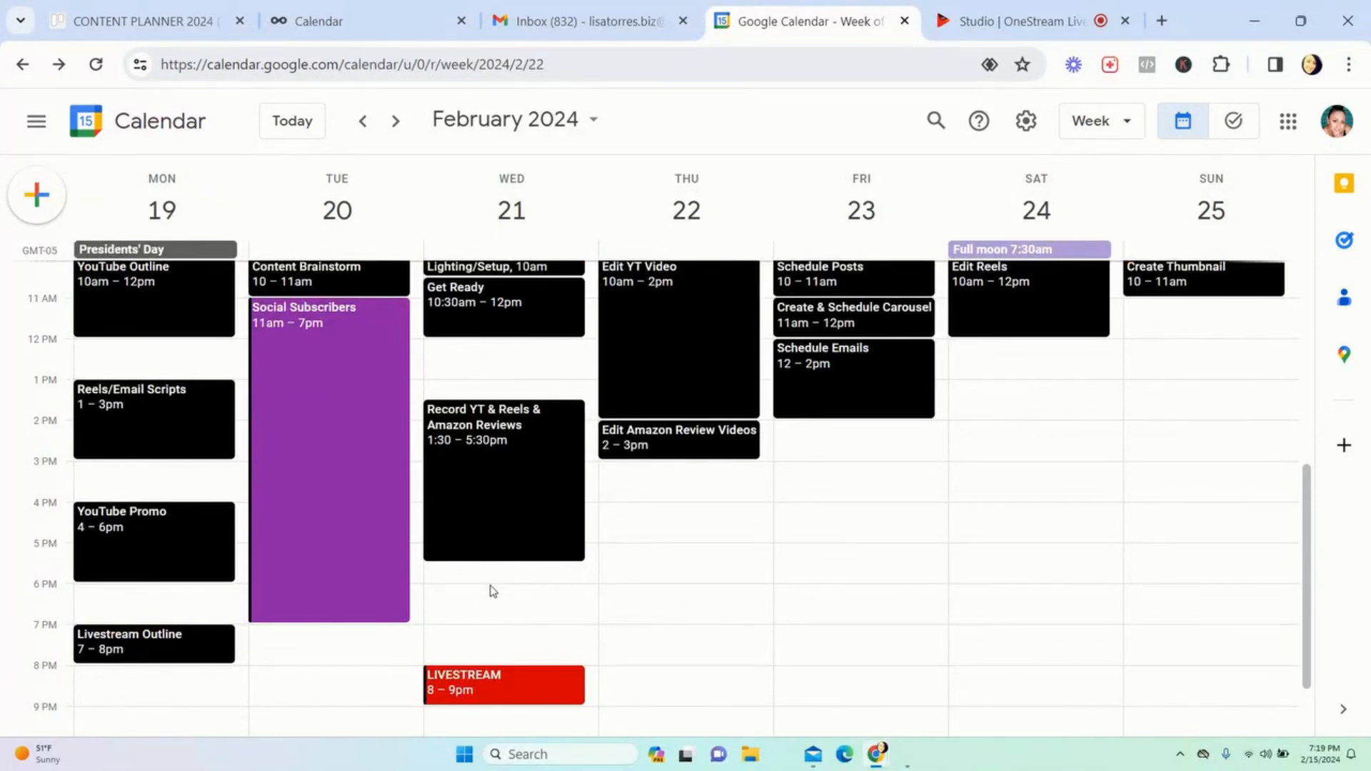
scroll(492, 592, "down", 2)
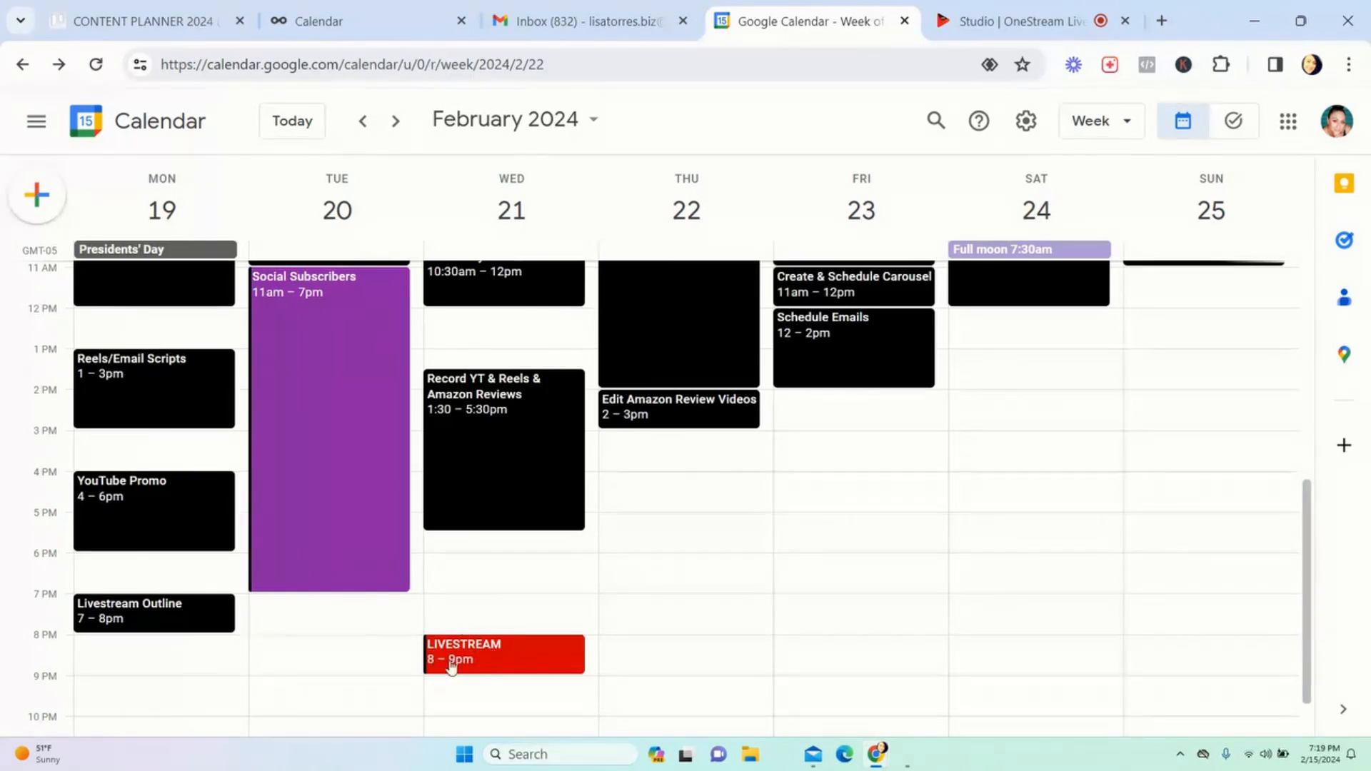
scroll(593, 428, "up", 3)
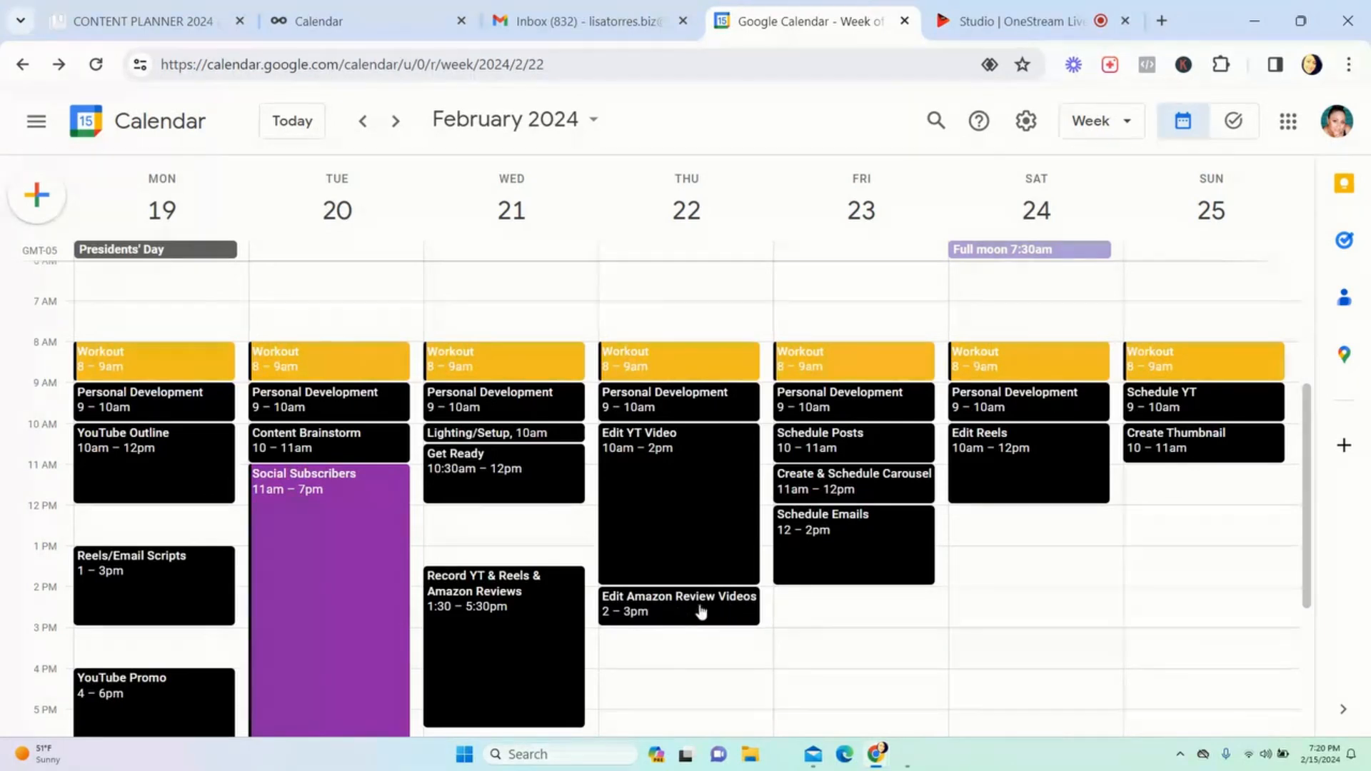
scroll(671, 557, "down", 1)
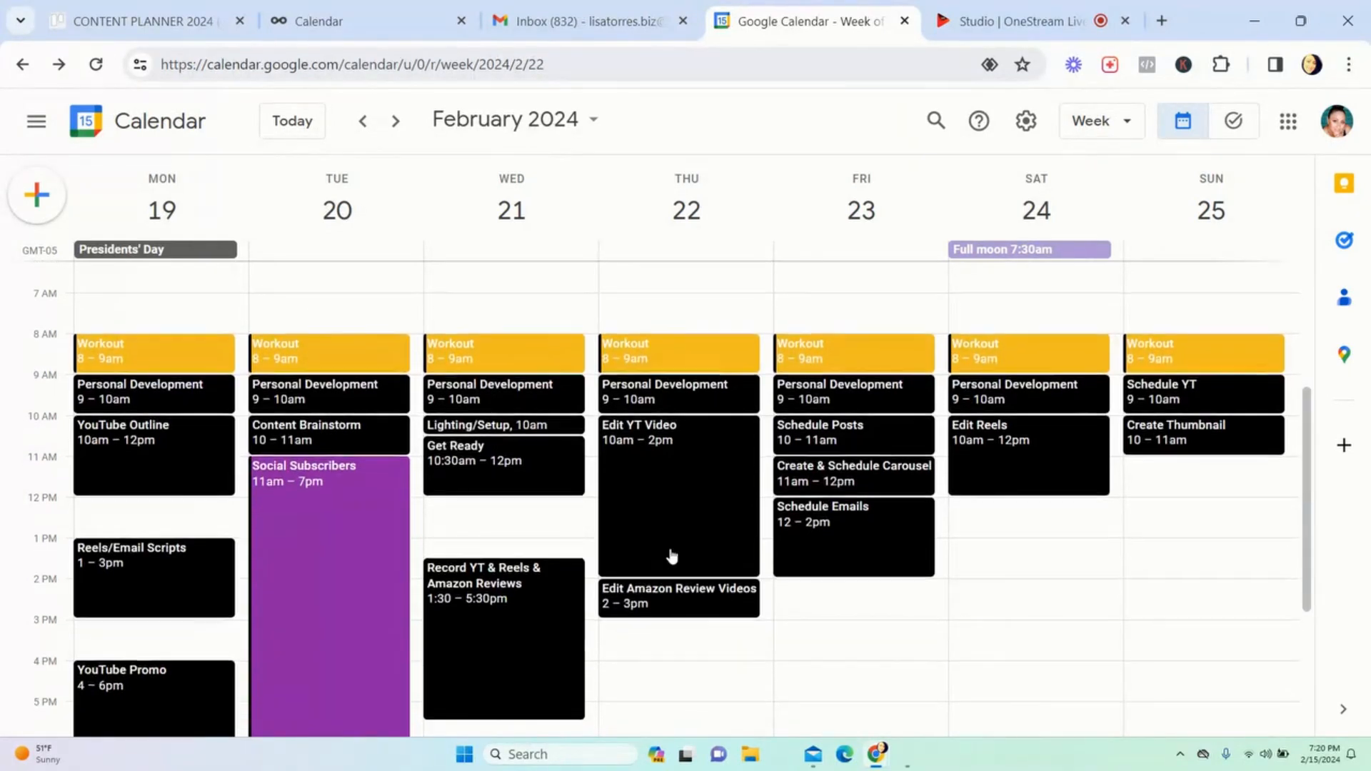
scroll(668, 543, "down", 1)
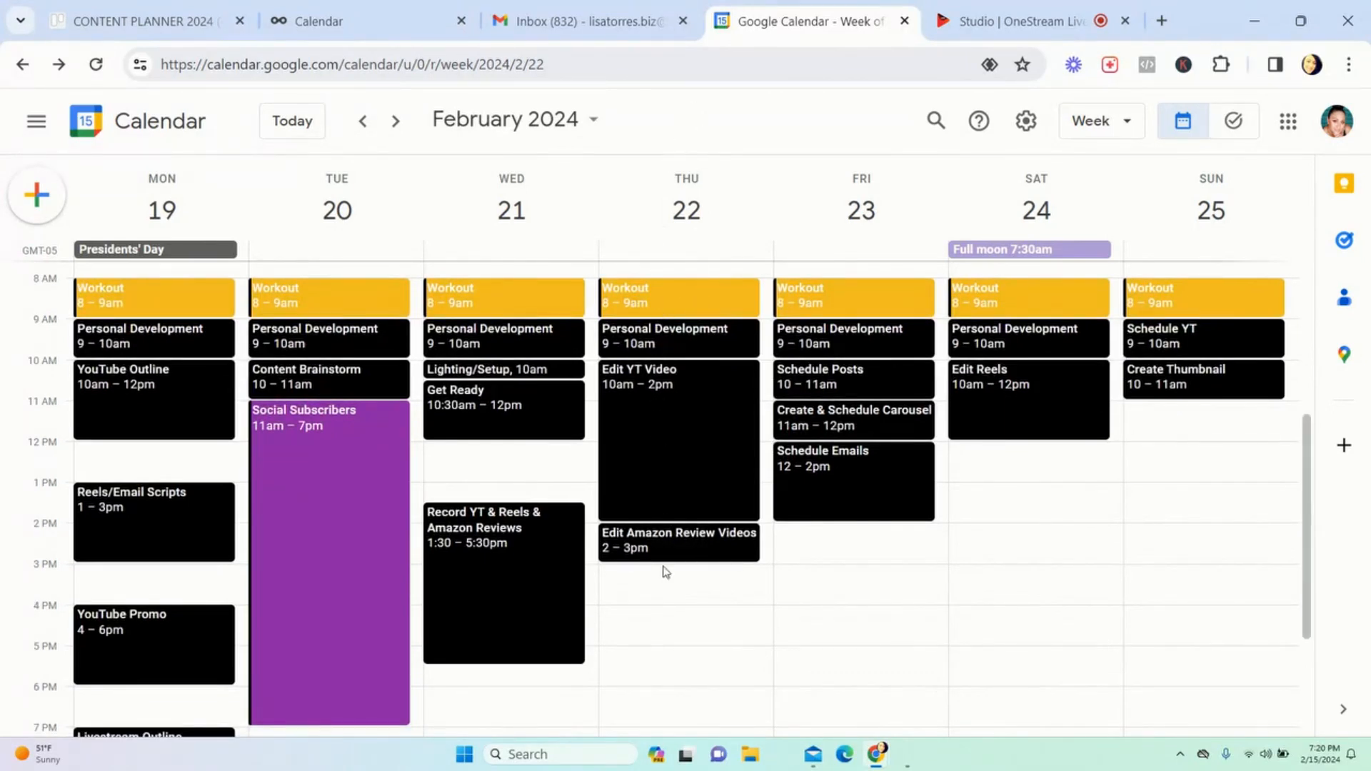
Step: Move Thursday's Edit Amazon Review Videos event to 8–9pm and confirm the recurring event change
scroll(665, 569, "down", 2)
scroll(662, 569, "down", 2)
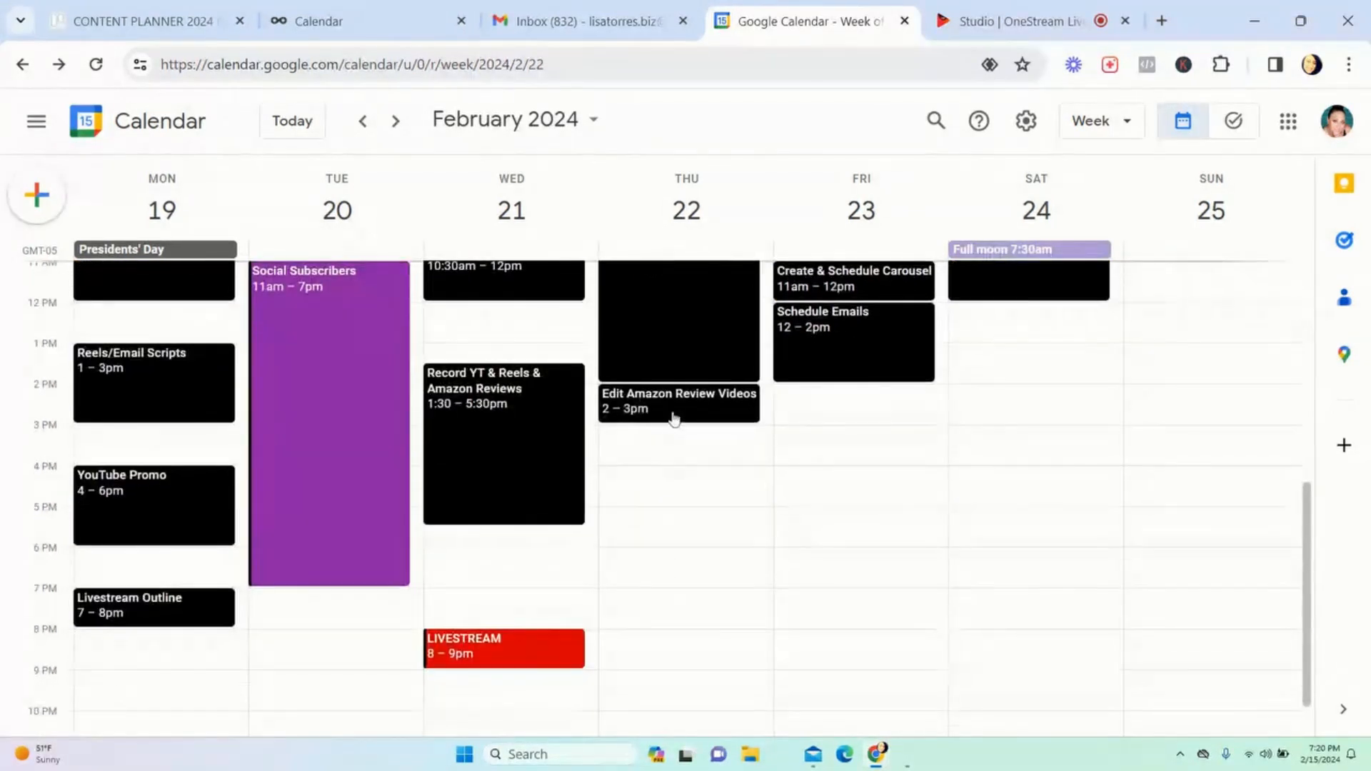
left_click_drag(674, 415, 666, 656)
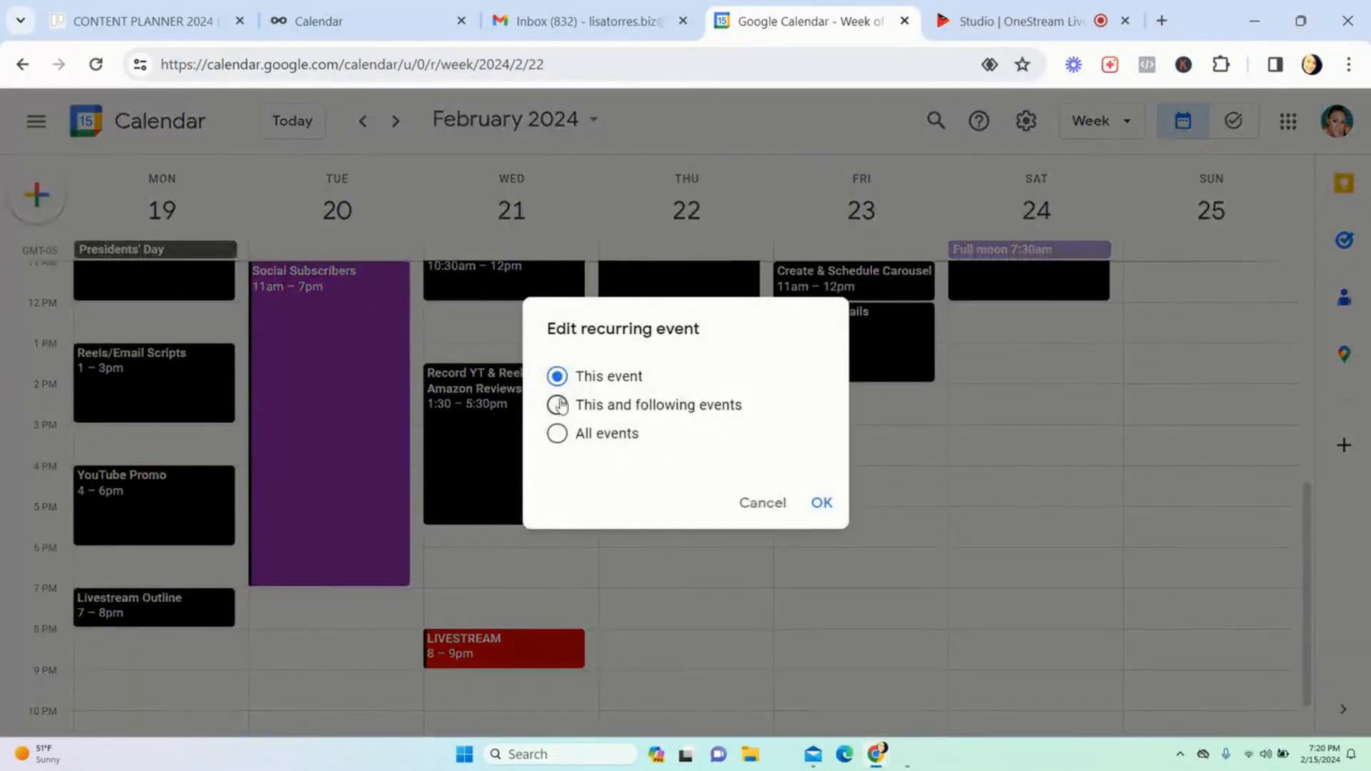
left_click(821, 504)
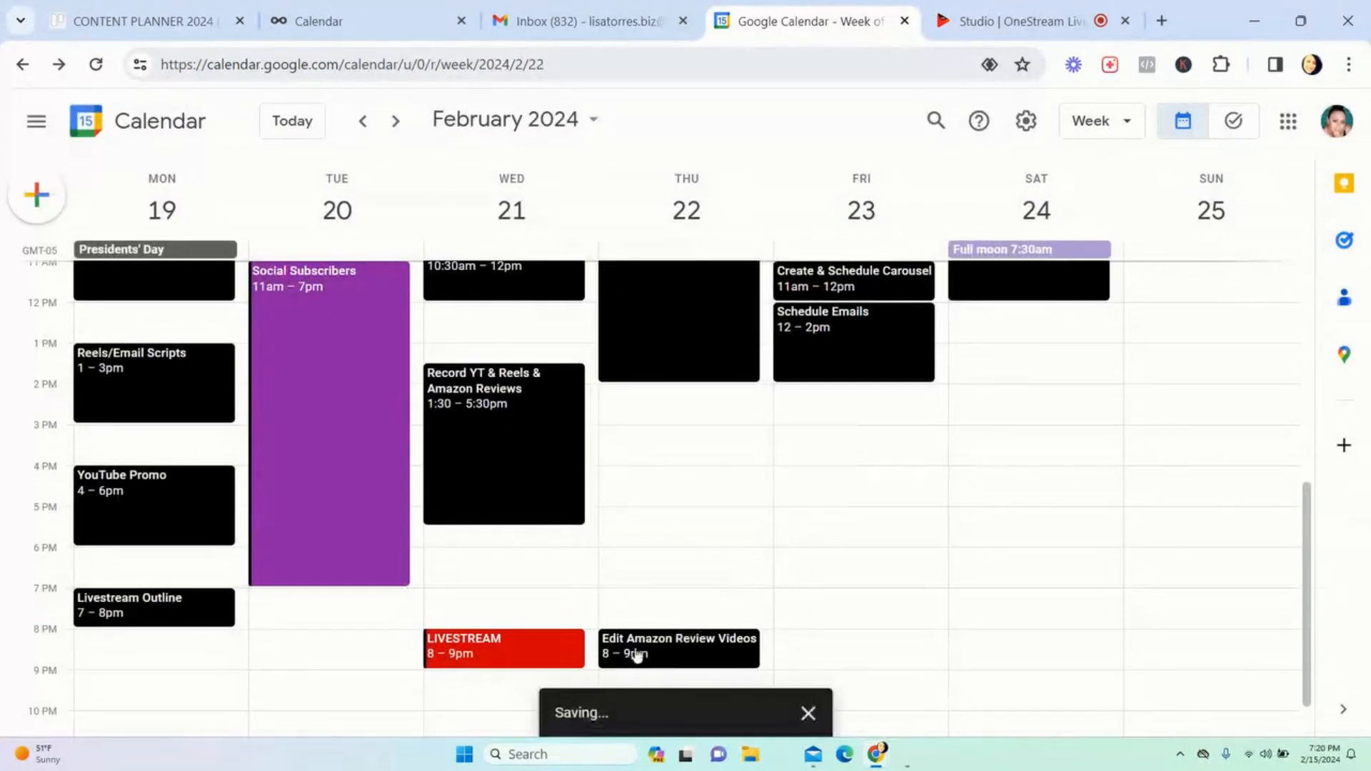
Step: Move Thursday's Edit YT Video event to 2:15–6:15pm and confirm the recurring event change
scroll(723, 509, "up", 3)
left_click_drag(689, 475, 687, 652)
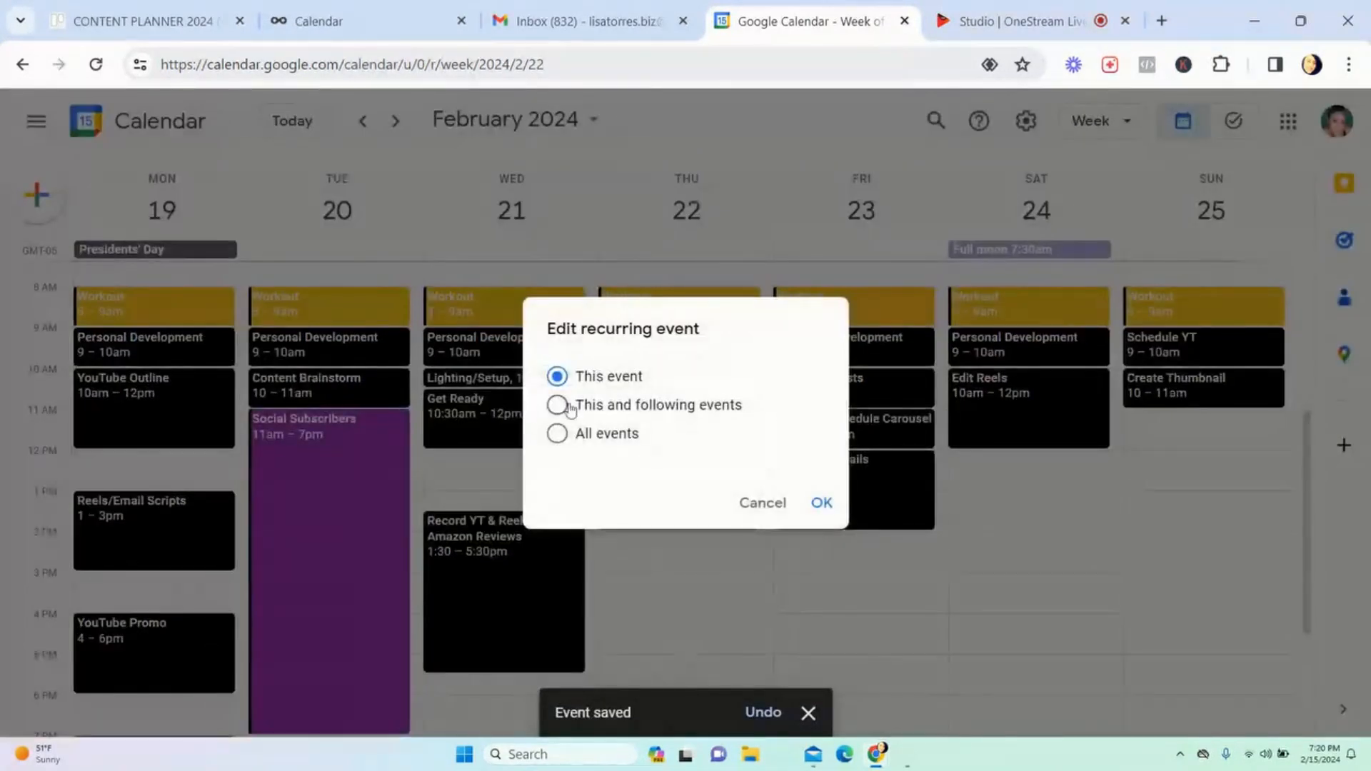
left_click(821, 504)
scroll(676, 591, "down", 3)
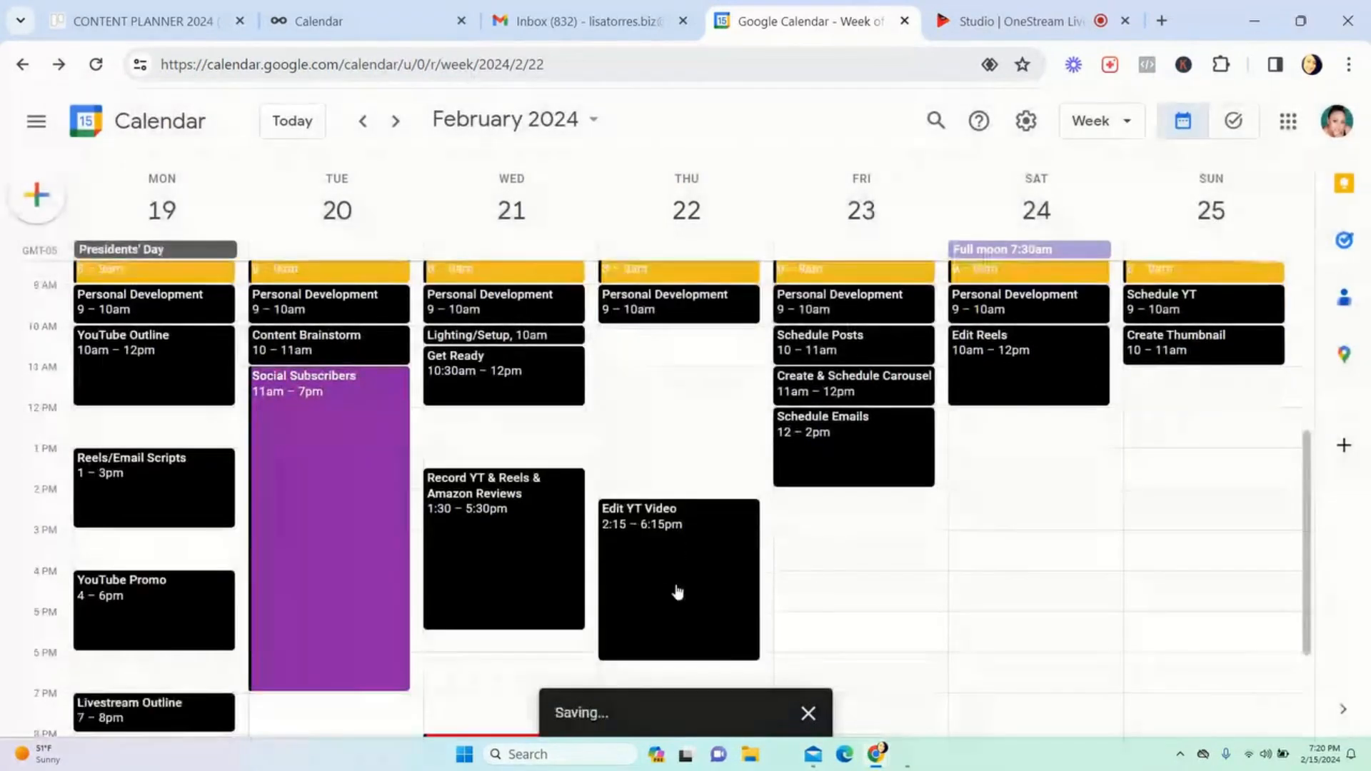
Step: Move Thursday's Edit YT Video event to 4–8pm and confirm the recurring event change
left_click_drag(701, 502, 688, 567)
left_click(825, 504)
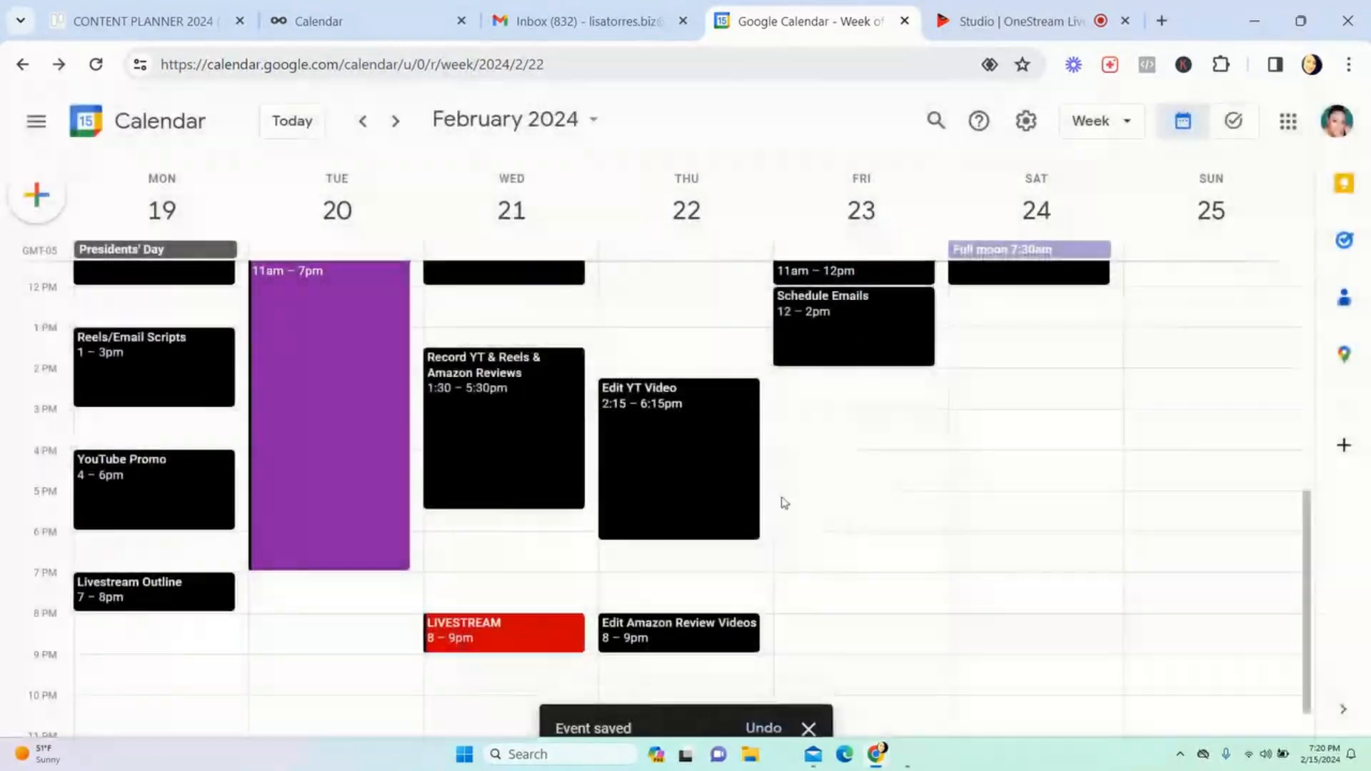
scroll(793, 516, "down", 1)
scroll(793, 516, "up", 3)
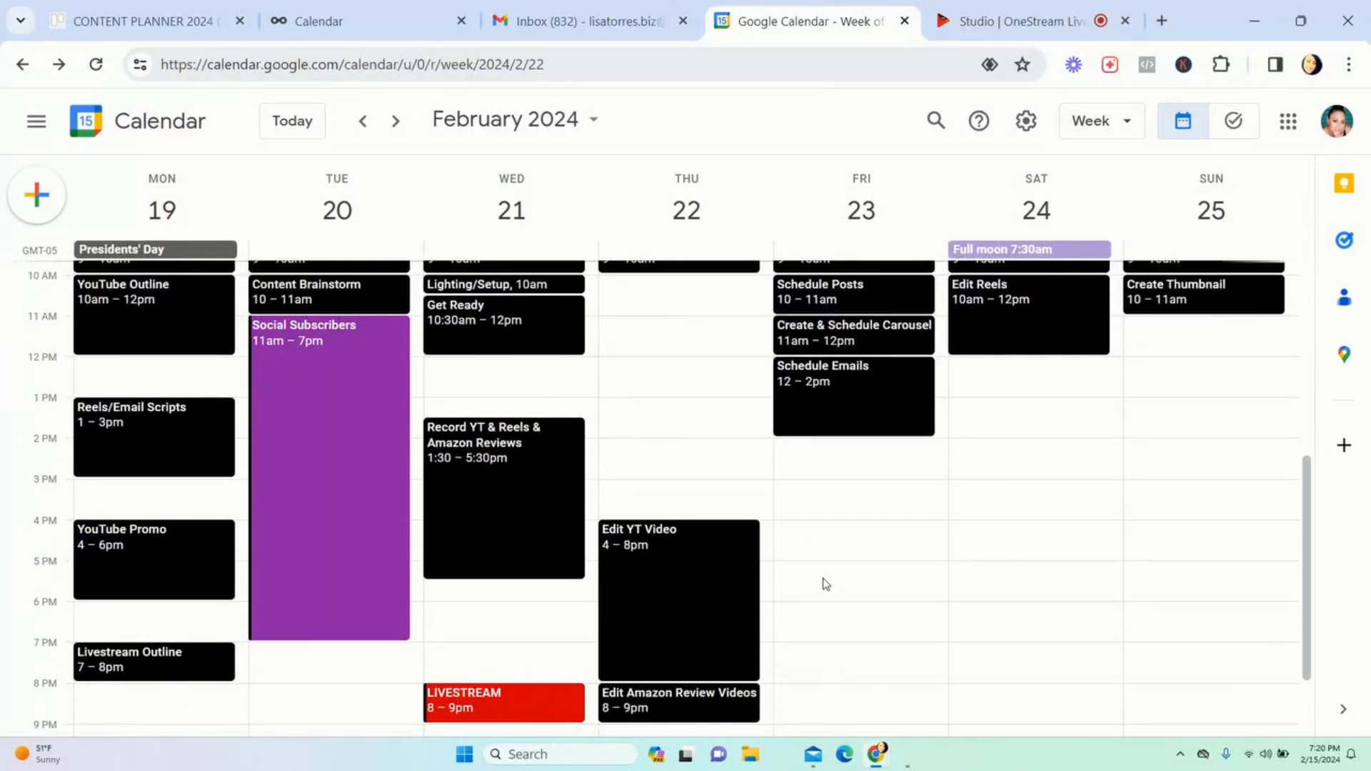
Step: Move Thursday's Edit YT Video event to 10am–2pm and Edit Amazon Review Videos to 2–3pm, confirming the recurring event changes
scroll(823, 582, "up", 2)
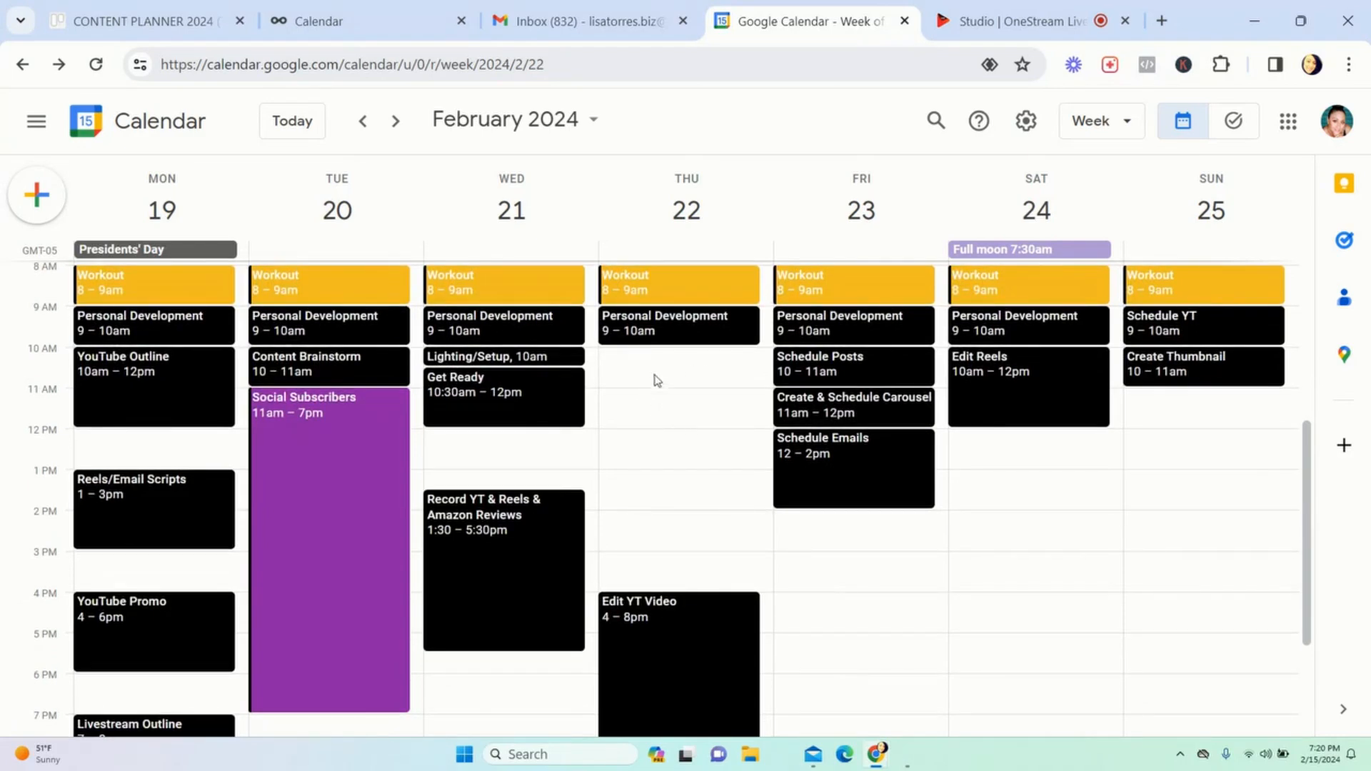
scroll(668, 489, "down", 3)
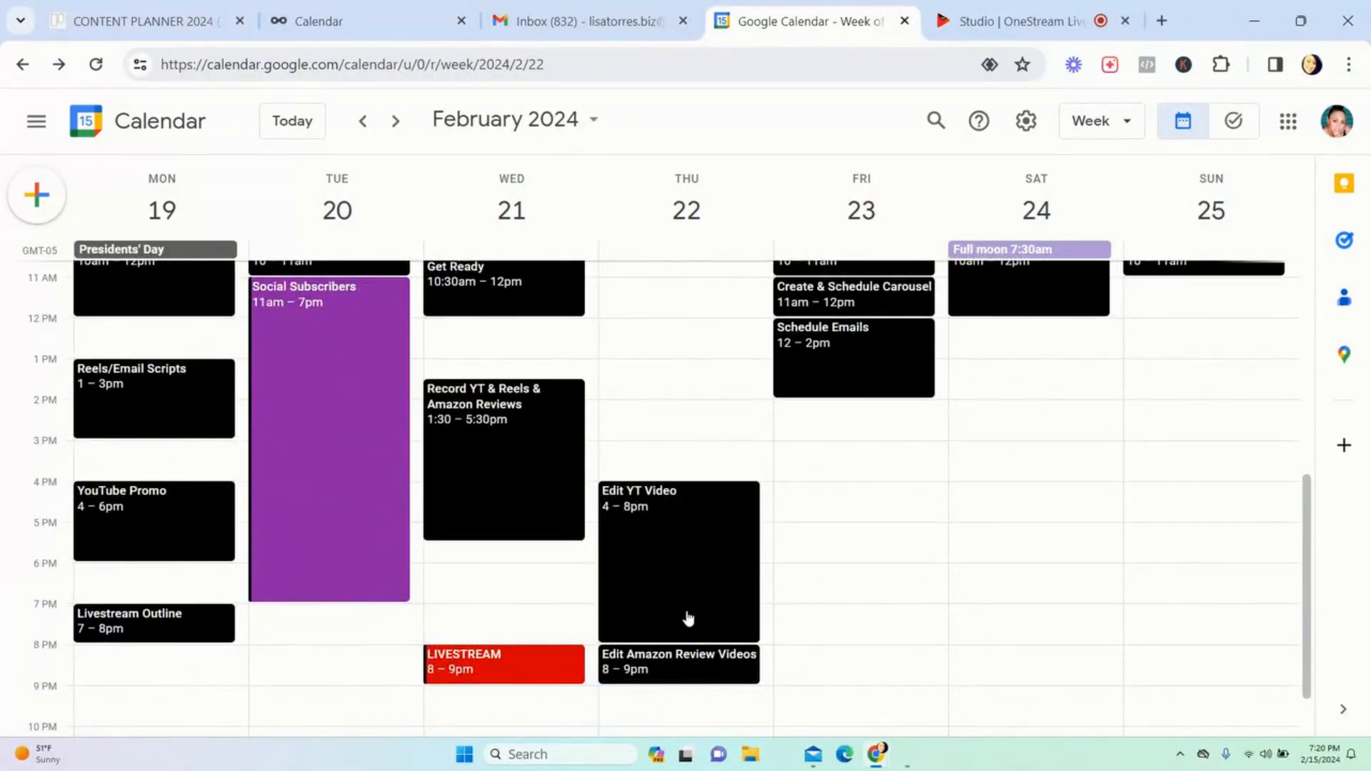
scroll(685, 628, "up", 2)
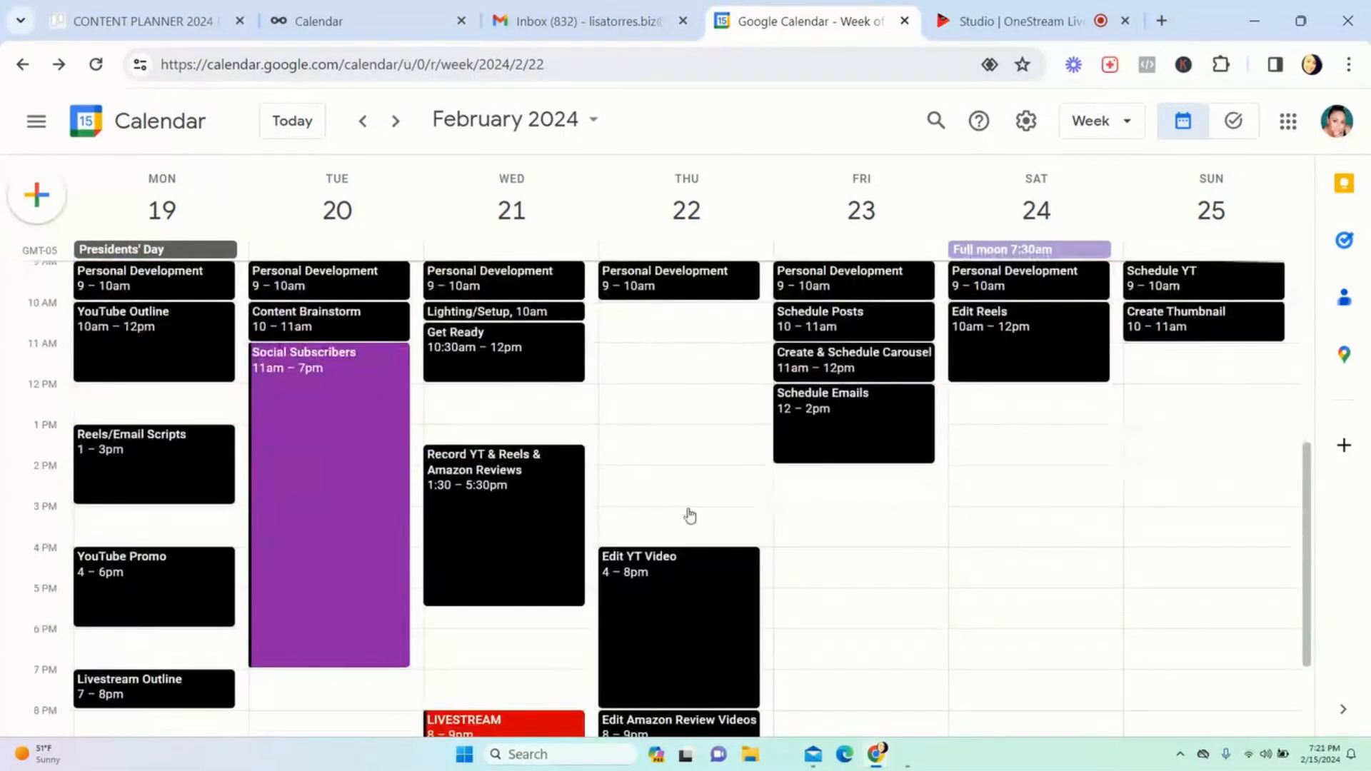
left_click_drag(690, 593, 692, 360)
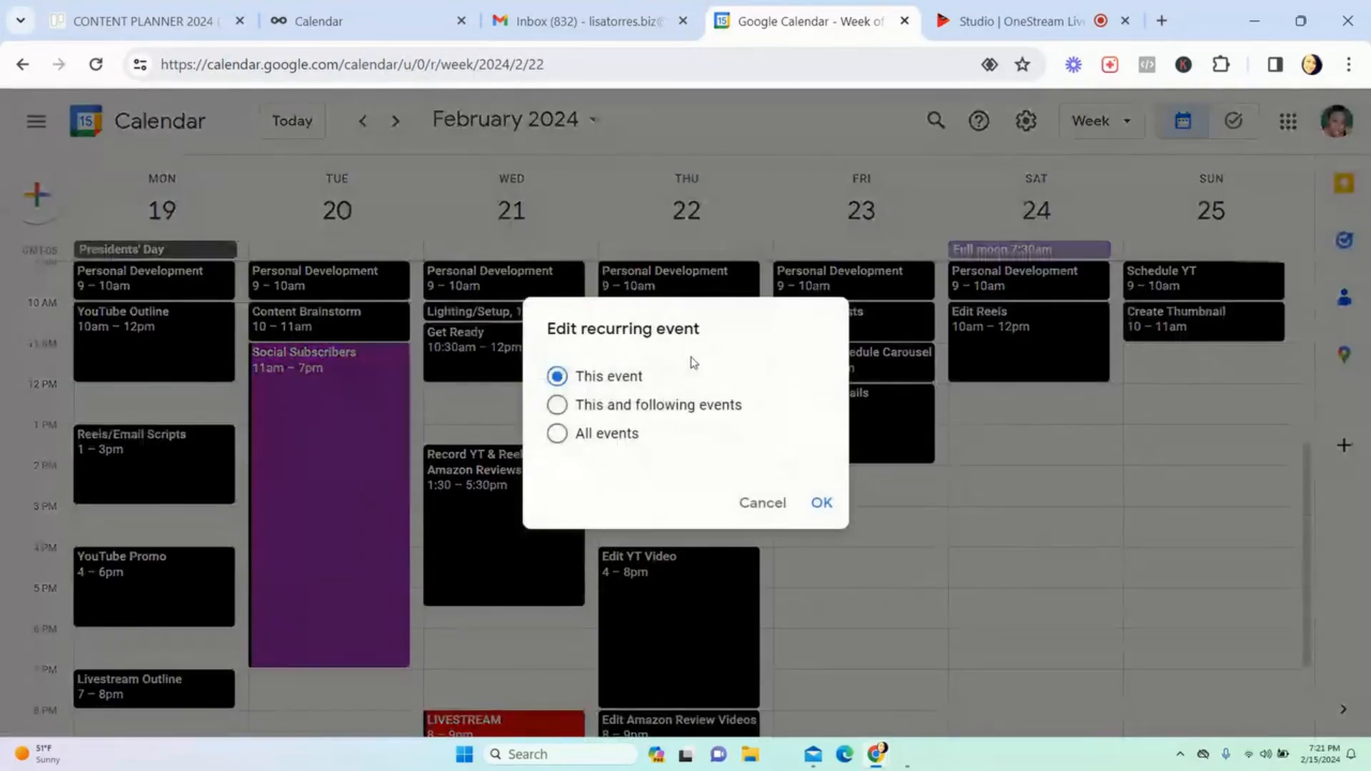
key("Return")
scroll(667, 474, "down", 1)
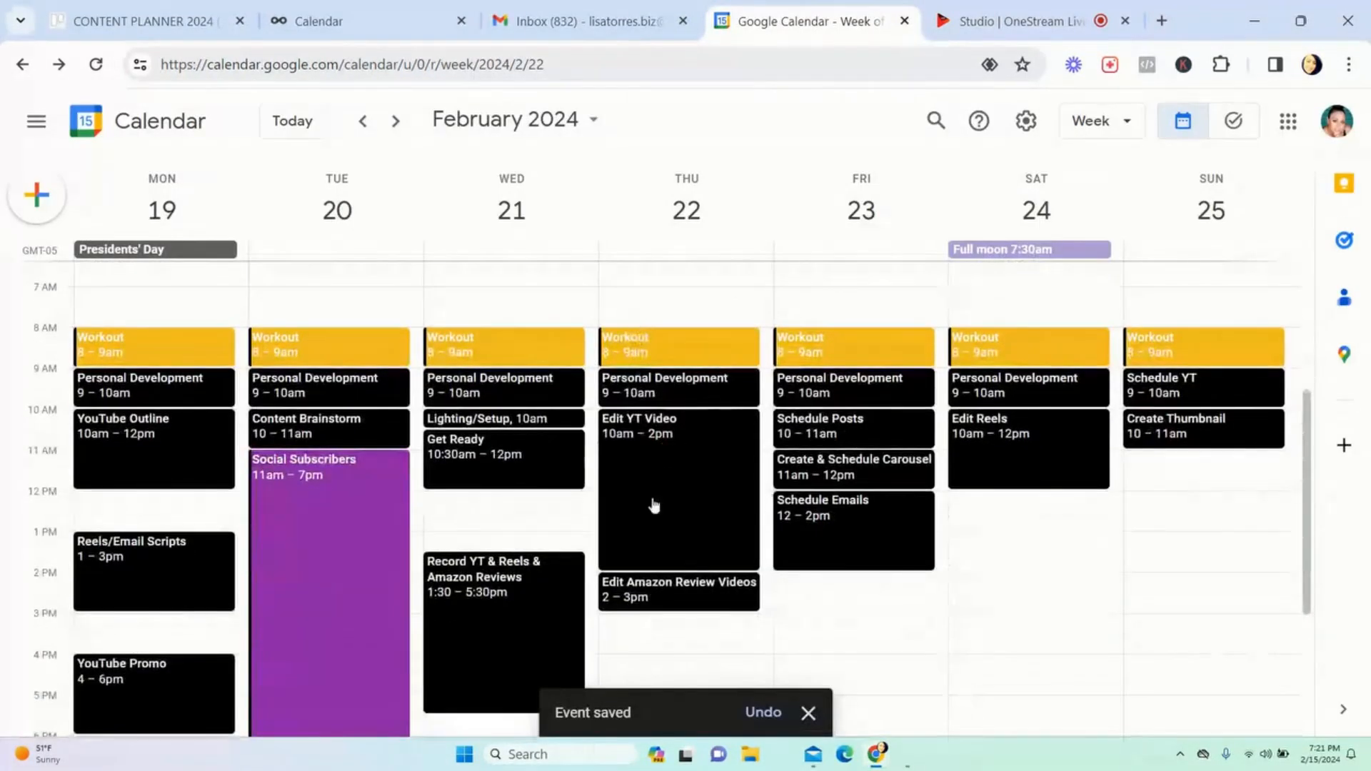
scroll(658, 585, "down", 1)
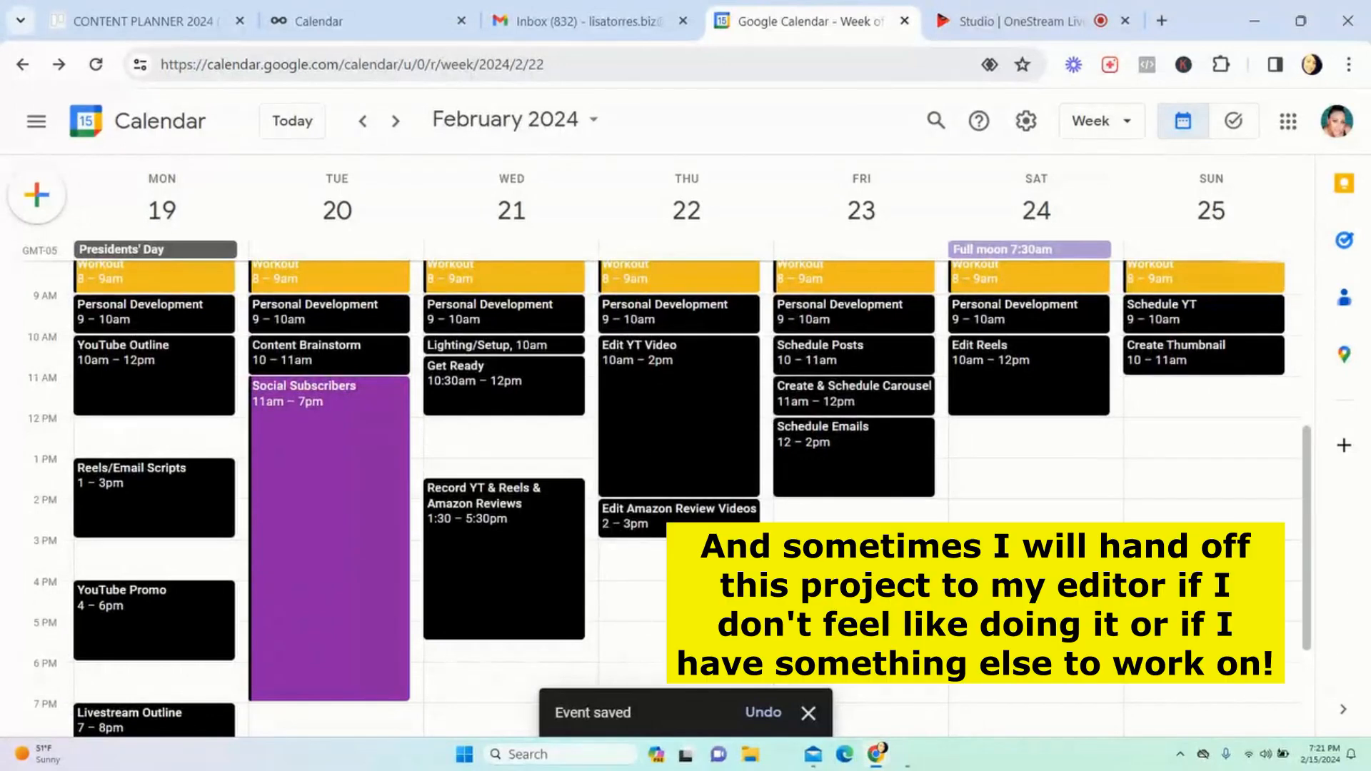
scroll(650, 407, "down", 2)
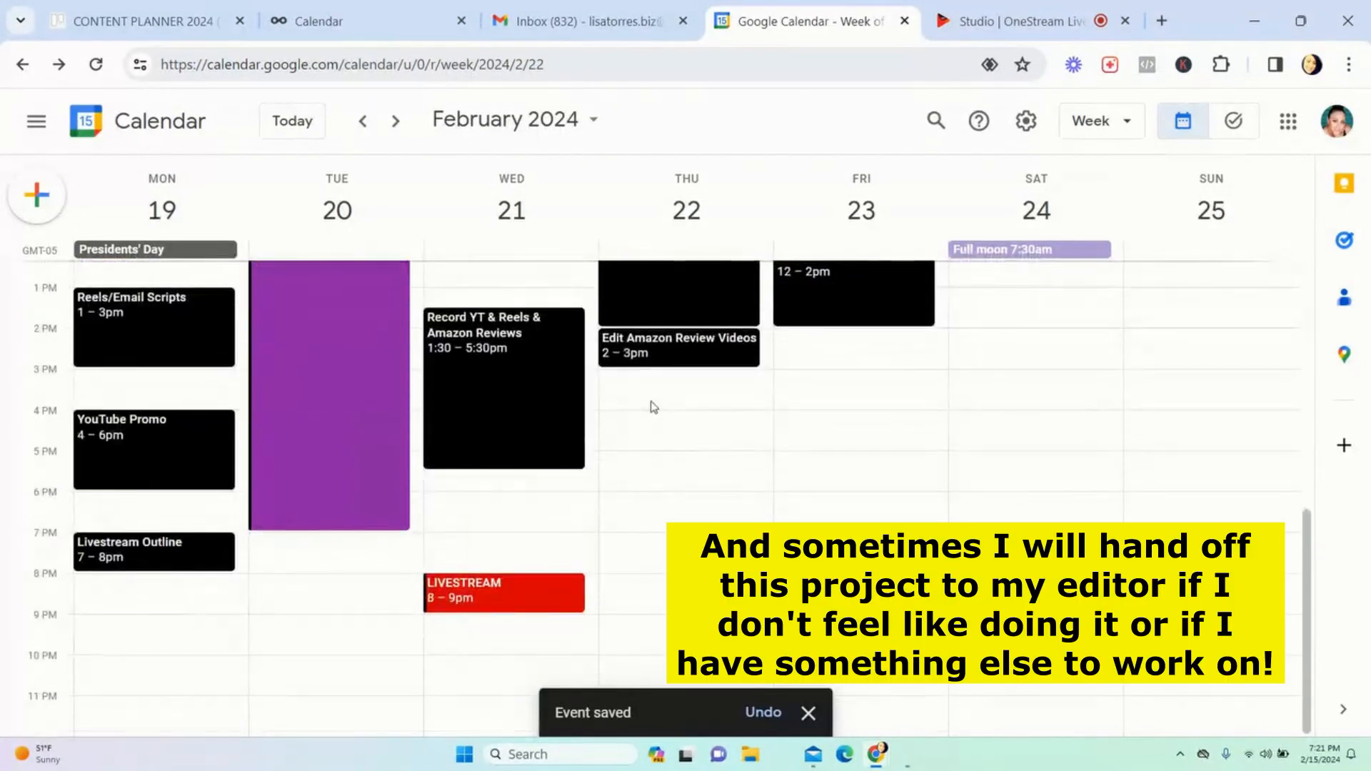
scroll(691, 443, "up", 3)
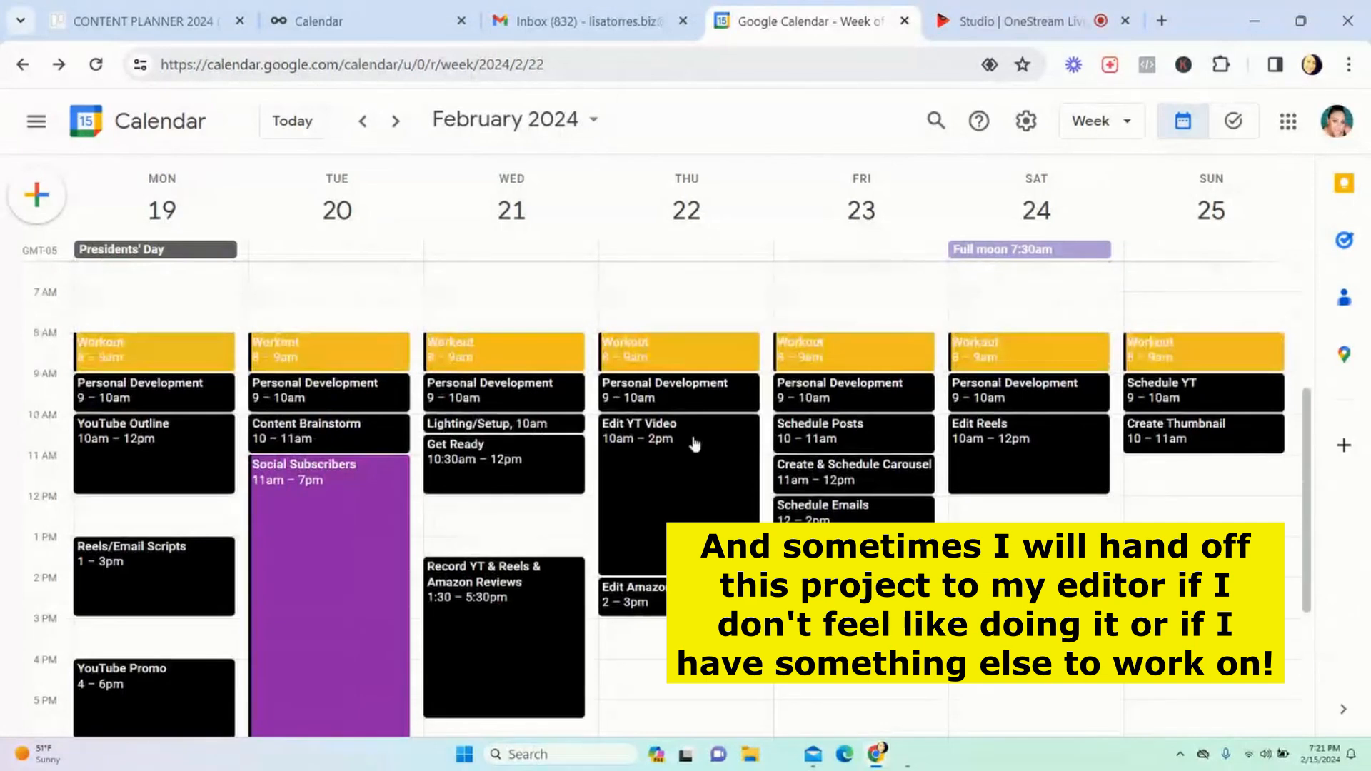
scroll(668, 307, "up", 3)
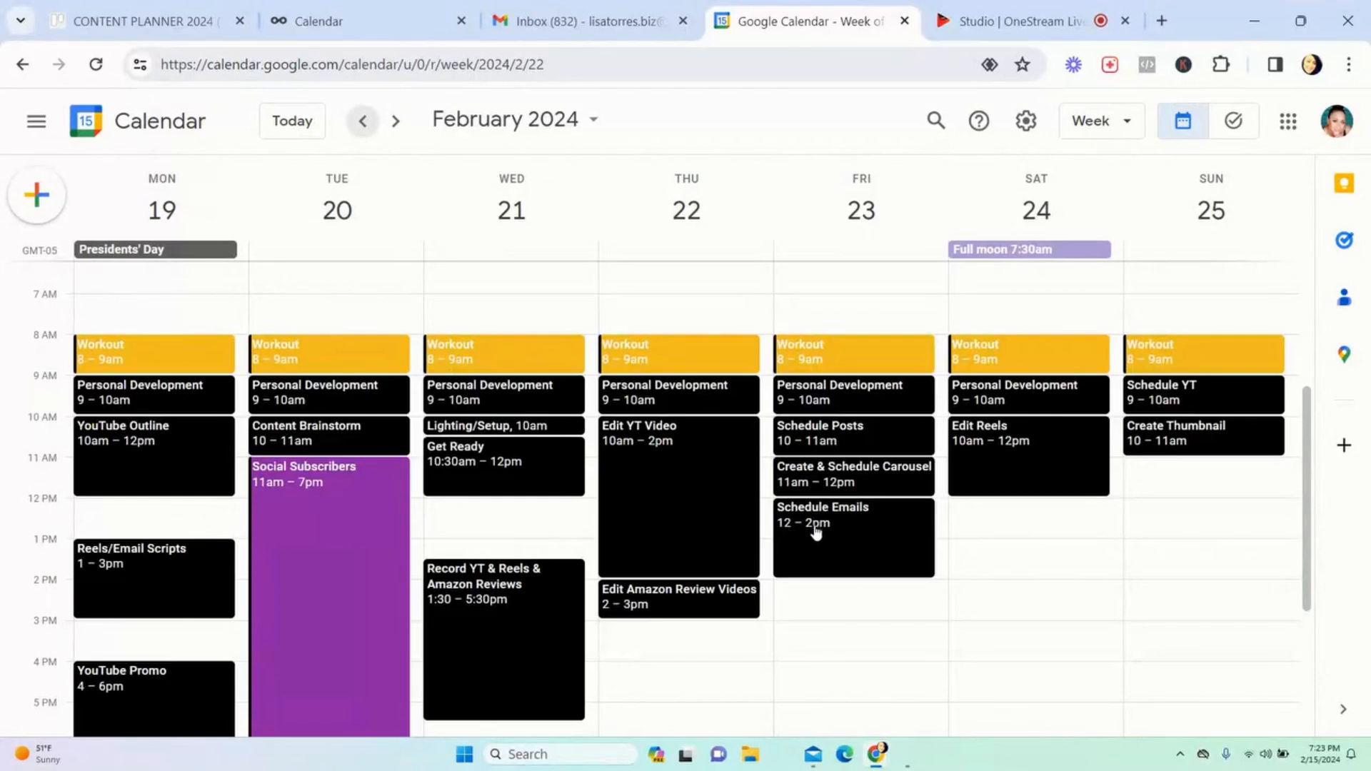
Step: Start an event titled Social Subscribers on Friday, February 23 in the Content Planner calendar and color it purple
scroll(847, 593, "down", 2)
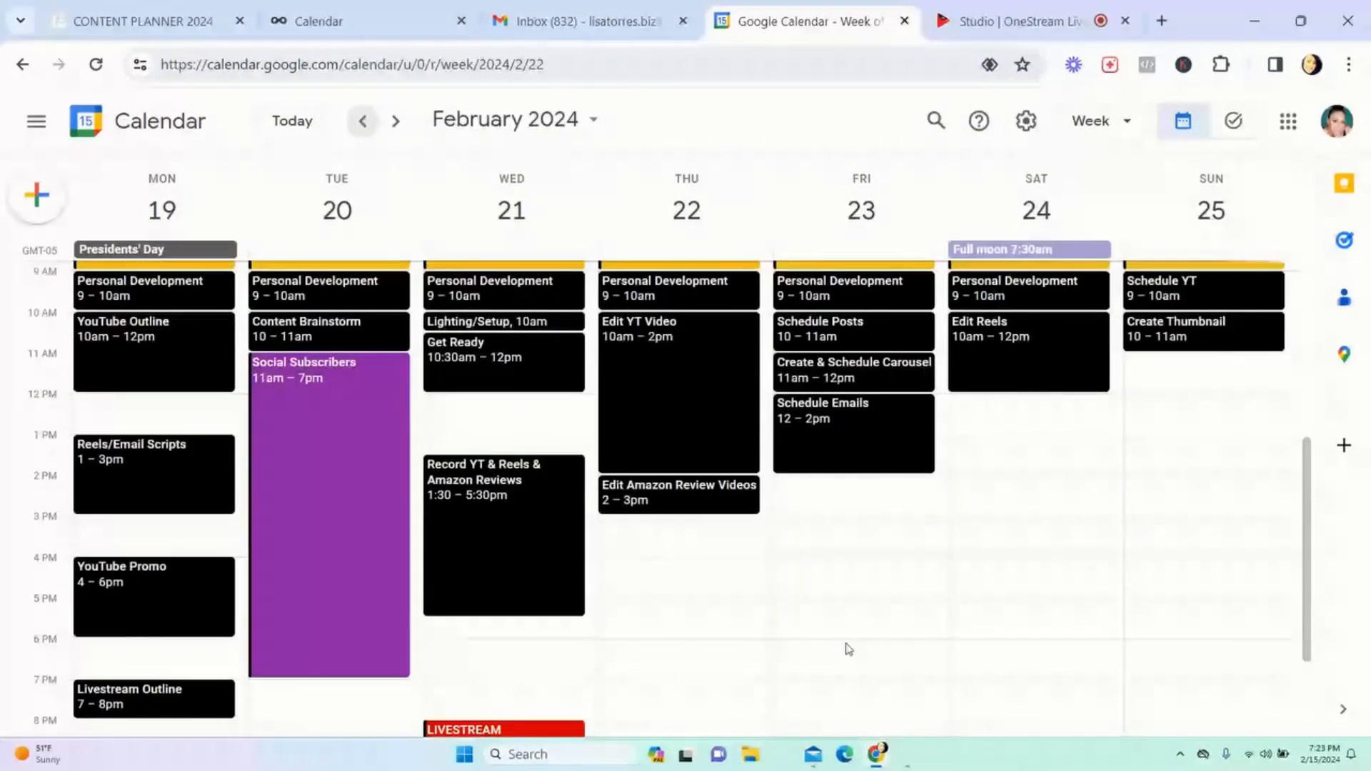
scroll(849, 647, "down", 1)
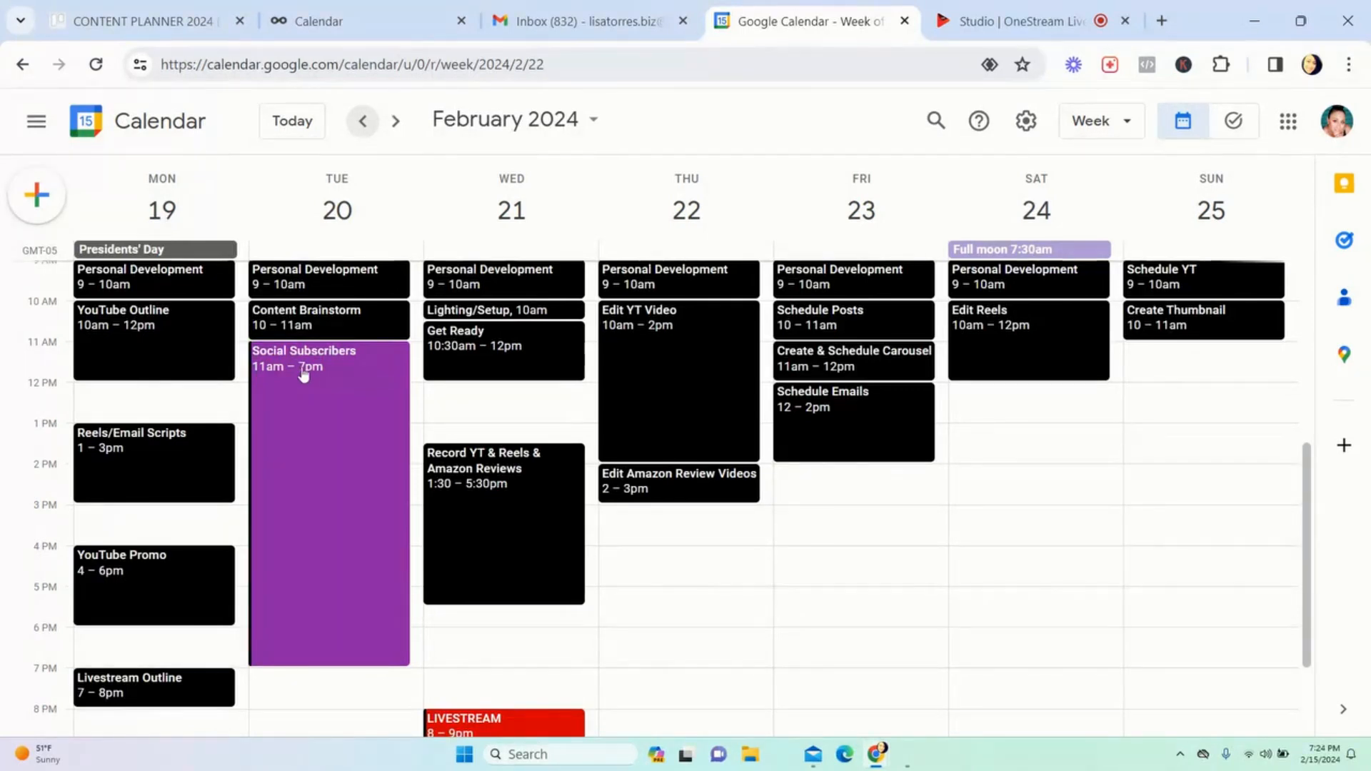
left_click(827, 480)
type("Soci")
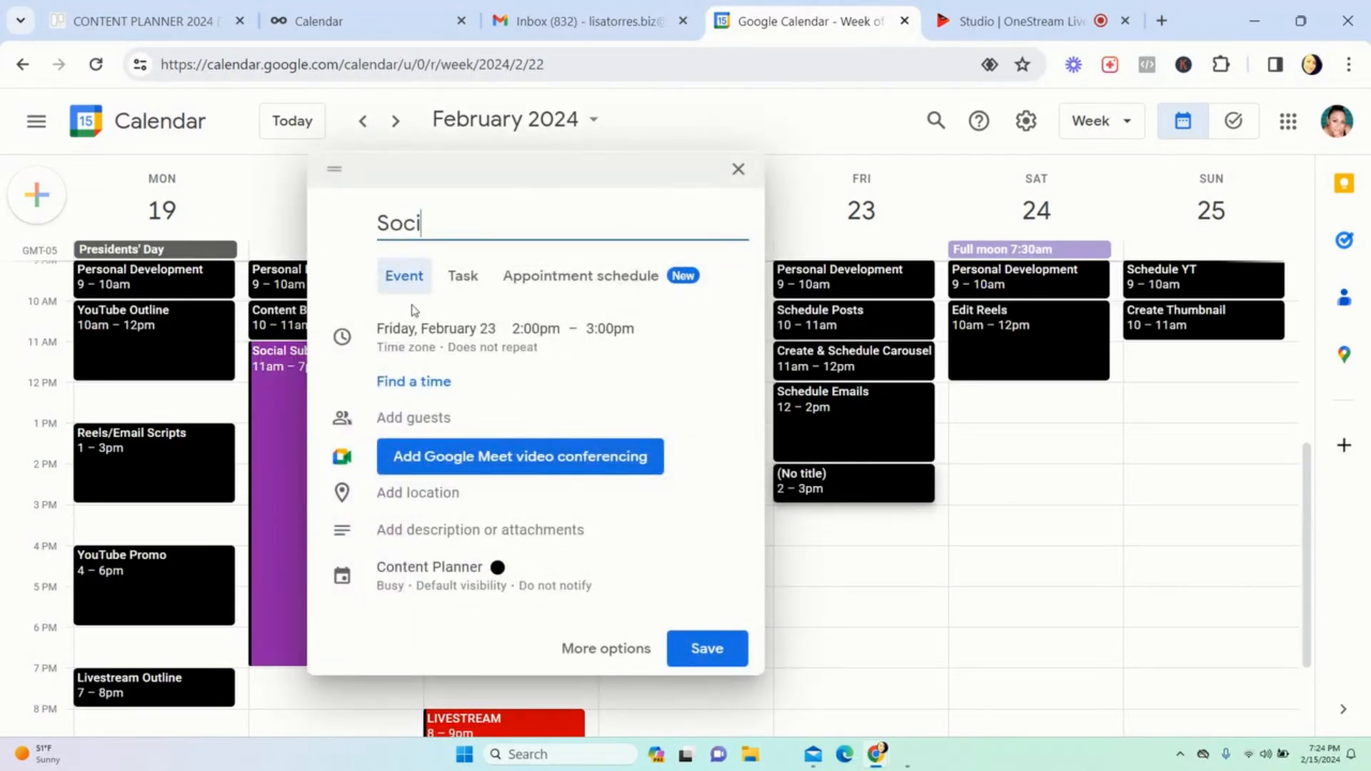
type("al Subscrib")
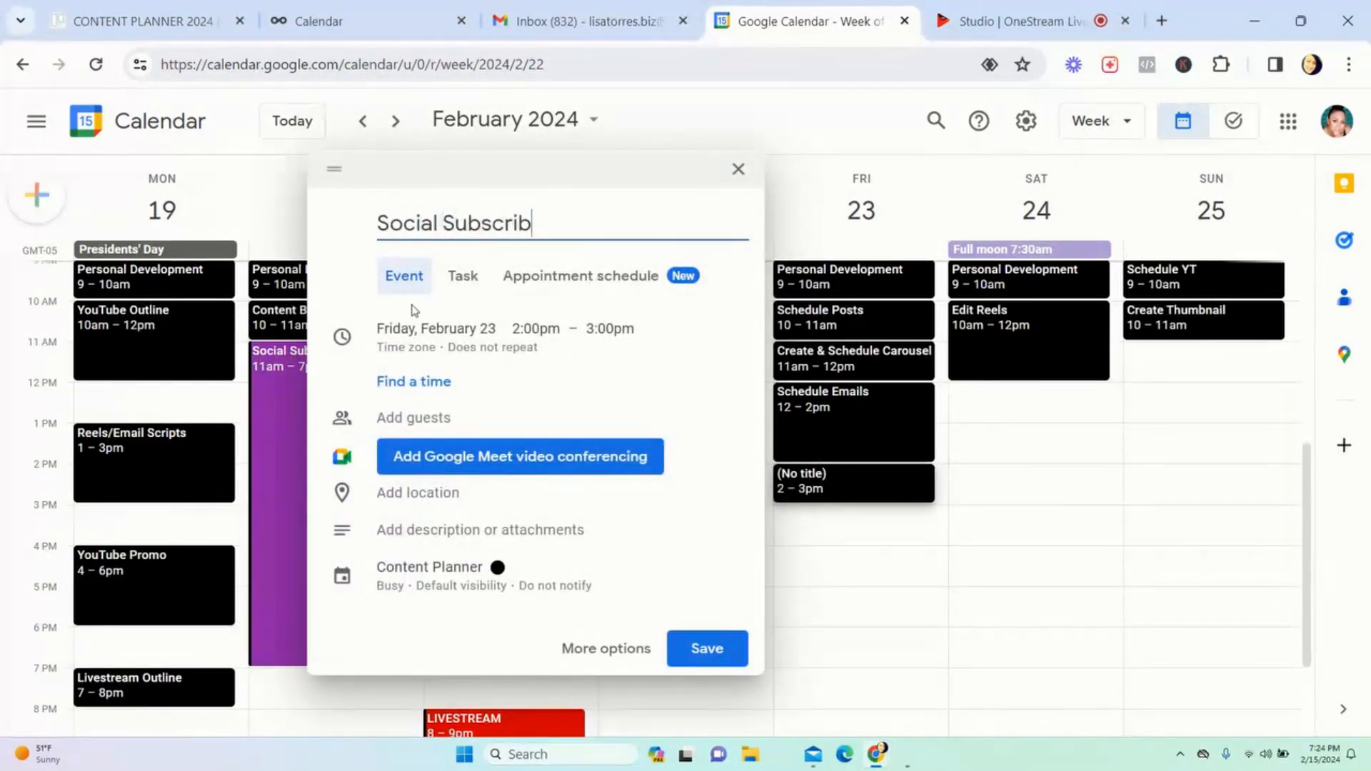
type("ers")
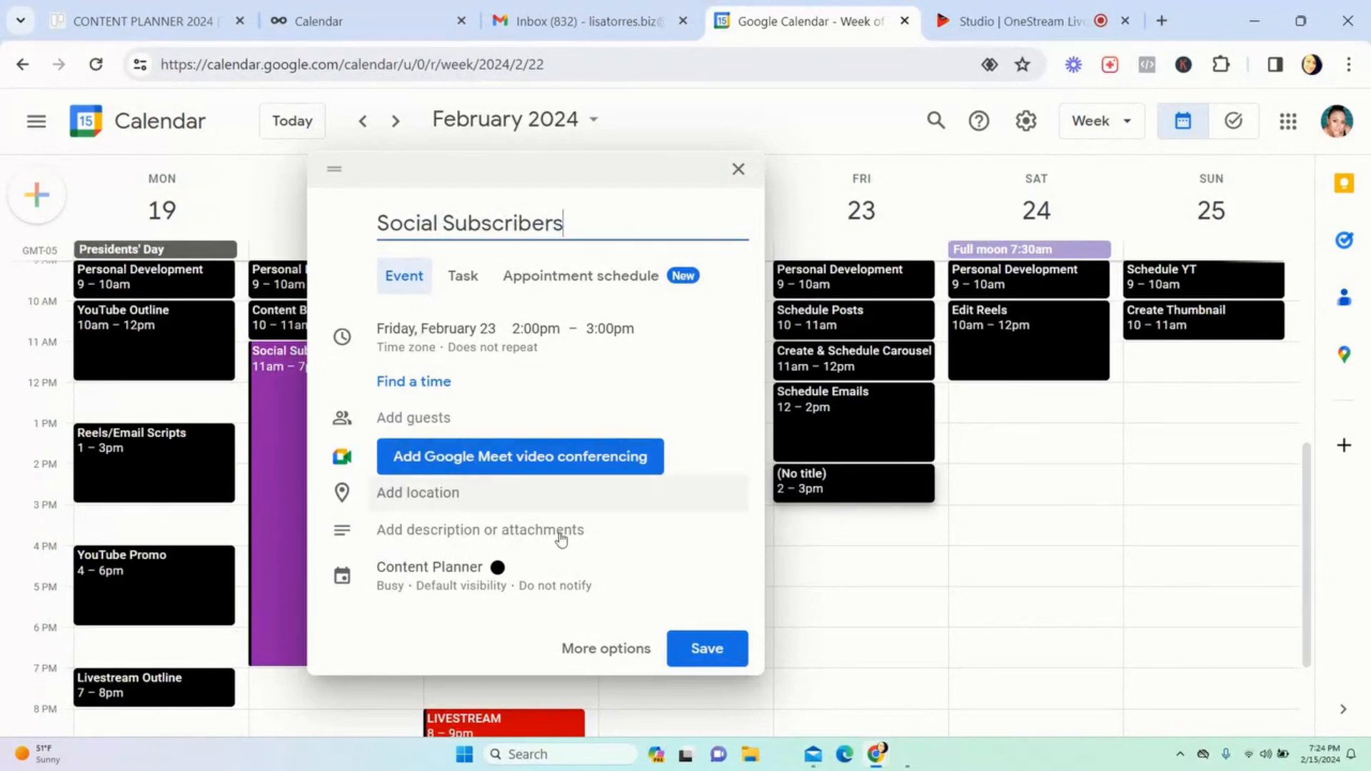
left_click(609, 650)
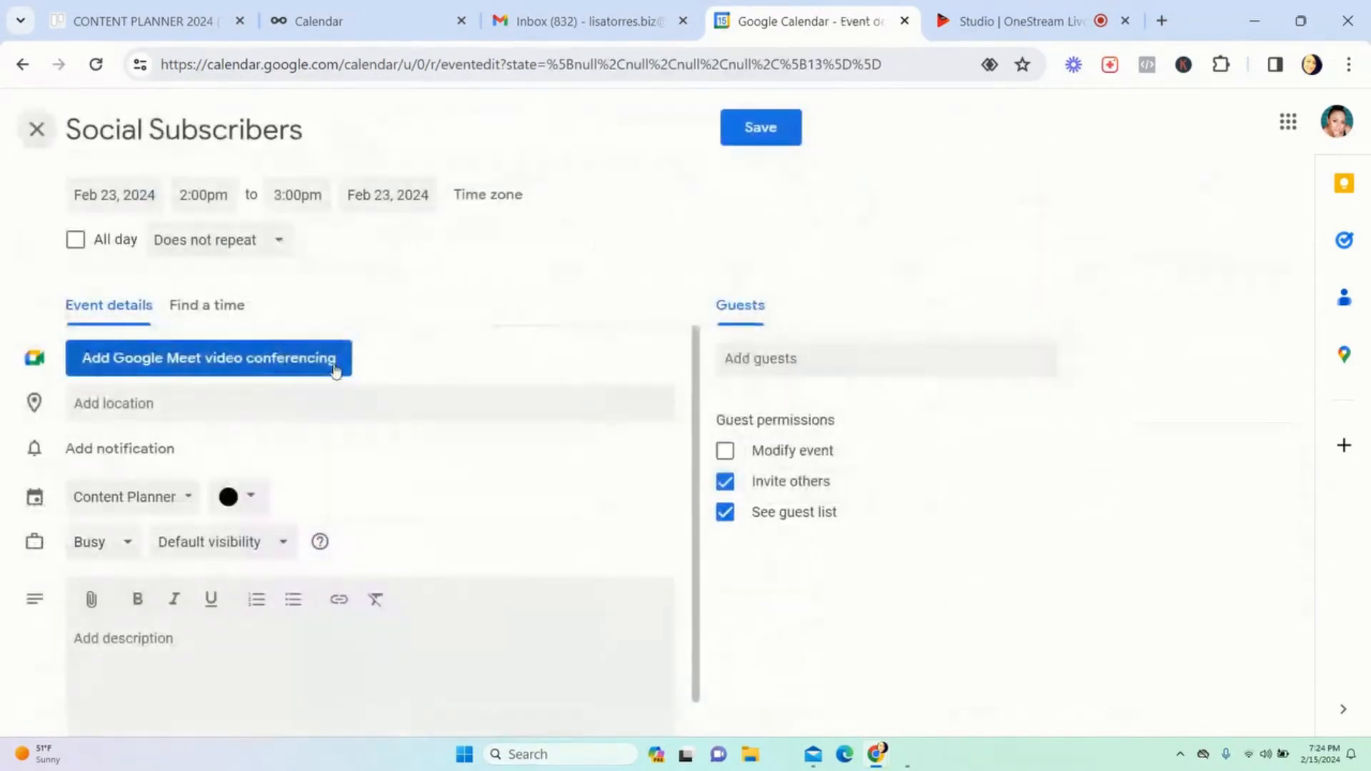
left_click(256, 496)
left_click(254, 596)
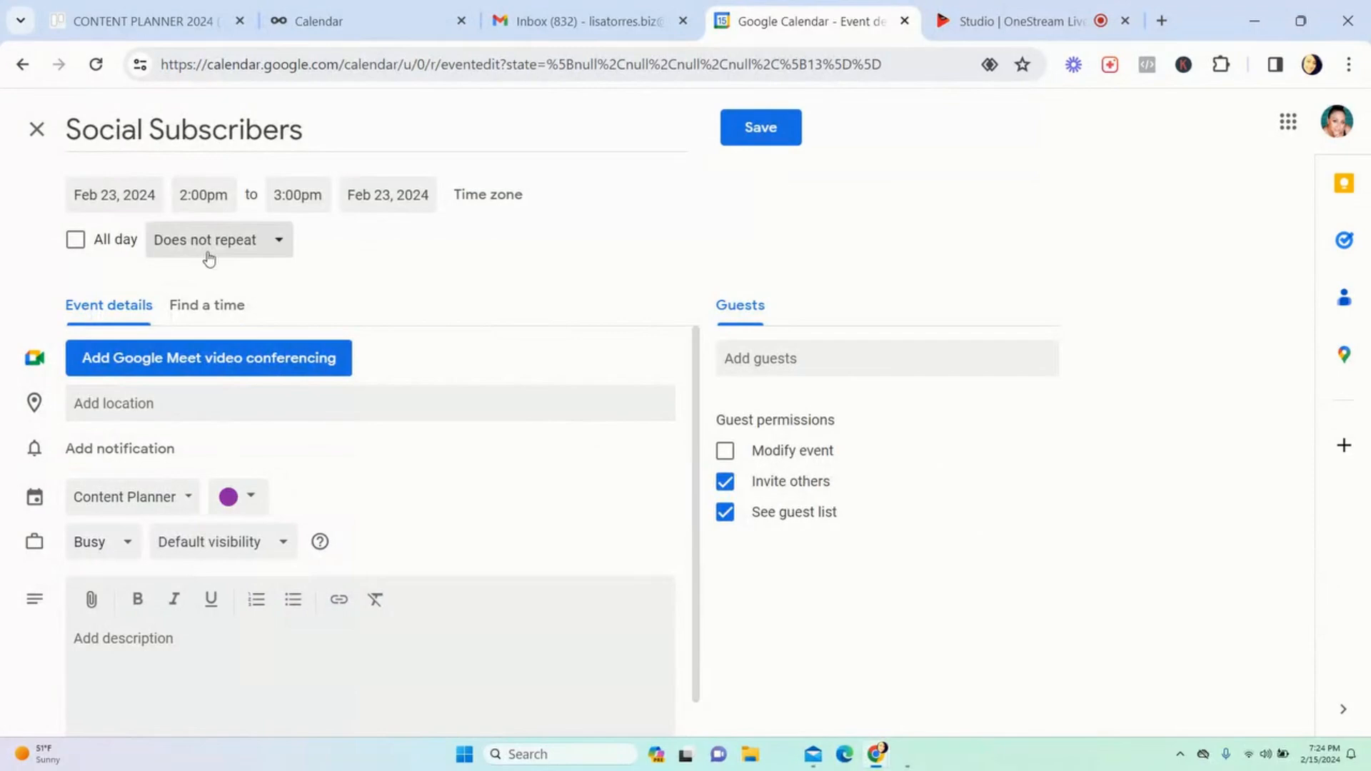
Step: Set the Social Subscribers event's time to 4:00pm–8:00pm and save it
left_click(305, 191)
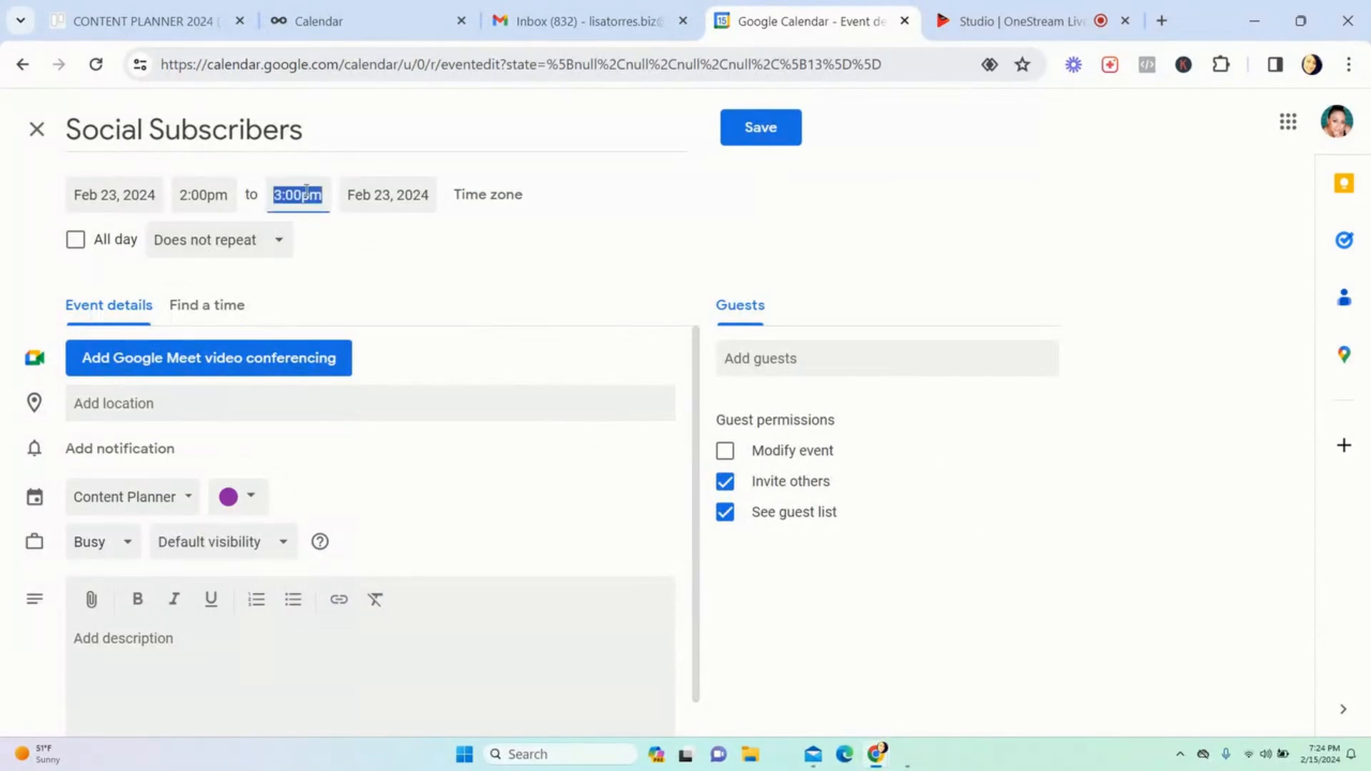
left_click(223, 194)
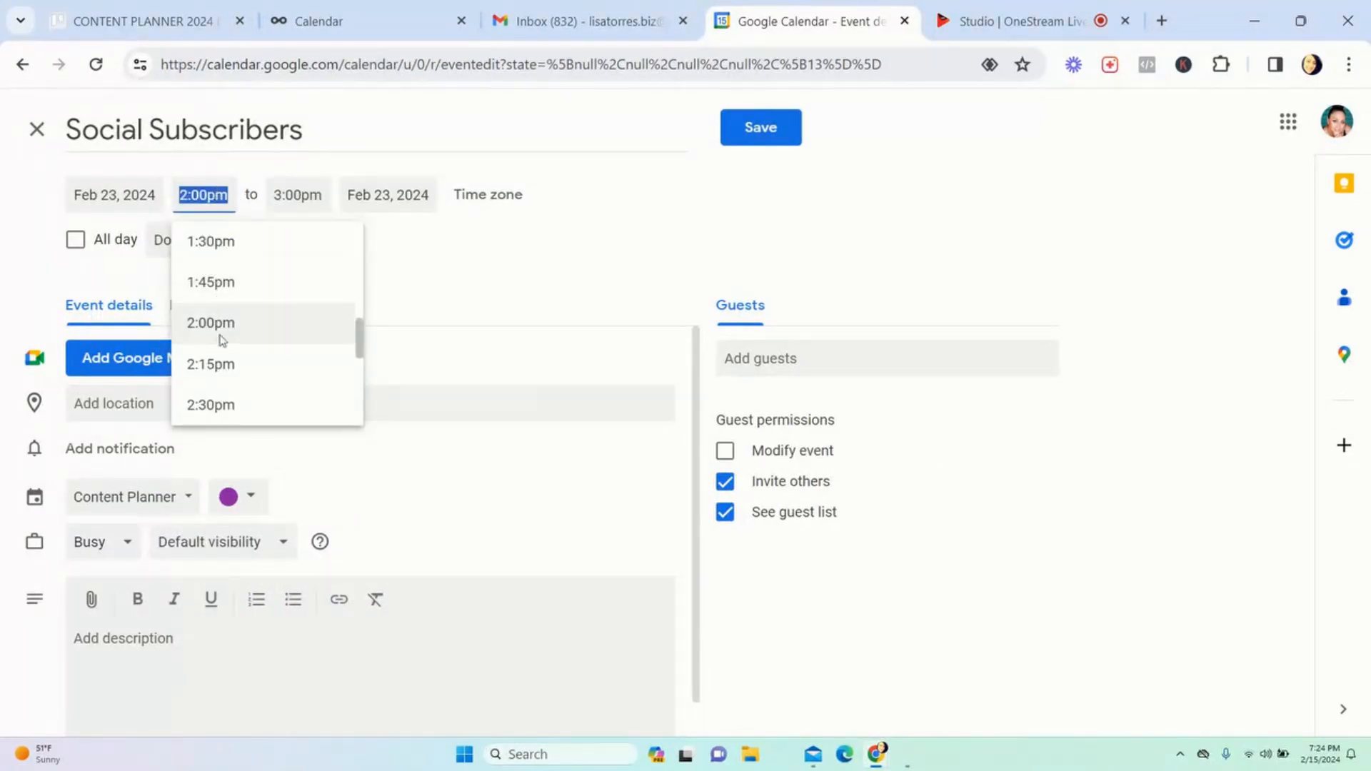
scroll(221, 331, "down", 4)
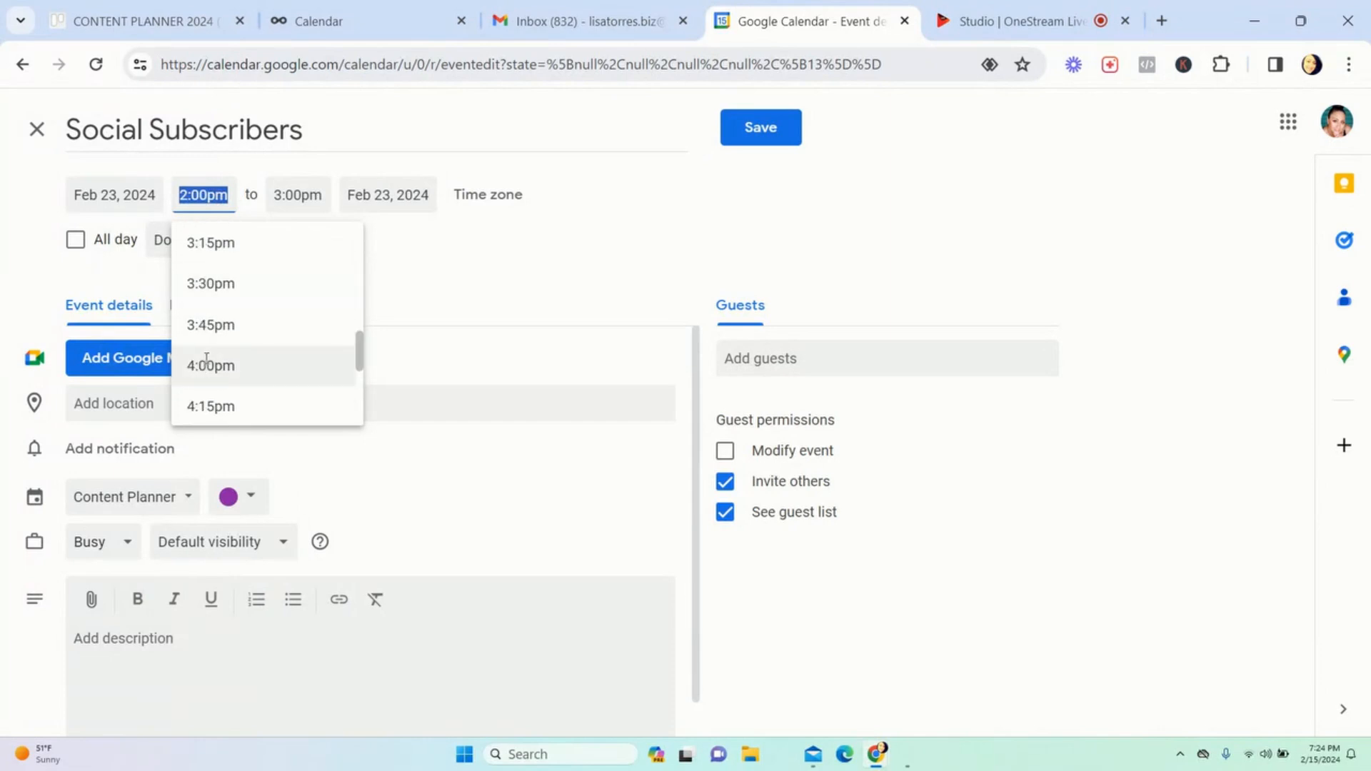
right_click(207, 369)
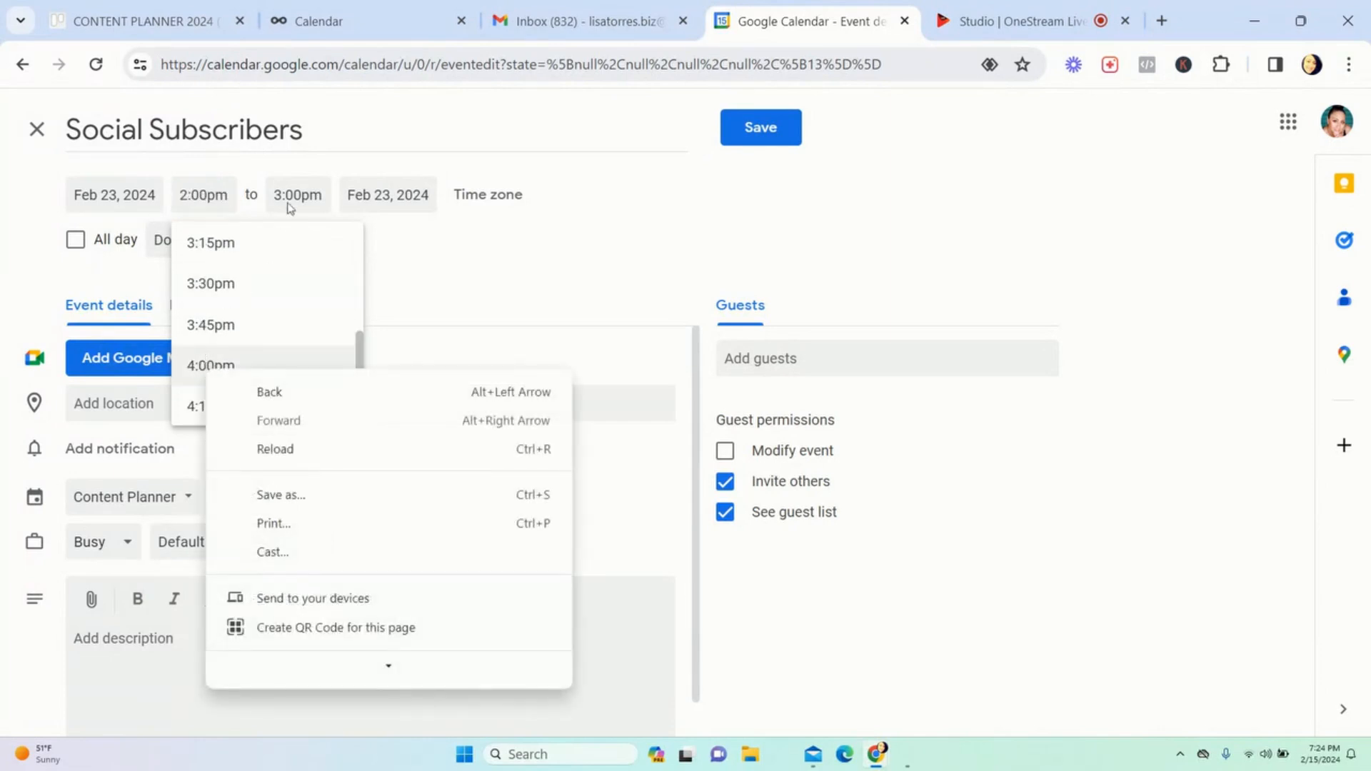
left_click(208, 367)
left_click(298, 195)
scroll(316, 317, "down", 1)
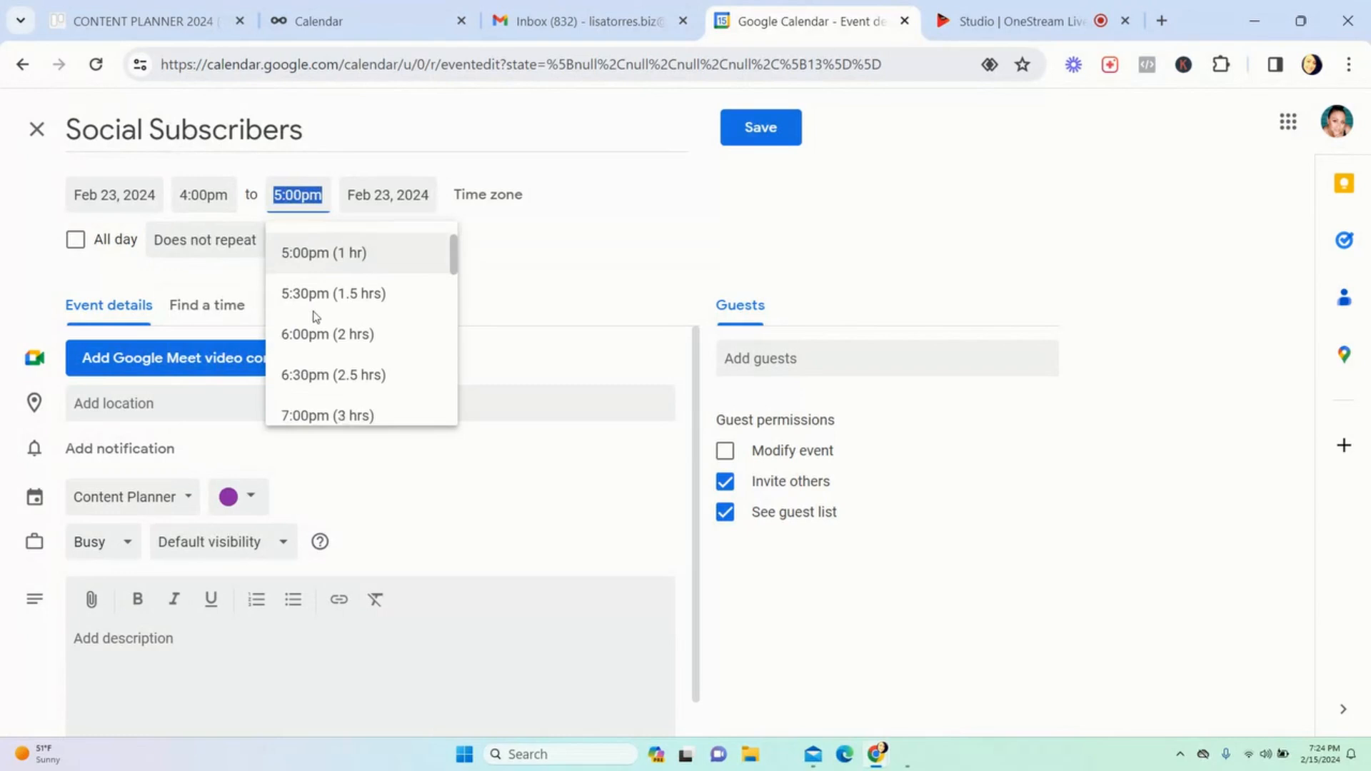
scroll(316, 317, "down", 1)
scroll(315, 368, "down", 2)
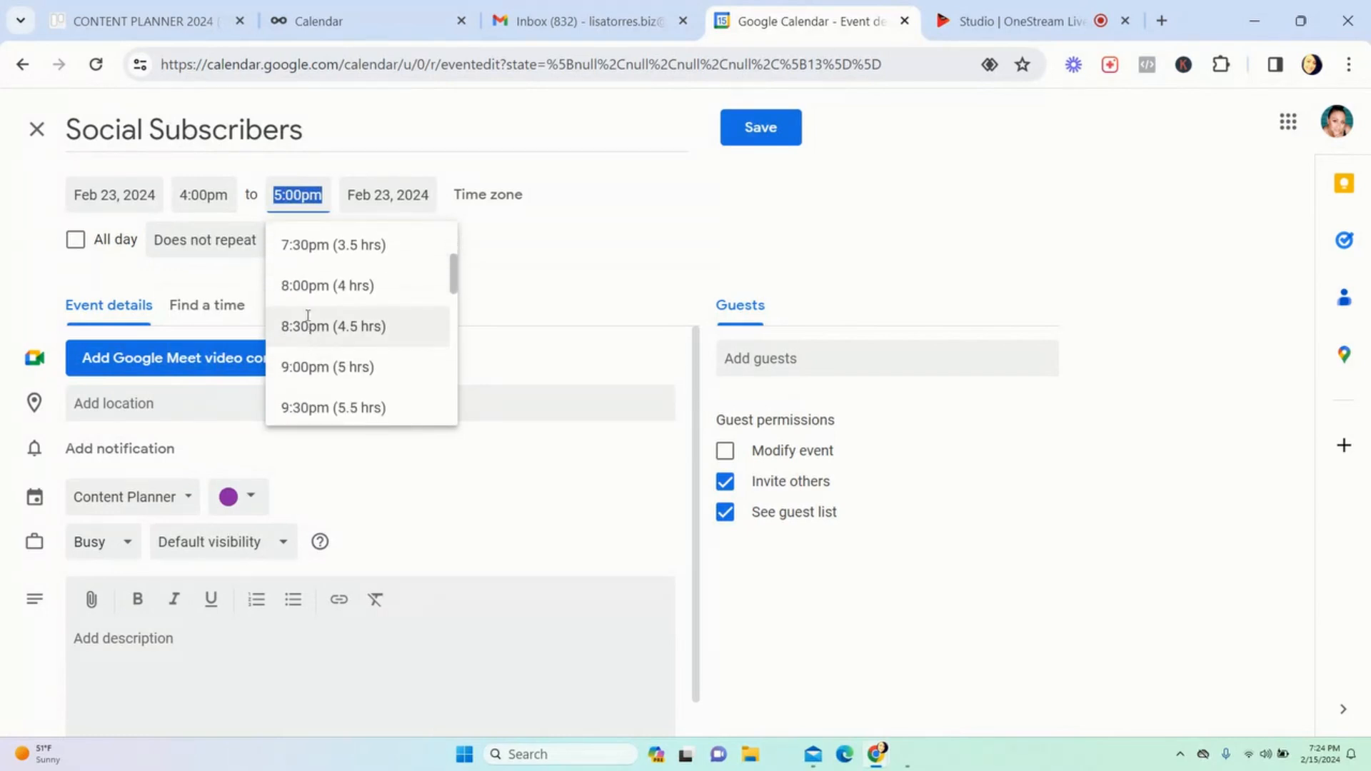
left_click(304, 293)
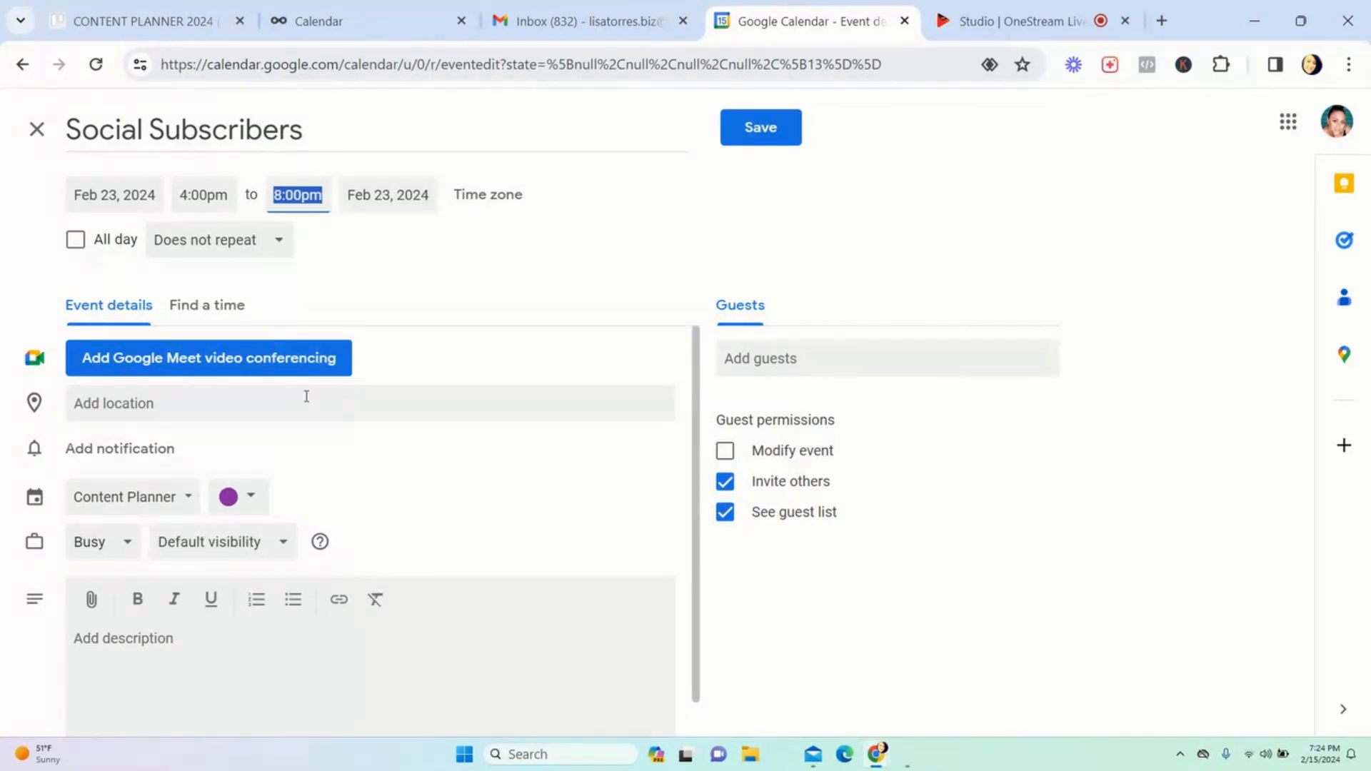
left_click(748, 140)
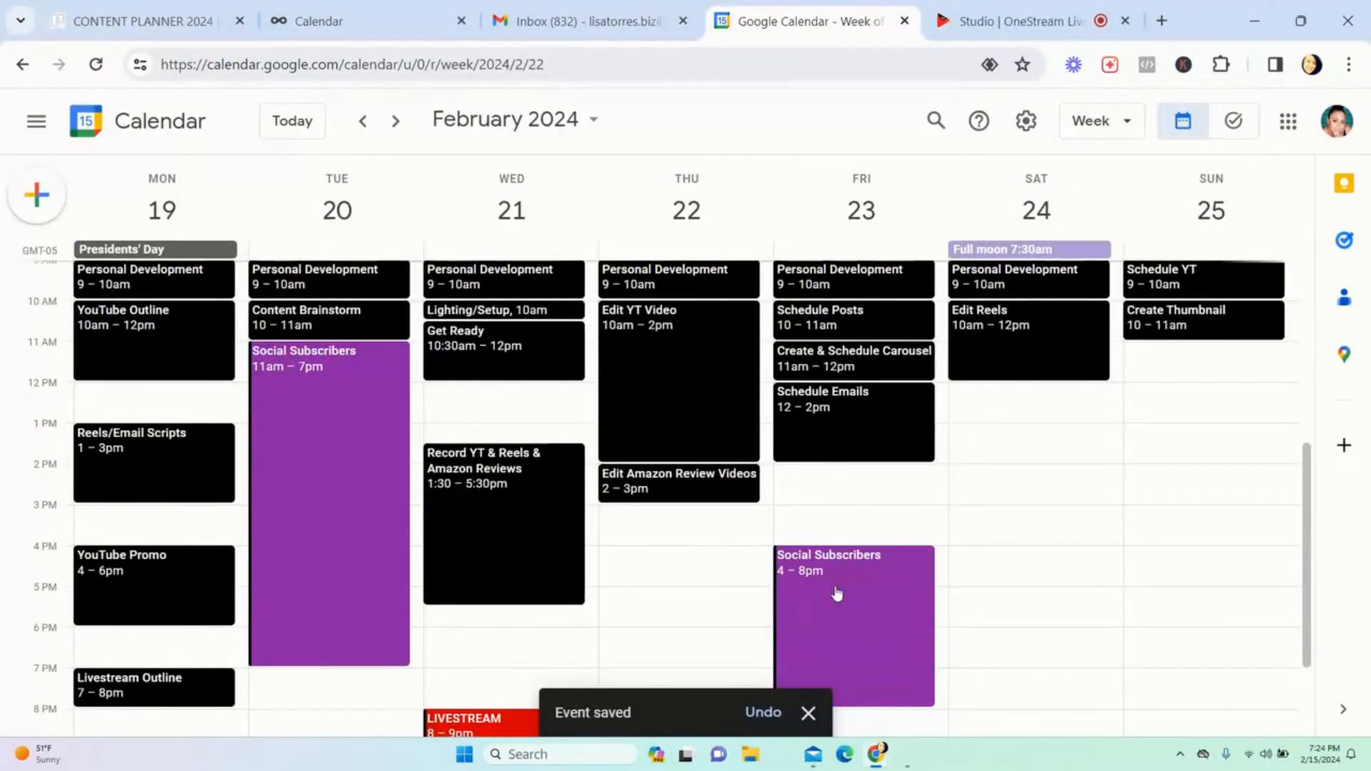
Step: Move Friday's Social Subscribers event to Sunday, February 25, keeping the 4–8pm slot
scroll(843, 603, "down", 1)
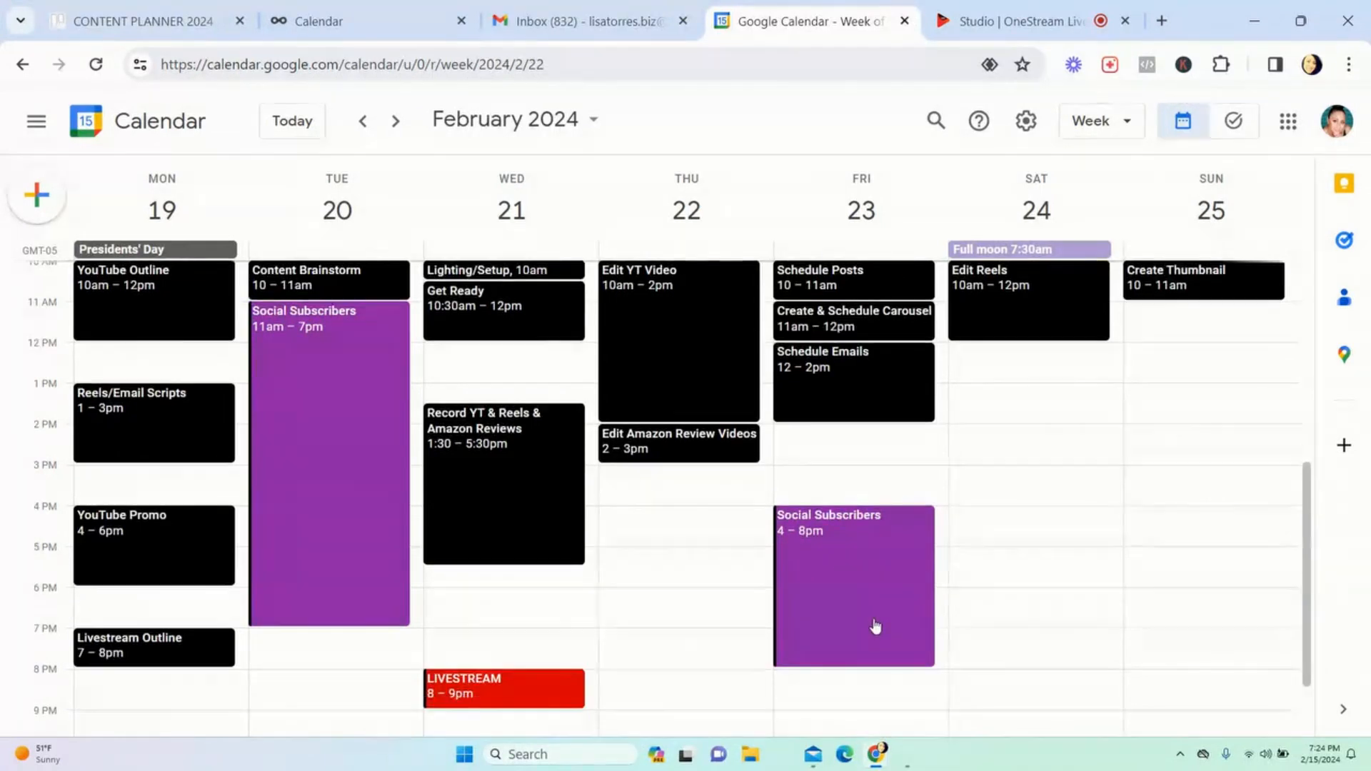
left_click_drag(845, 615, 1178, 610)
scroll(1199, 603, "up", 3)
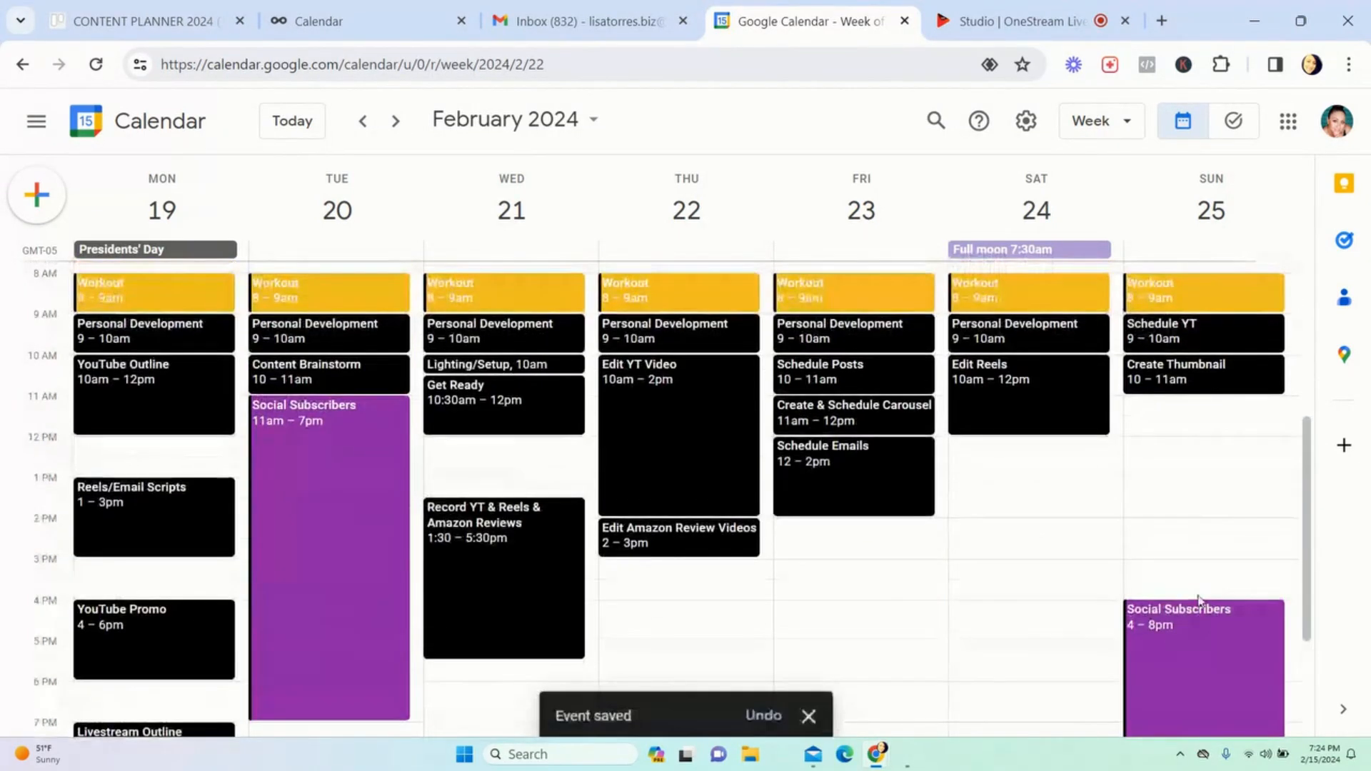
Step: Examine the whole February 19–25 week, from the morning workouts to the evening blocks and the open afternoon slots
scroll(937, 593, "down", 3)
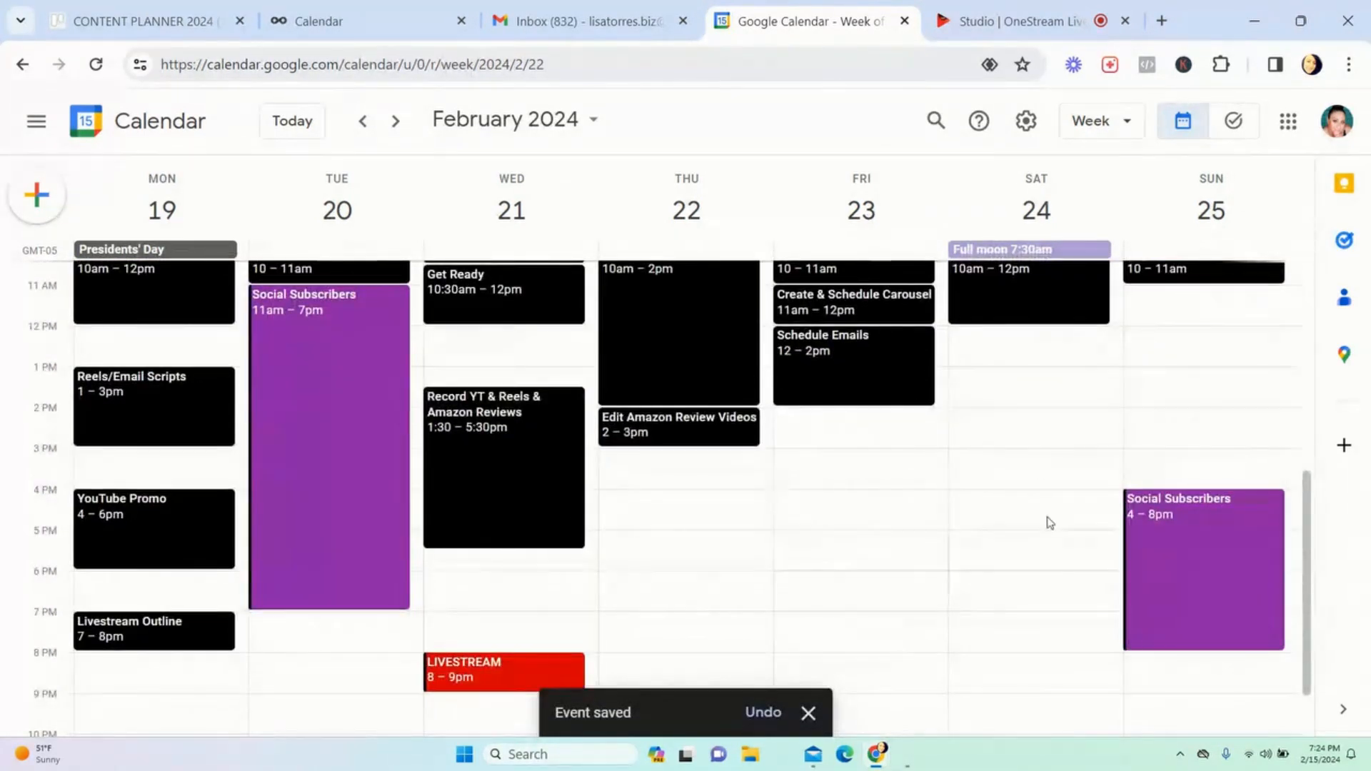
scroll(750, 542, "down", 1)
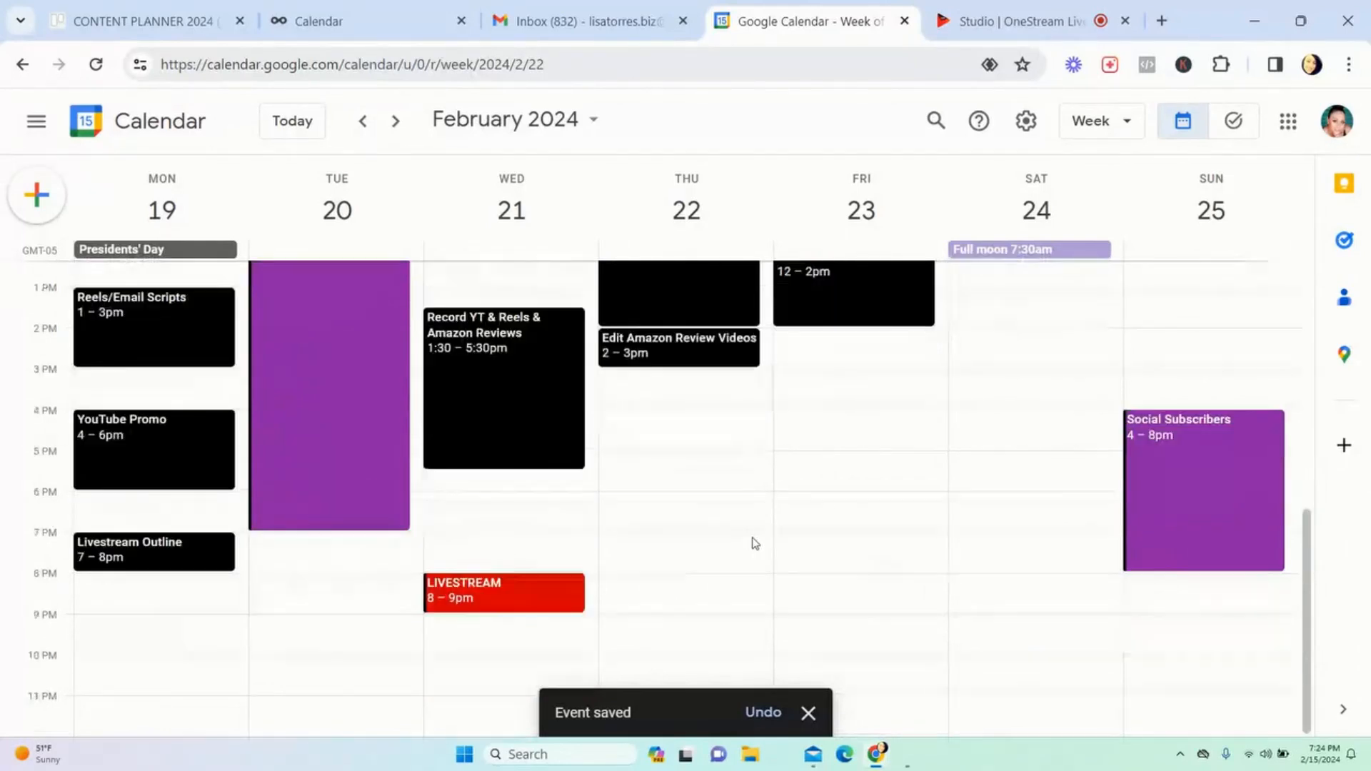
scroll(751, 541, "up", 3)
scroll(1010, 585, "down", 3)
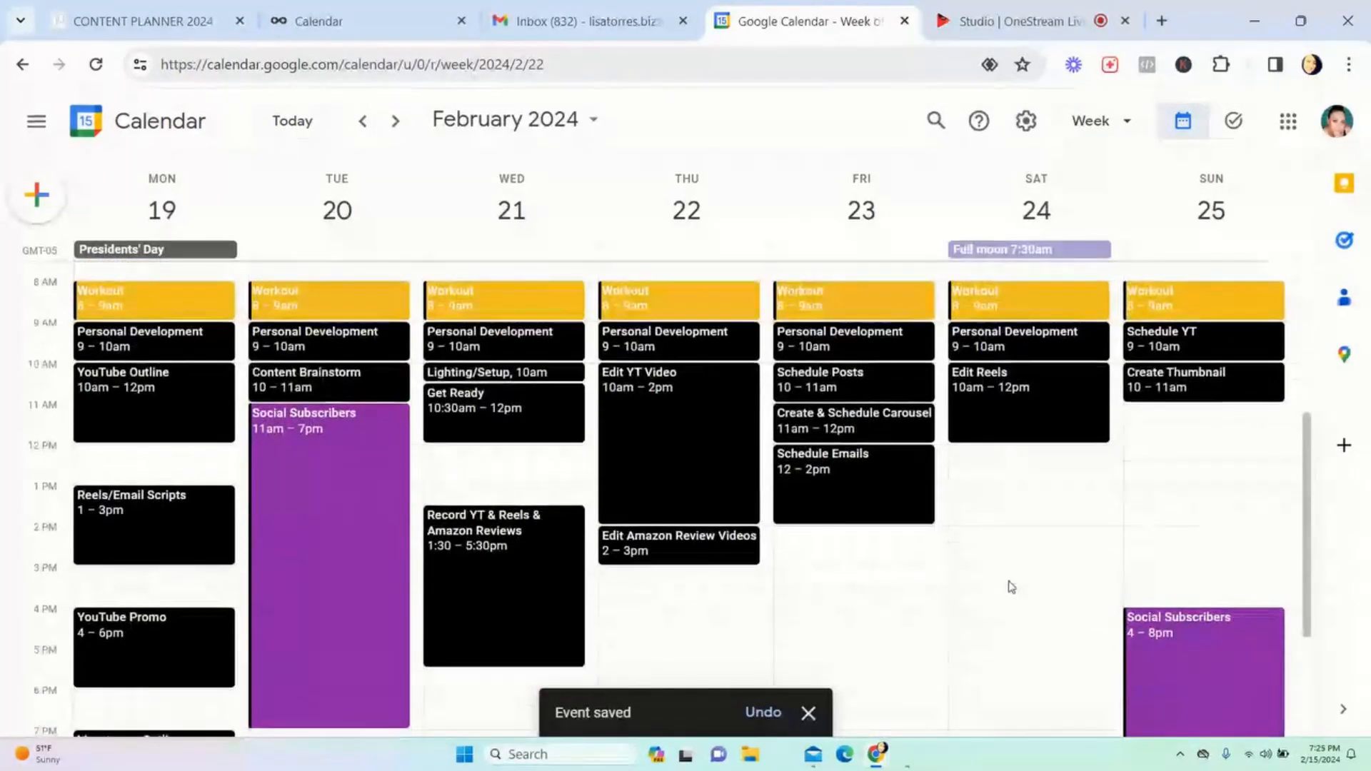
scroll(767, 560, "up", 5)
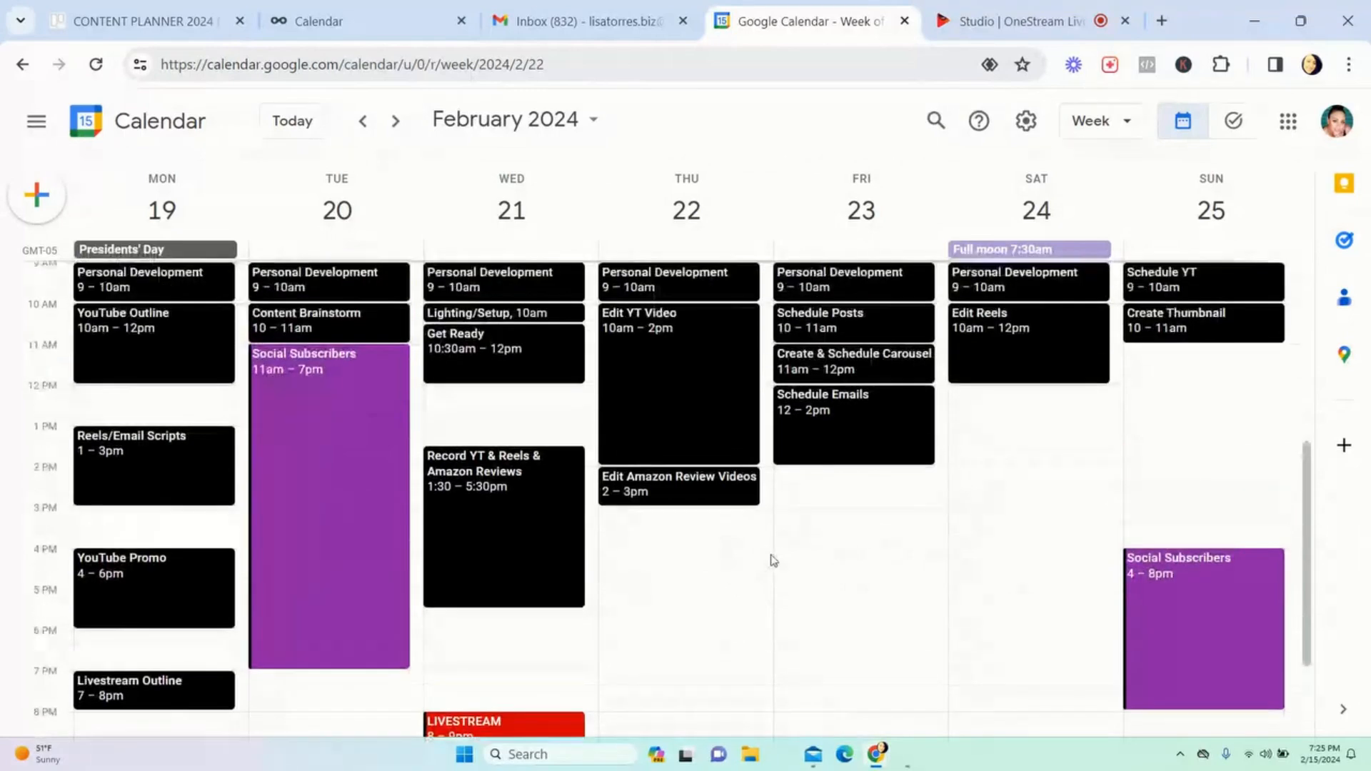
scroll(1014, 591, "down", 2)
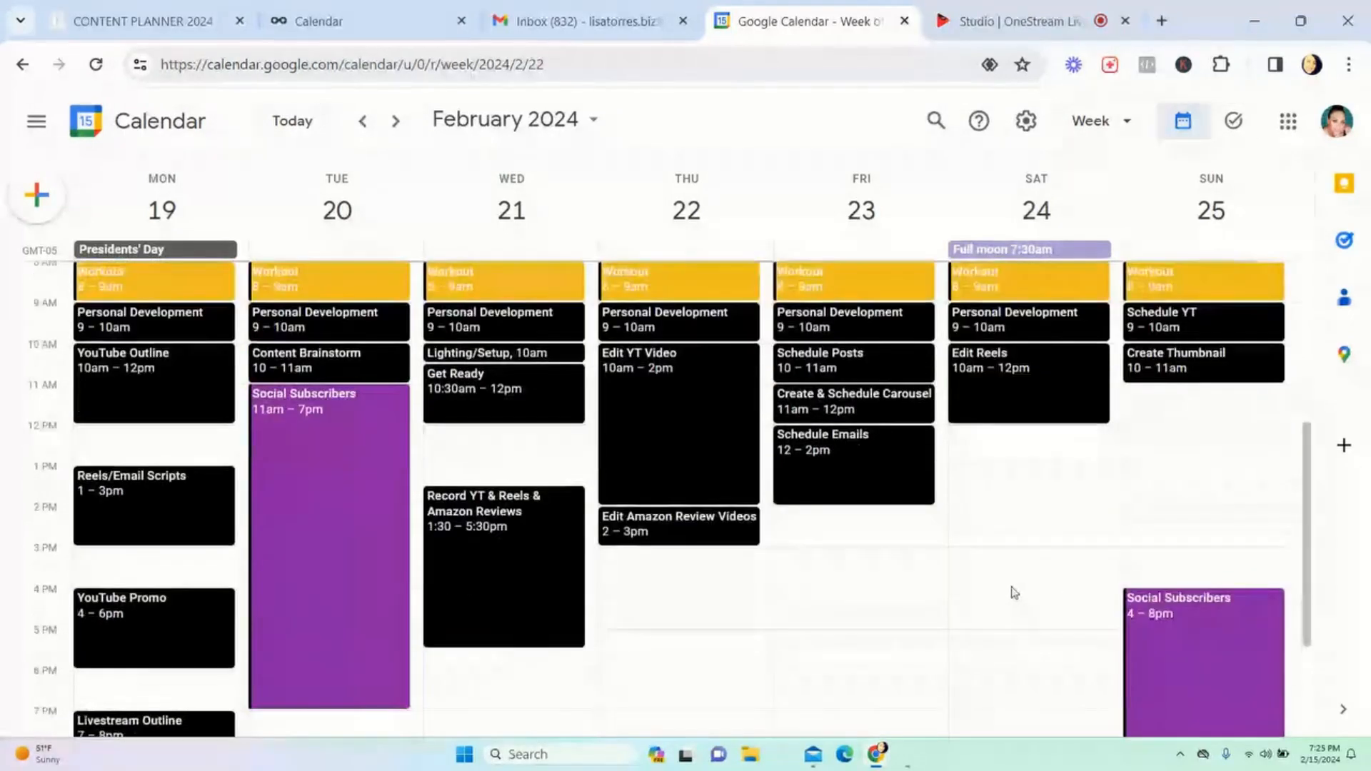
scroll(796, 588, "down", 5)
scroll(836, 587, "up", 7)
scroll(838, 588, "down", 3)
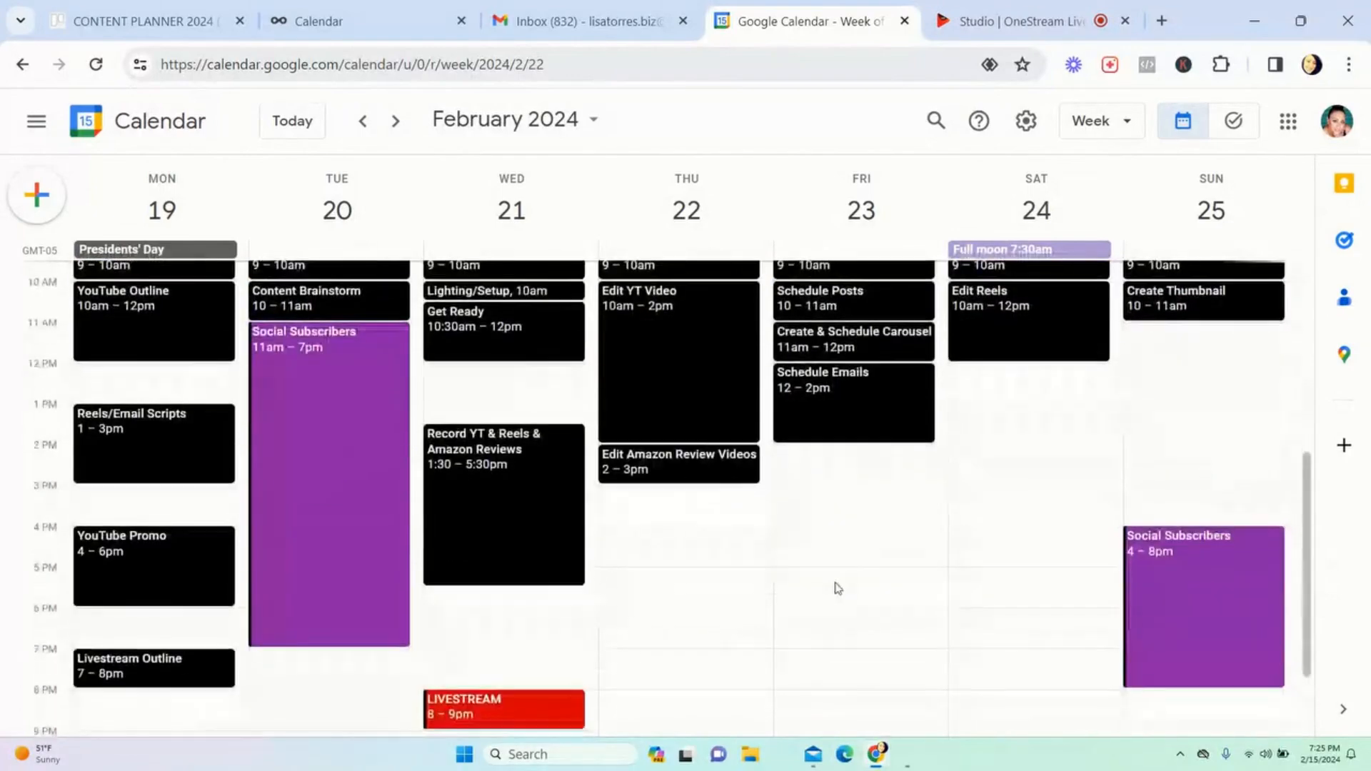
scroll(838, 588, "up", 3)
scroll(838, 588, "down", 3)
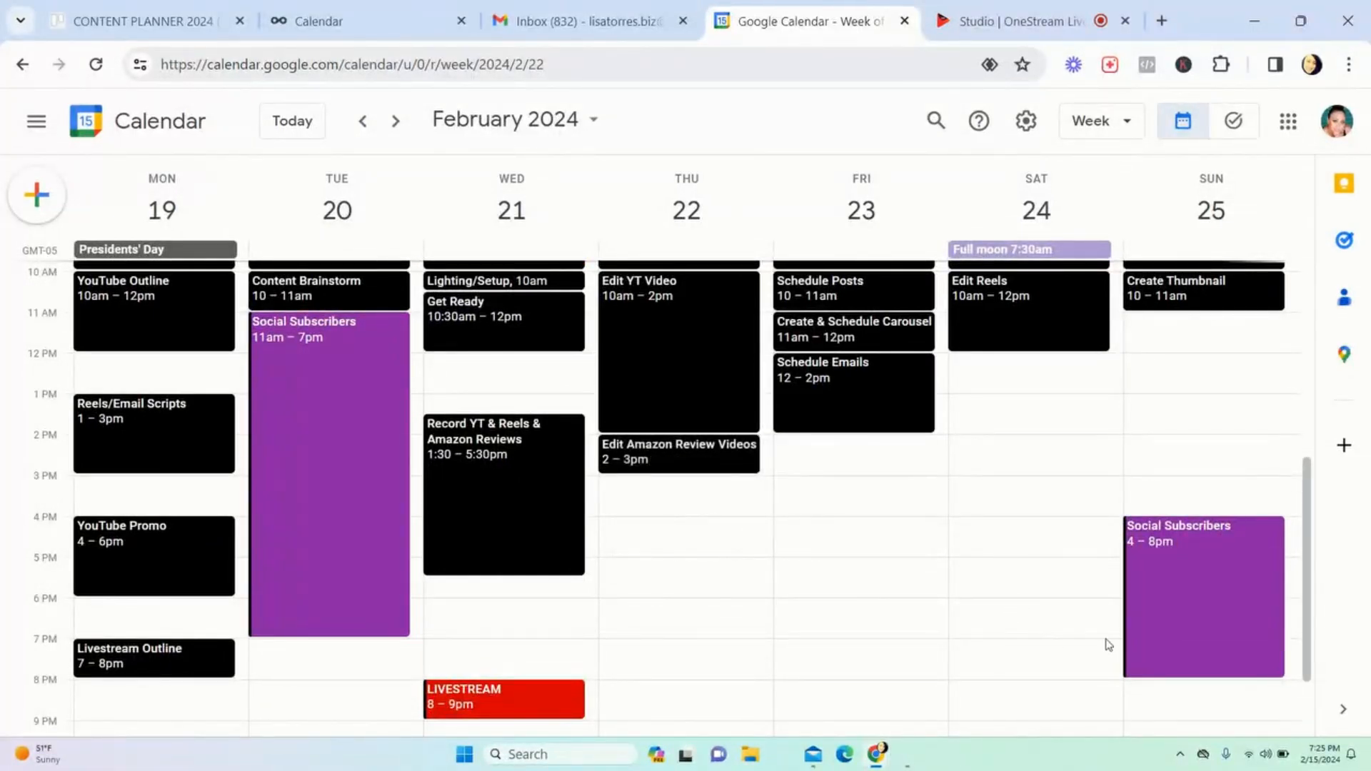
Step: Rename Saturday's recurring Edit Reels event to Edit & Schedule Reels and save the change to the series
scroll(1175, 537, "up", 3)
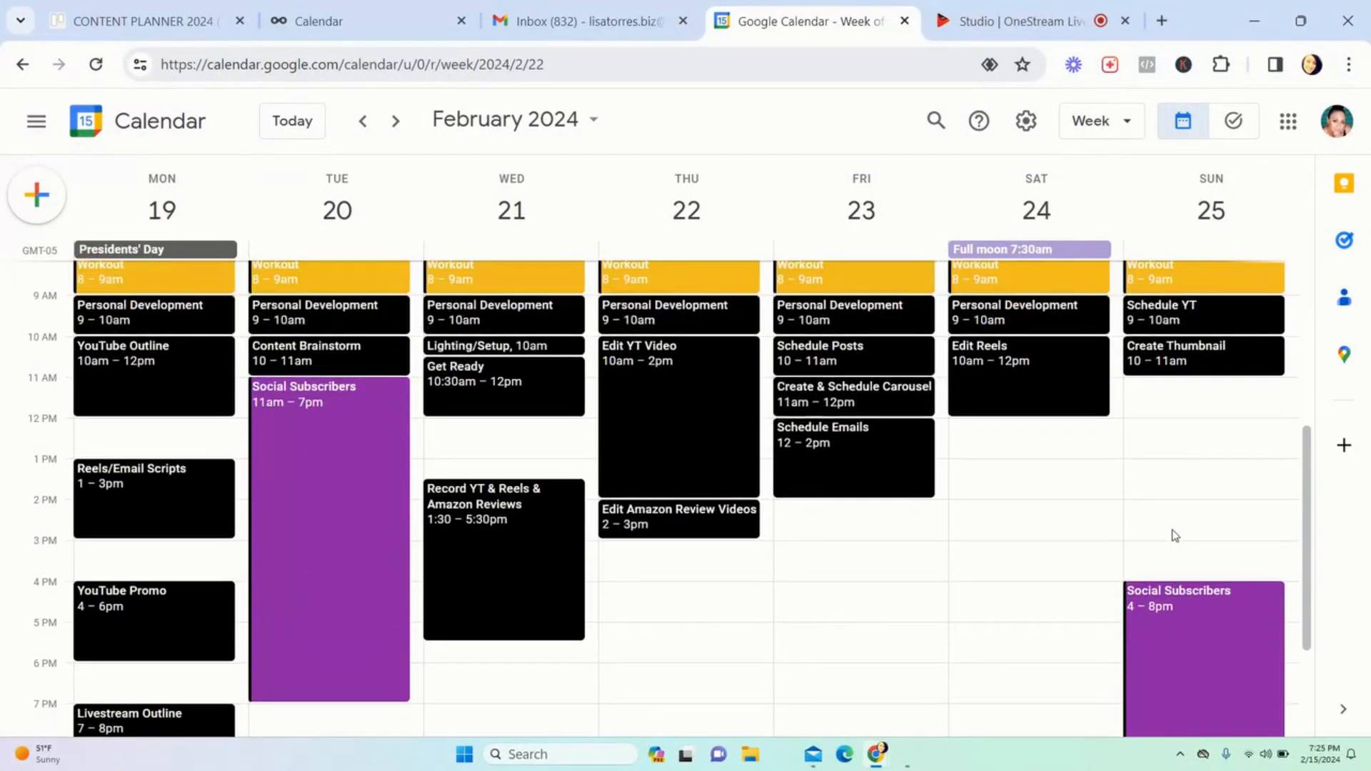
scroll(1008, 579, "down", 5)
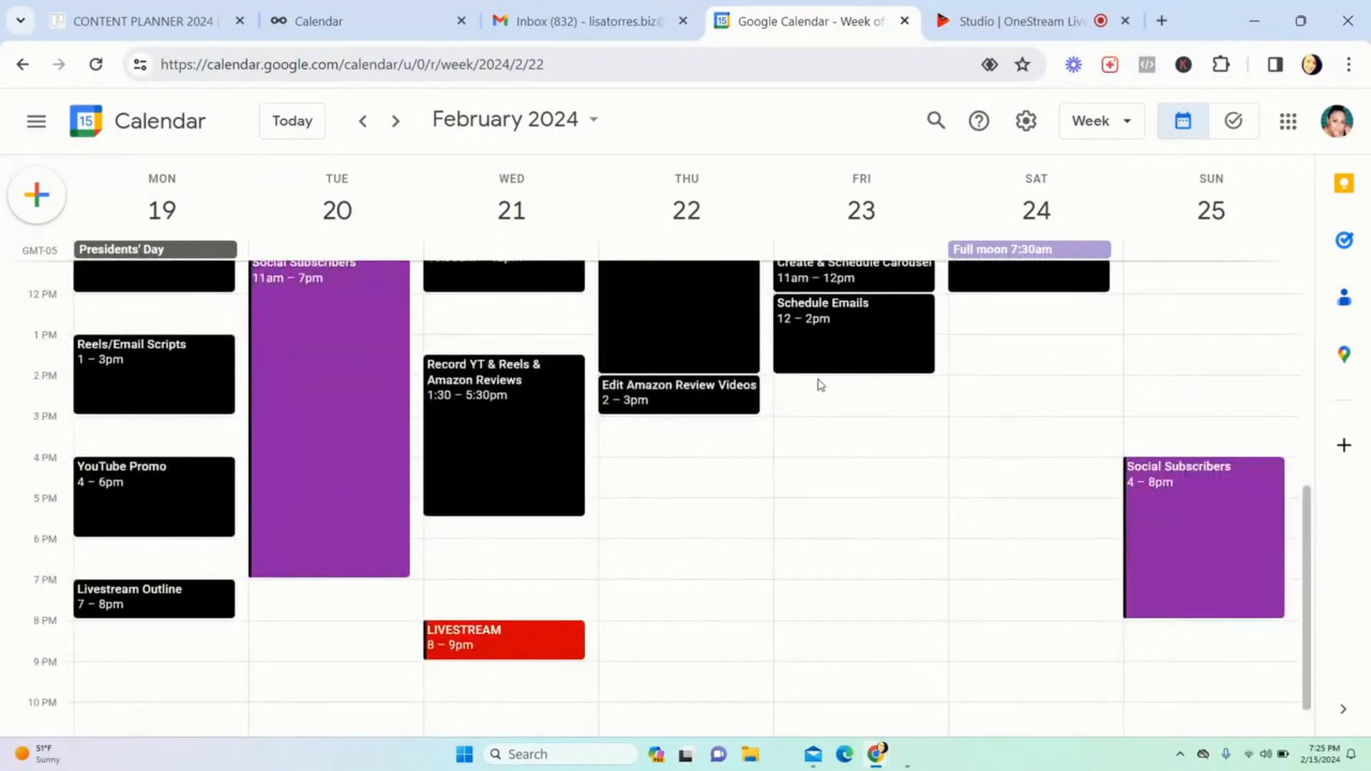
scroll(875, 532, "up", 3)
scroll(992, 429, "up", 2)
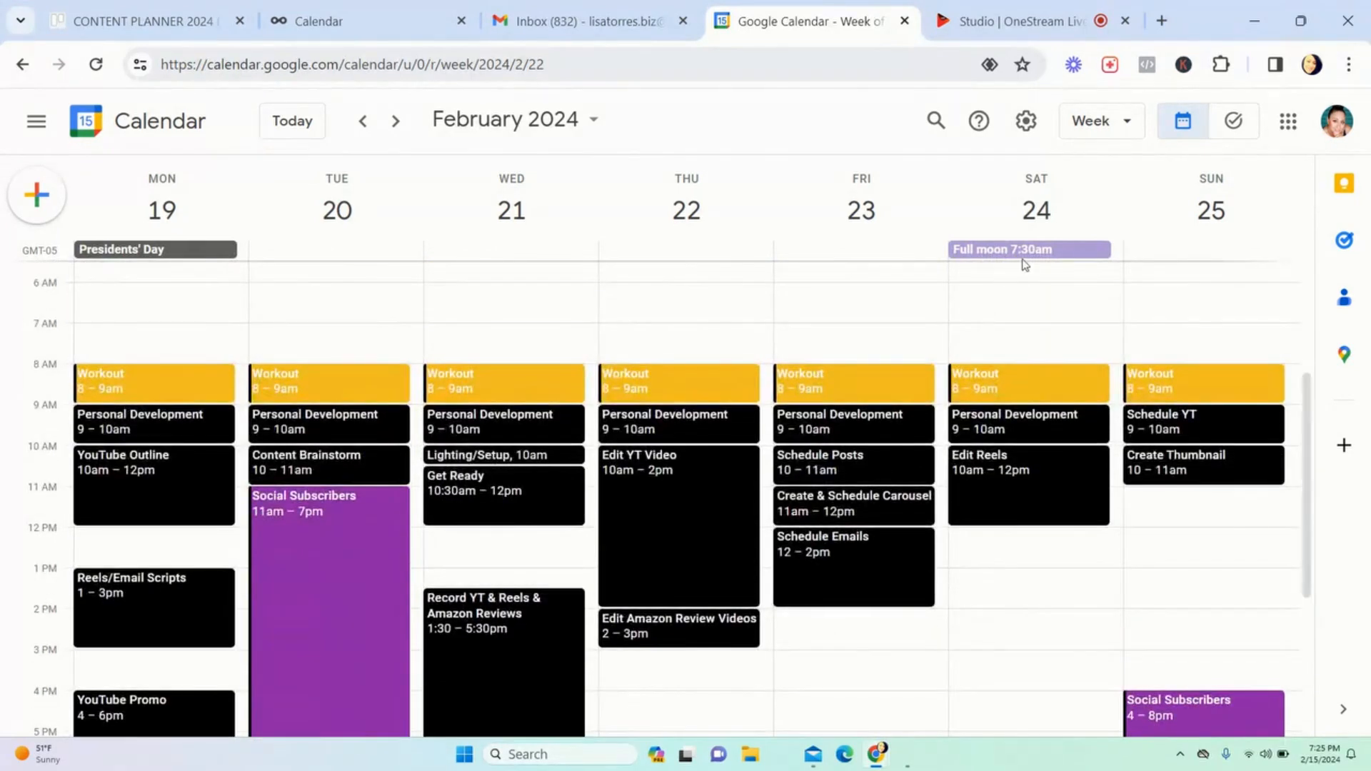
scroll(1021, 400, "down", 1)
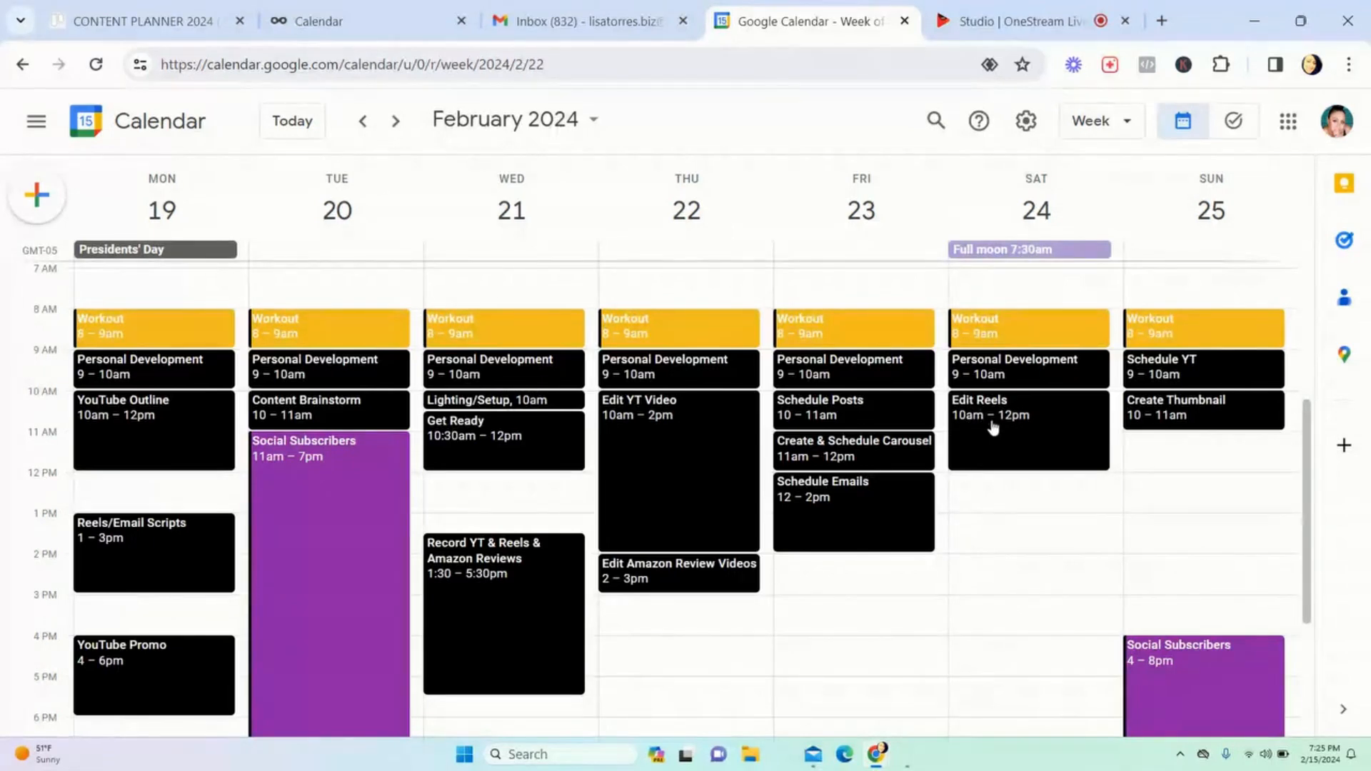
scroll(994, 428, "up", 1)
left_click(1000, 483)
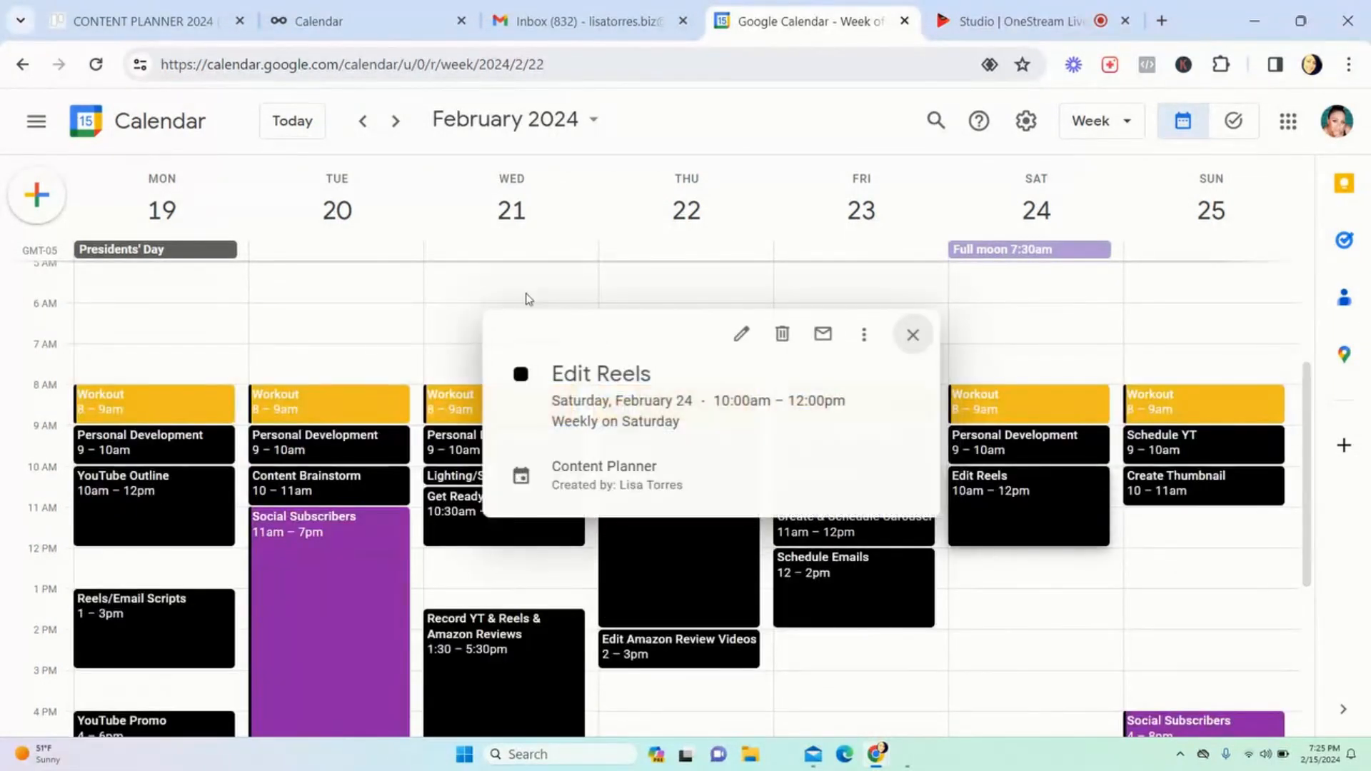
left_click(740, 335)
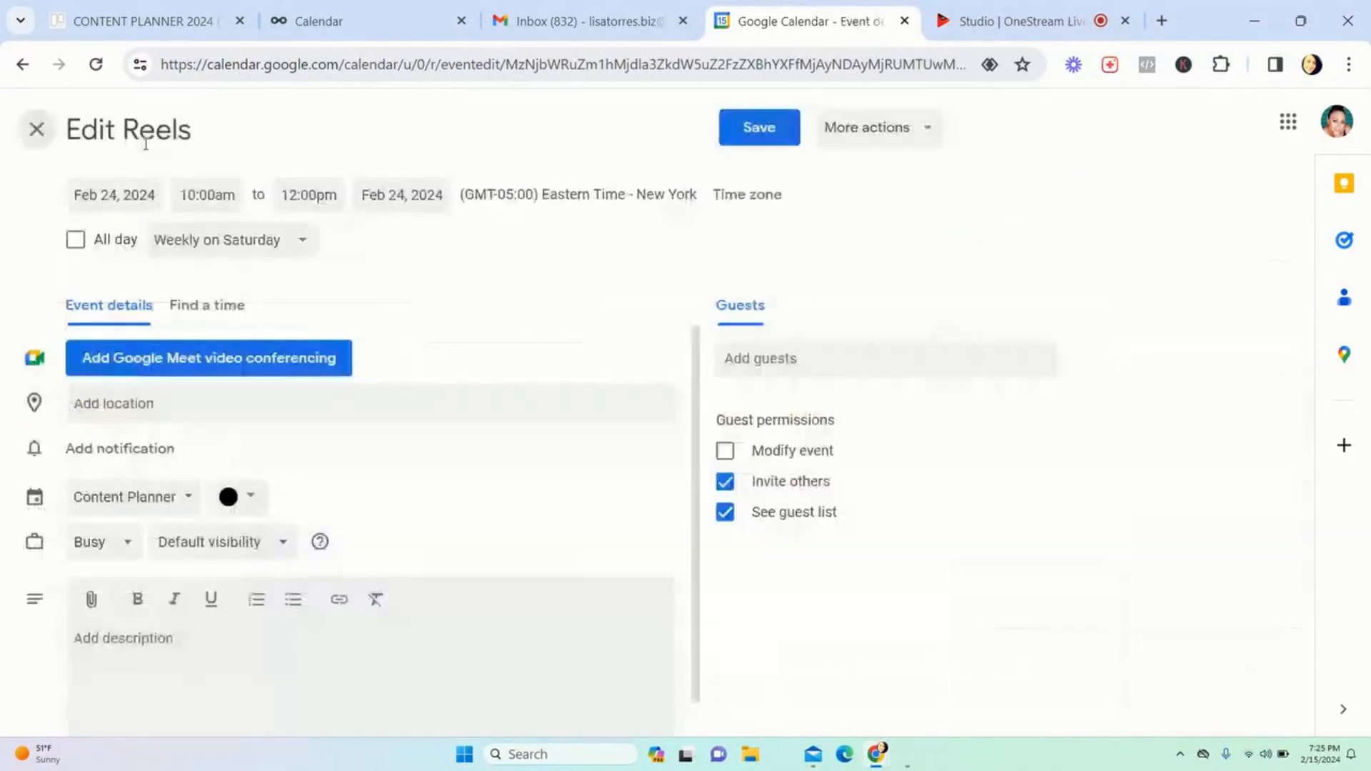
left_click(146, 130)
type("& Schedule Reels")
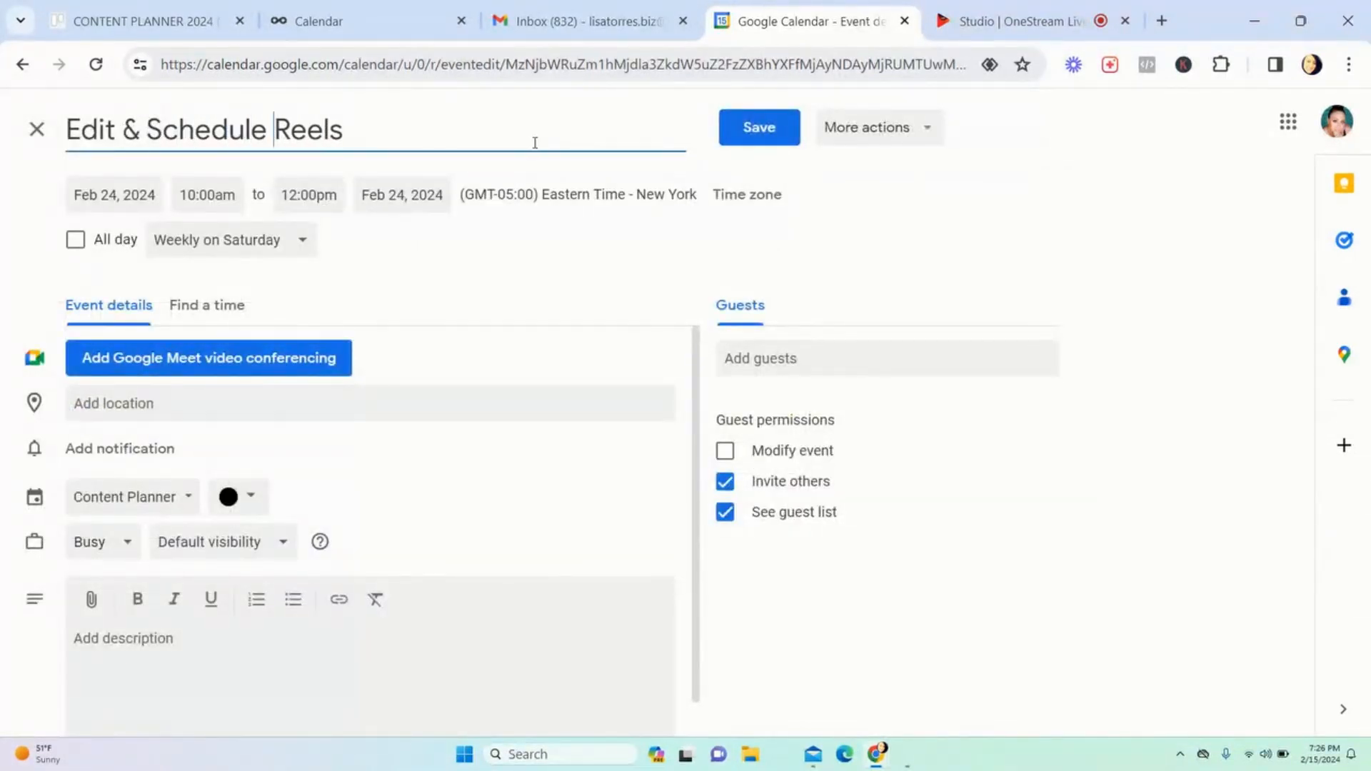
left_click(758, 128)
left_click(582, 445)
left_click(825, 505)
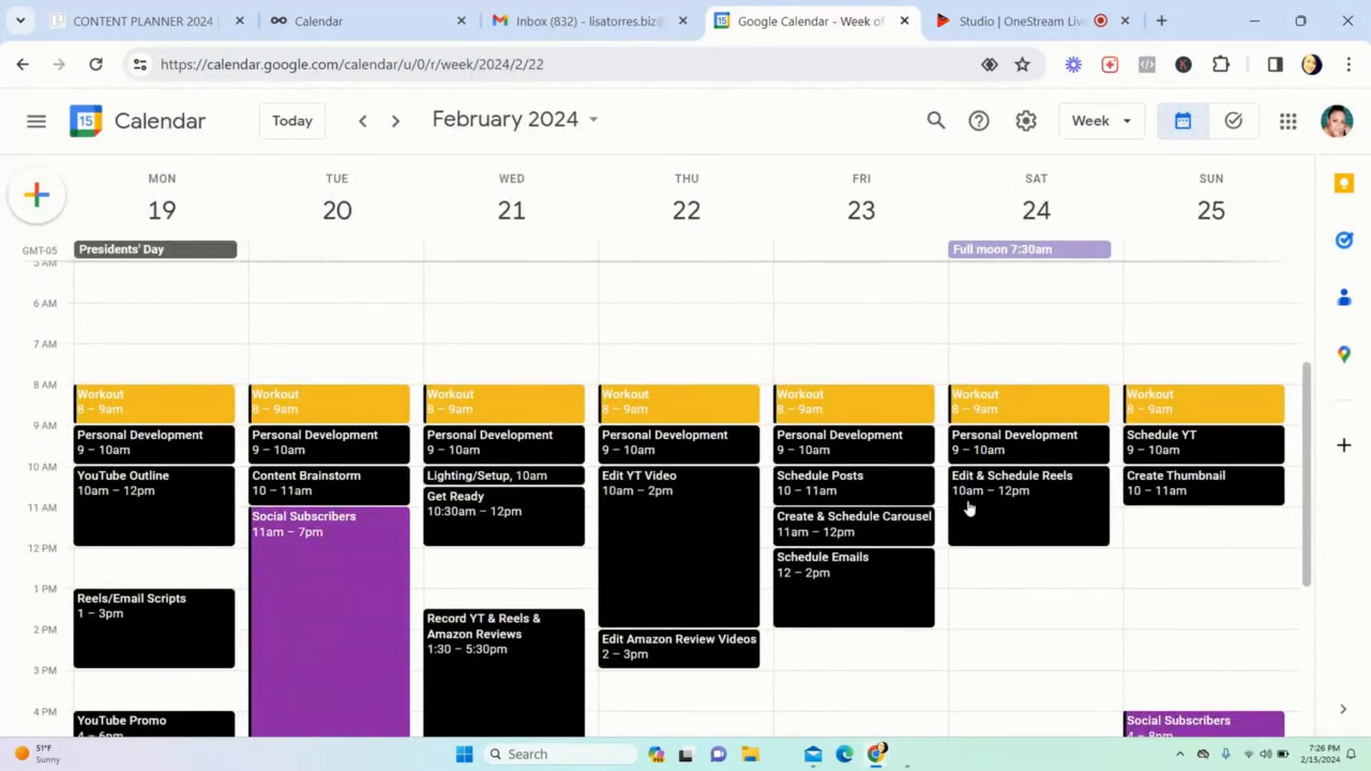
Step: Examine the February 19–25 schedule from the morning workouts to the evening blocks, including the weekend's reels, thumbnail and Social Subscribers blocks
scroll(1011, 509, "down", 1)
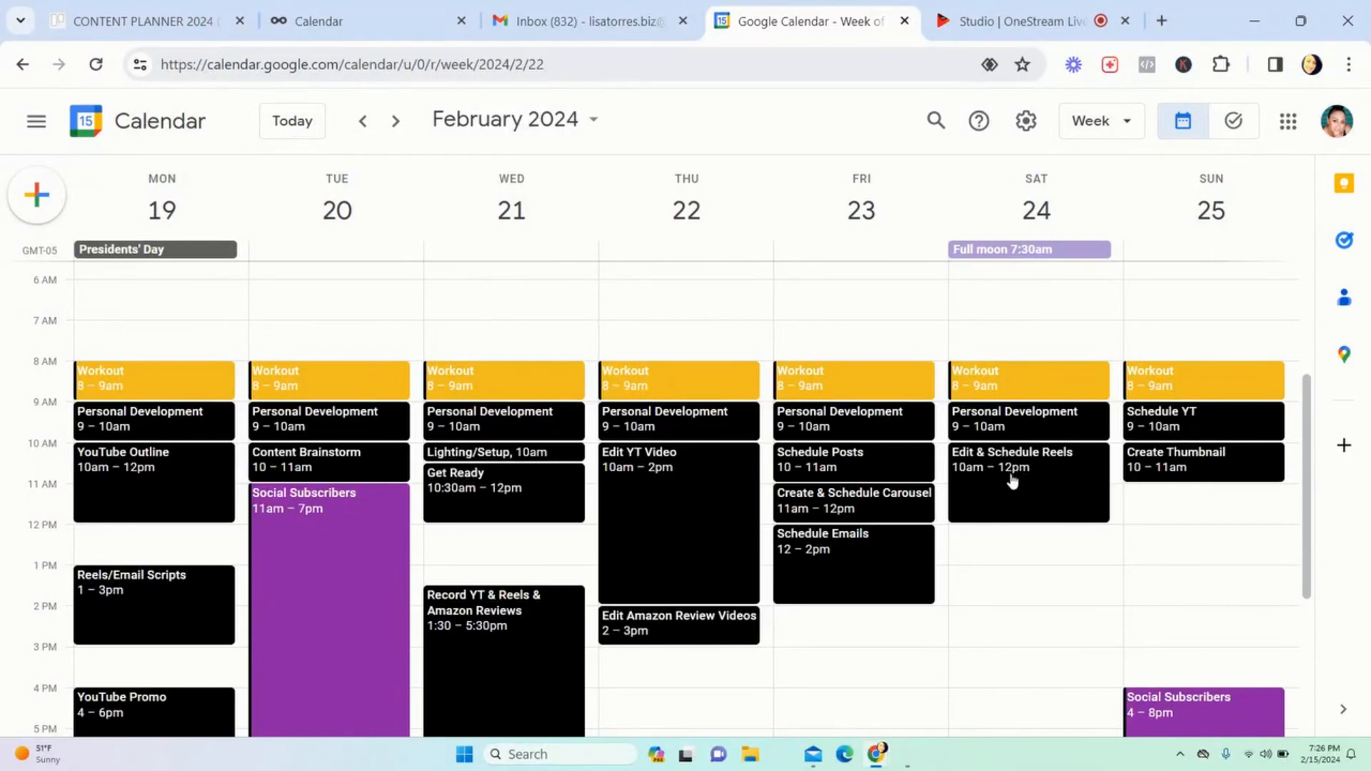
scroll(1044, 598, "down", 3)
scroll(1047, 598, "down", 1)
scroll(1046, 599, "up", 1)
scroll(1046, 599, "down", 1)
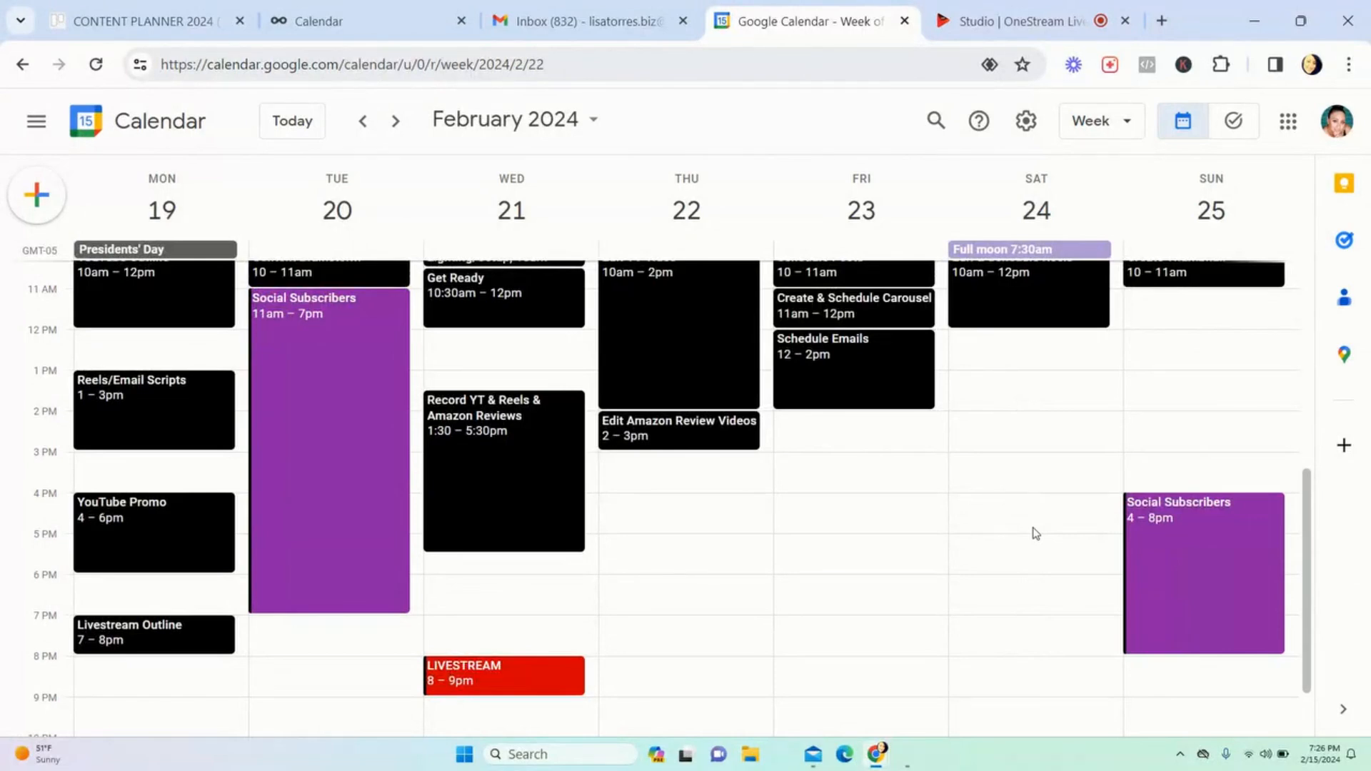
scroll(1034, 533, "up", 2)
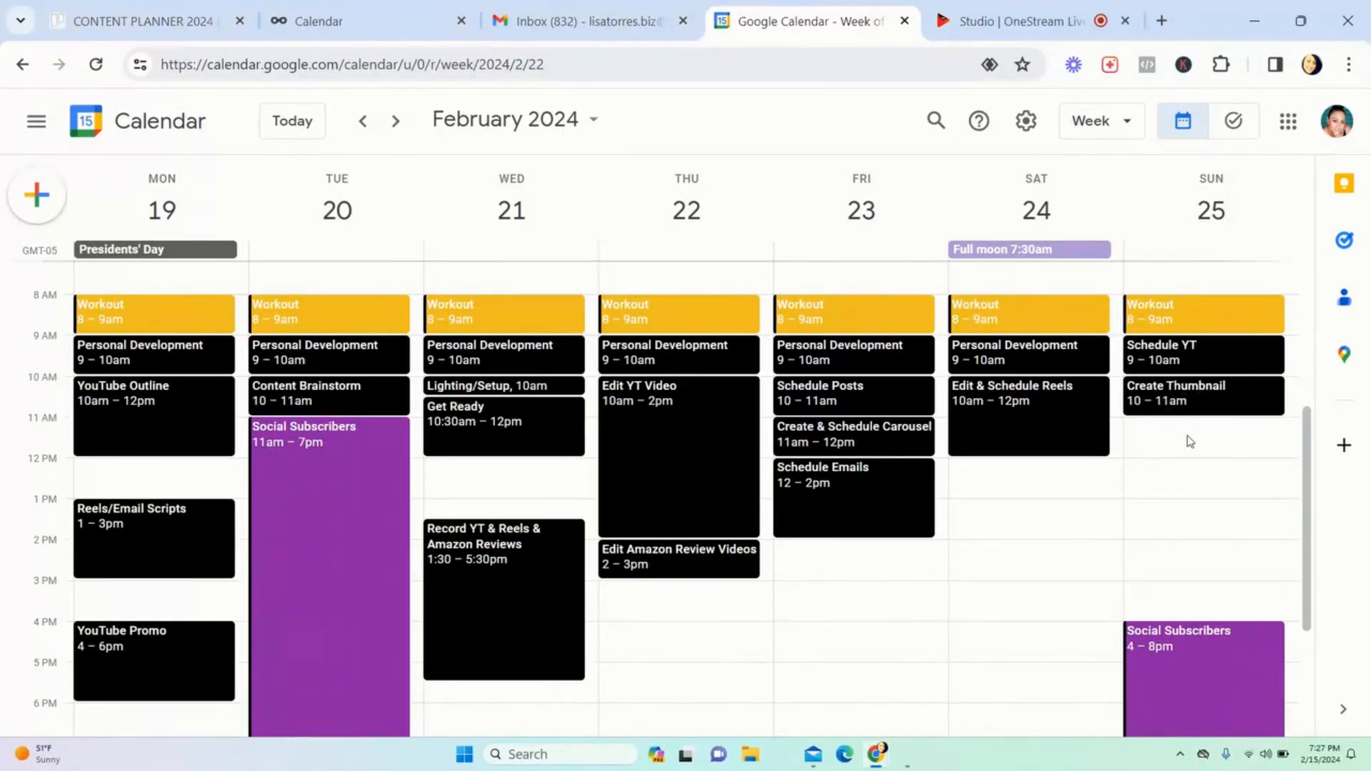
scroll(1203, 498, "down", 1)
scroll(1203, 497, "down", 2)
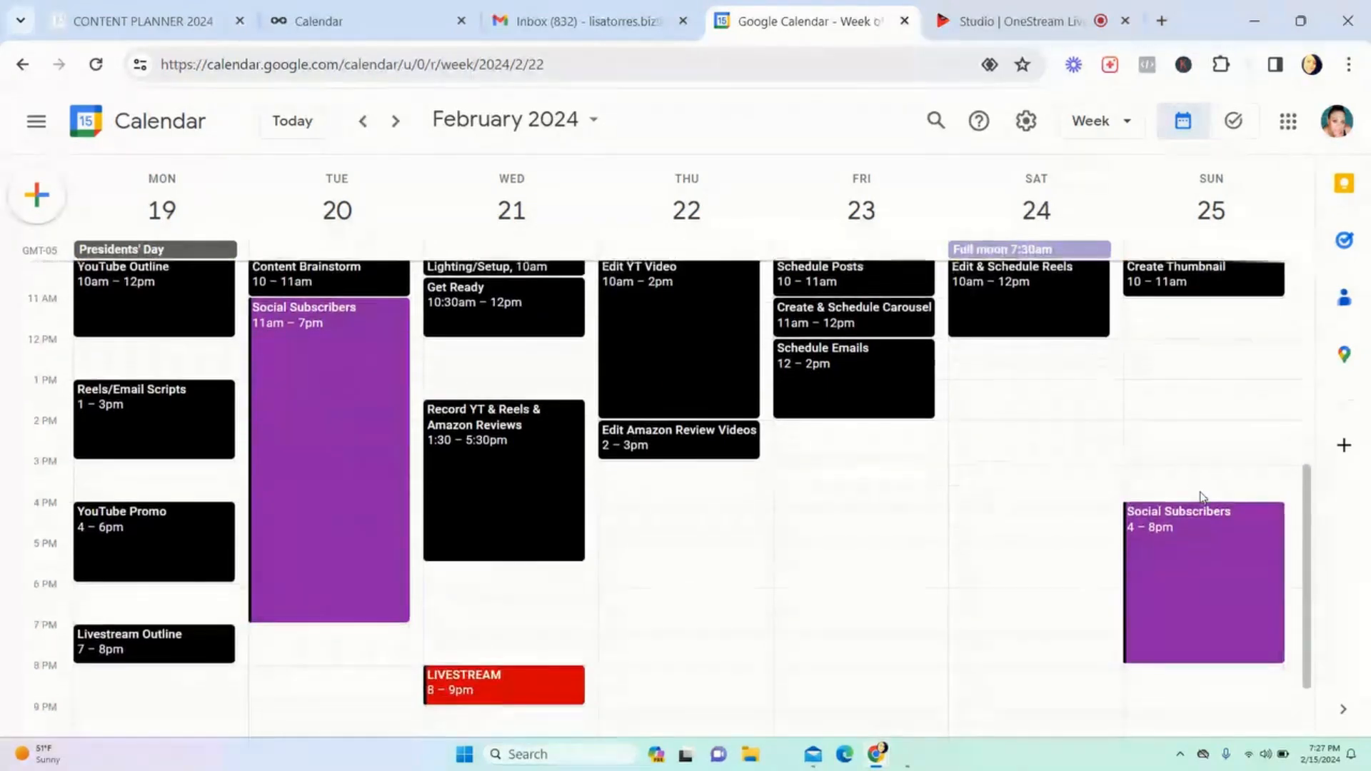
scroll(1203, 498, "up", 4)
scroll(1081, 650, "down", 3)
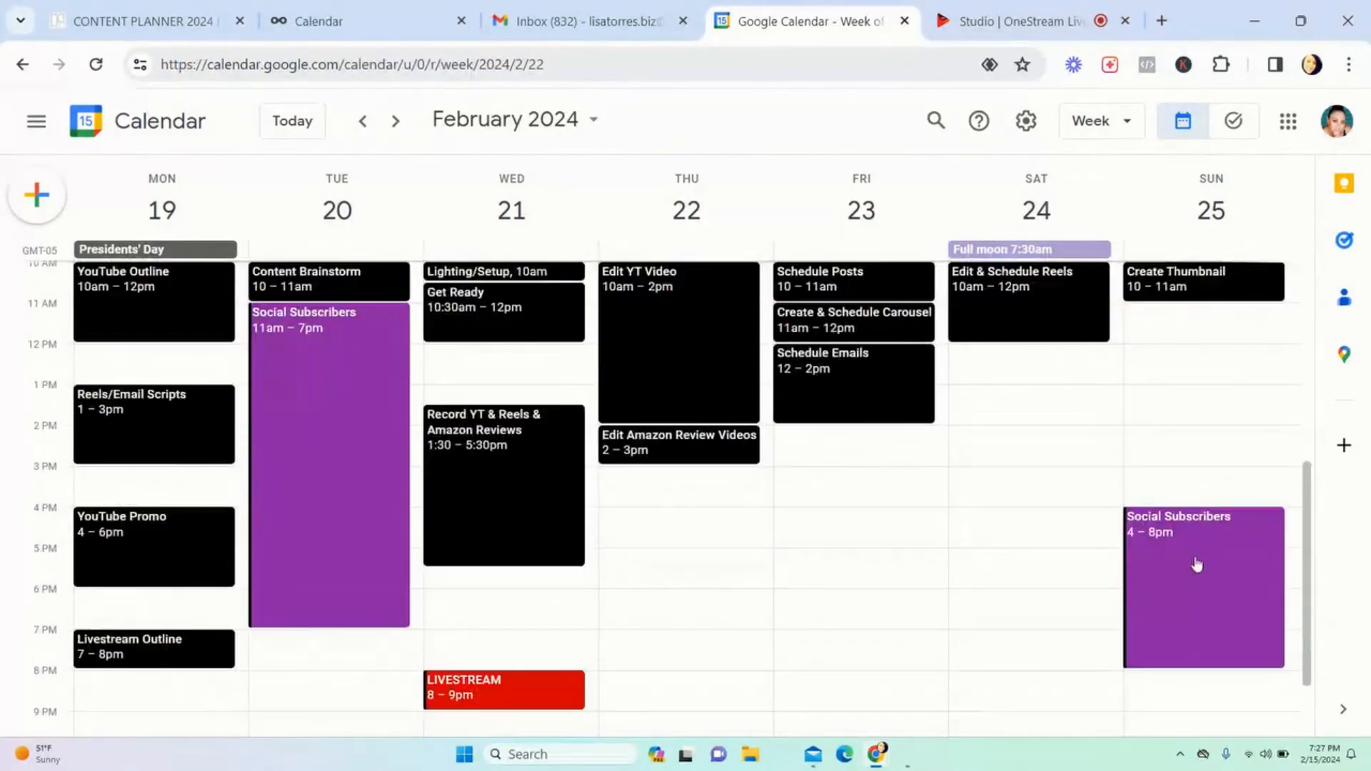
scroll(1257, 664, "up", 2)
scroll(1257, 668, "up", 3)
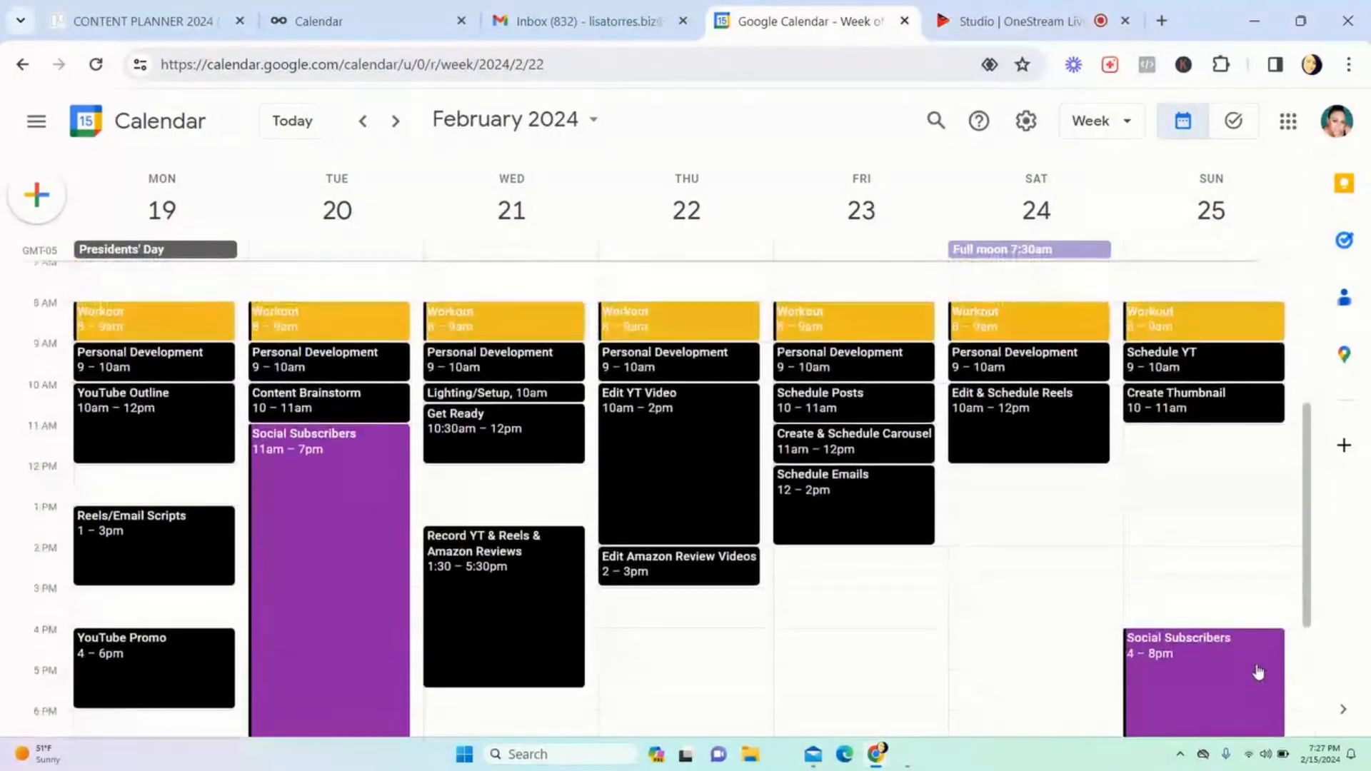
scroll(1257, 670, "down", 4)
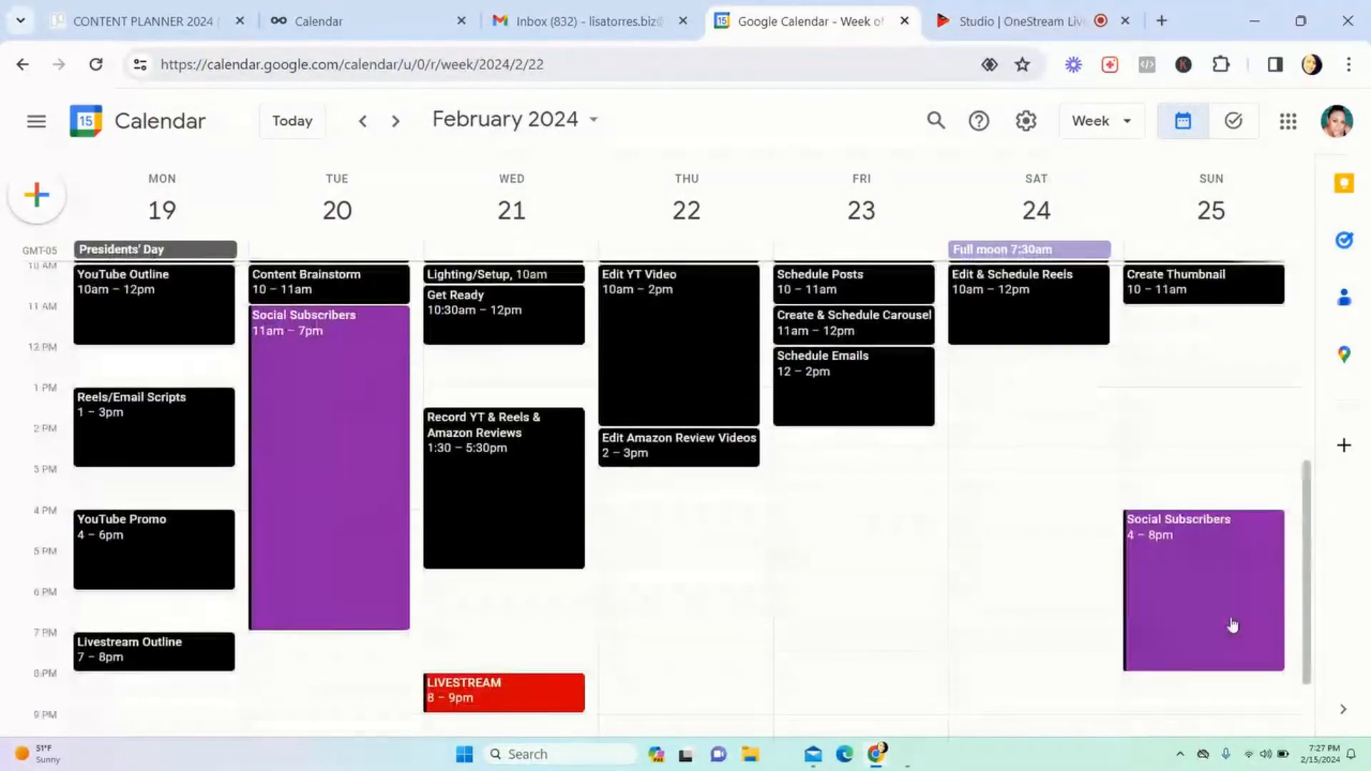
scroll(1234, 626, "up", 3)
scroll(1041, 626, "down", 2)
scroll(1042, 626, "up", 2)
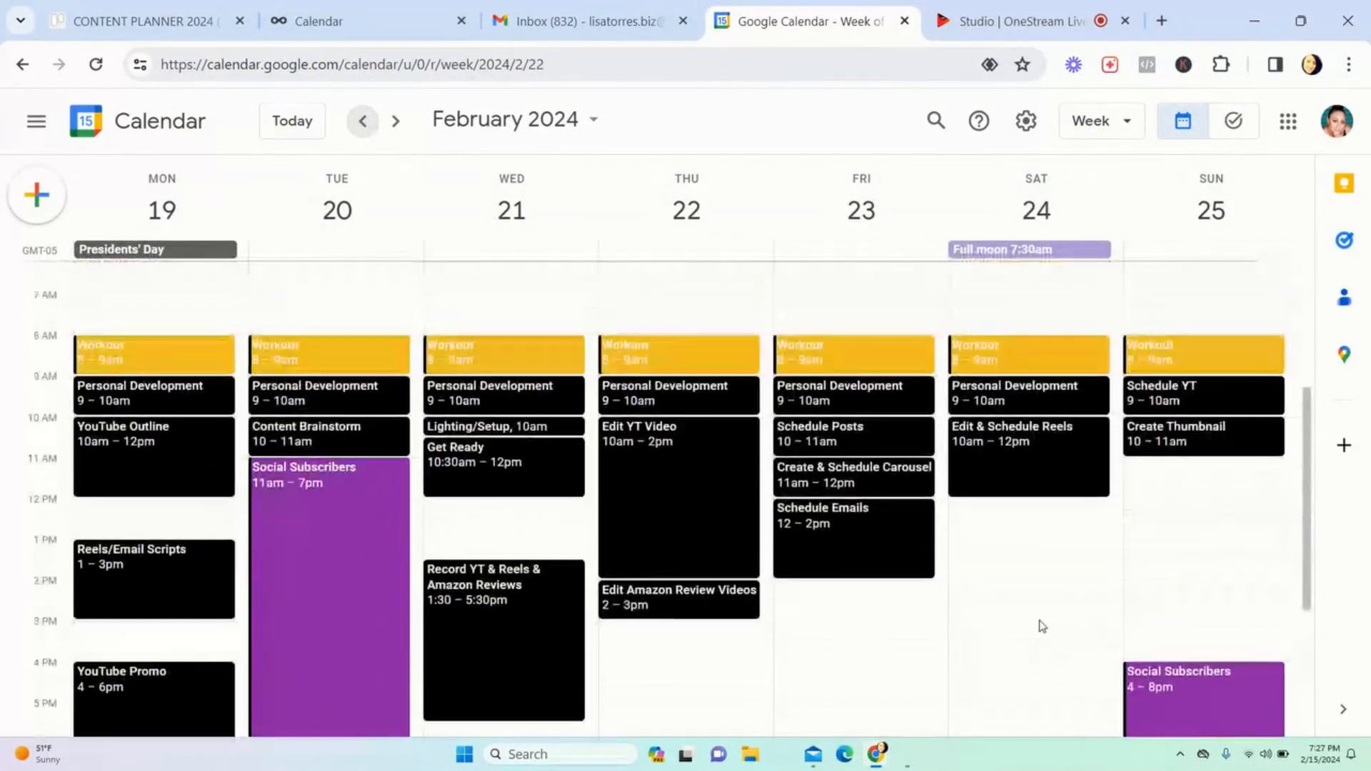
scroll(1043, 626, "down", 1)
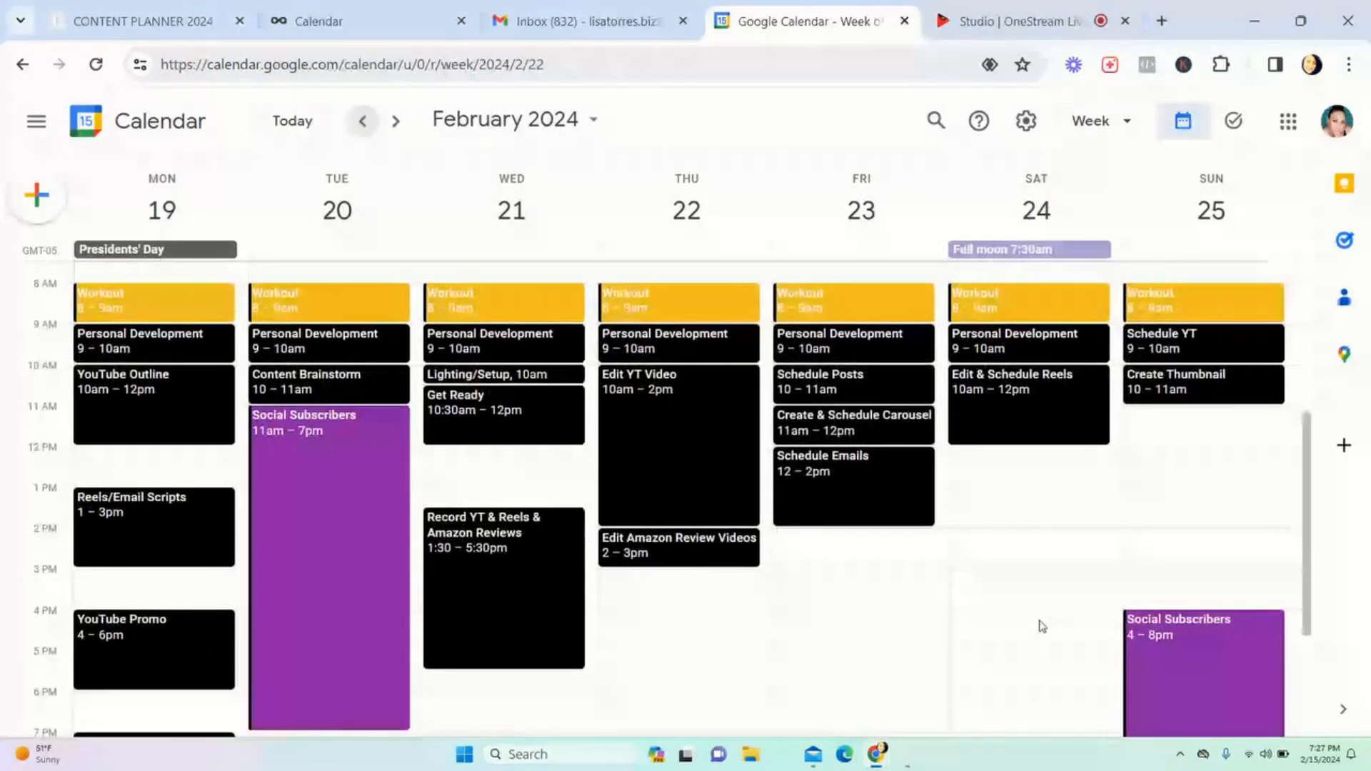
scroll(1042, 626, "down", 1)
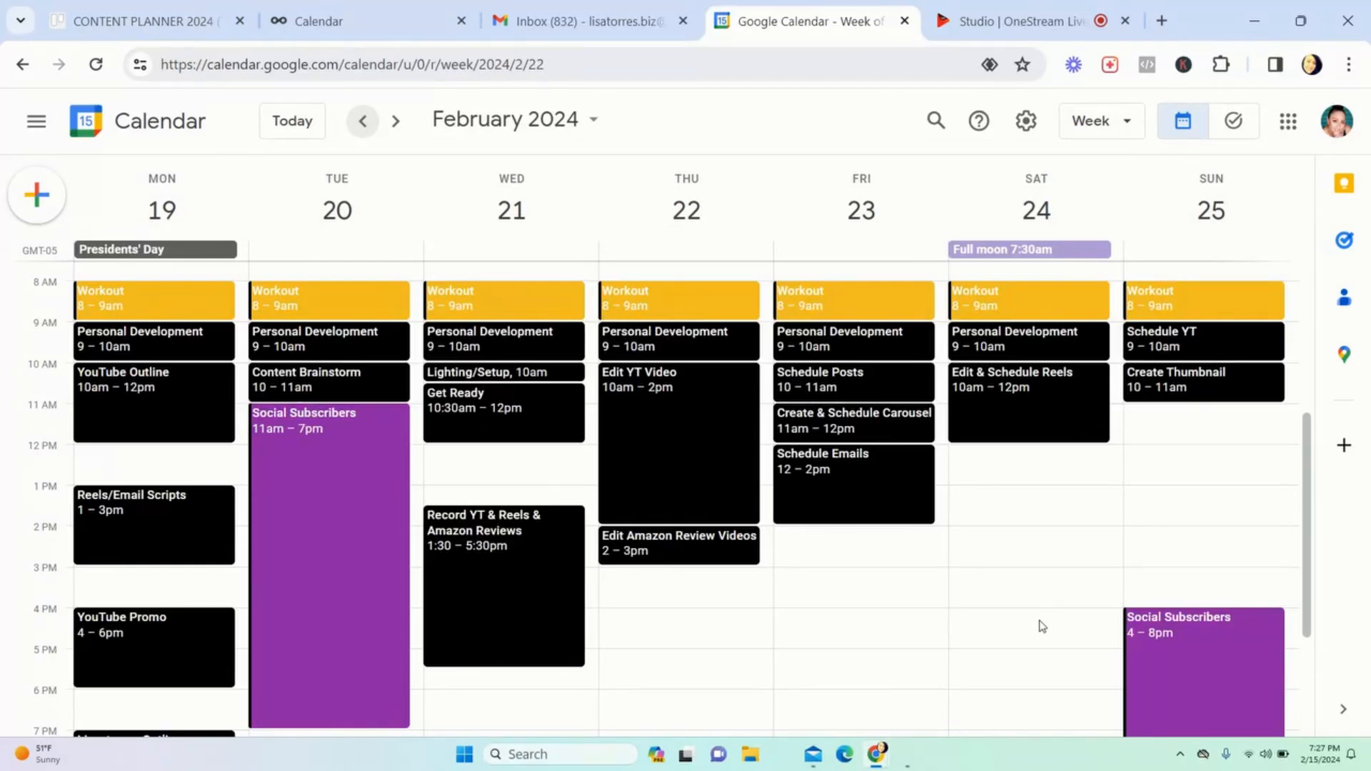
scroll(1042, 625, "down", 2)
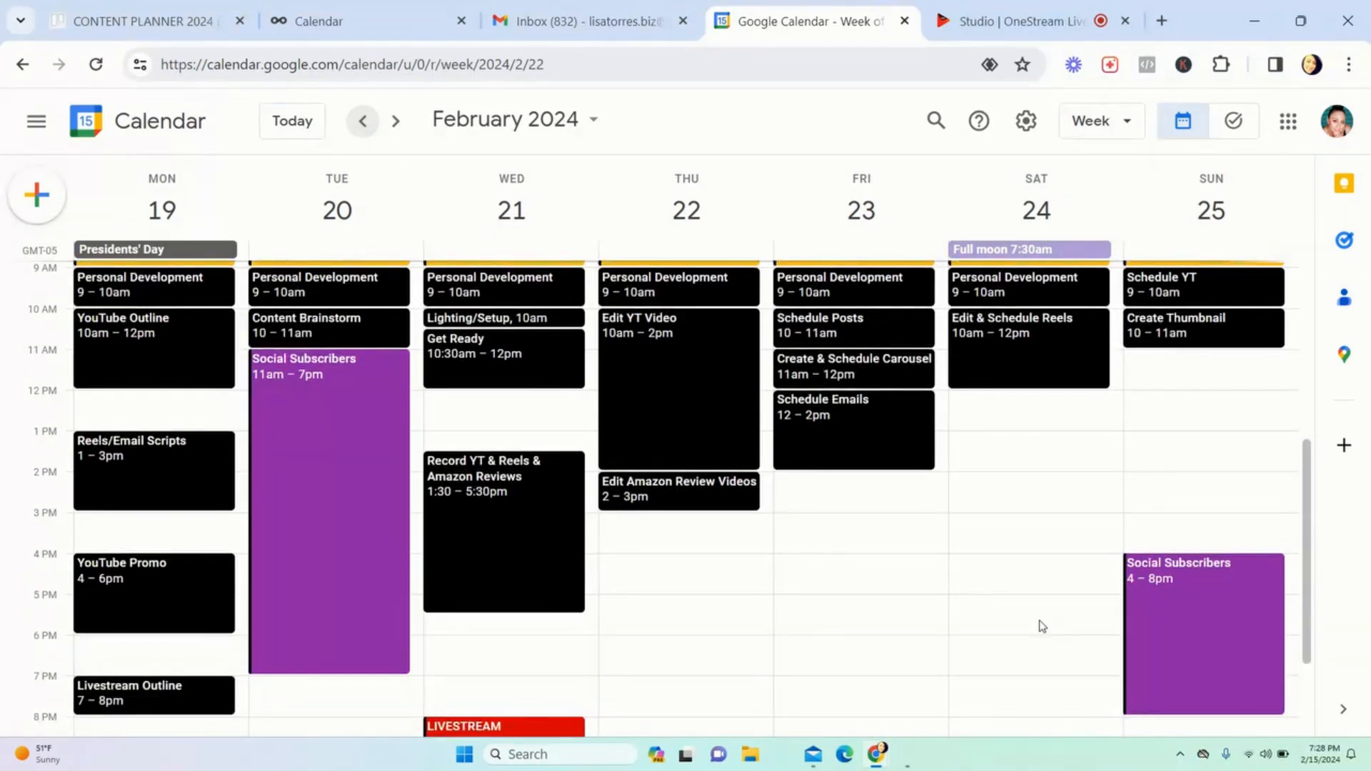
scroll(1042, 625, "up", 2)
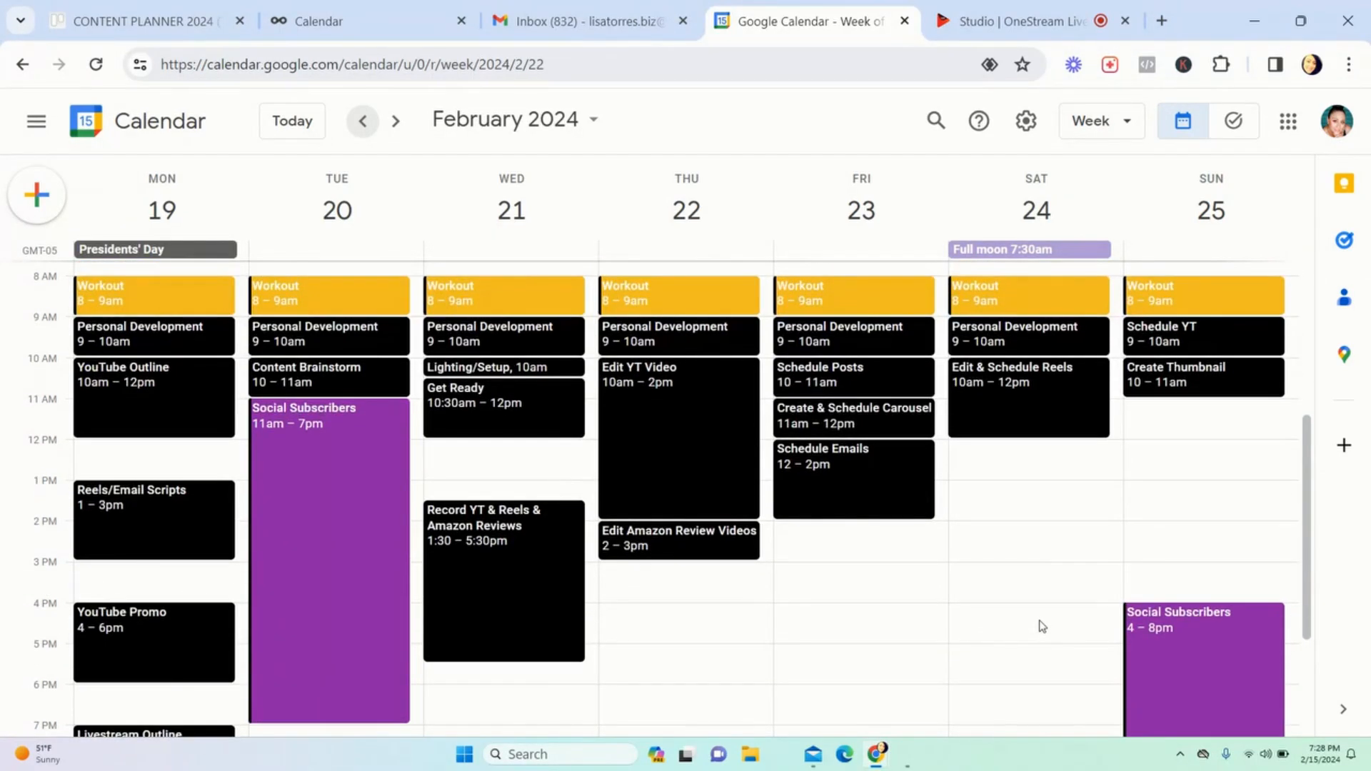
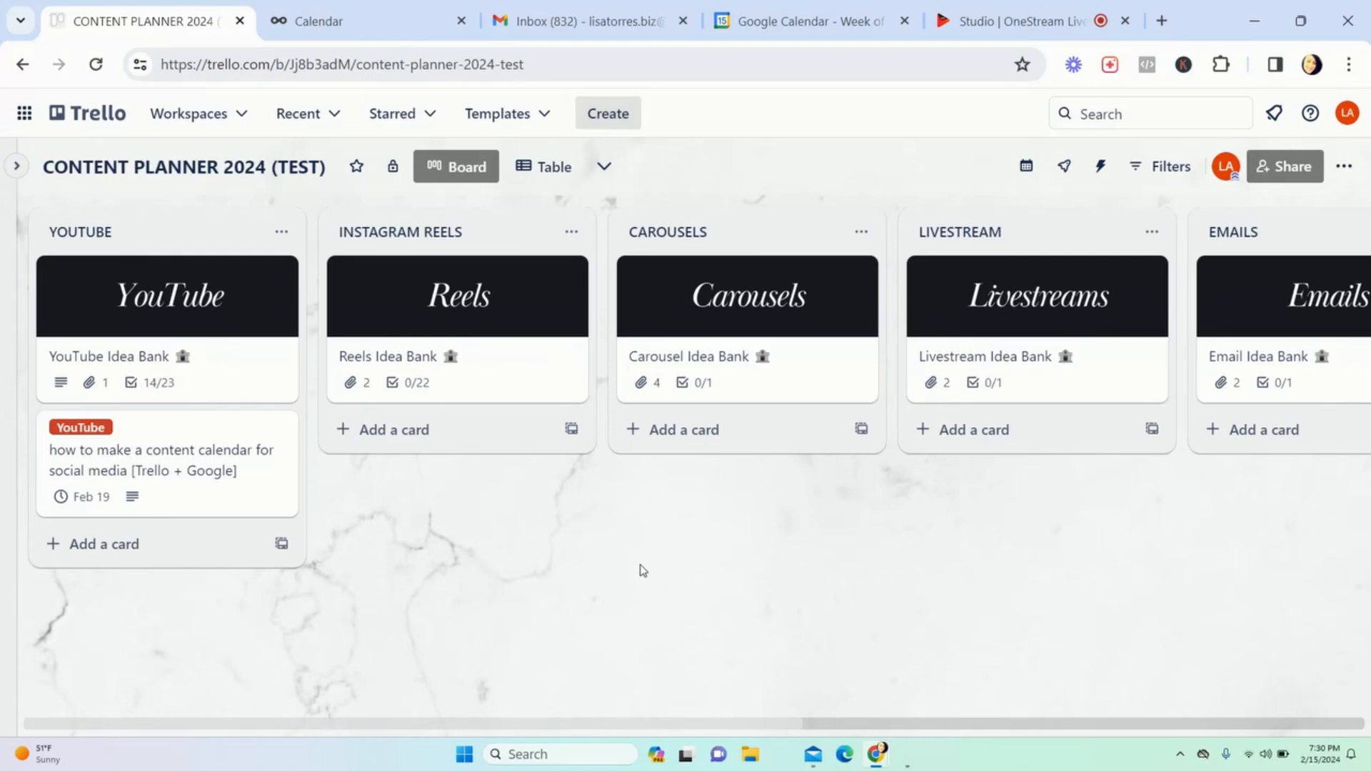
Step: Look through the lists on the CONTENT PLANNER 2024 (TEST) board in Trello, from YouTube to Did Well
scroll(643, 570, "right", 3)
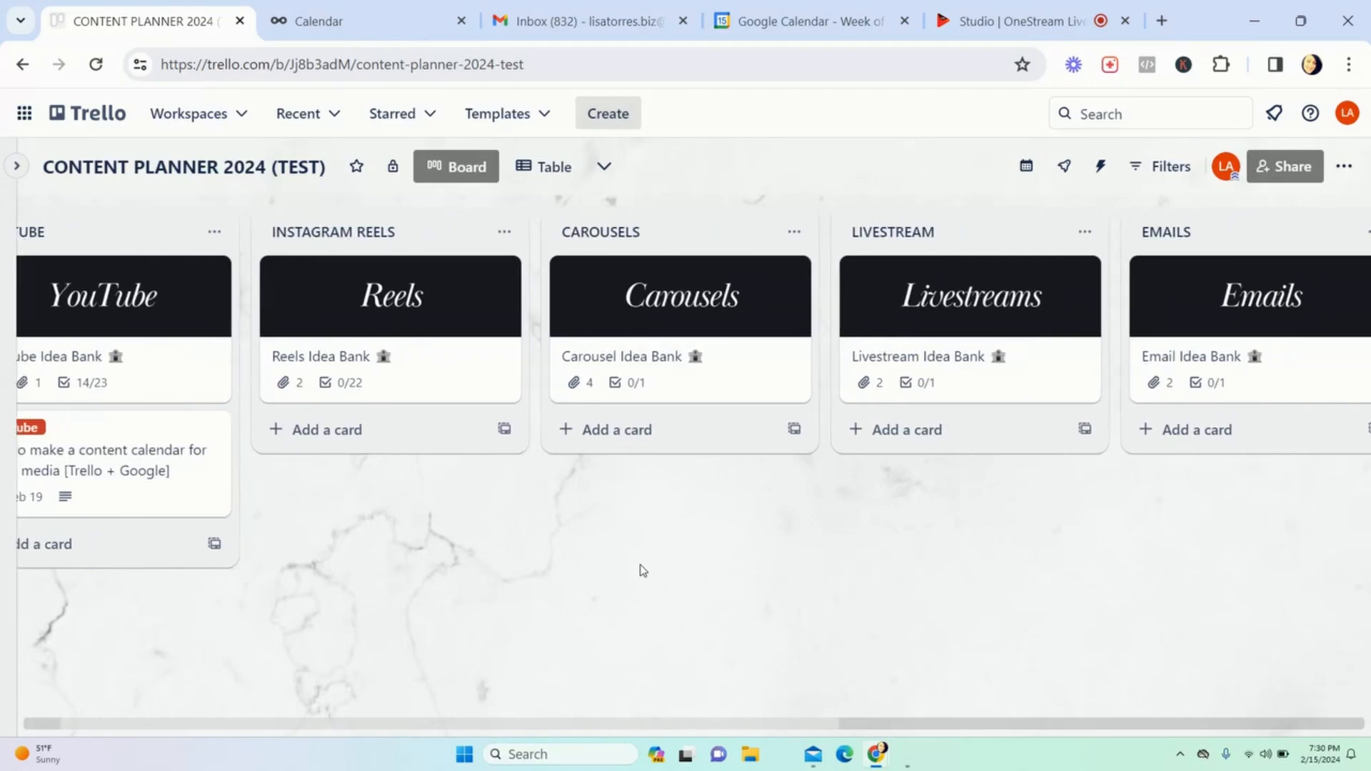
scroll(643, 570, "right", 5)
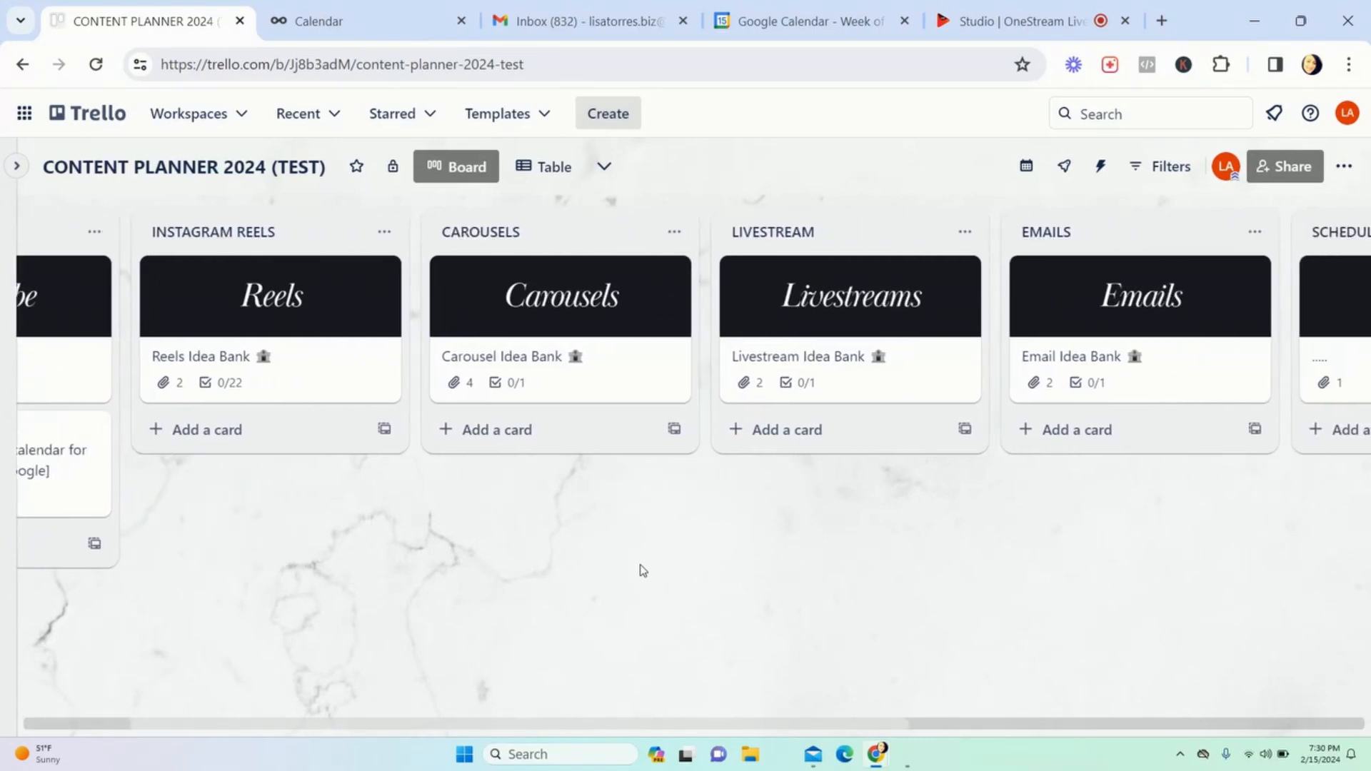
scroll(643, 570, "left", 7)
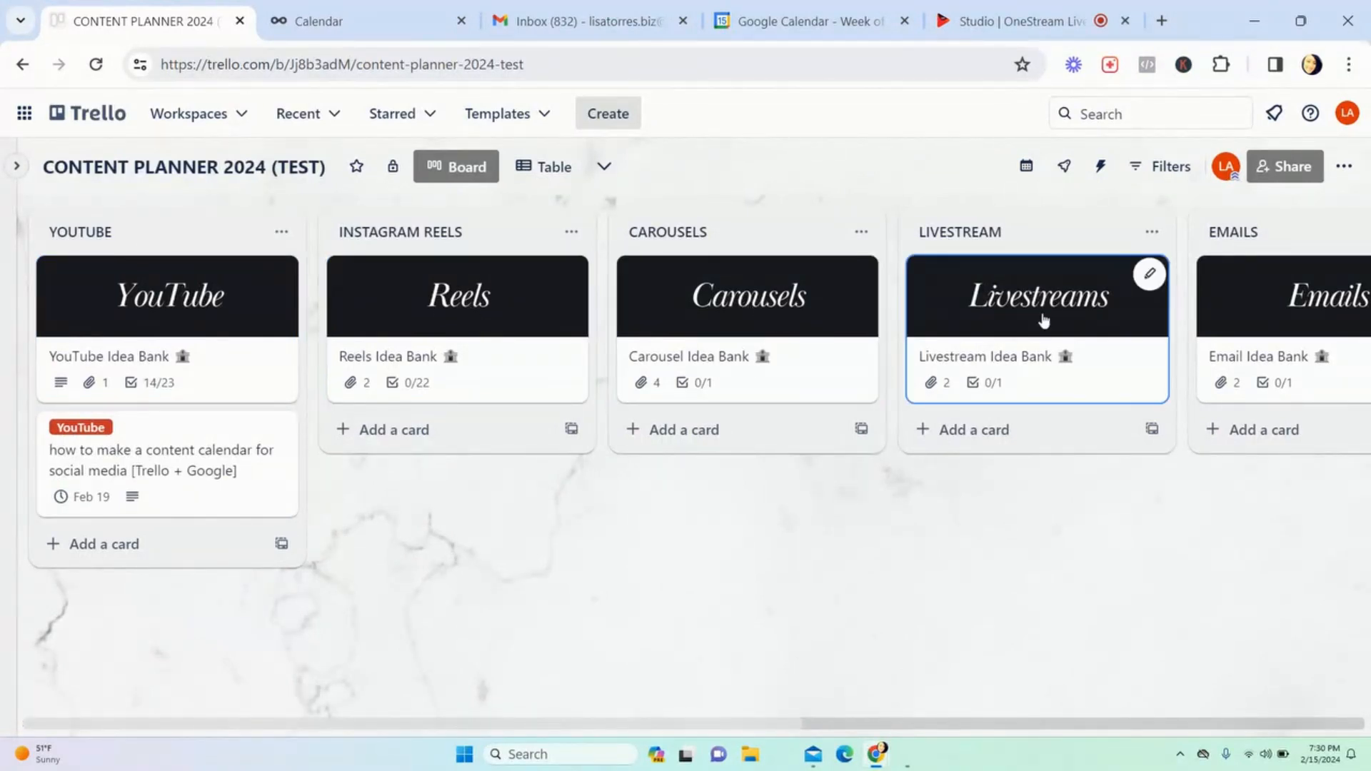
scroll(1041, 307, "right", 4)
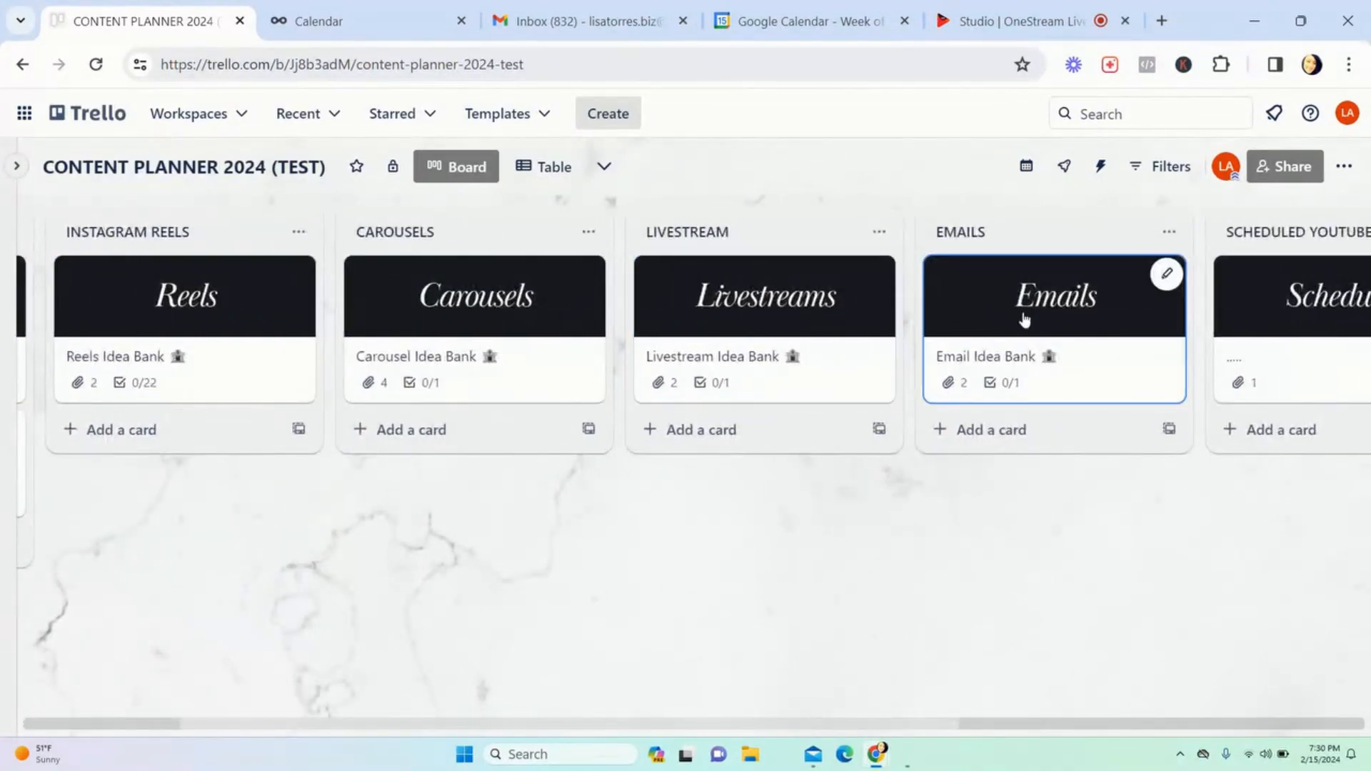
scroll(1026, 319, "right", 3)
scroll(1209, 315, "right", 4)
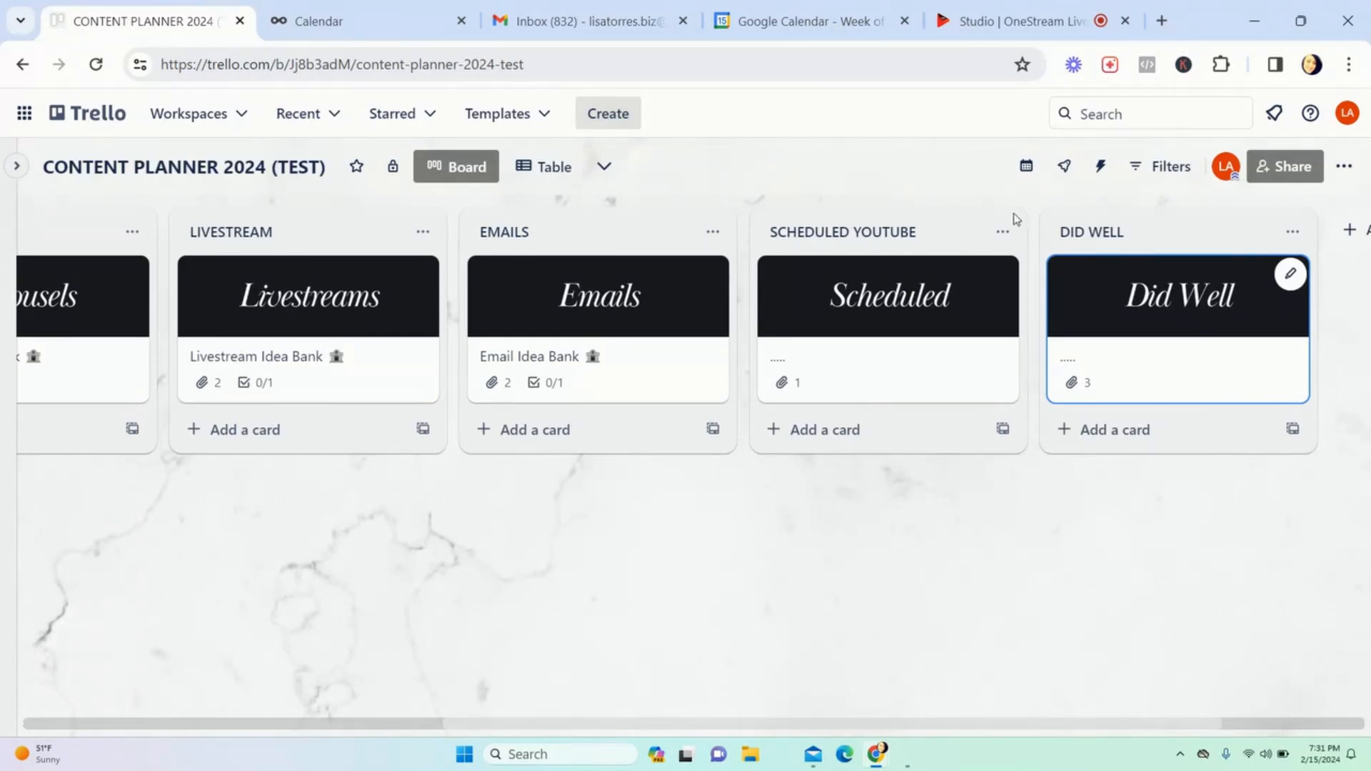
scroll(1139, 294, "left", 10)
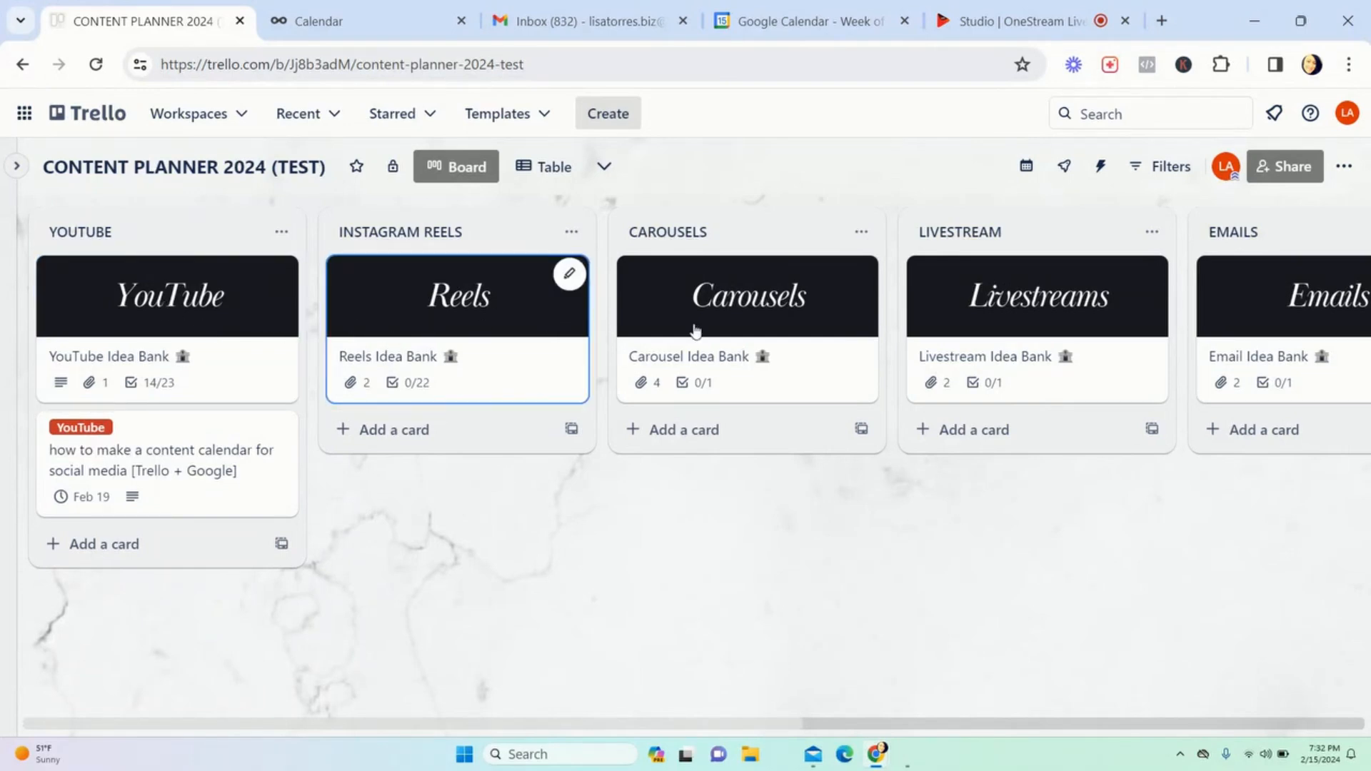
scroll(1196, 310, "right", 3)
scroll(1196, 311, "right", 10)
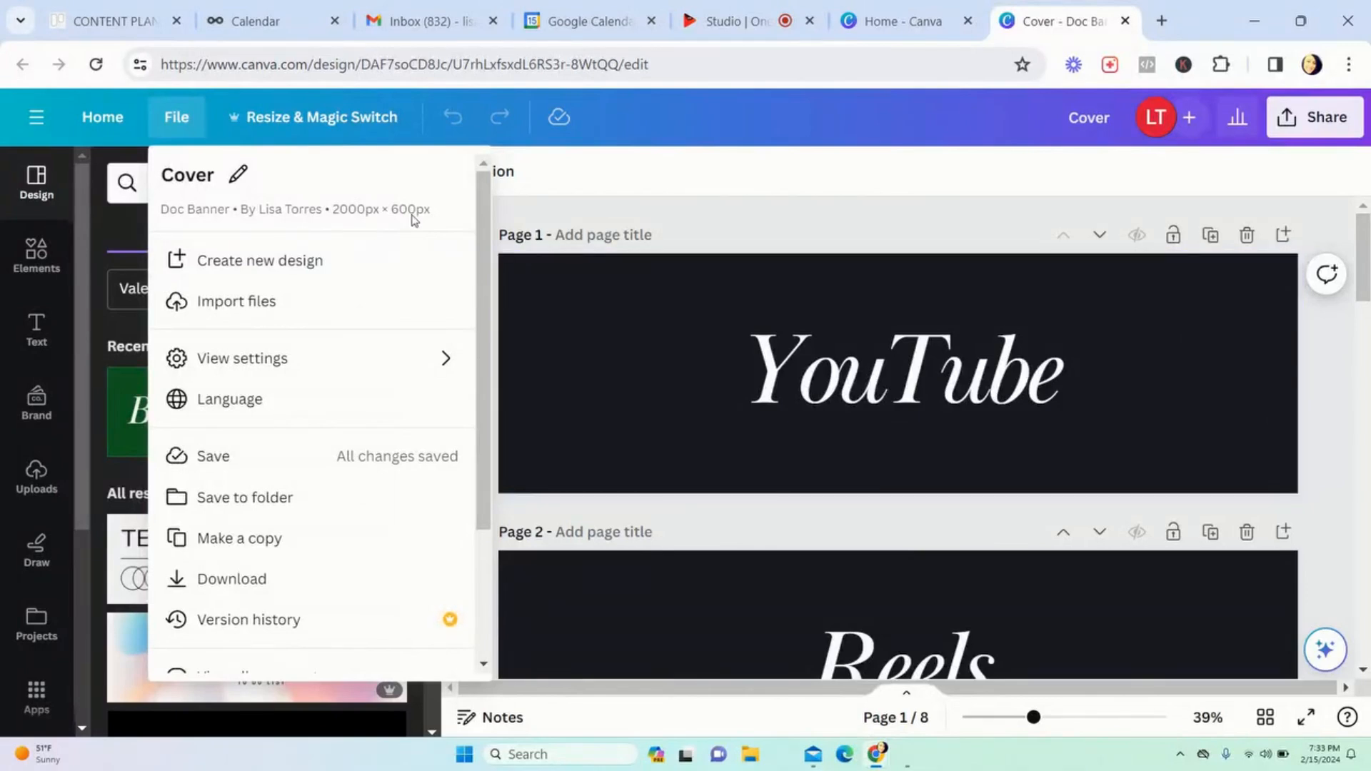
Step: Look through the banner pages of the Cover design in Canva, starting with YouTube and Reels
left_click(716, 237)
scroll(982, 485, "down", 12)
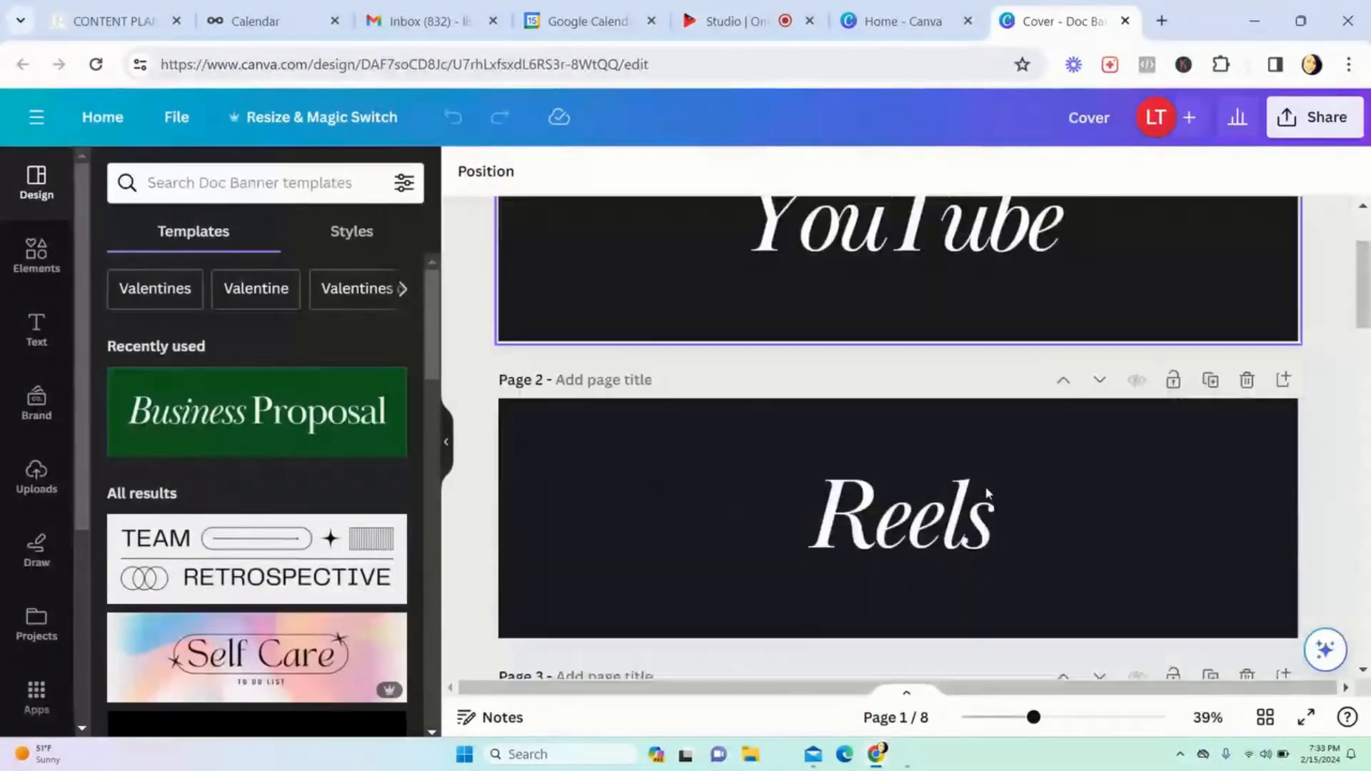
scroll(988, 494, "down", 2)
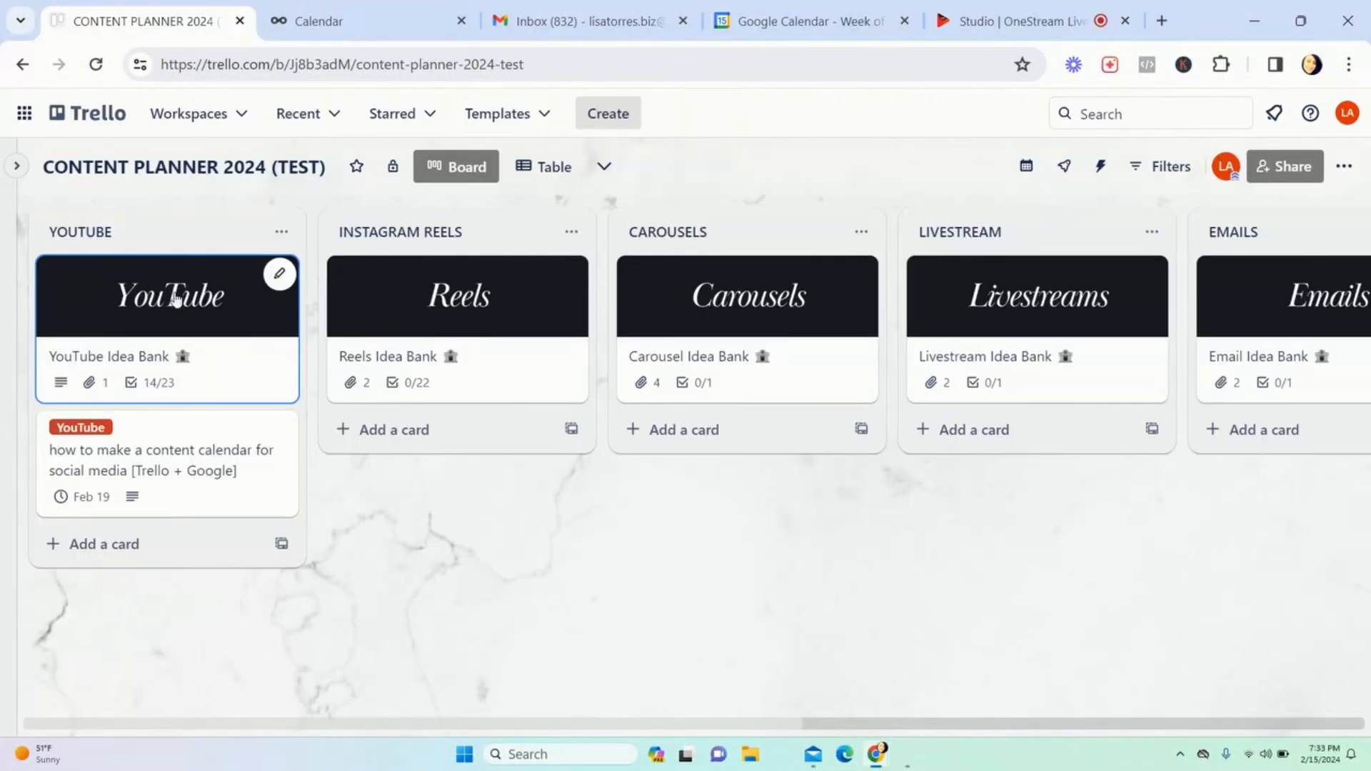
Step: Open the YouTube Idea Bank card in Trello and examine its video outline and cover options
left_click(229, 367)
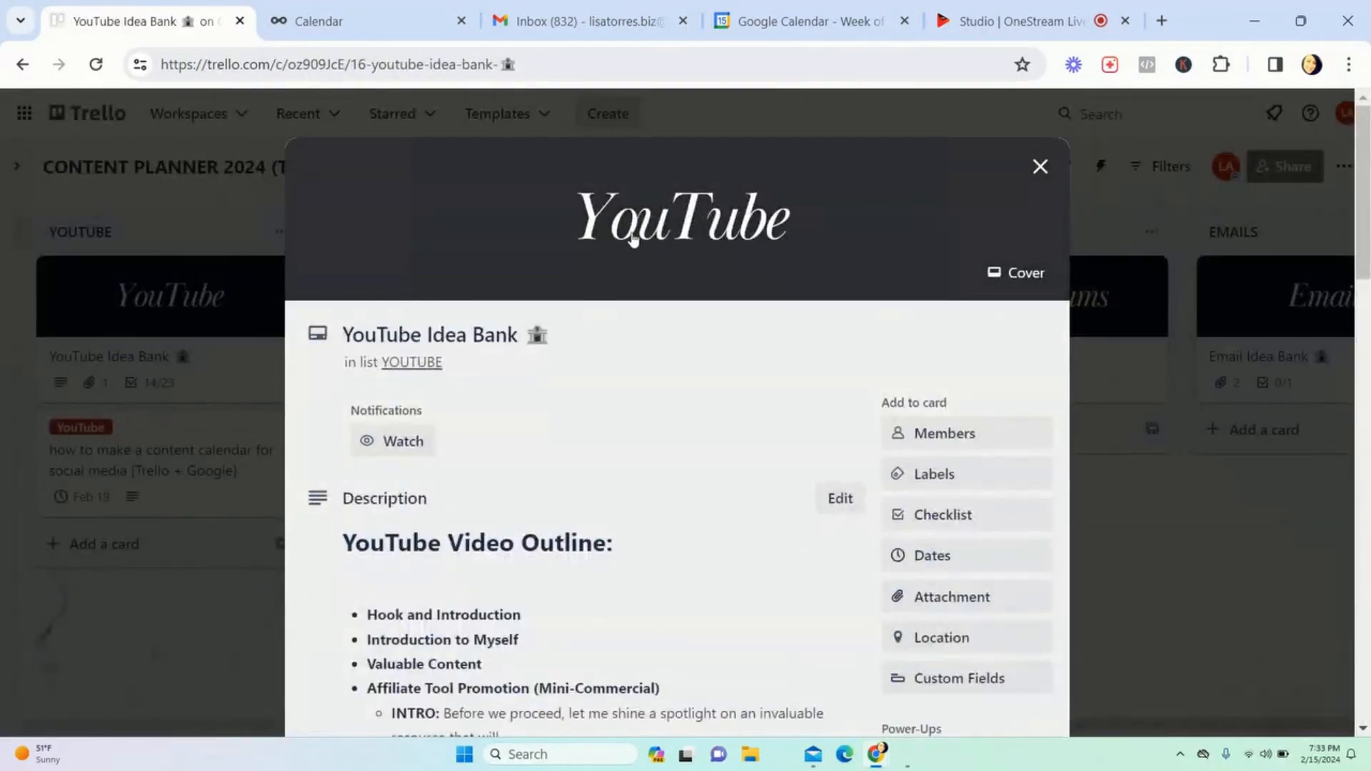
scroll(950, 502, "down", 2)
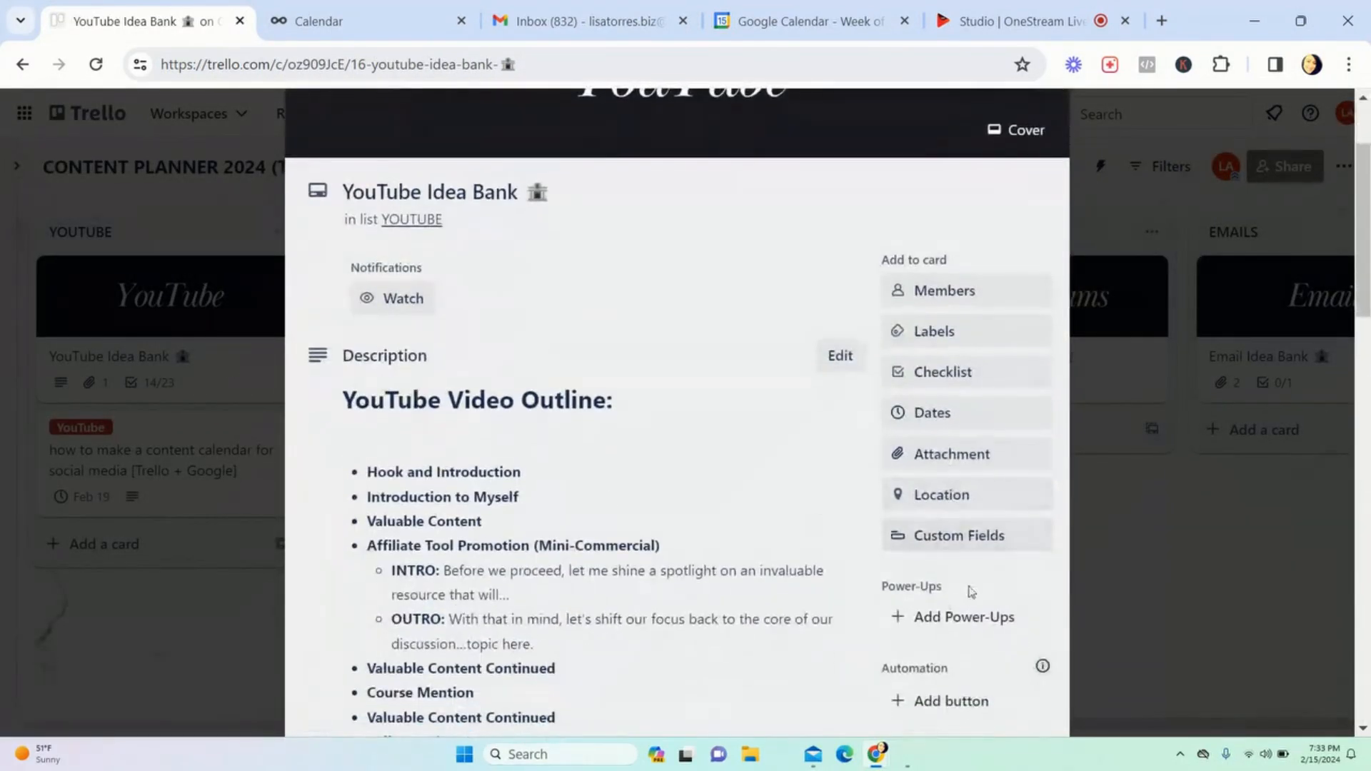
scroll(966, 556, "up", 2)
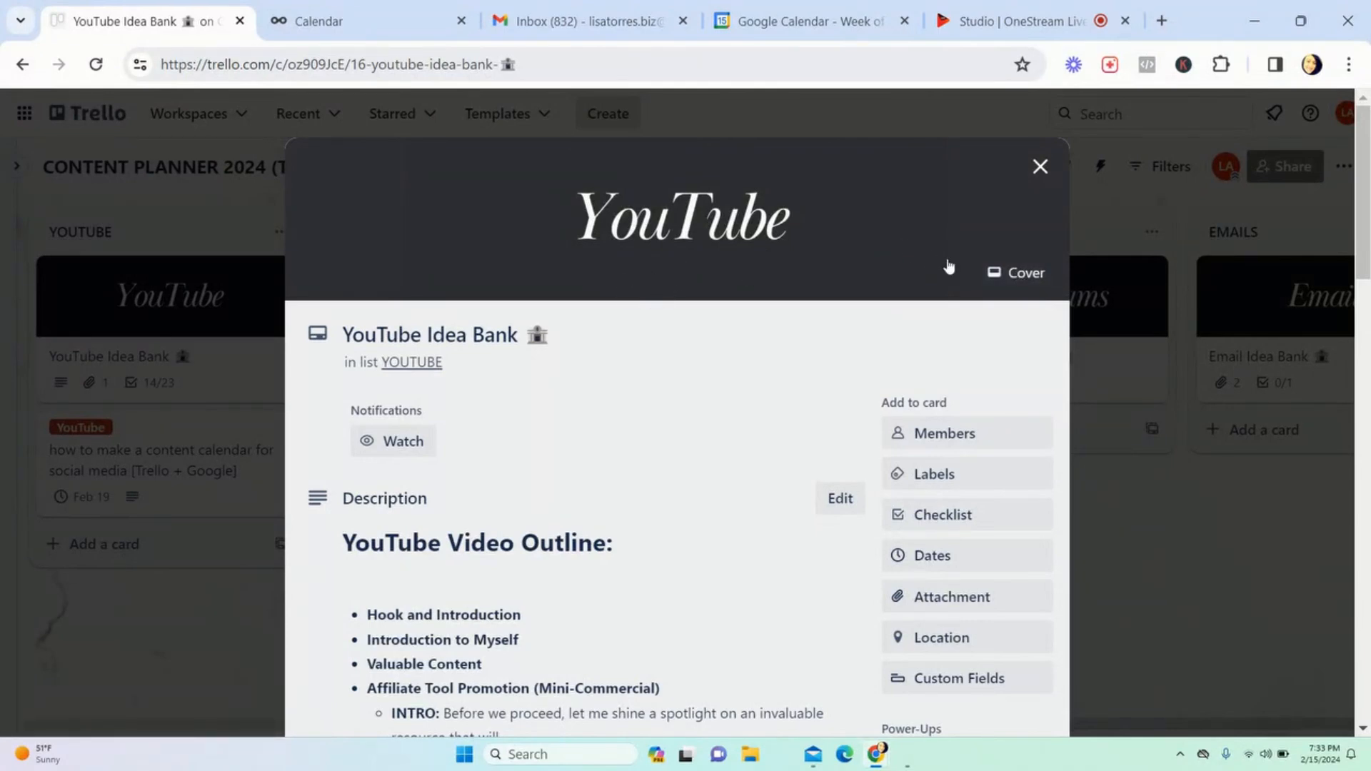
left_click(1017, 273)
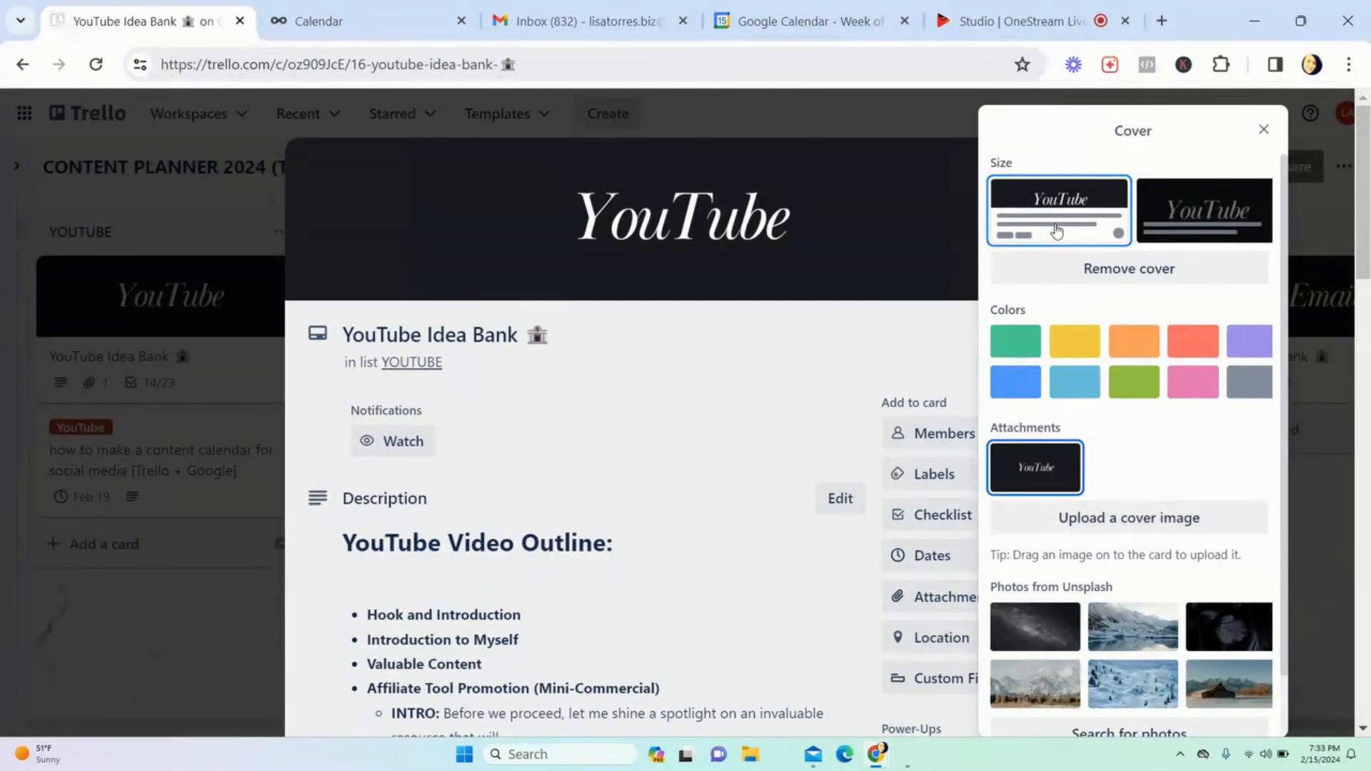
left_click(791, 333)
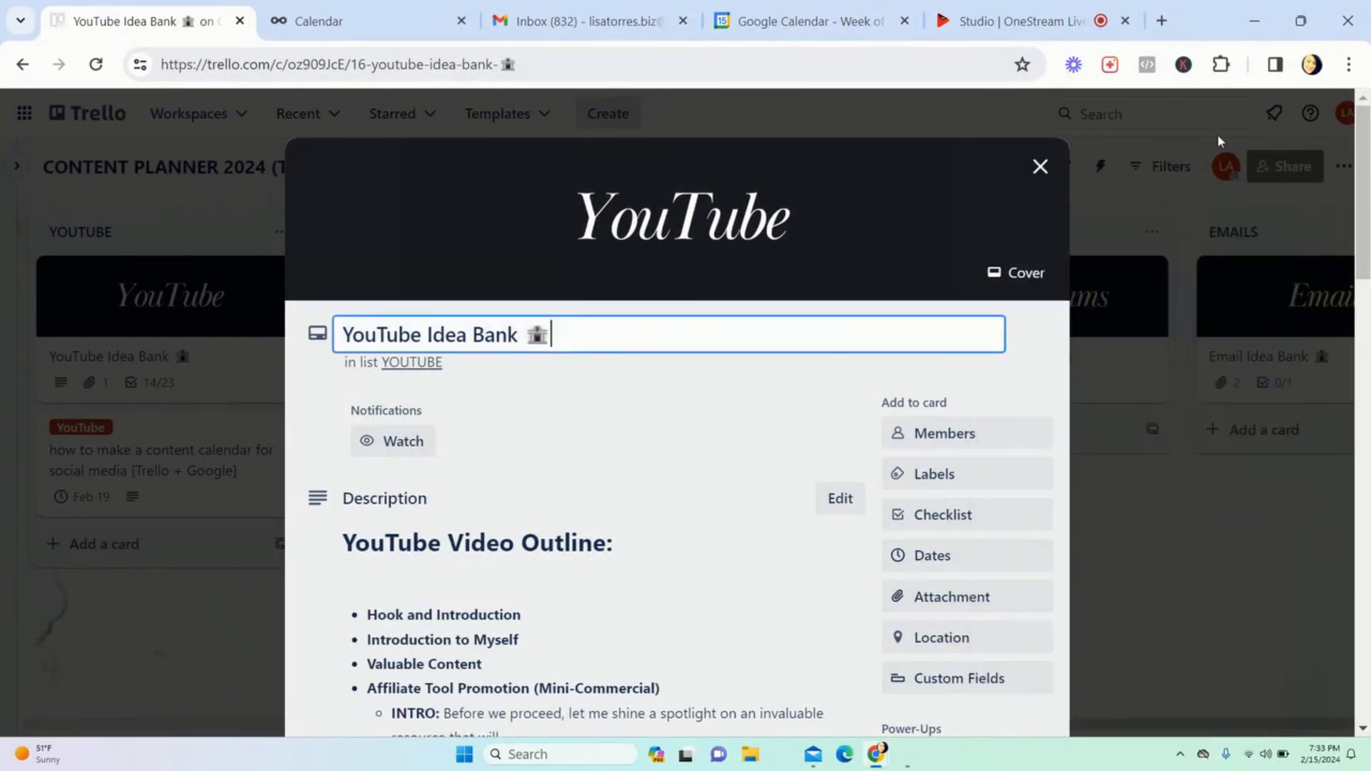
Step: Reopen the YouTube Idea Bank card to review it, and return to the board
left_click(1218, 138)
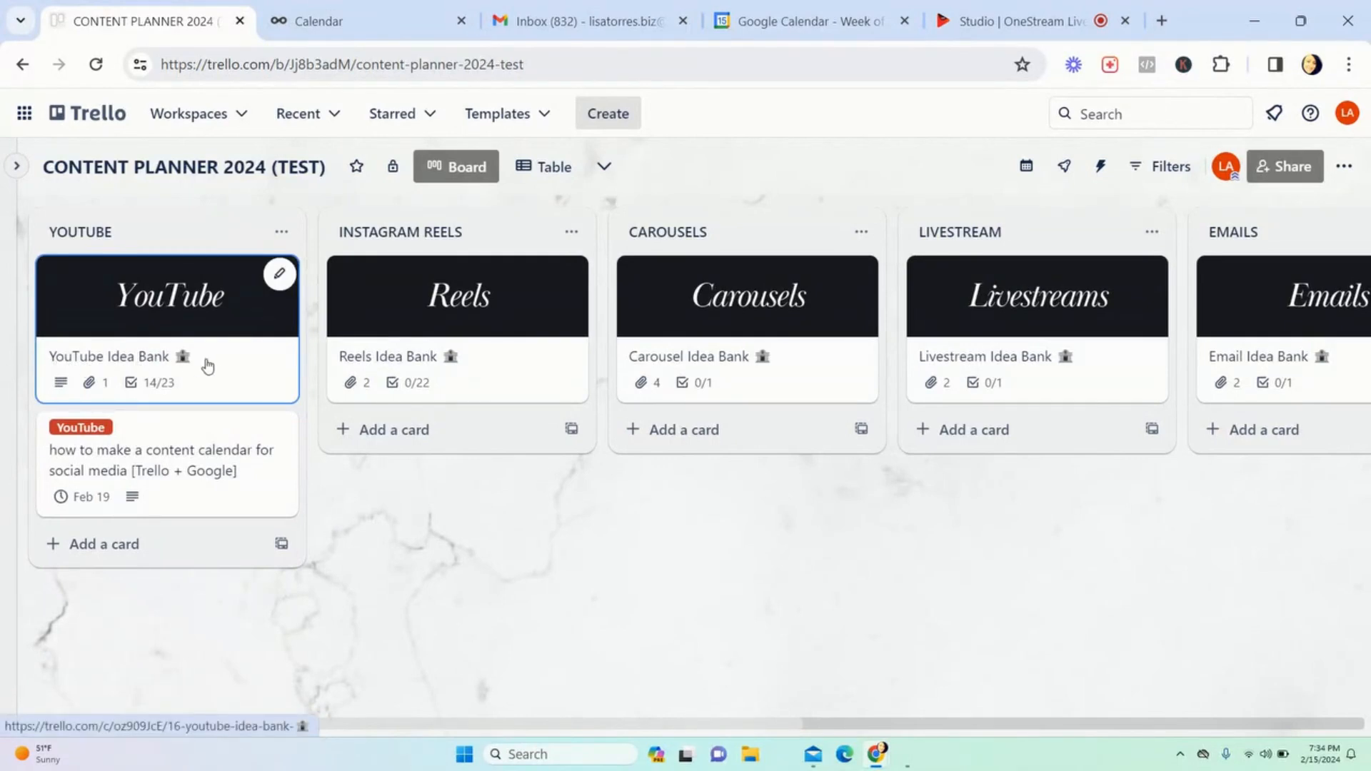
left_click(226, 373)
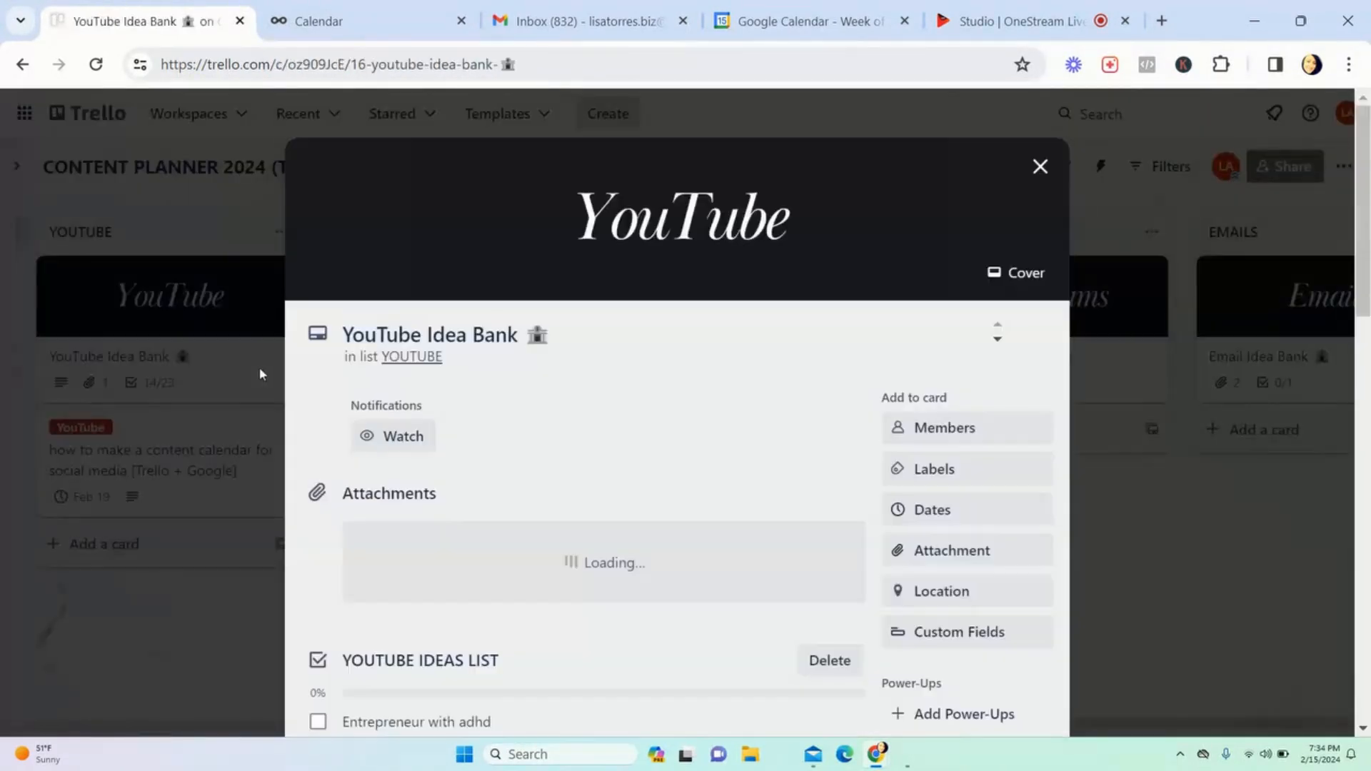
left_click(235, 358)
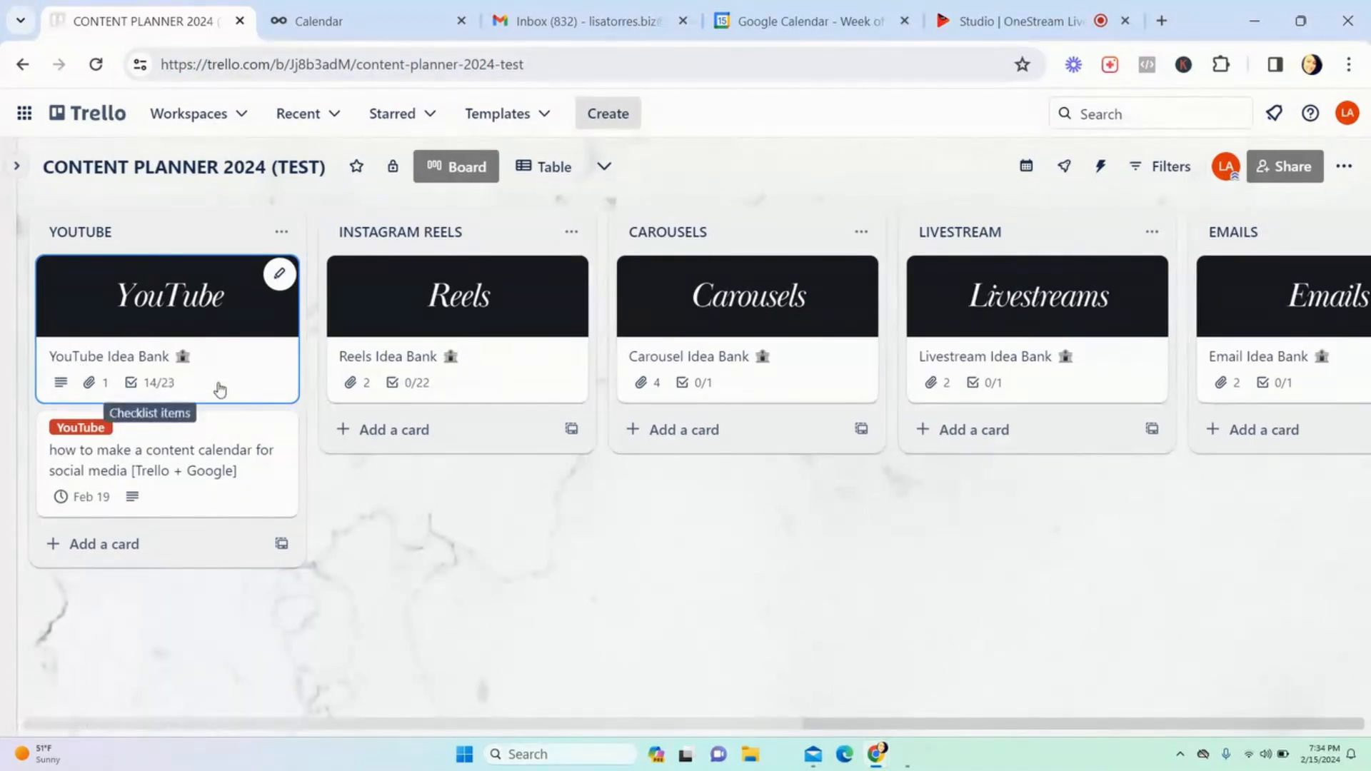
Step: Add a card titled TEST to the YOUTUBE list
left_click(117, 545)
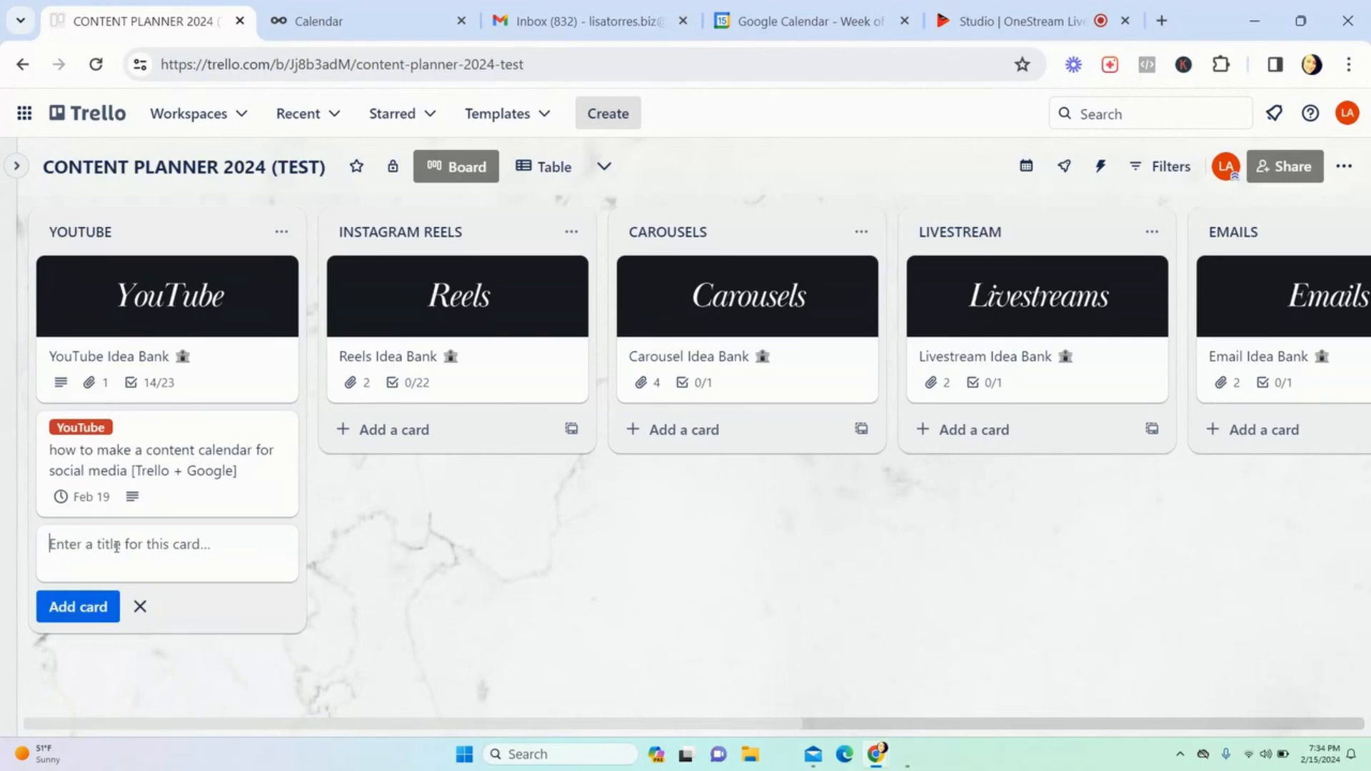
type("TEST")
key("Return")
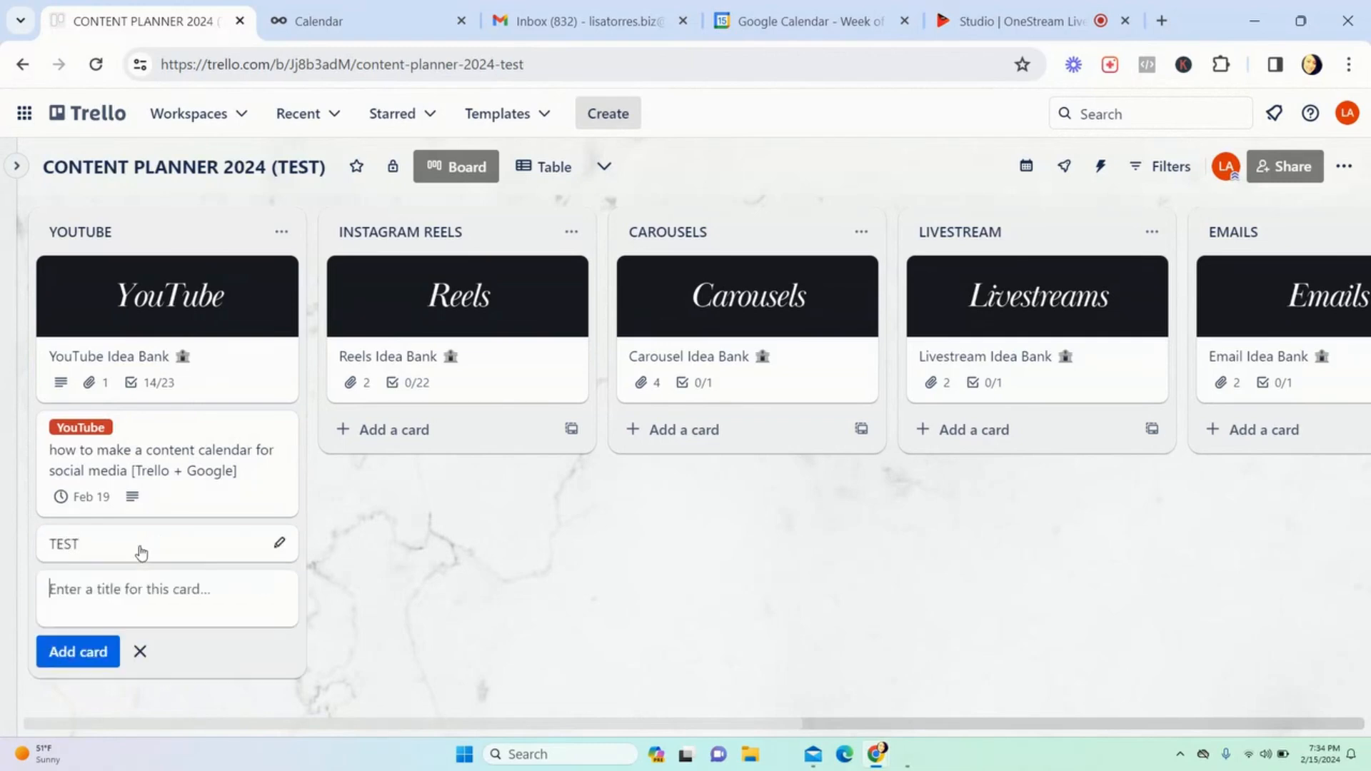
Step: Open the TEST card, look through its description, add-to-card and action options, and return to the board
left_click(142, 551)
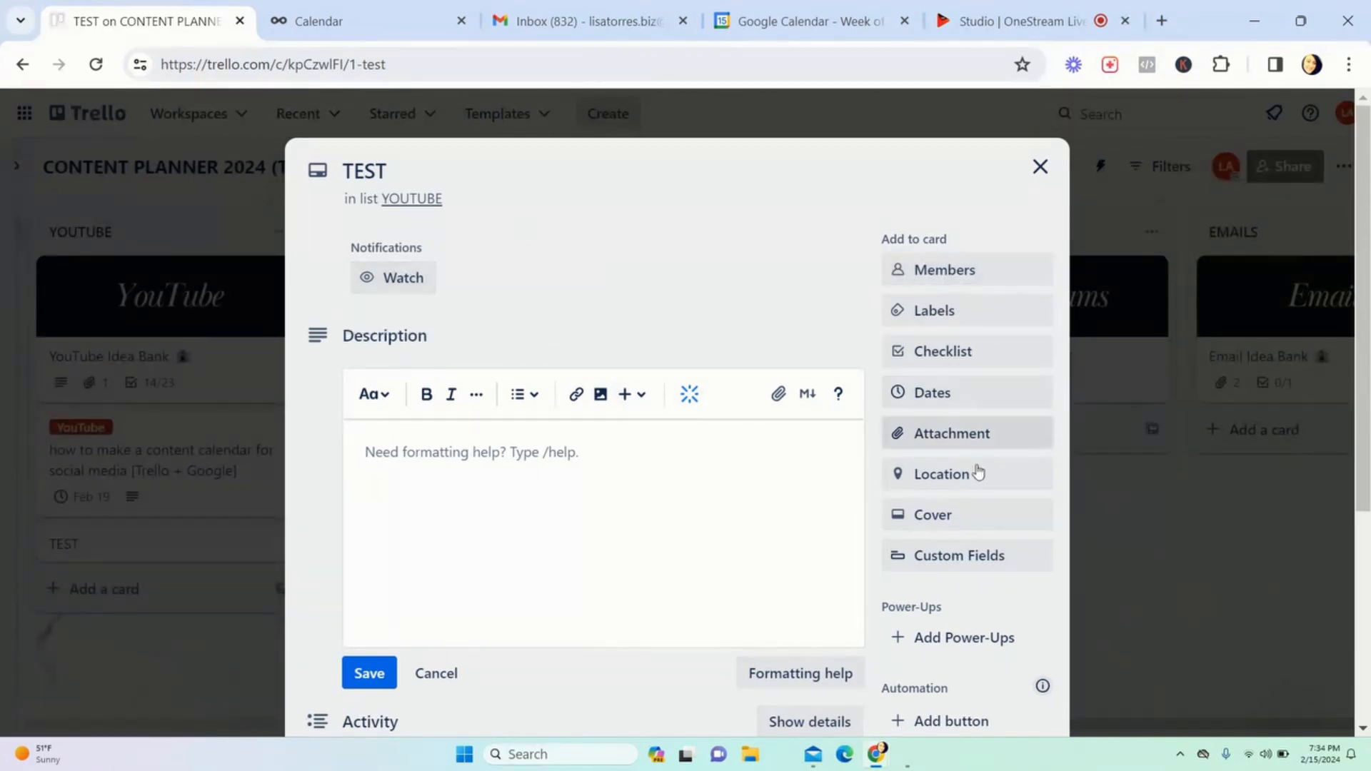
scroll(971, 536, "down", 1)
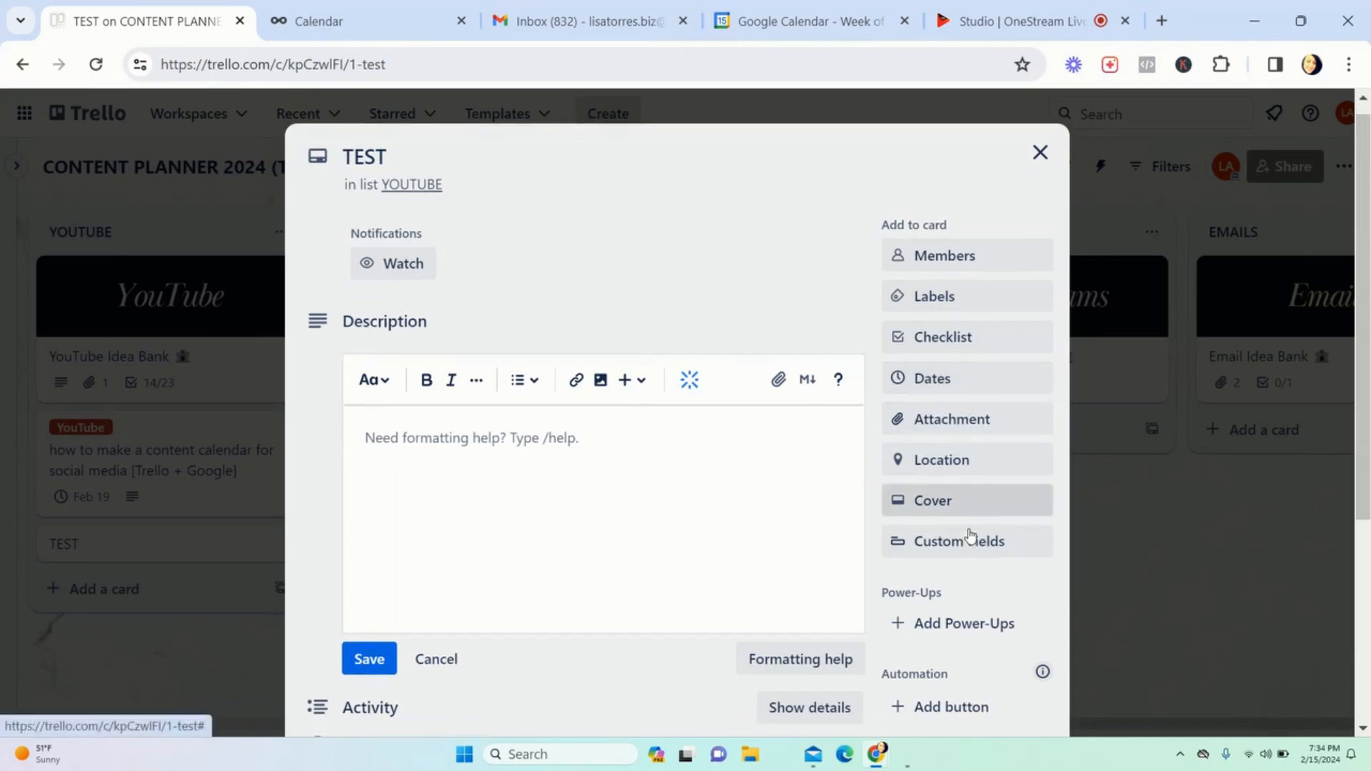
scroll(961, 479, "down", 1)
scroll(959, 407, "down", 2)
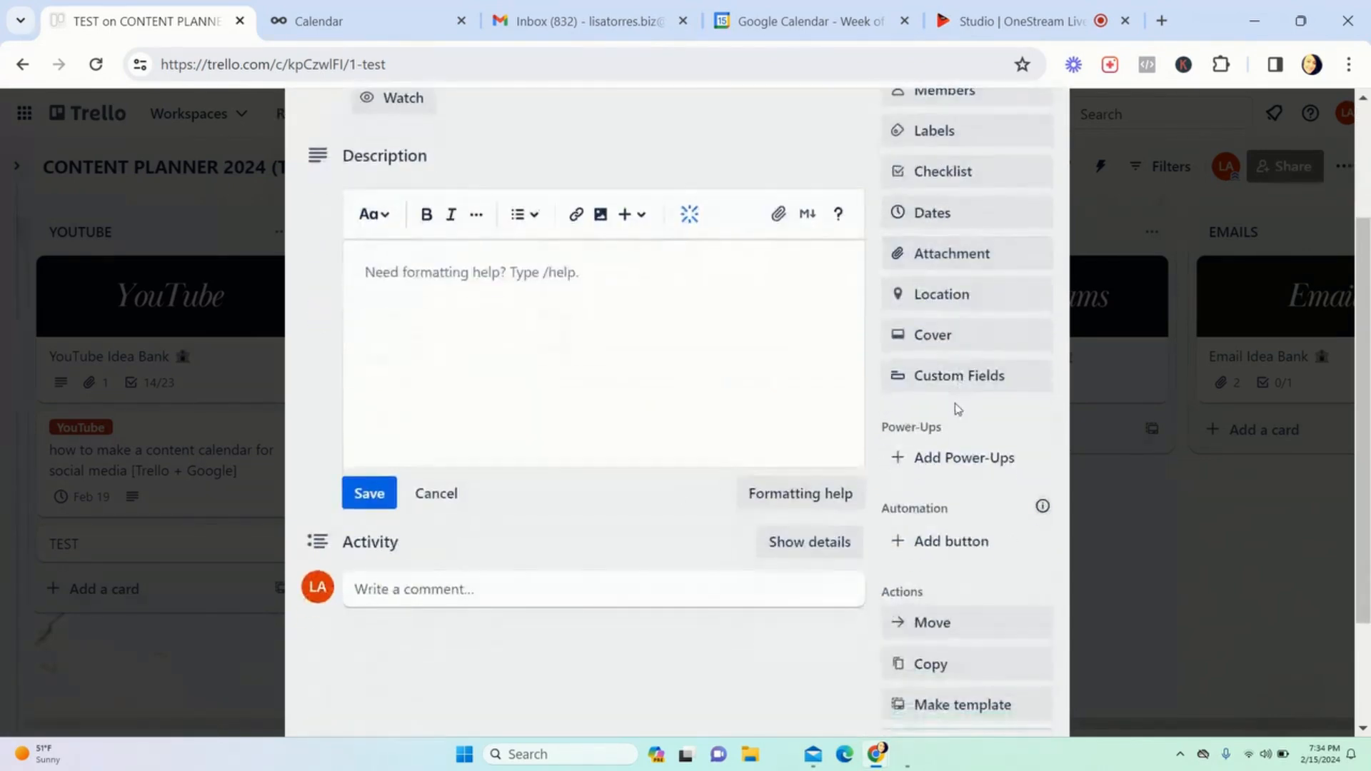
scroll(936, 377, "up", 1)
scroll(731, 618, "down", 2)
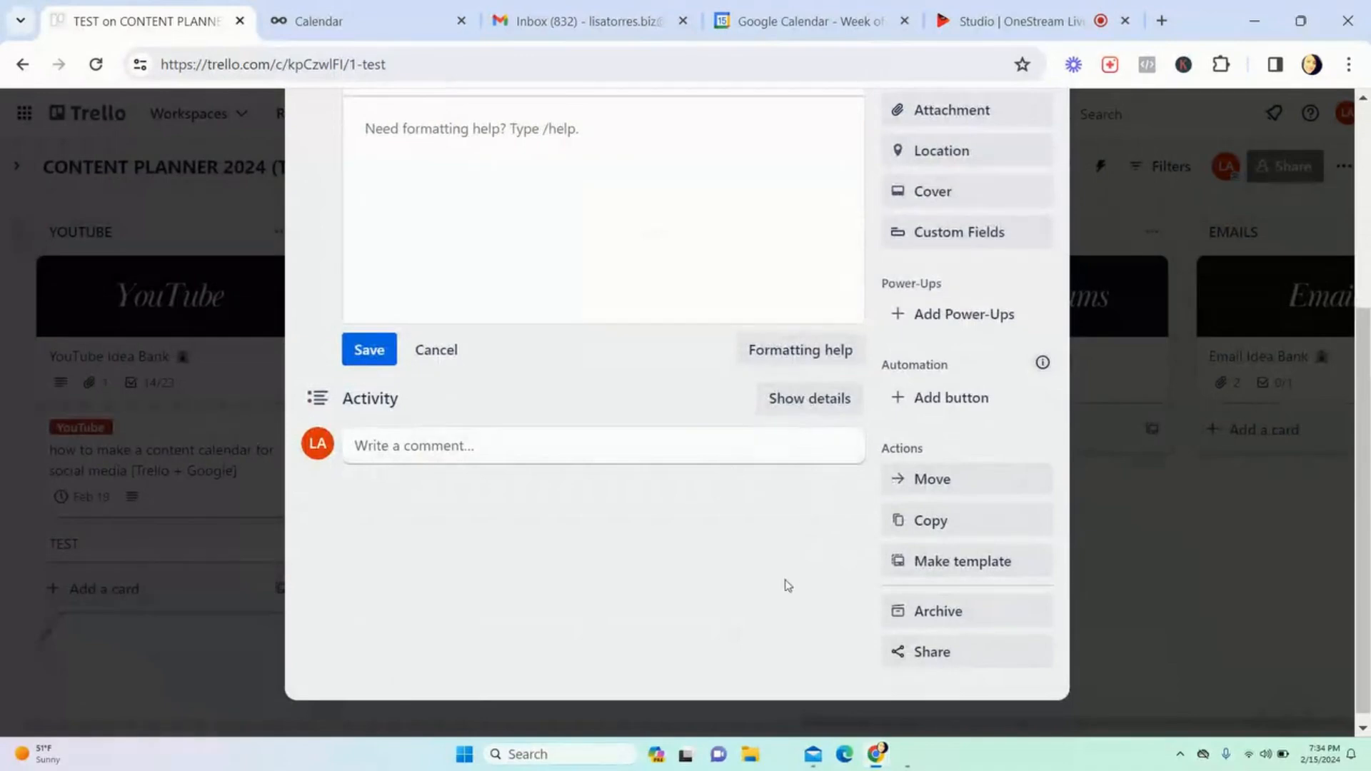
scroll(784, 582, "up", 5)
left_click(1040, 165)
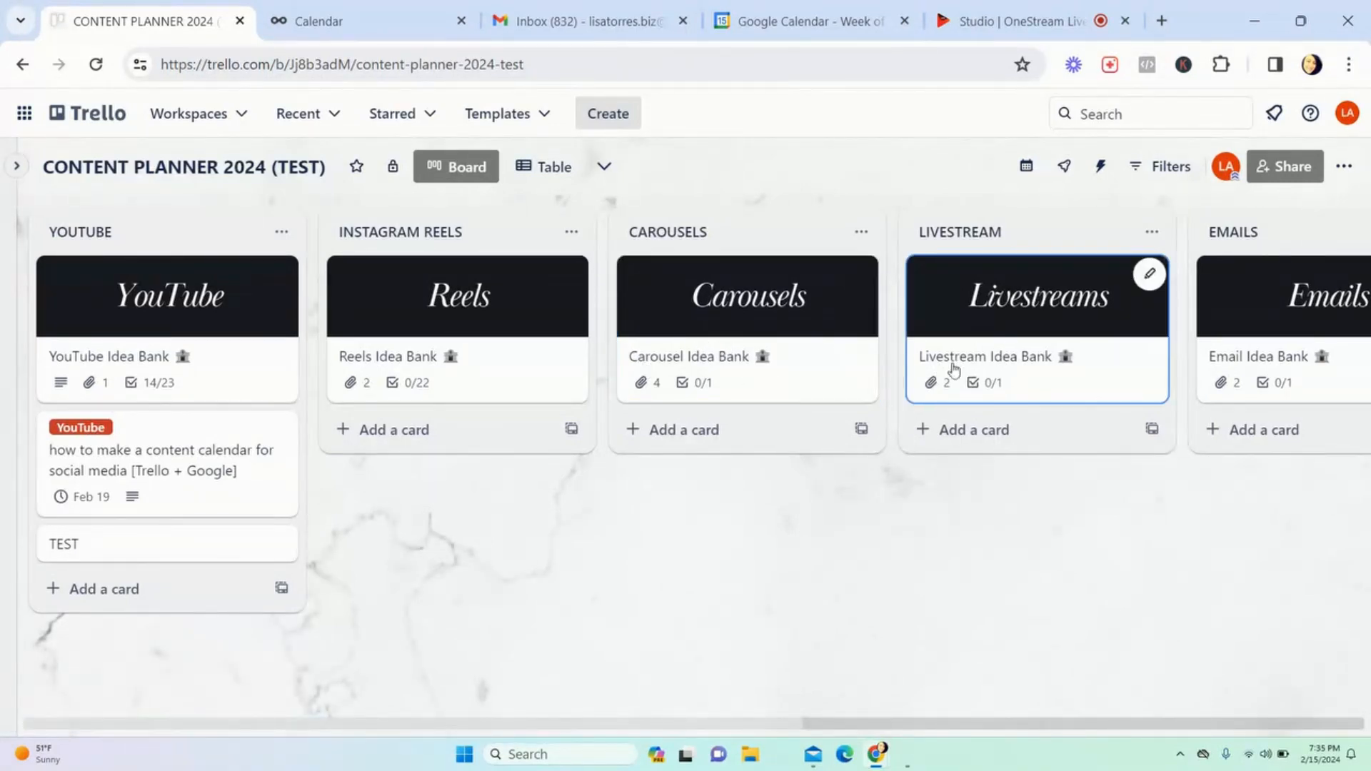
Step: Look through the content planner board's lists beyond YOUTUBE and return to the first list
scroll(1043, 368, "right", 5)
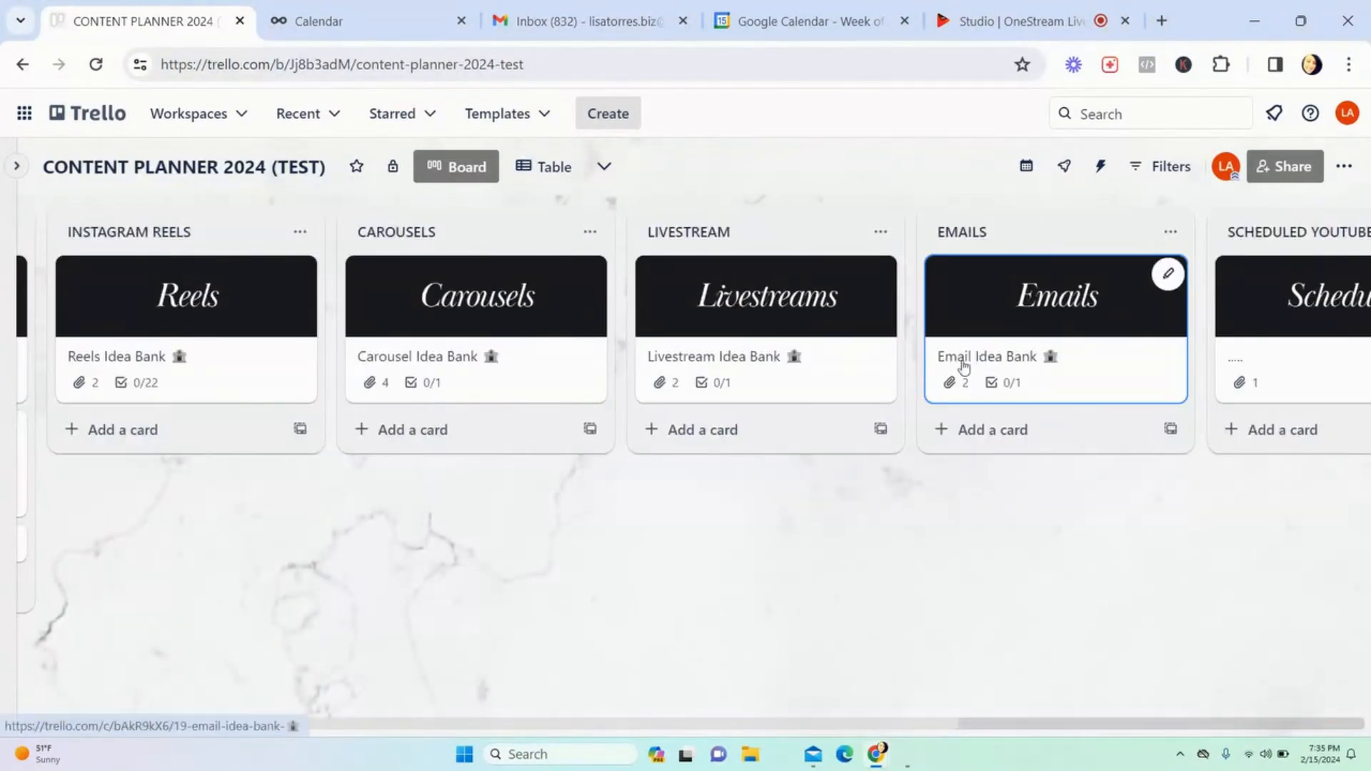
scroll(1051, 367, "left", 1)
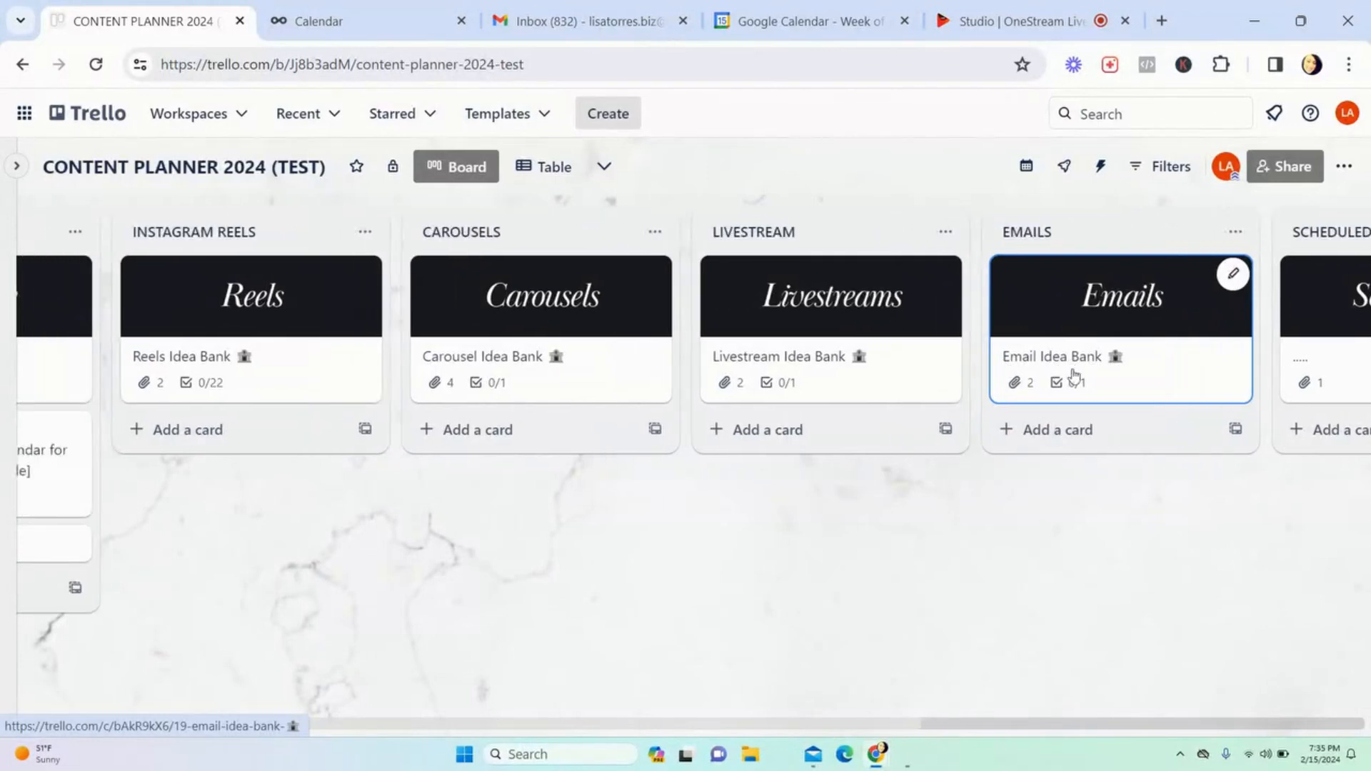
scroll(1133, 372, "left", 3)
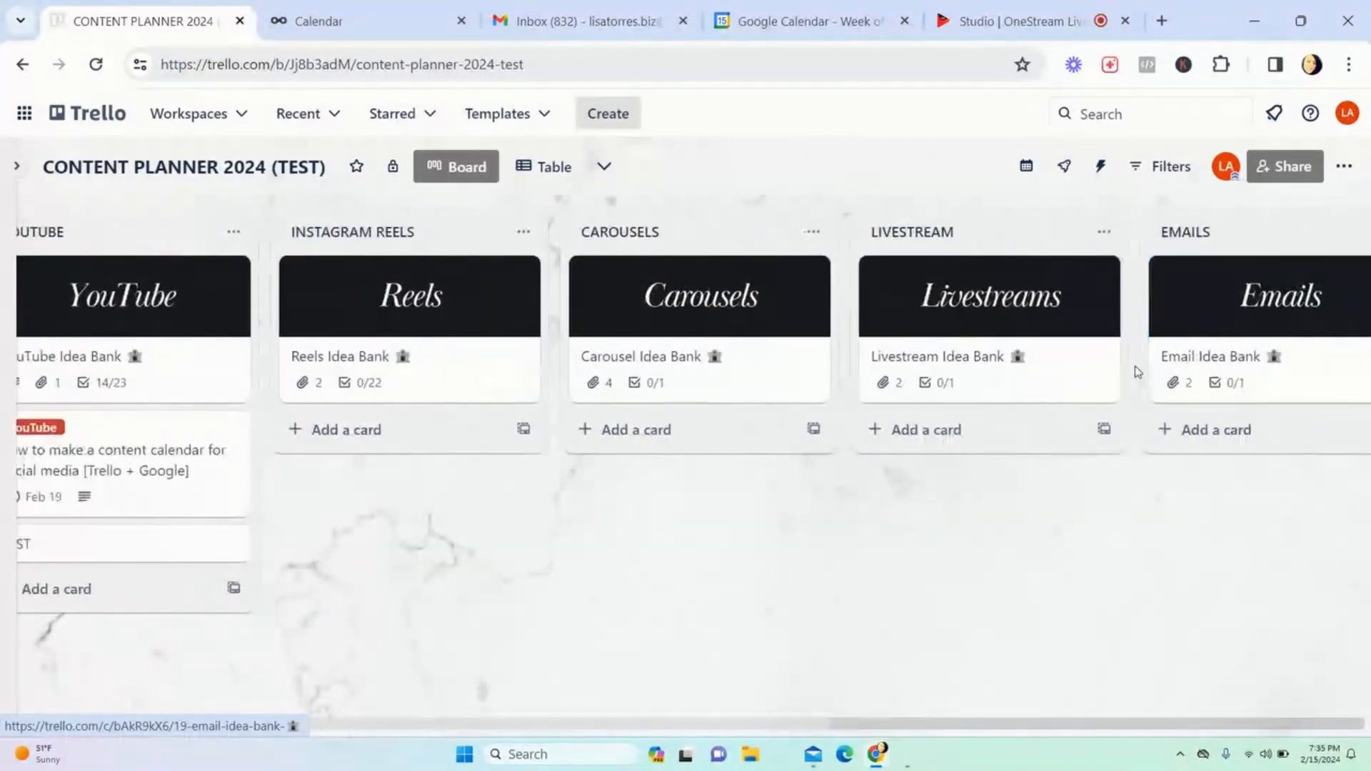
scroll(1138, 372, "left", 1)
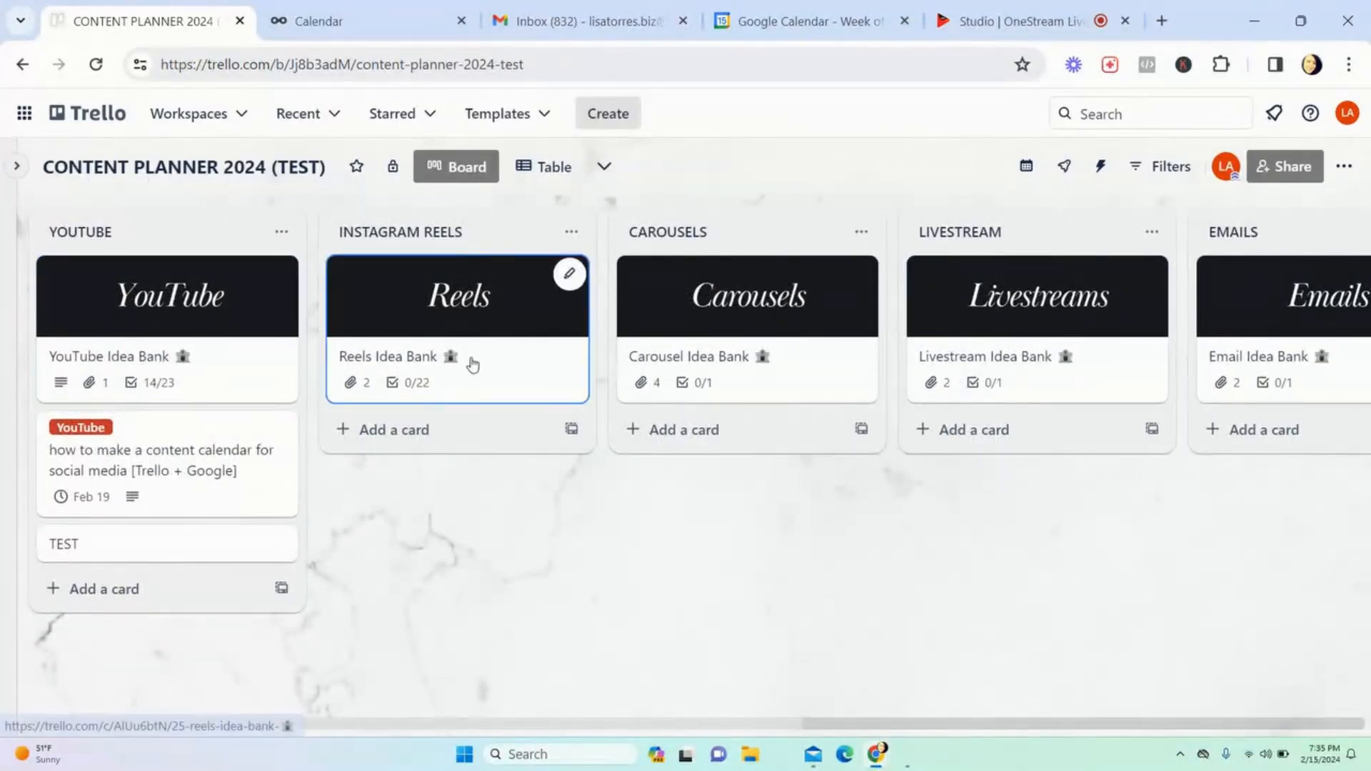
scroll(1036, 355, "right", 5)
scroll(1035, 322, "right", 5)
scroll(1108, 326, "right", 5)
scroll(1109, 327, "left", 15)
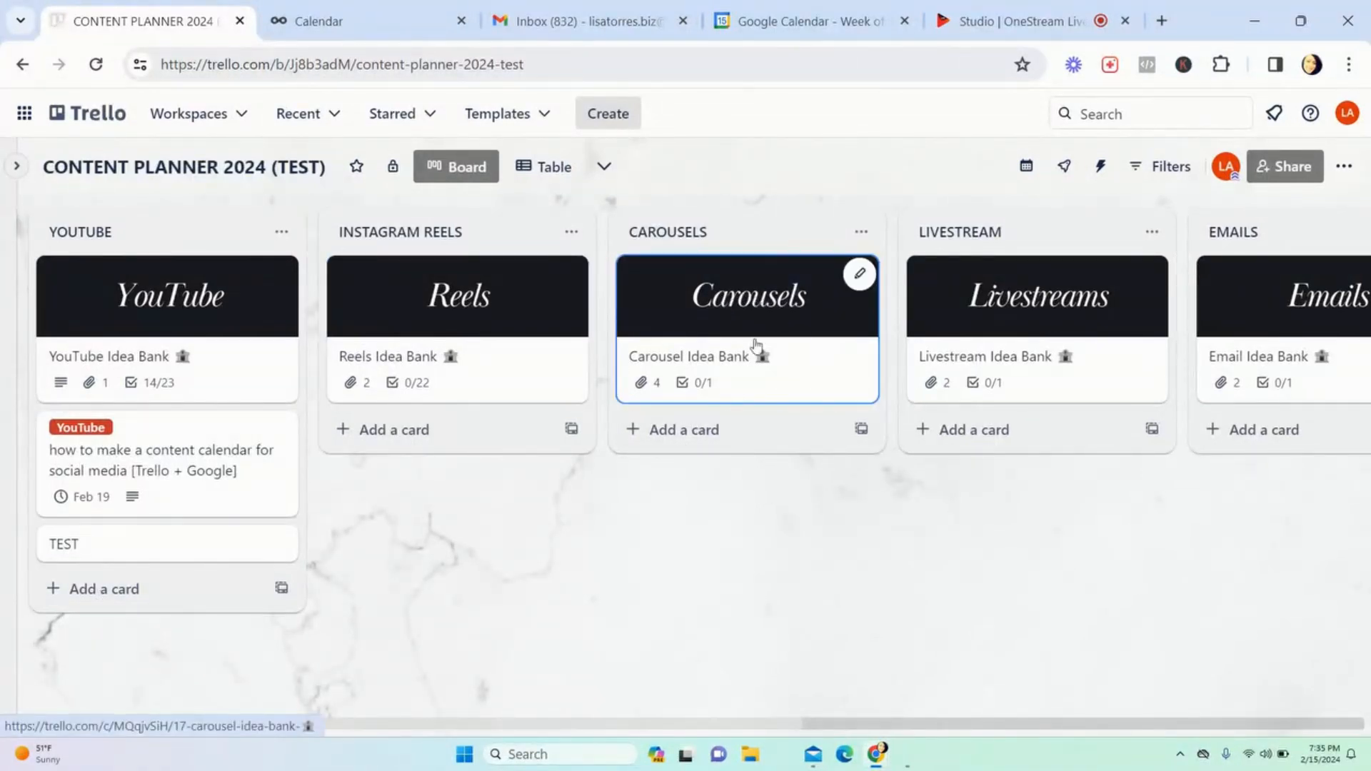
Step: Add a card titled "Name it!" to the CAROUSELS list
left_click(675, 433)
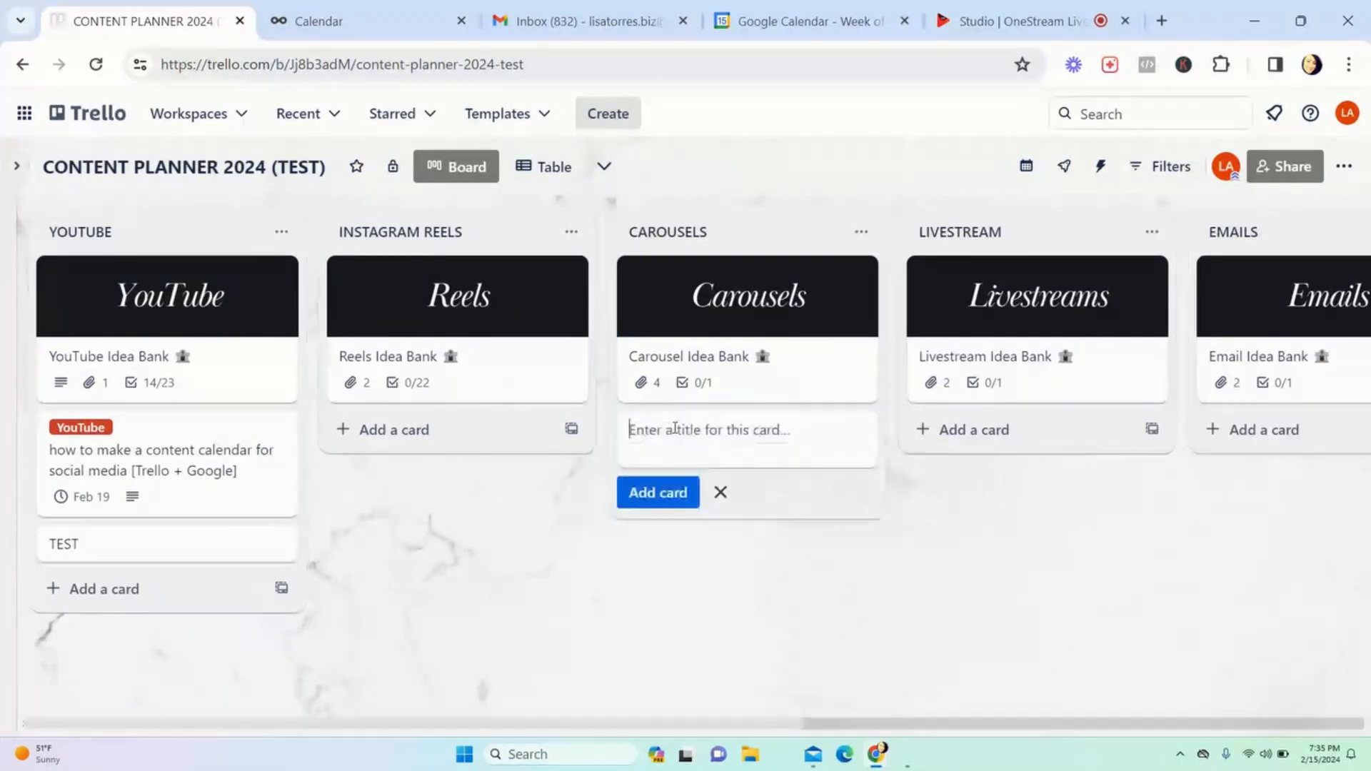
type("Name it!")
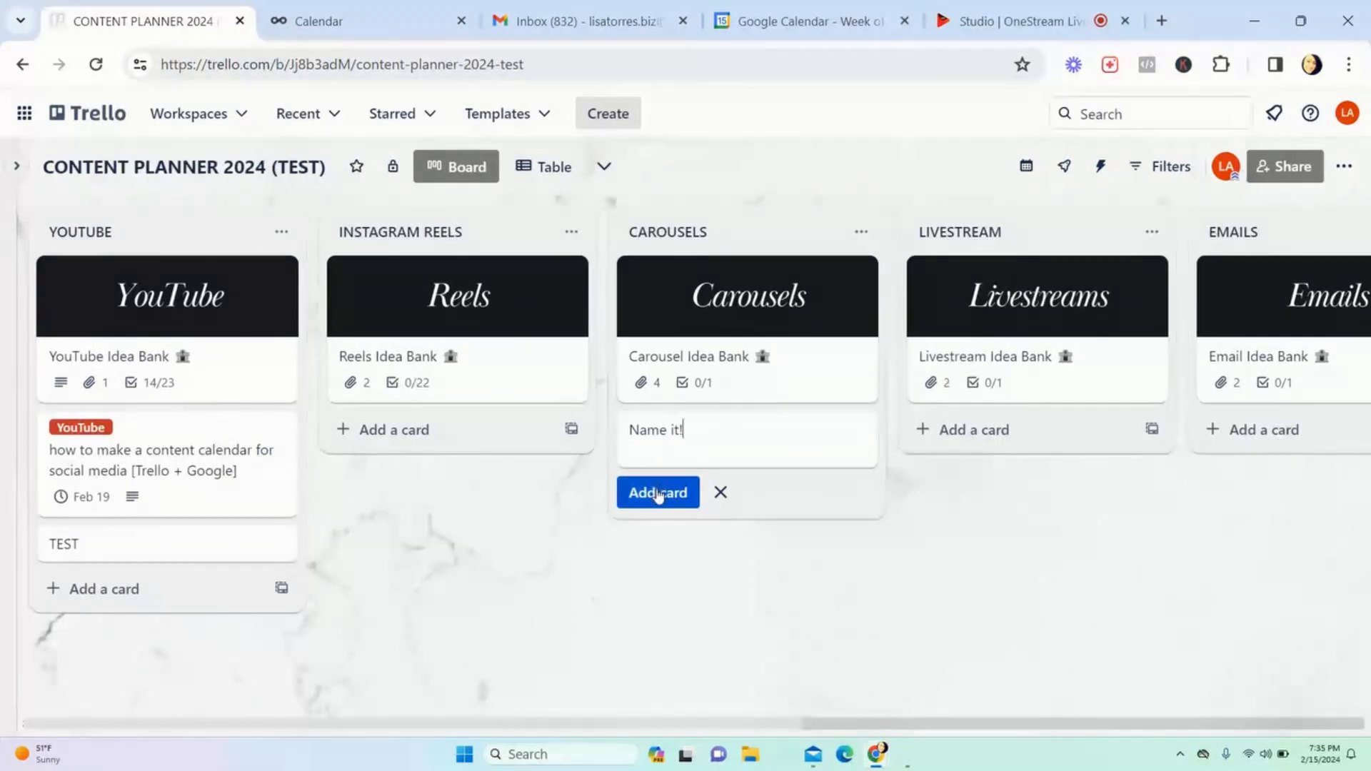
left_click(658, 492)
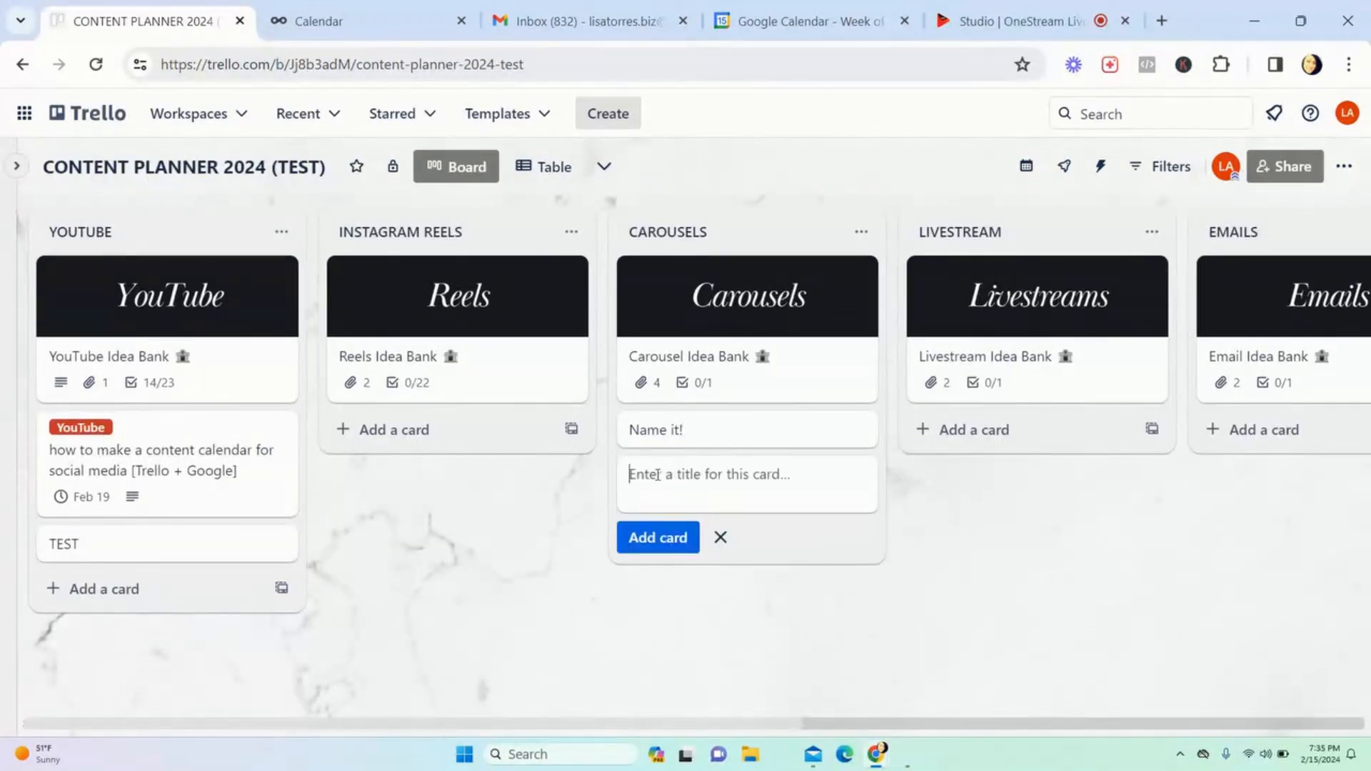
Step: Open the "Name it!" card, review its available fields and options, and close it
left_click(690, 432)
left_click(703, 386)
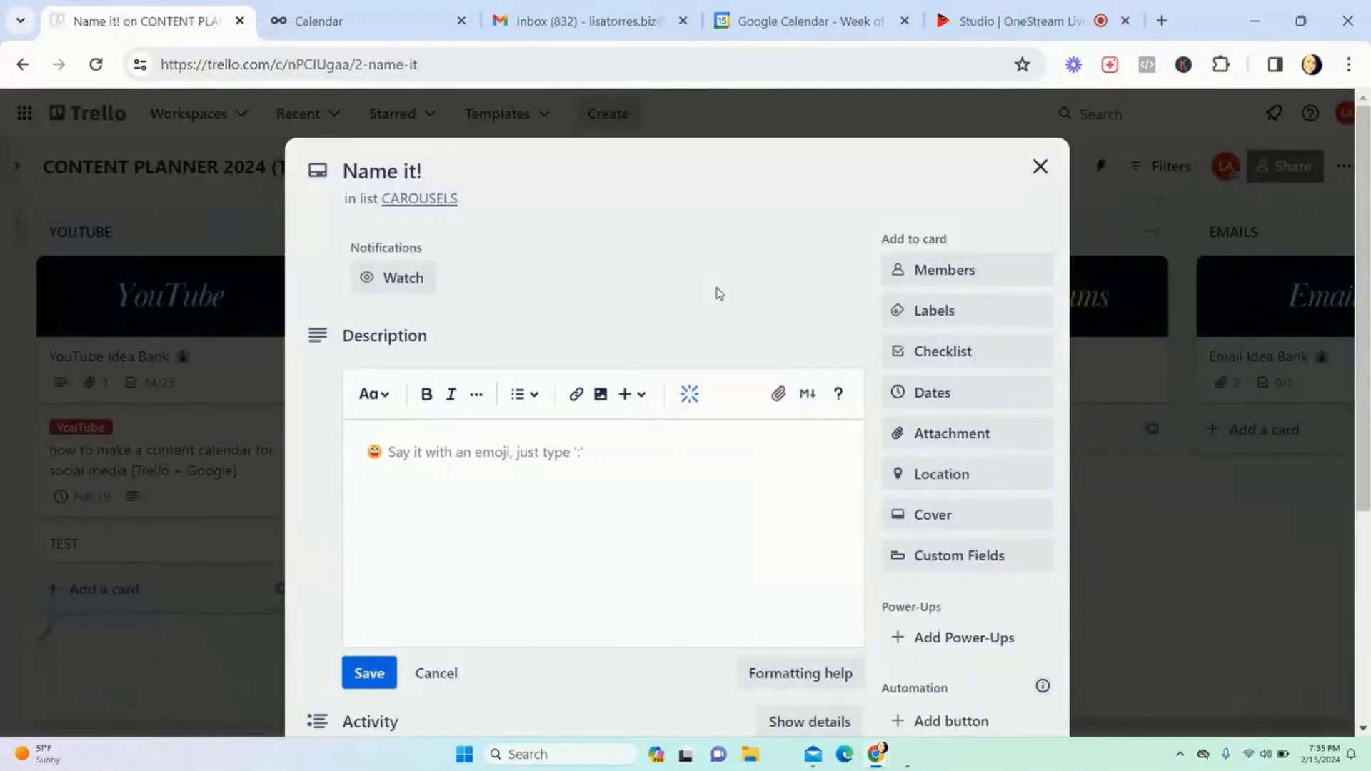
scroll(748, 465, "down", 4)
scroll(748, 469, "up", 4)
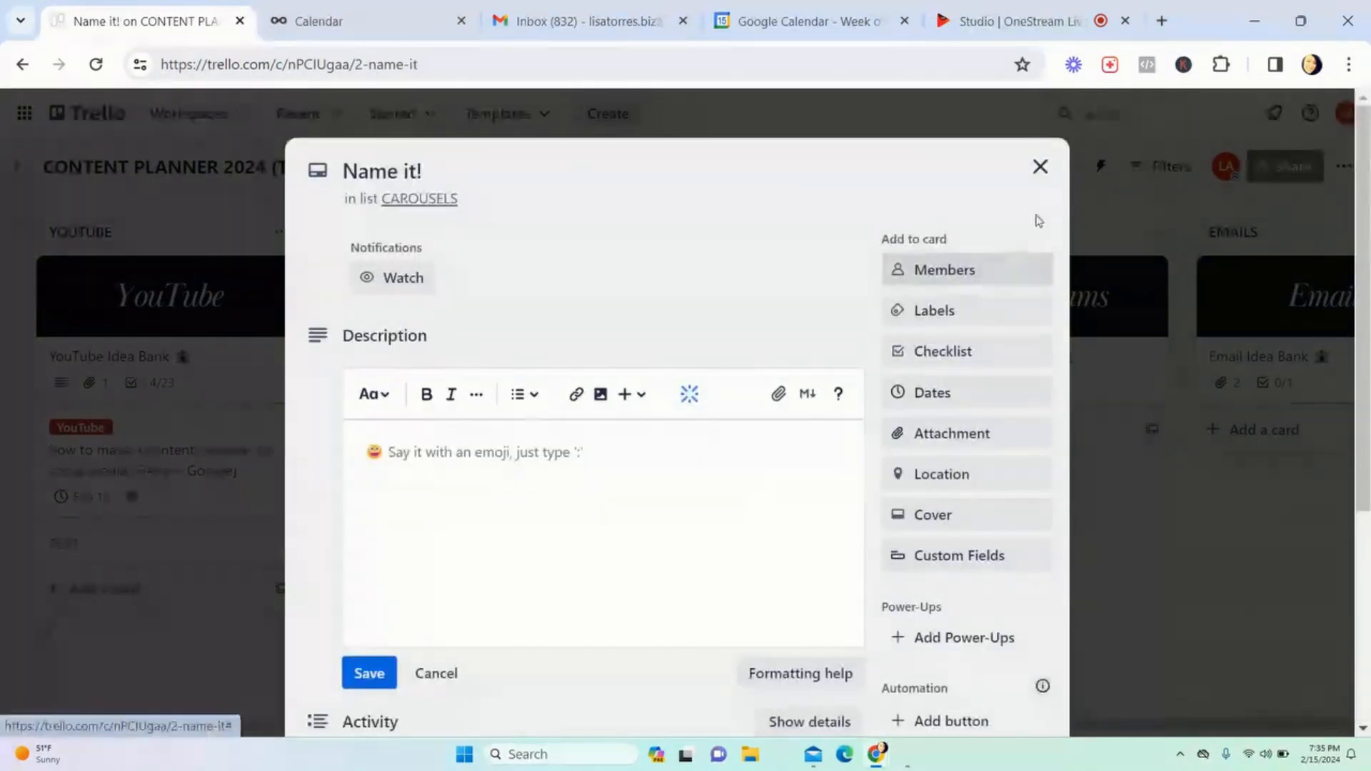
left_click(1040, 165)
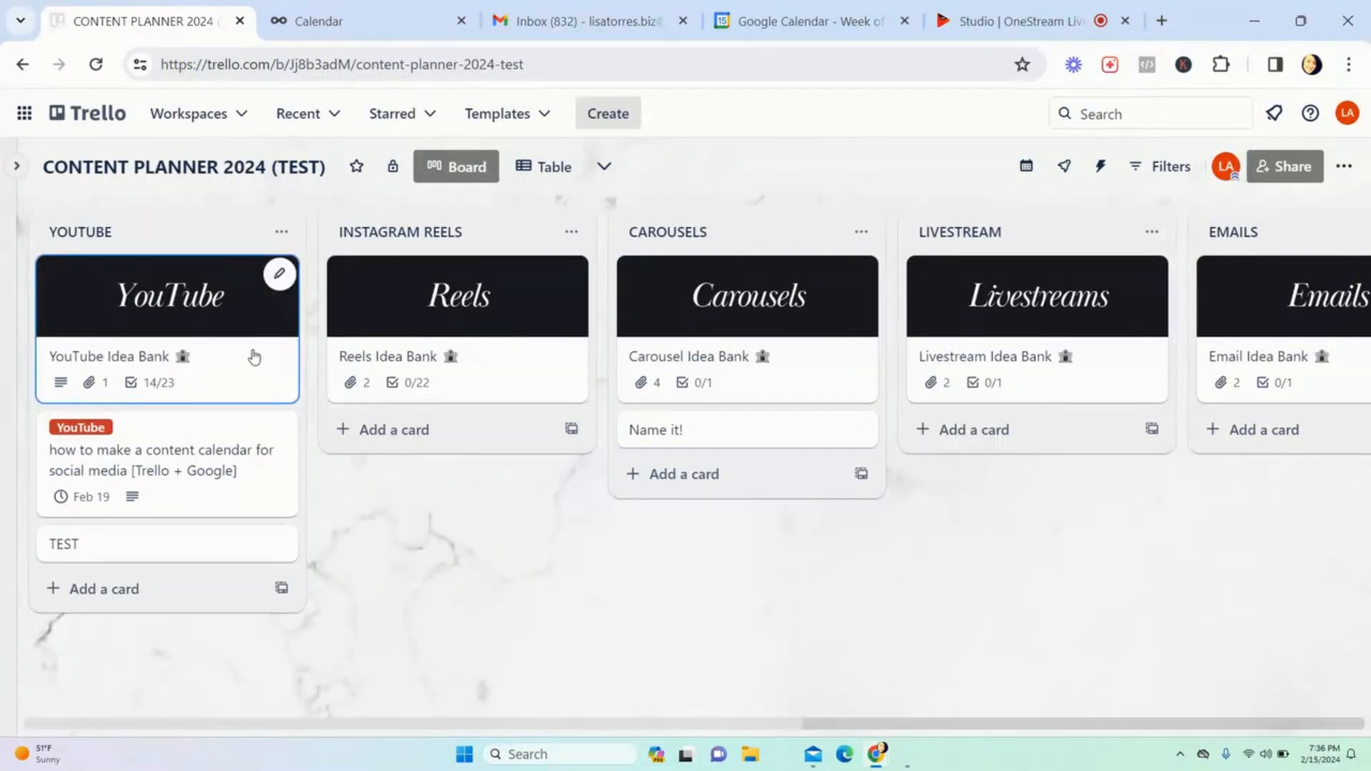
Step: Compare the Trello board's content lists with the February 19–25 time blocks in Google Calendar, ending on the Trello board
scroll(998, 306, "right", 5)
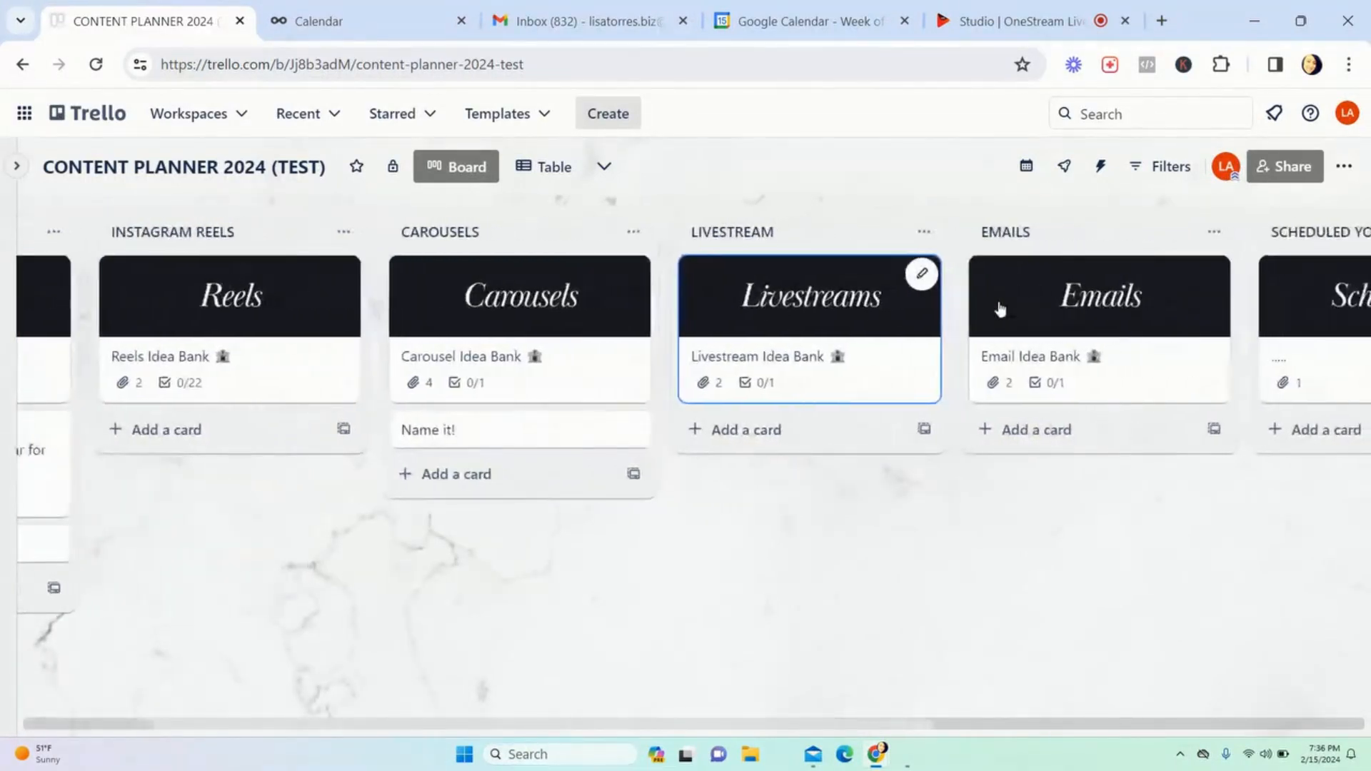
scroll(1000, 307, "right", 2)
scroll(909, 315, "right", 1)
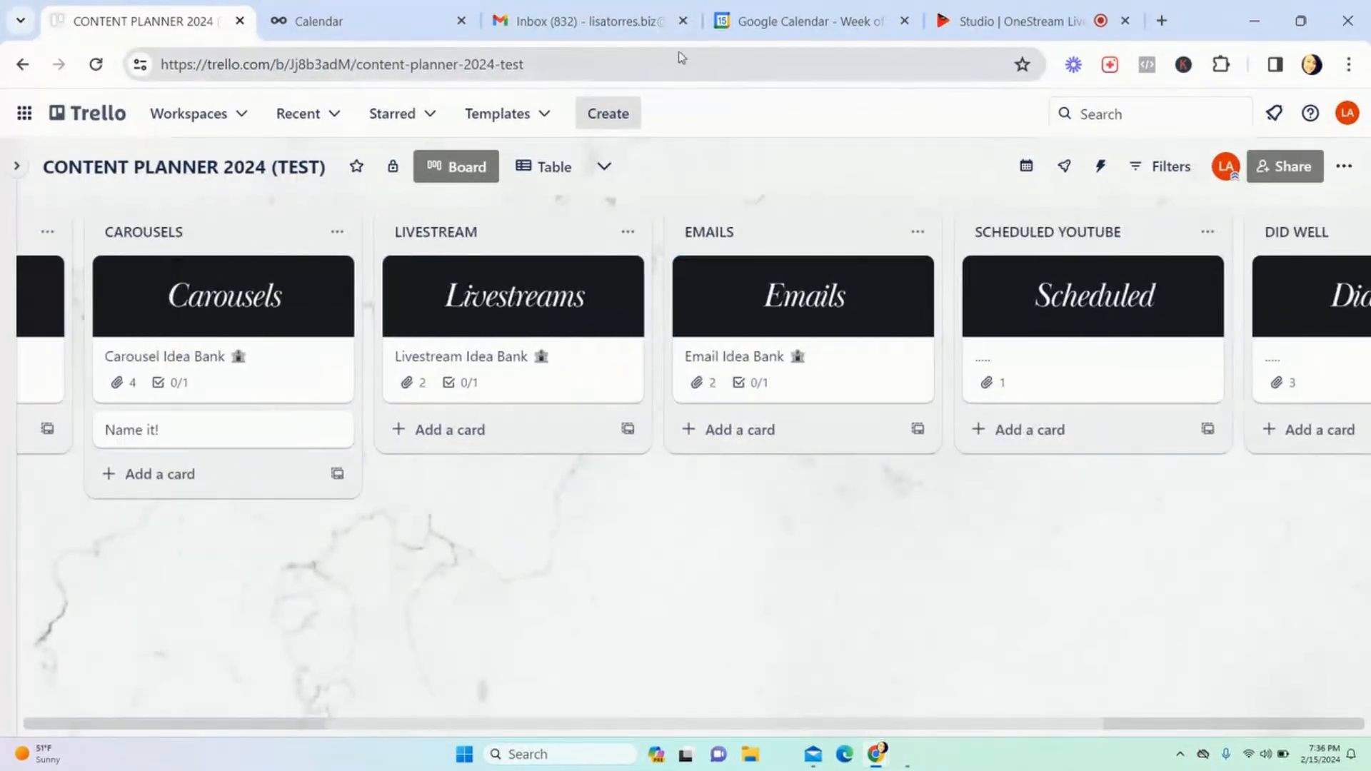
left_click(801, 28)
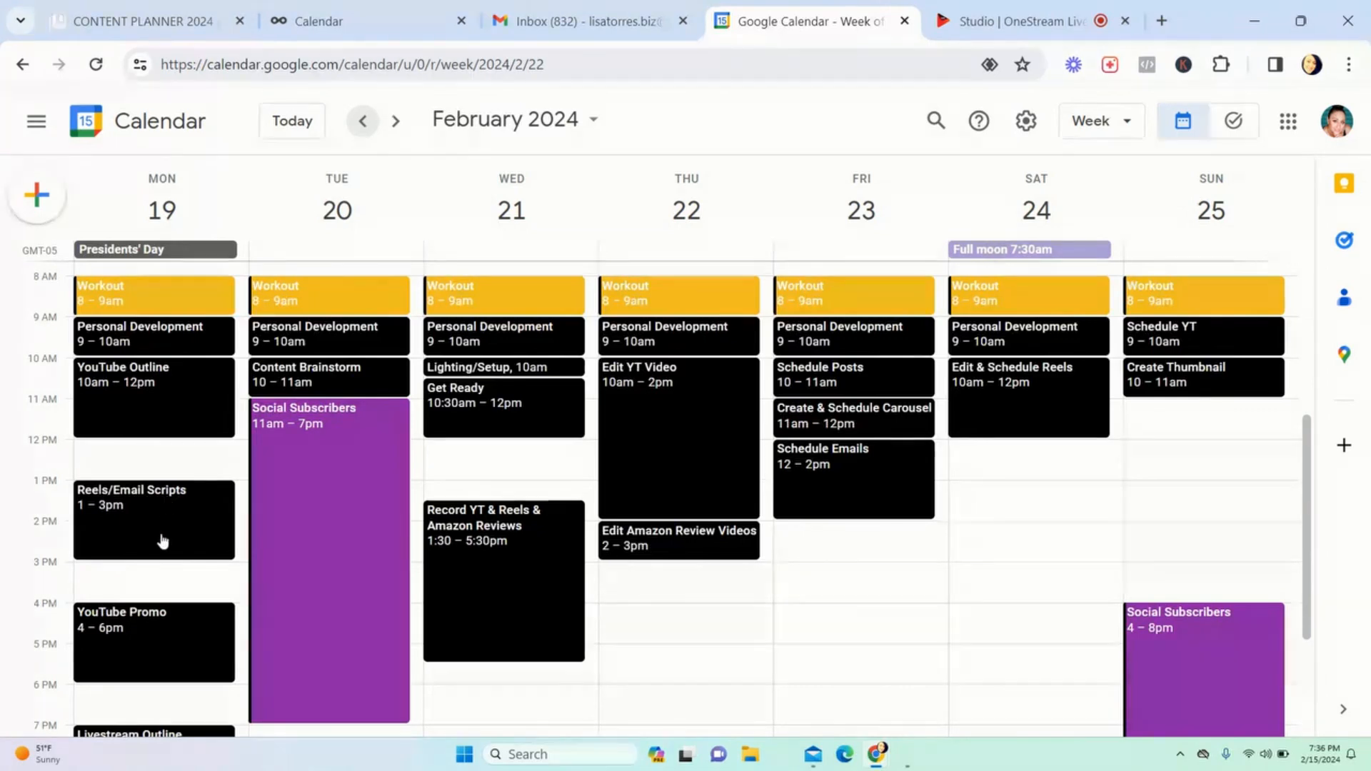
left_click(135, 20)
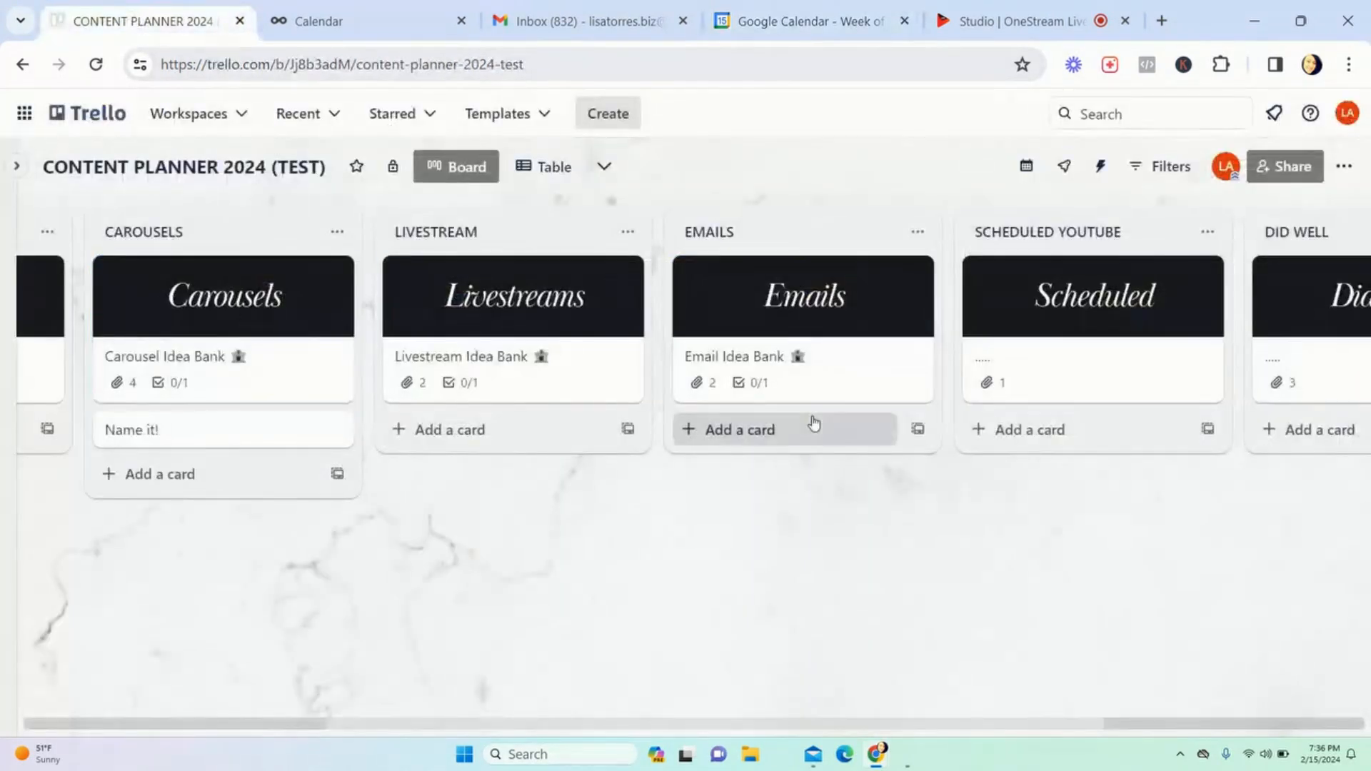
scroll(845, 576, "left", 5)
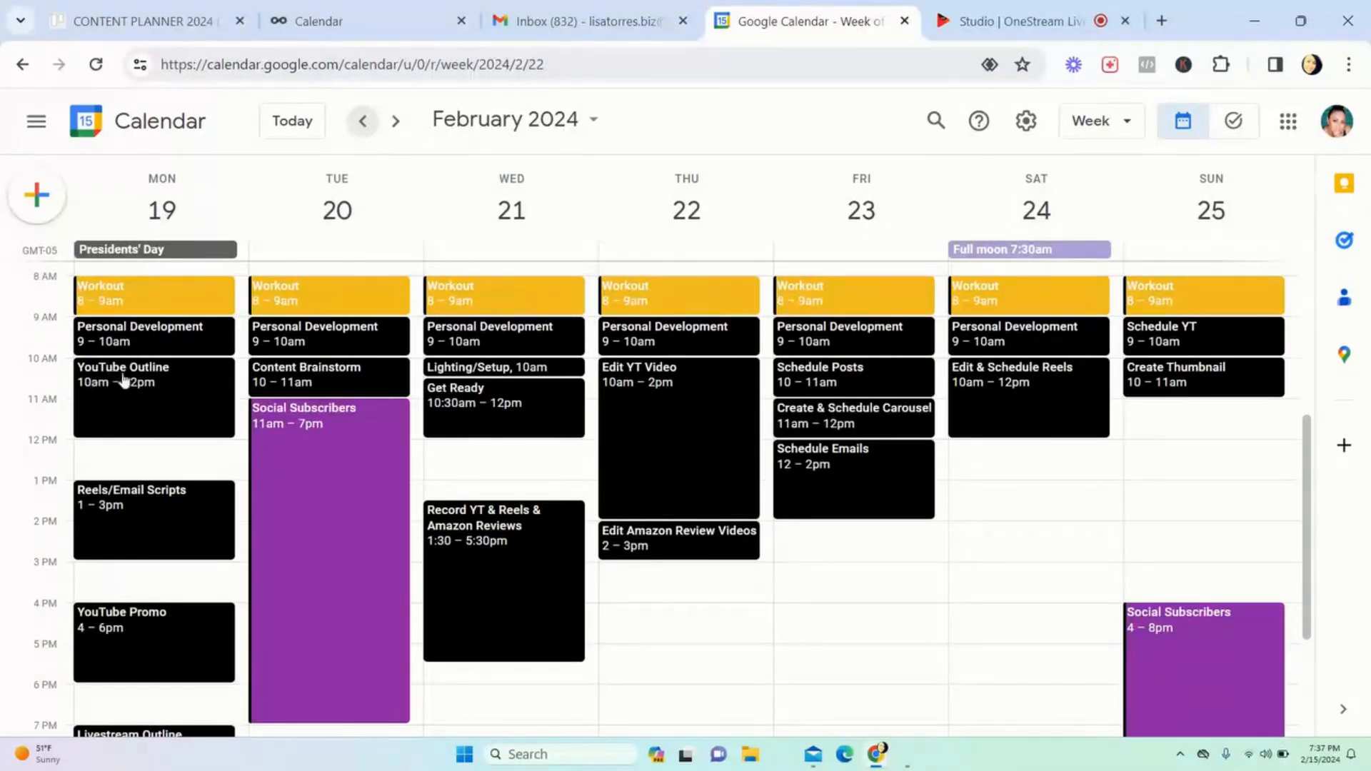
mouse_move(140, 24)
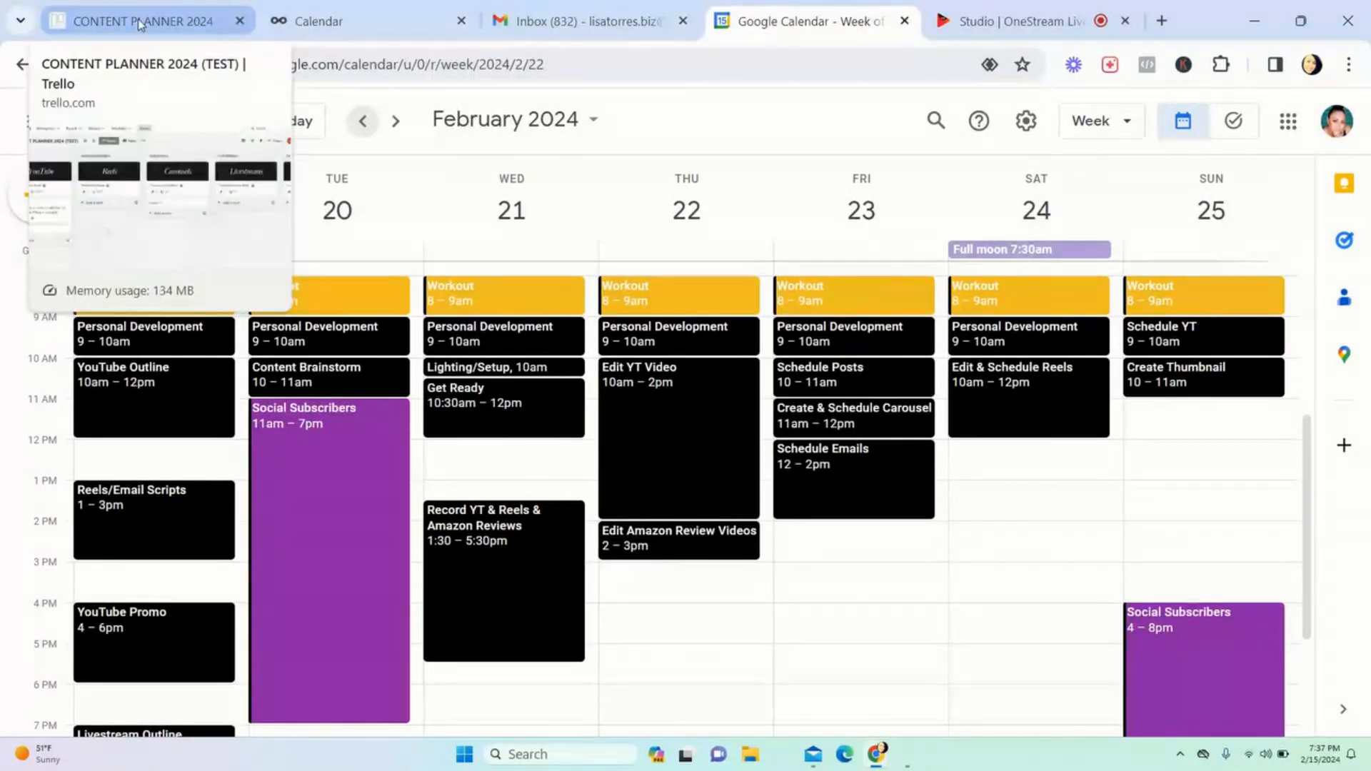
left_click(140, 25)
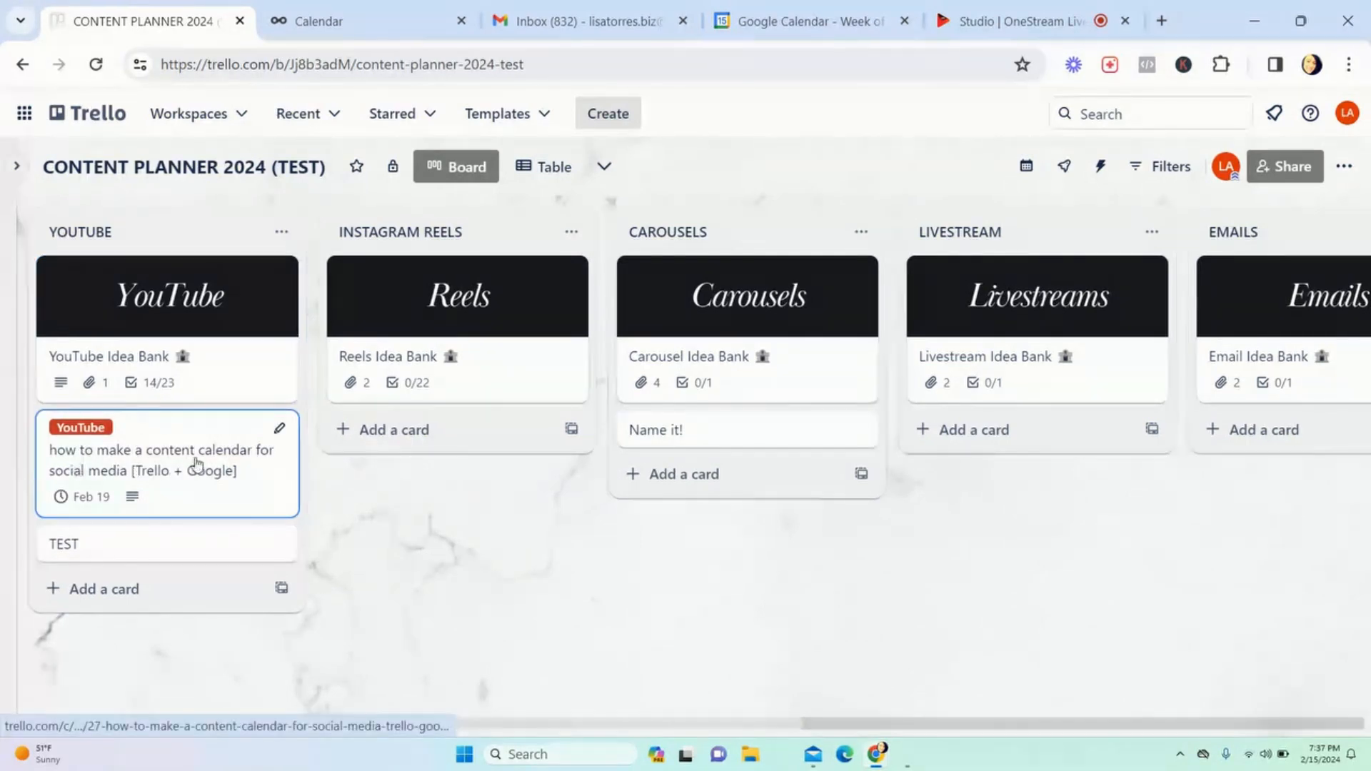
Step: Examine the label, title and due date on the content calendar video card in the YOUTUBE list
left_click(1330, 767)
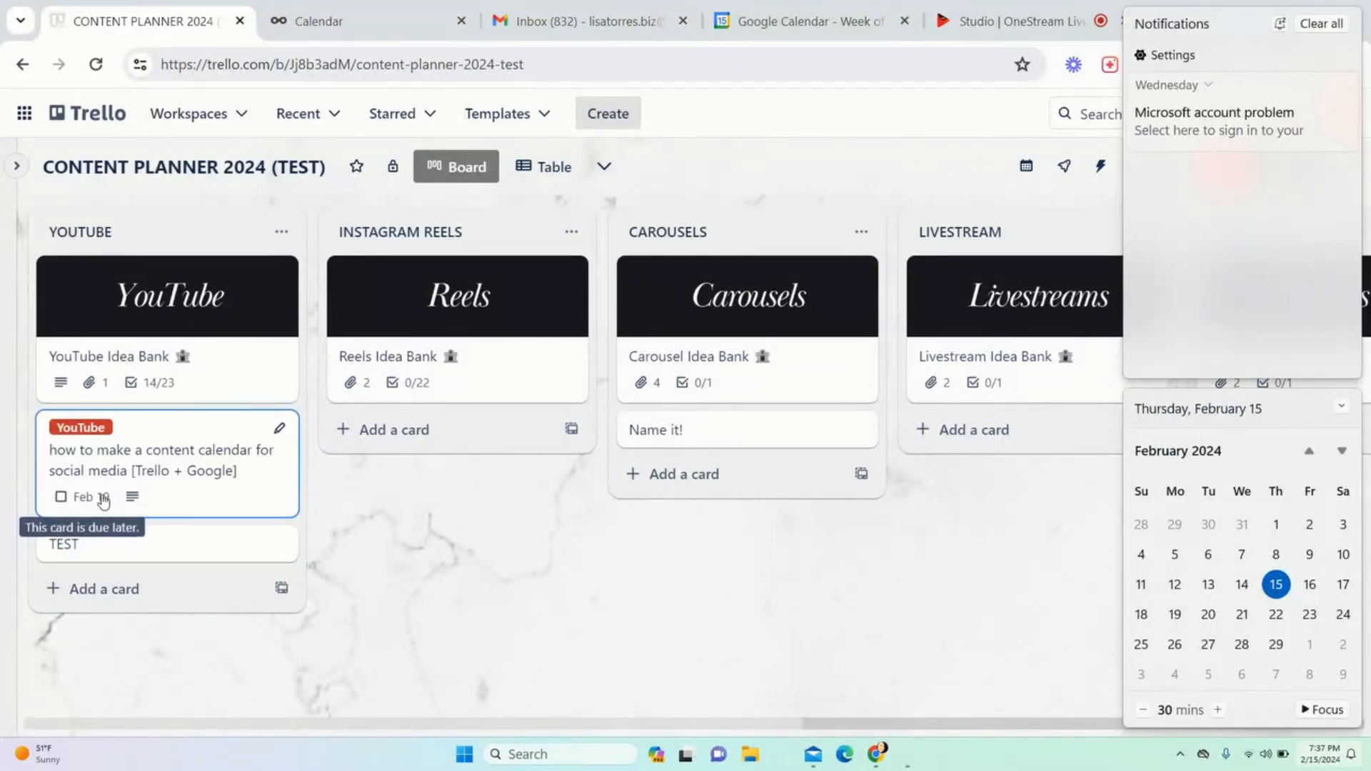
scroll(103, 502, "up", 5)
scroll(103, 501, "left", 2)
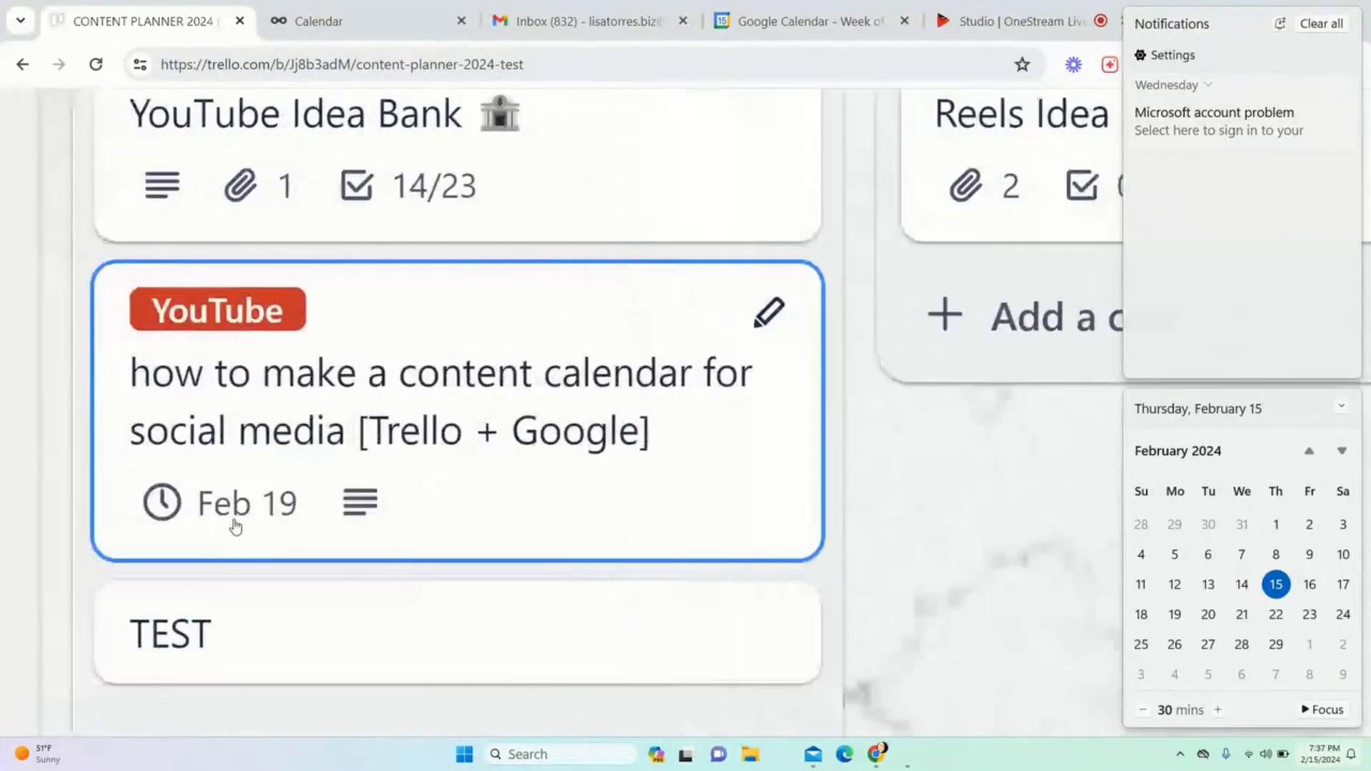
left_click(949, 569)
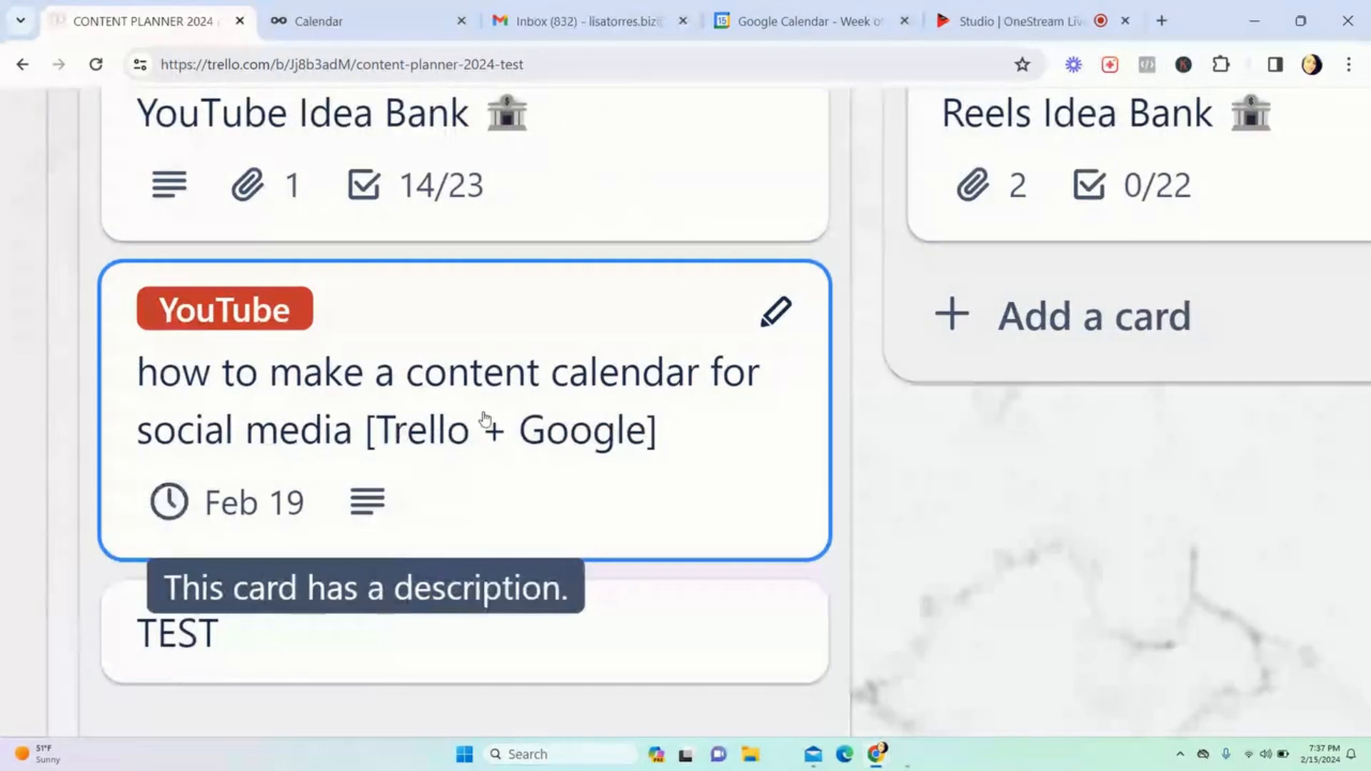
scroll(592, 402, "down", 5)
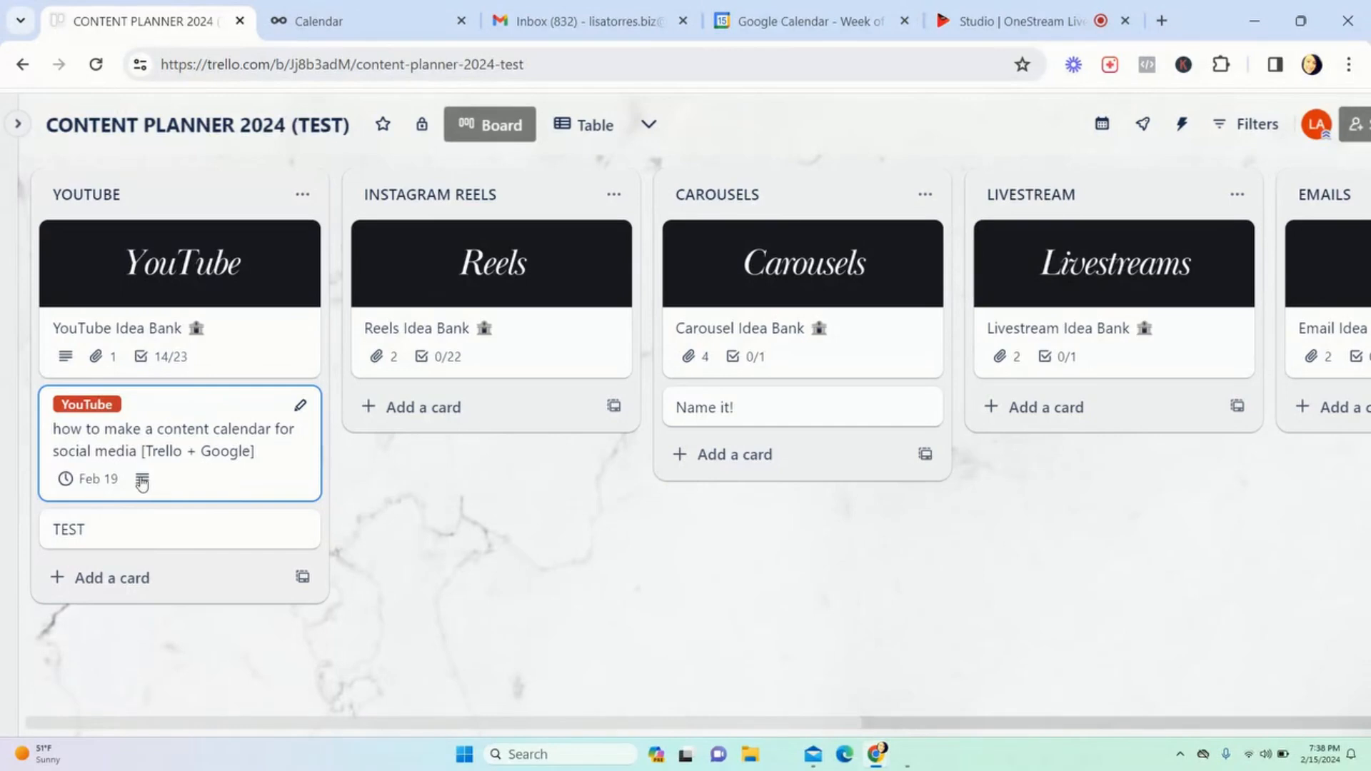
Step: Add a card titled "Reel Name Idea" to the INSTAGRAM REELS list
left_click(451, 409)
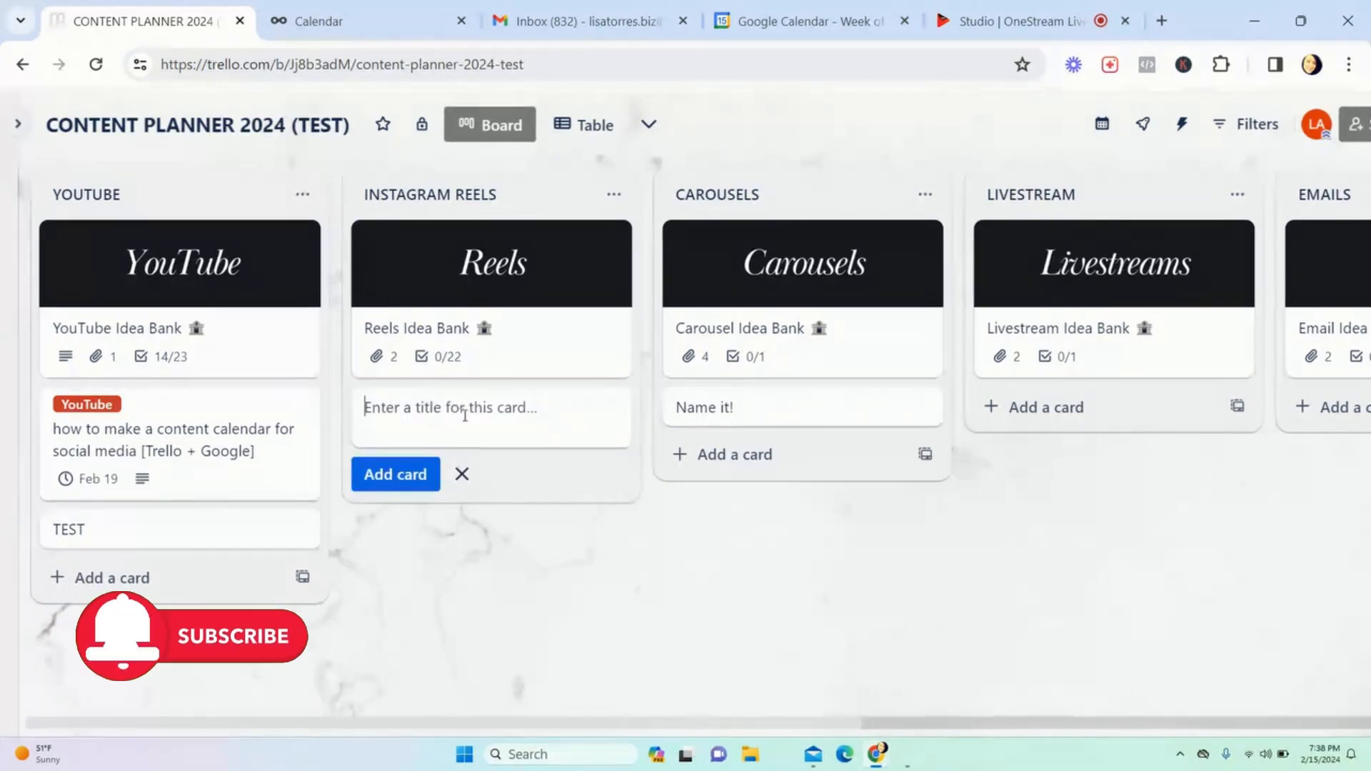
type("Reel Name Idea")
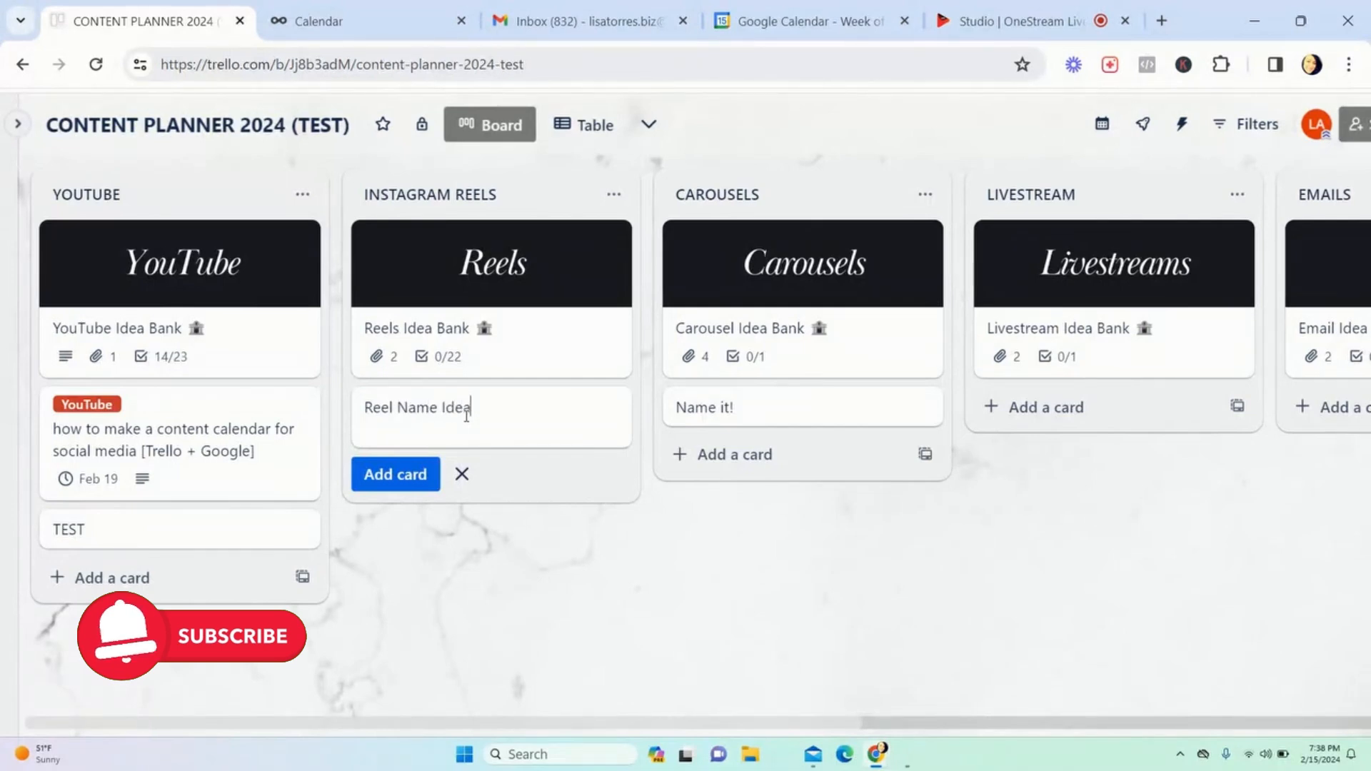
key("Return")
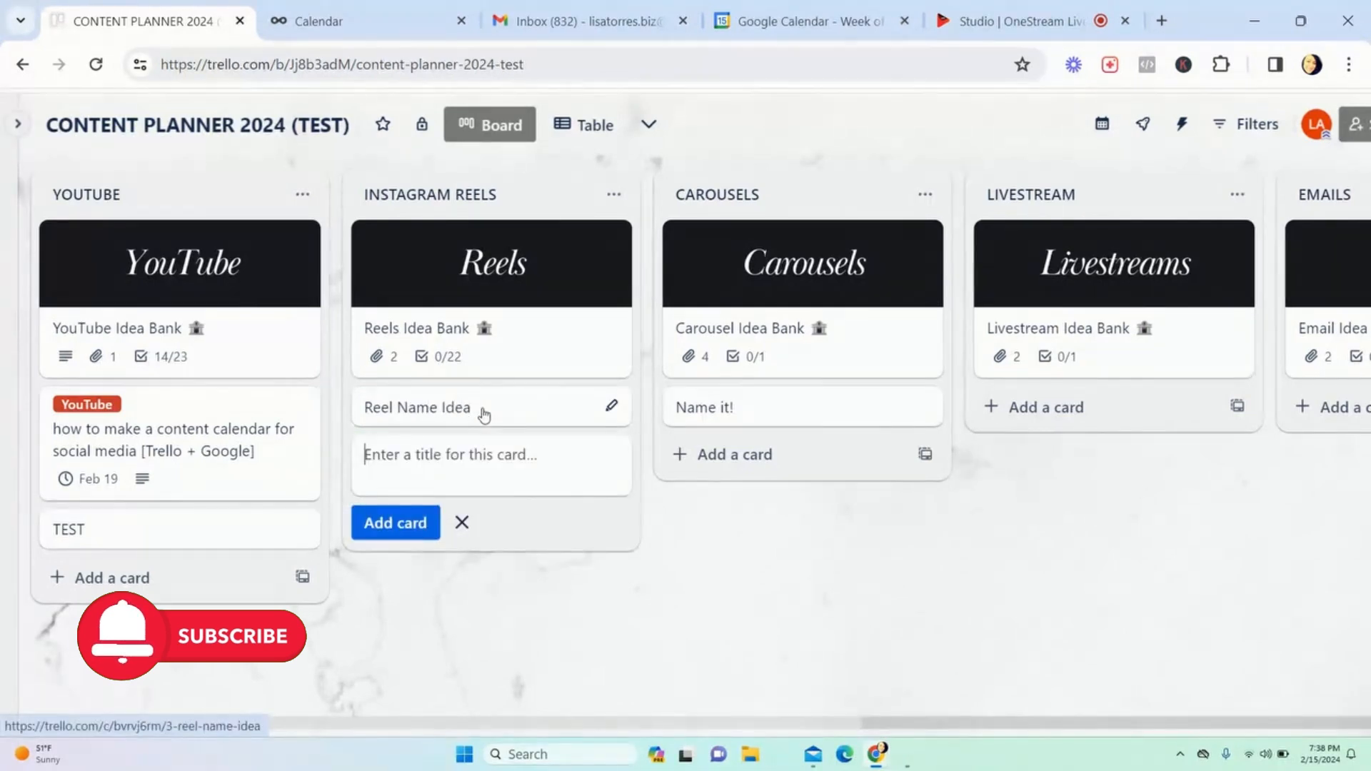
Step: Inspect the "Reel Name Idea" card's available fields, close it, and check the week in Google Calendar
left_click(482, 413)
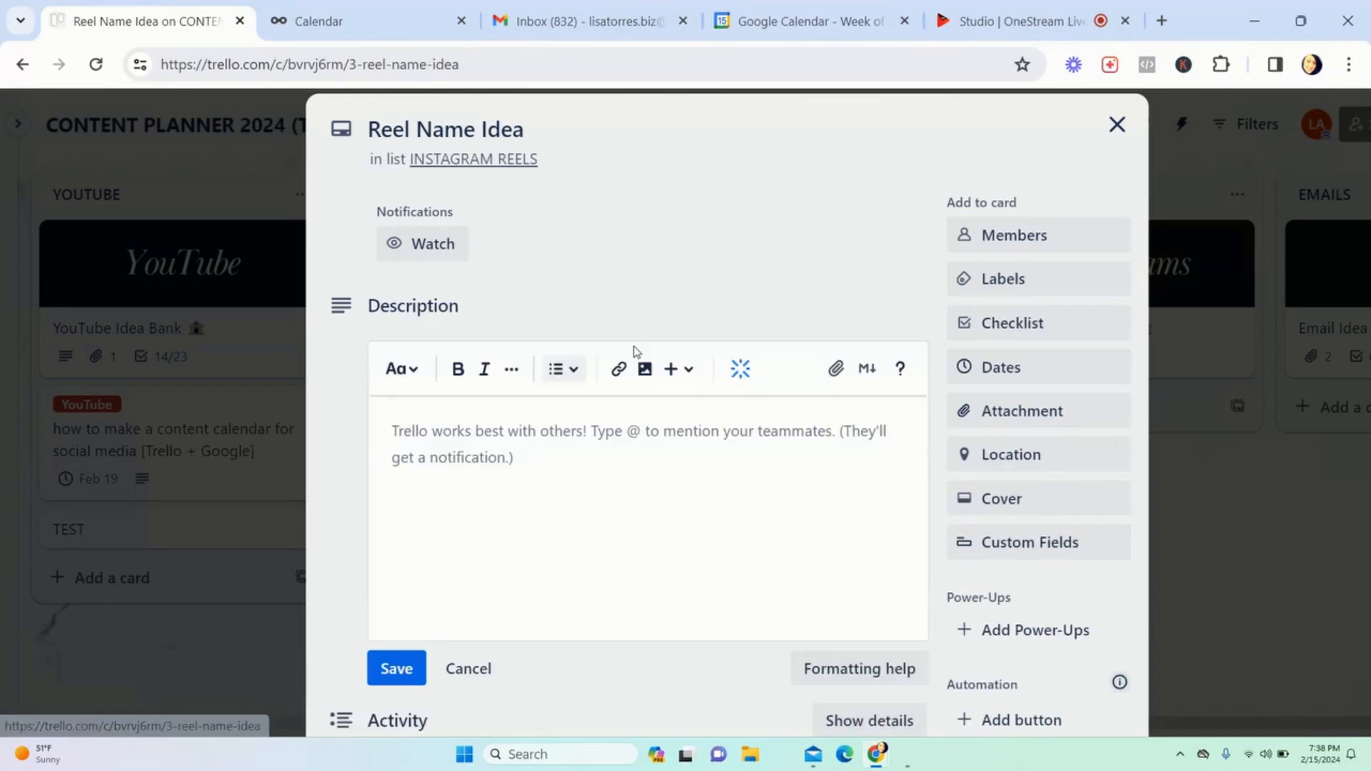
left_click(1117, 124)
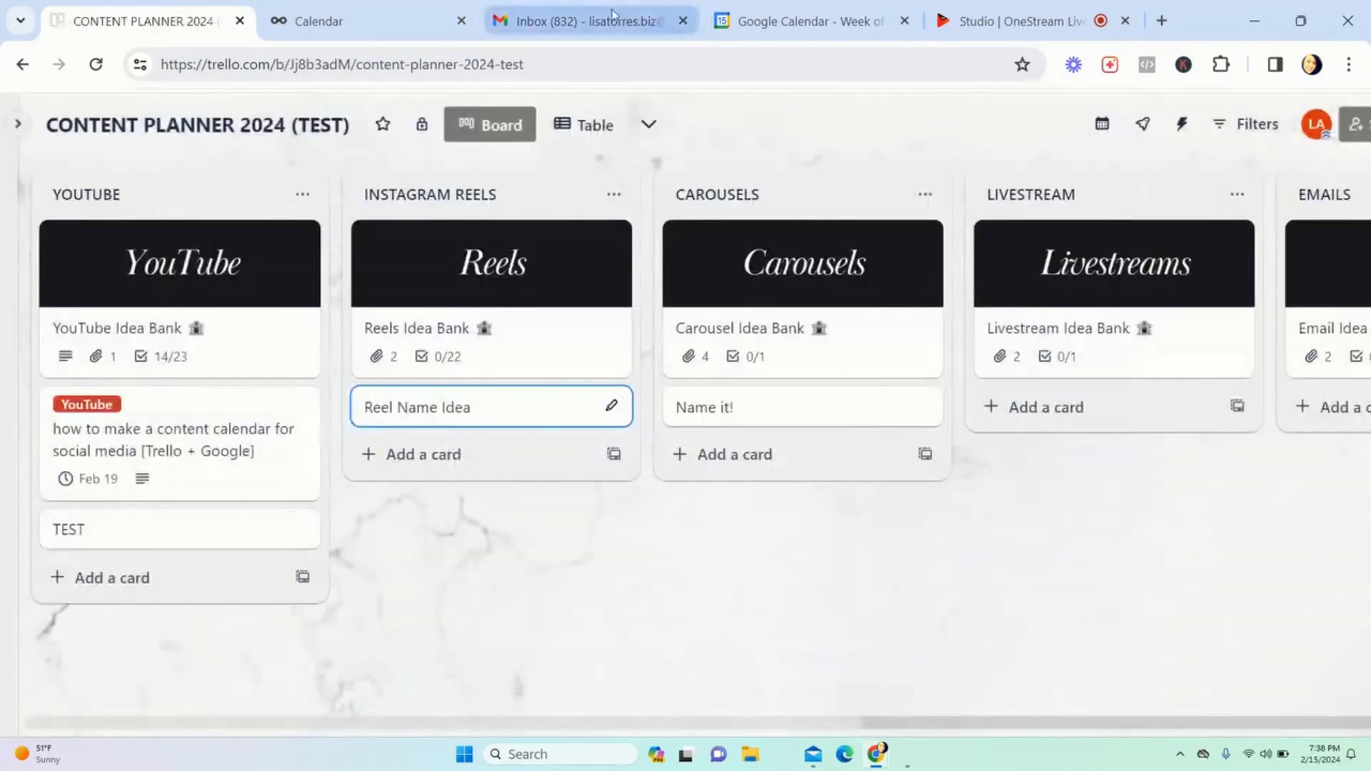
left_click(800, 20)
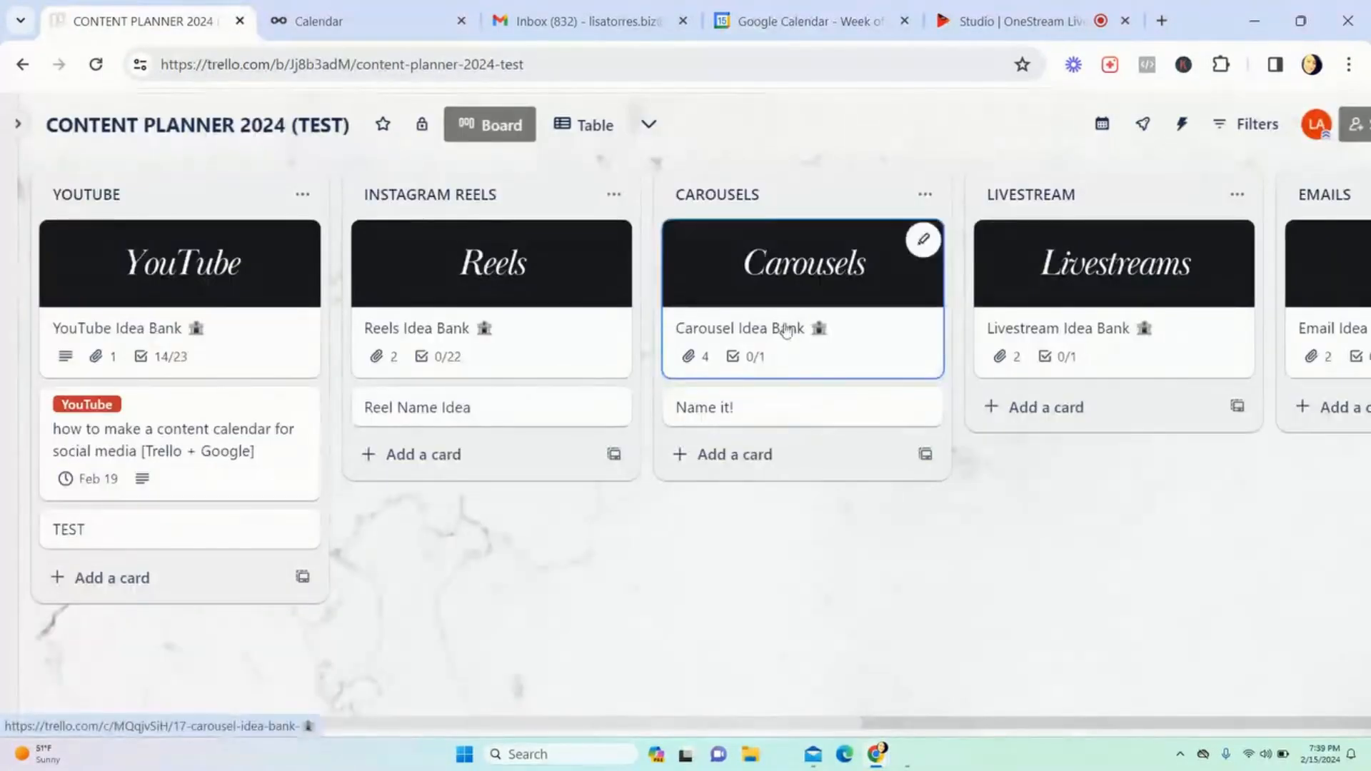
Step: Look over the Trello board's lists from CAROUSELS through DID WELL and back to YOUTUBE
scroll(820, 392, "right", 5)
scroll(775, 392, "right", 3)
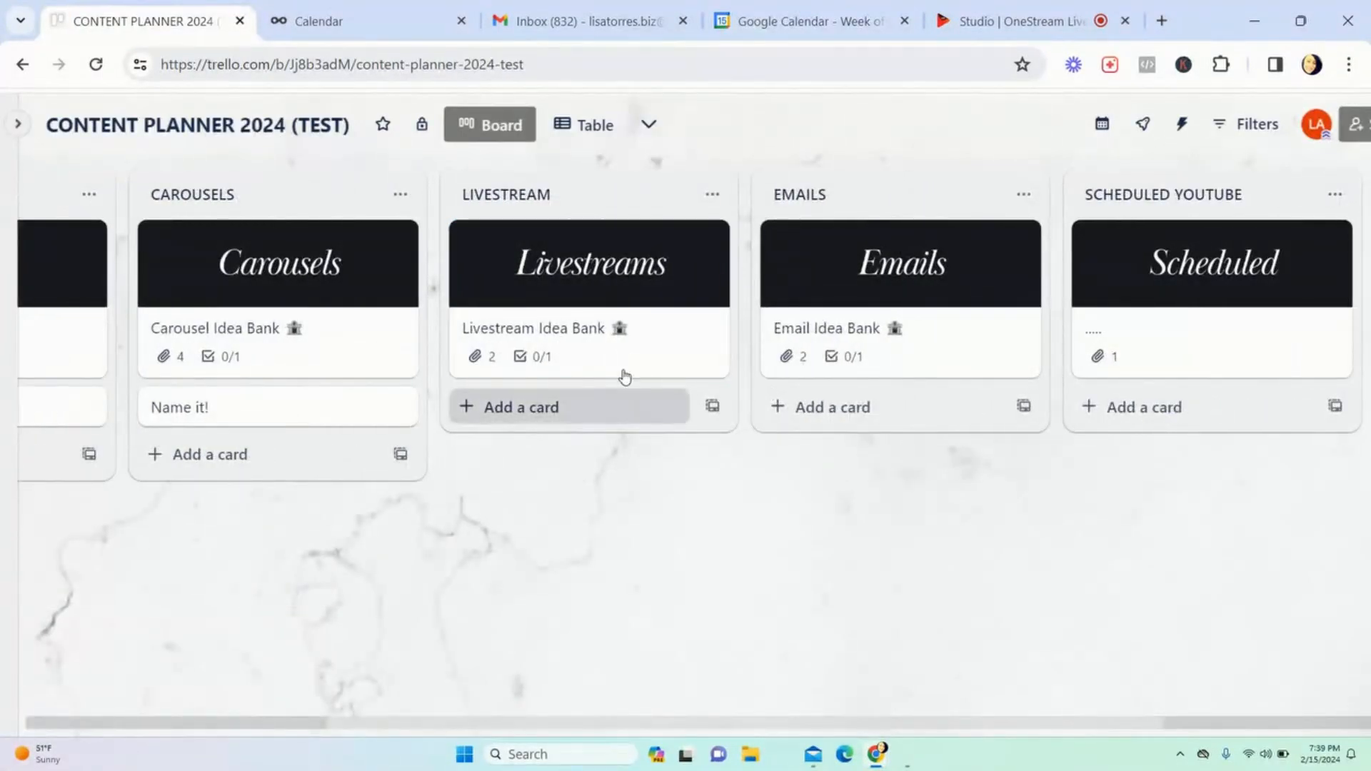
scroll(574, 309, "right", 1)
scroll(574, 308, "right", 4)
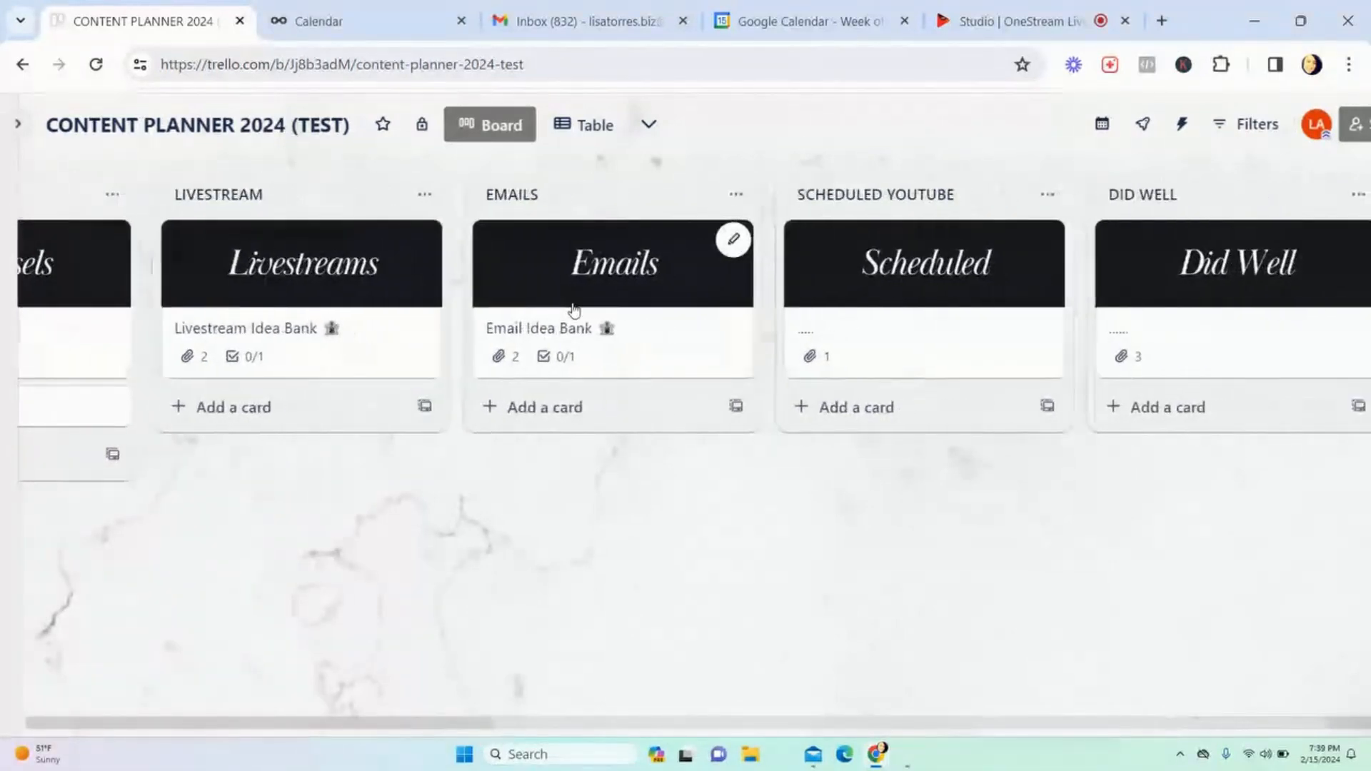
scroll(393, 378, "left", 10)
scroll(453, 373, "left", 1)
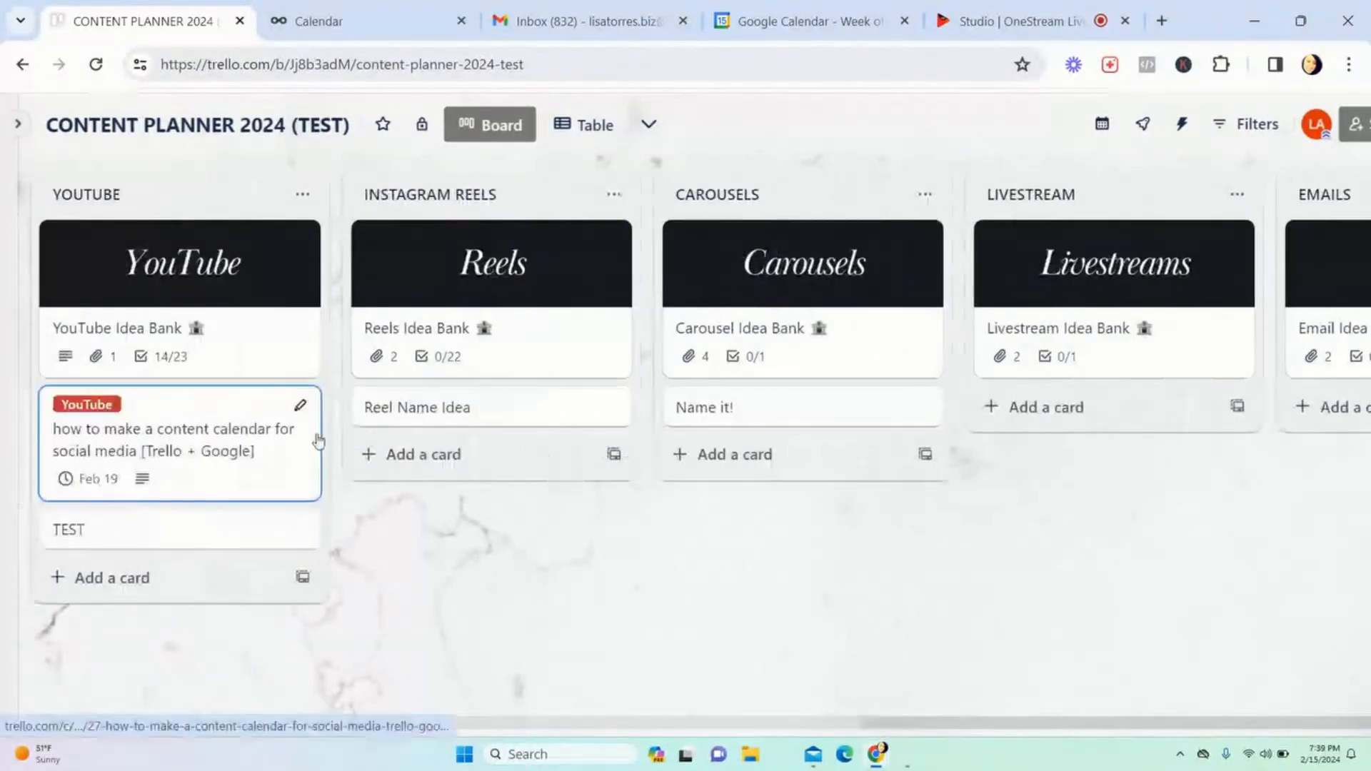
scroll(539, 431, "right", 1)
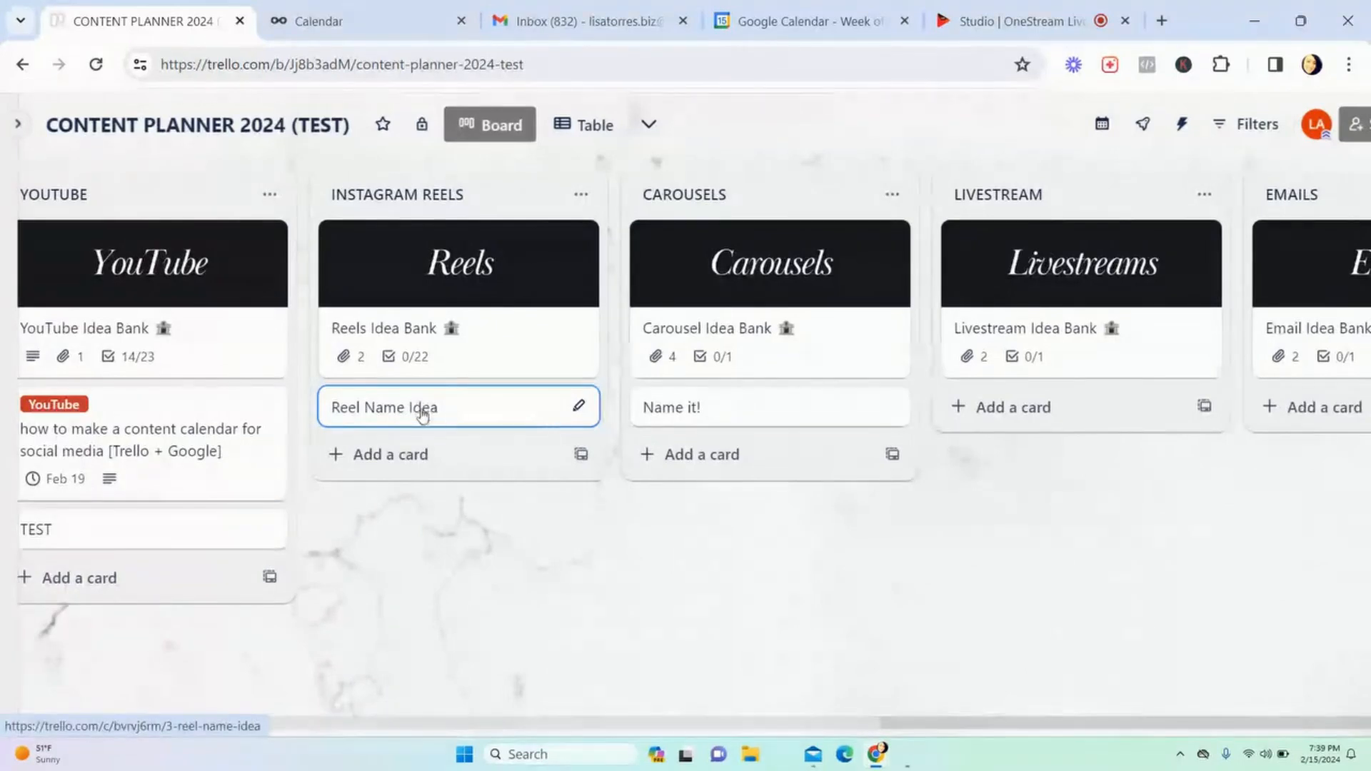
Step: Set the "Reel Name Idea" card's due date to February 27, 2024, and close the card
left_click(537, 413)
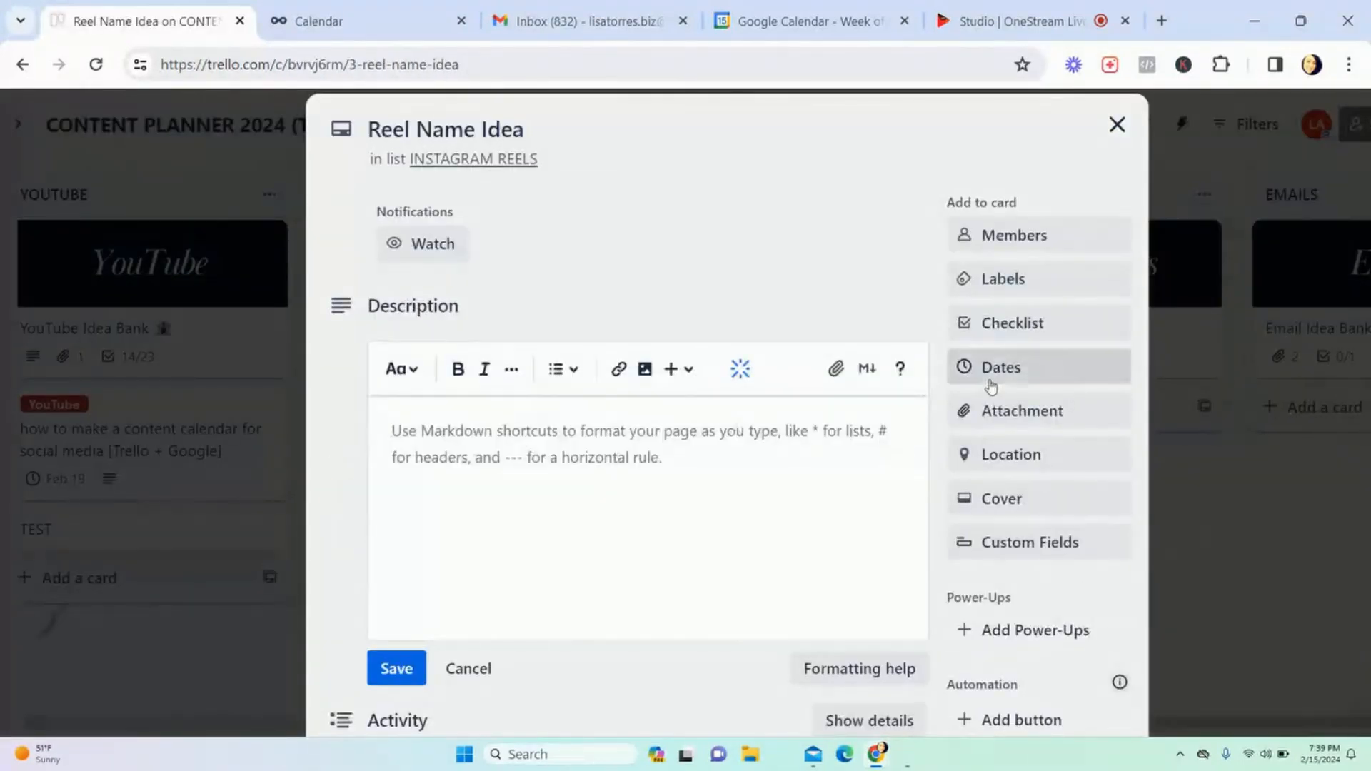
left_click(998, 373)
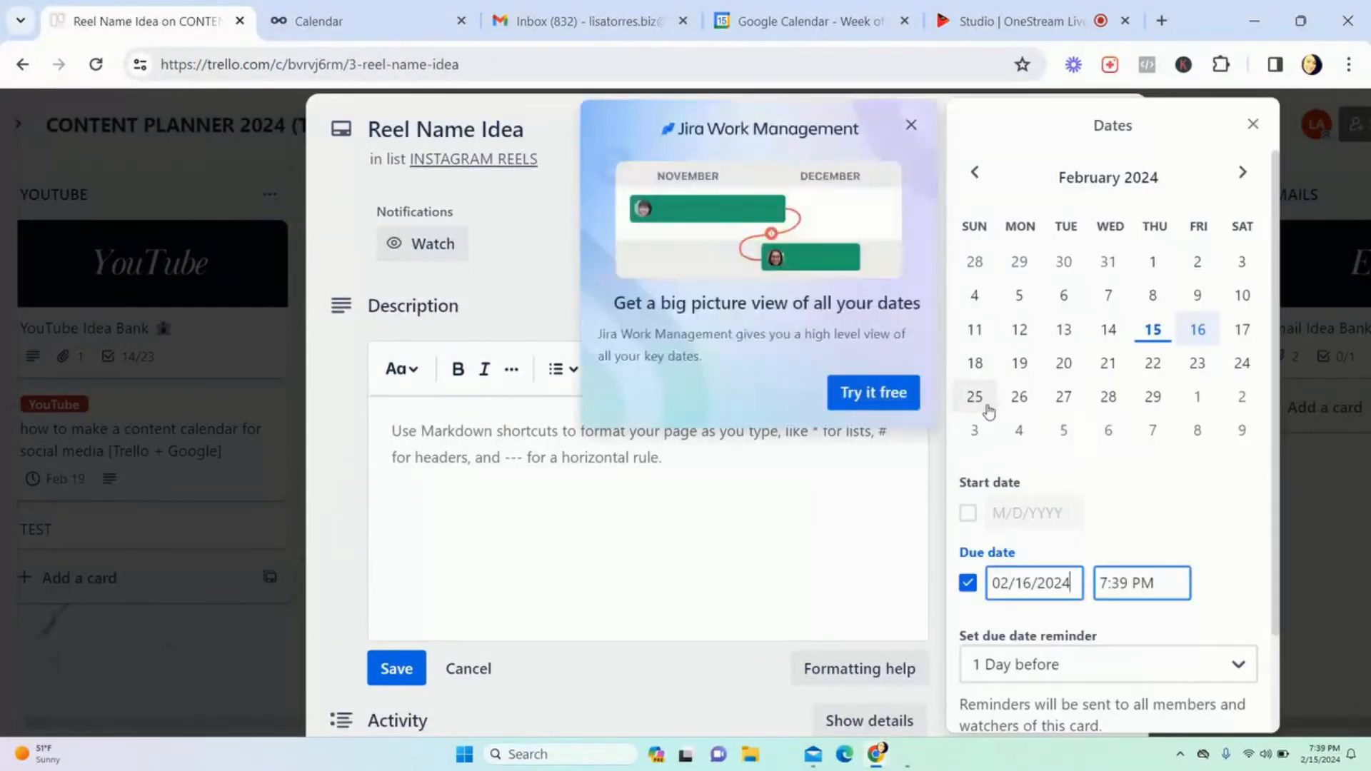
left_click(1064, 396)
scroll(1069, 567, "down", 2)
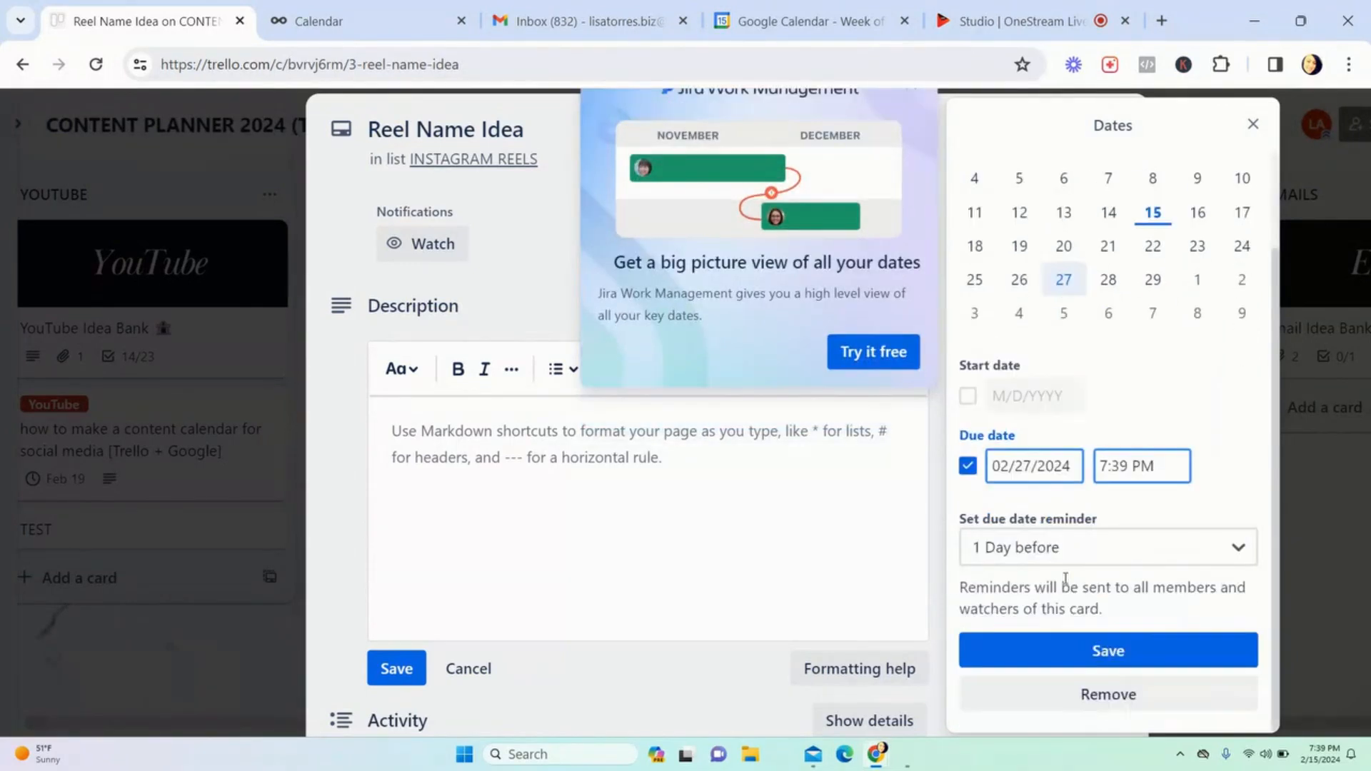
left_click(1075, 651)
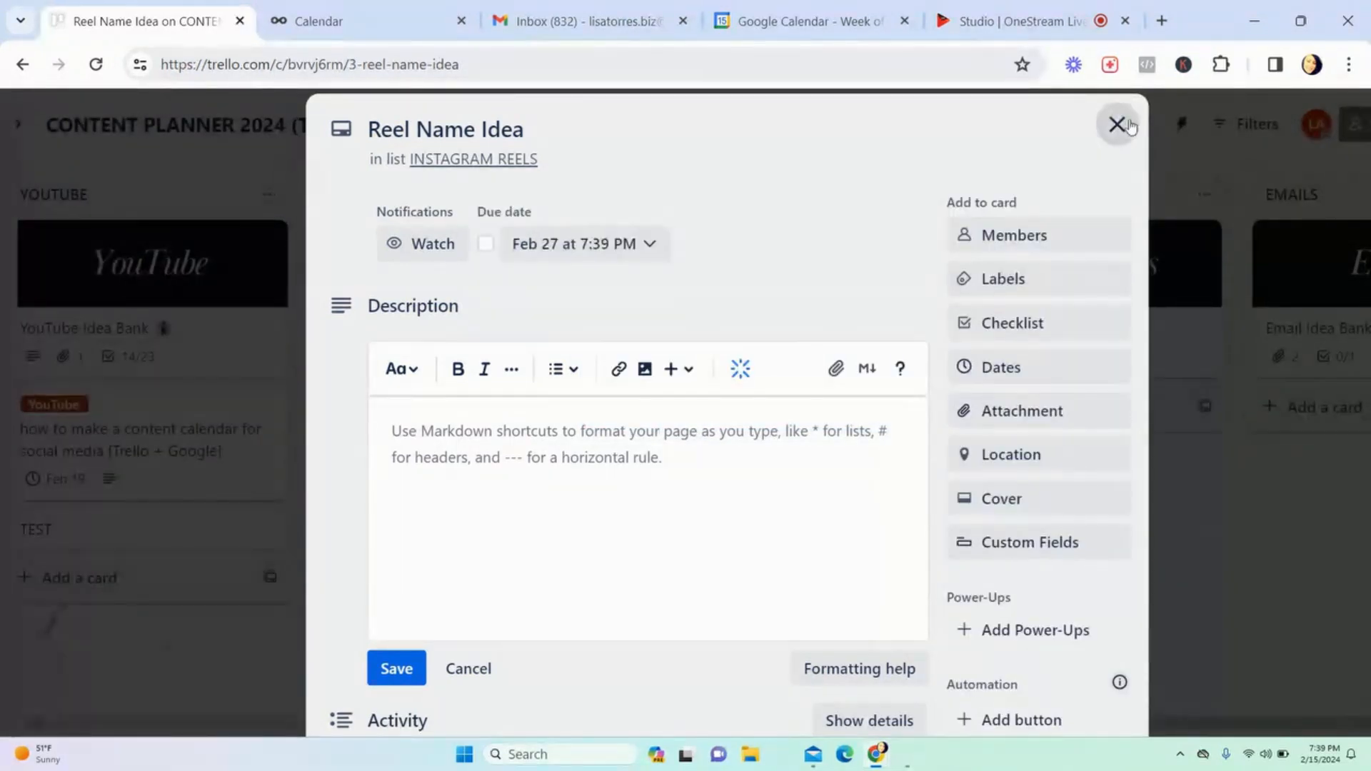
left_click(1117, 124)
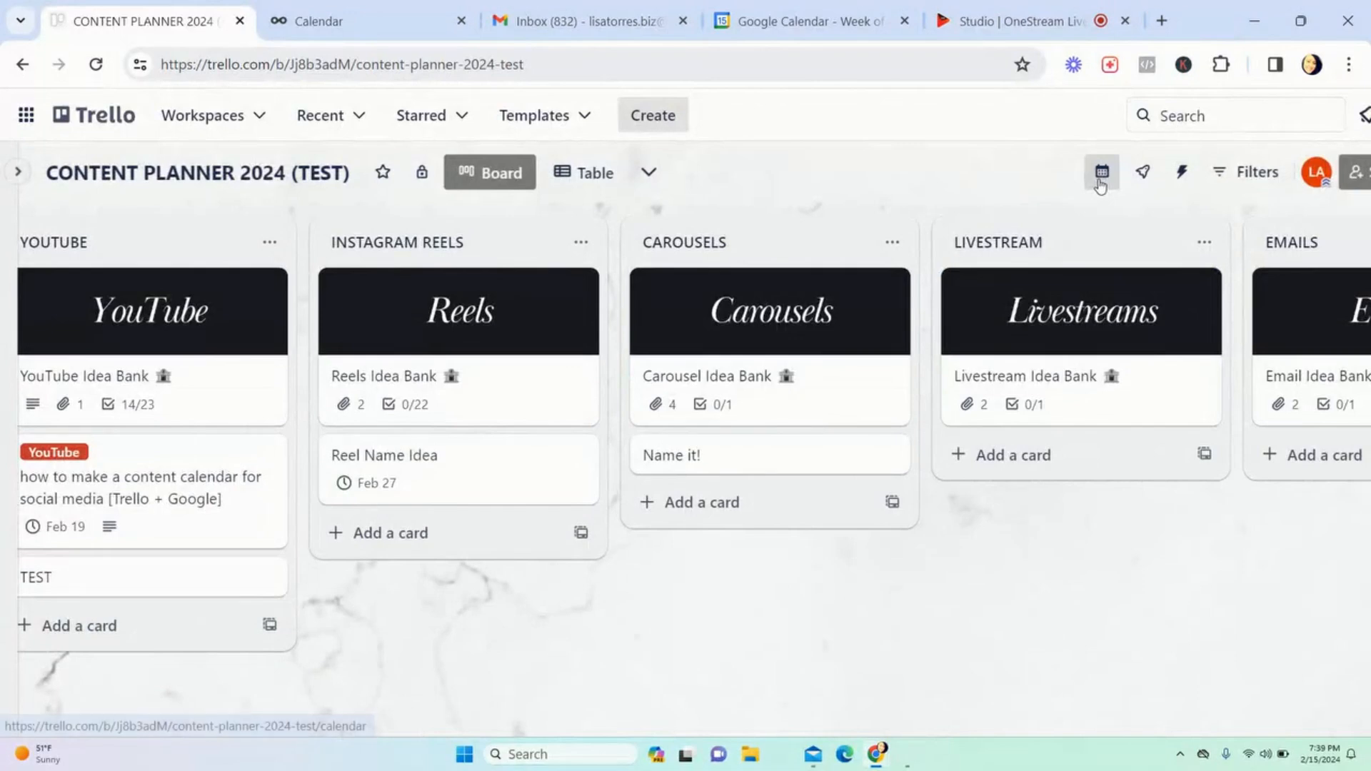
Step: Examine the scheduled cards in the board's February 2024 calendar view, and return to the board's lists
left_click(1102, 171)
right_click(731, 473)
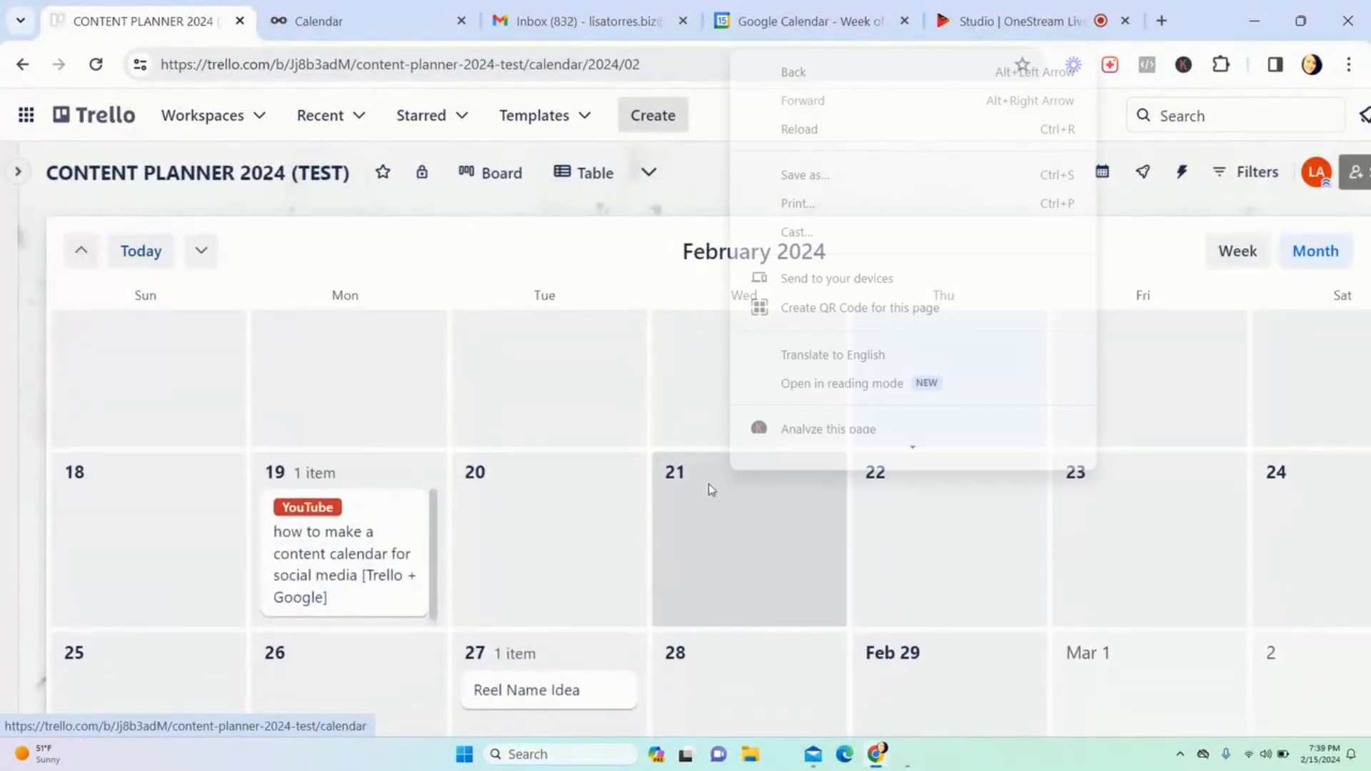
scroll(565, 576, "down", 1)
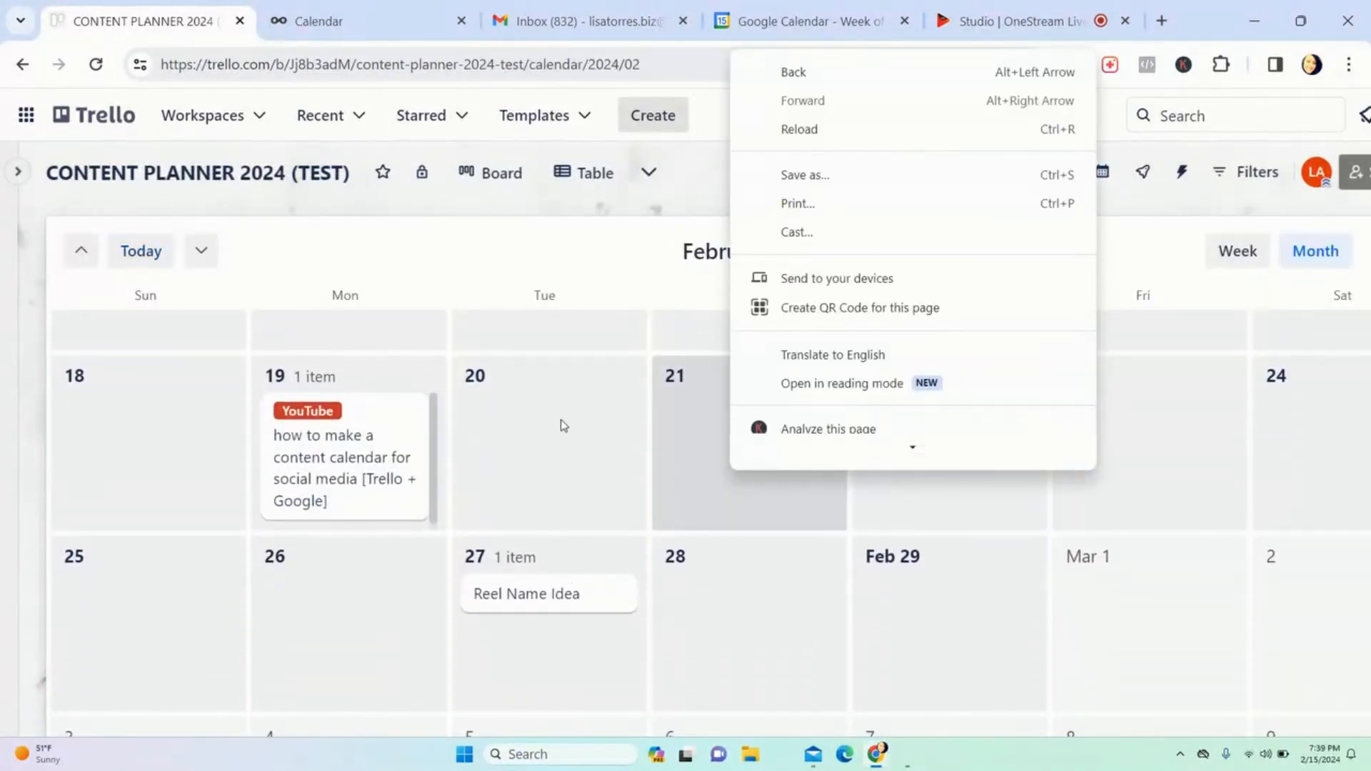
left_click(571, 233)
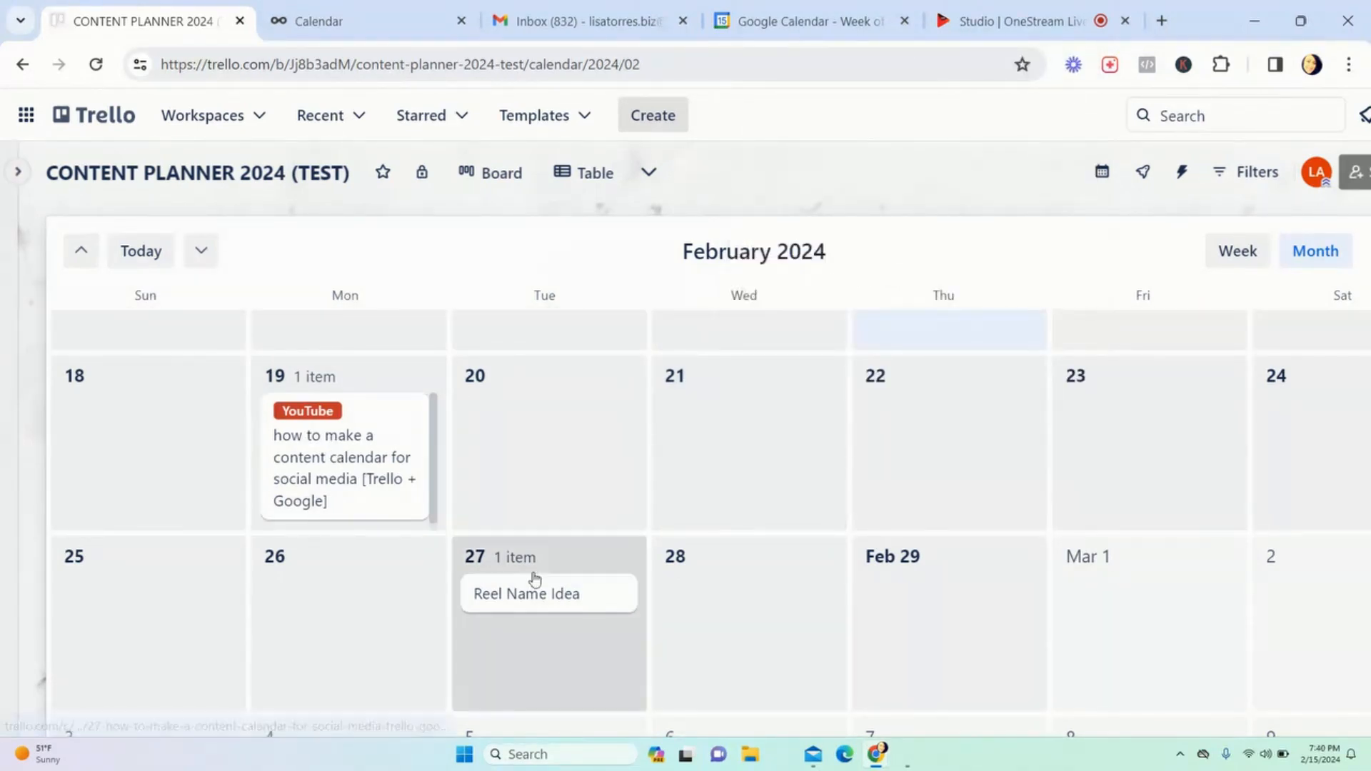
scroll(716, 588, "down", 2)
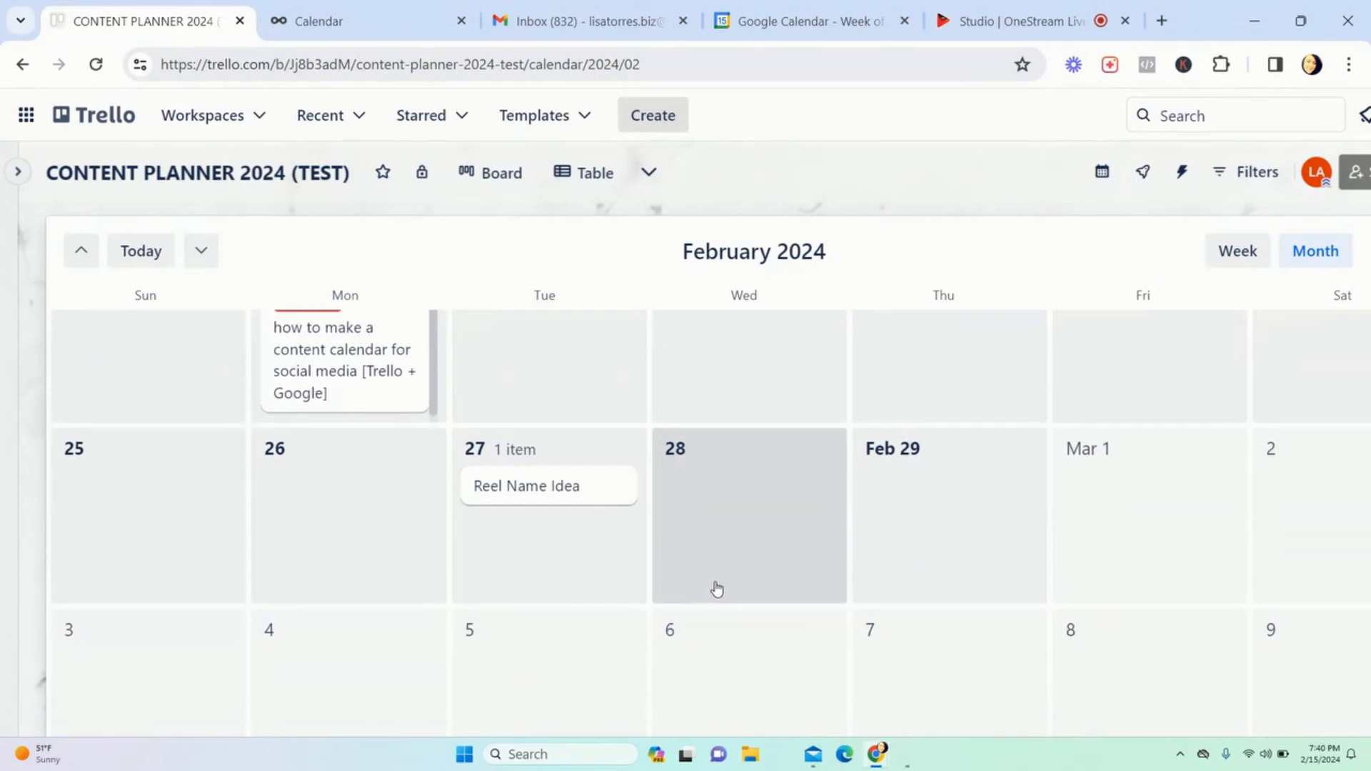
scroll(717, 588, "up", 2)
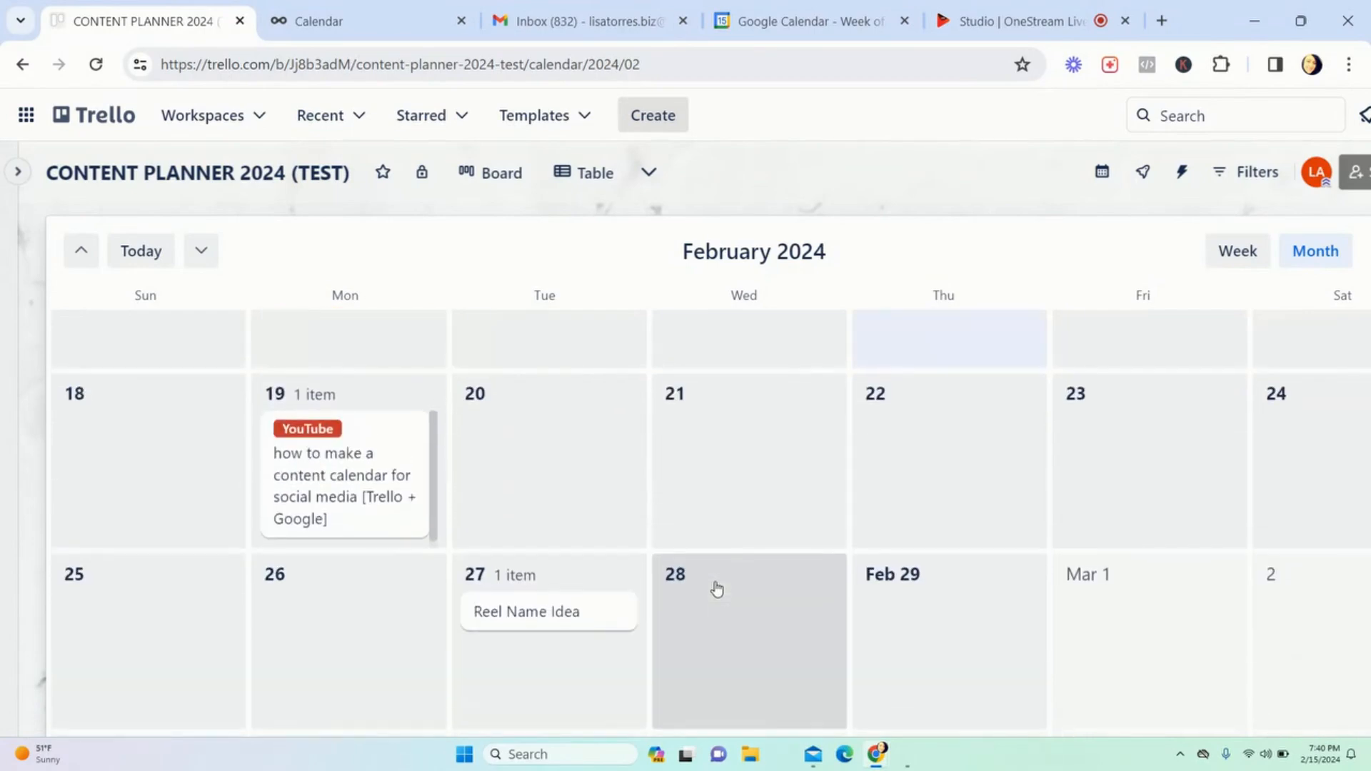
left_click(1102, 173)
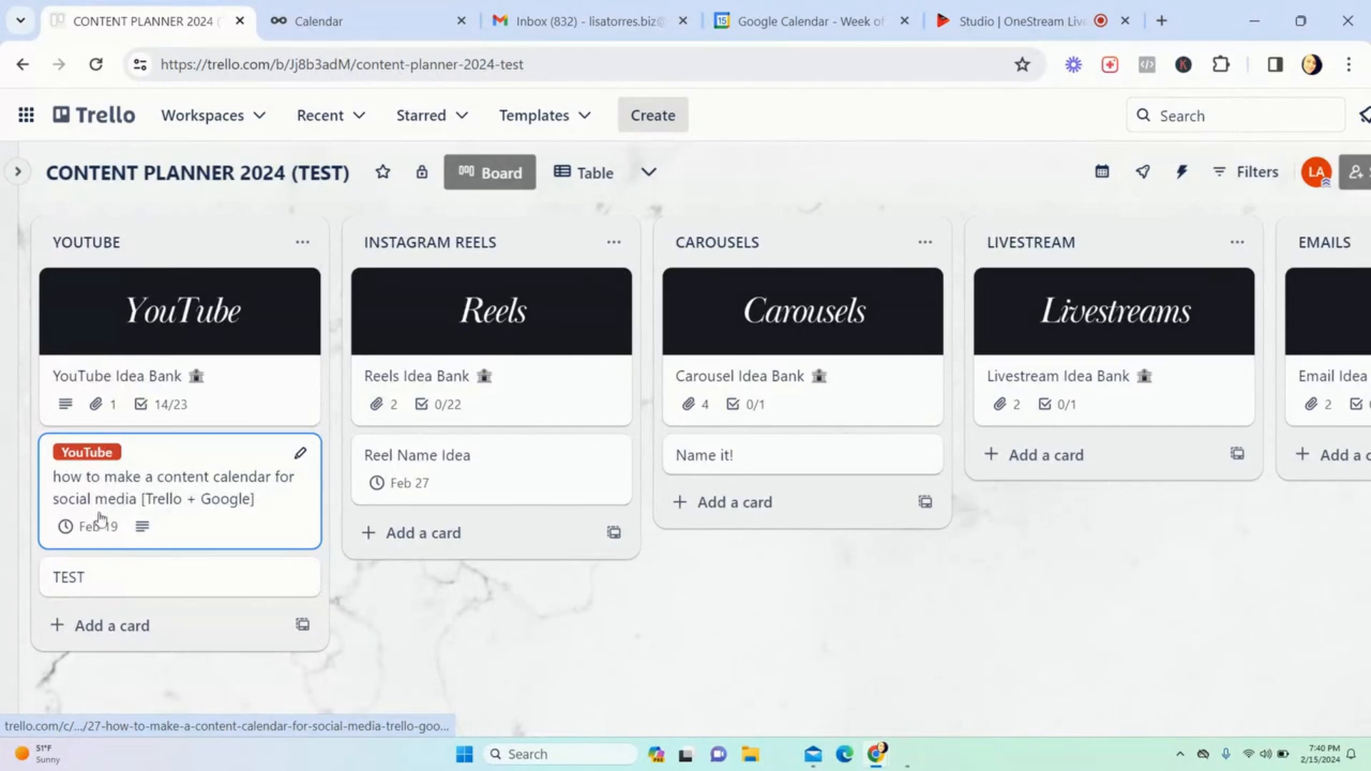
Step: Add the COMPLETED label to the content calendar video card in the YOUTUBE list
left_click(300, 453)
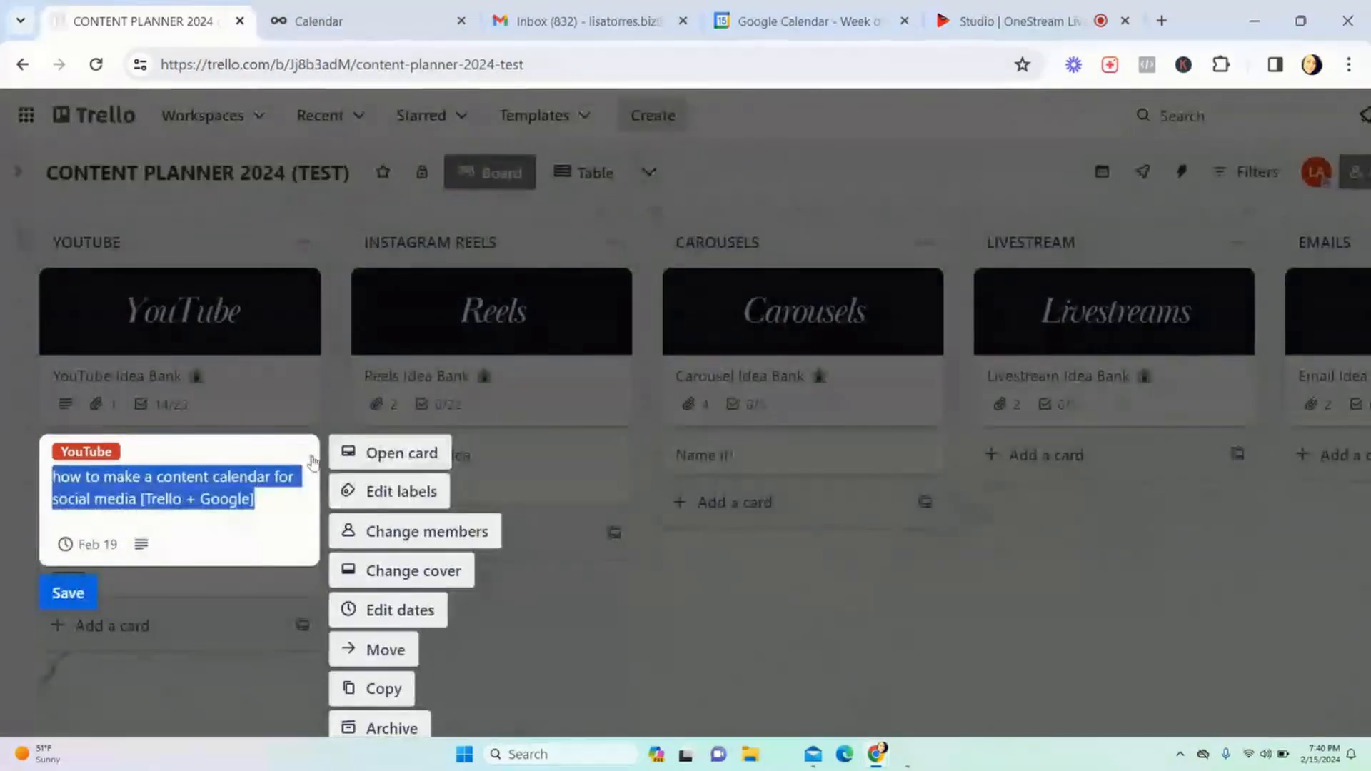
left_click(389, 490)
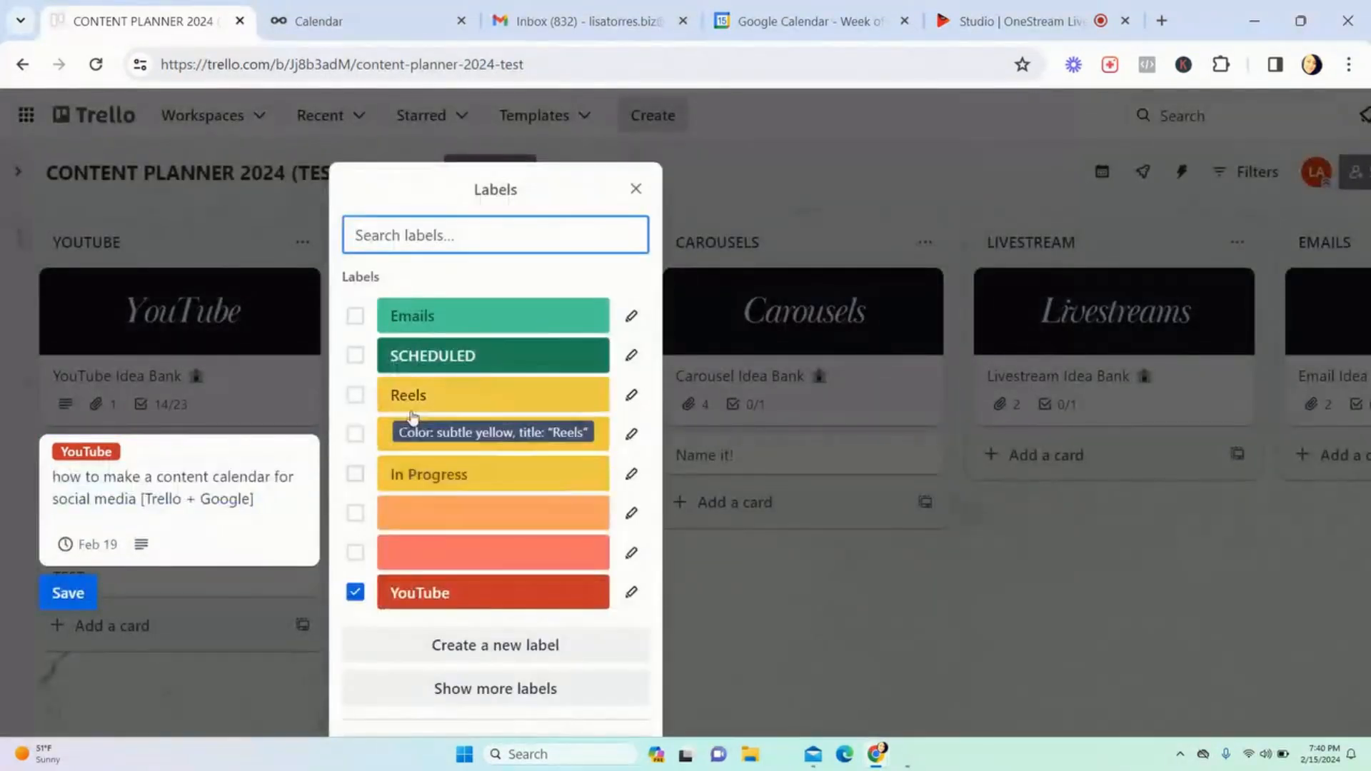
left_click(453, 693)
scroll(400, 599, "down", 3)
left_click(355, 636)
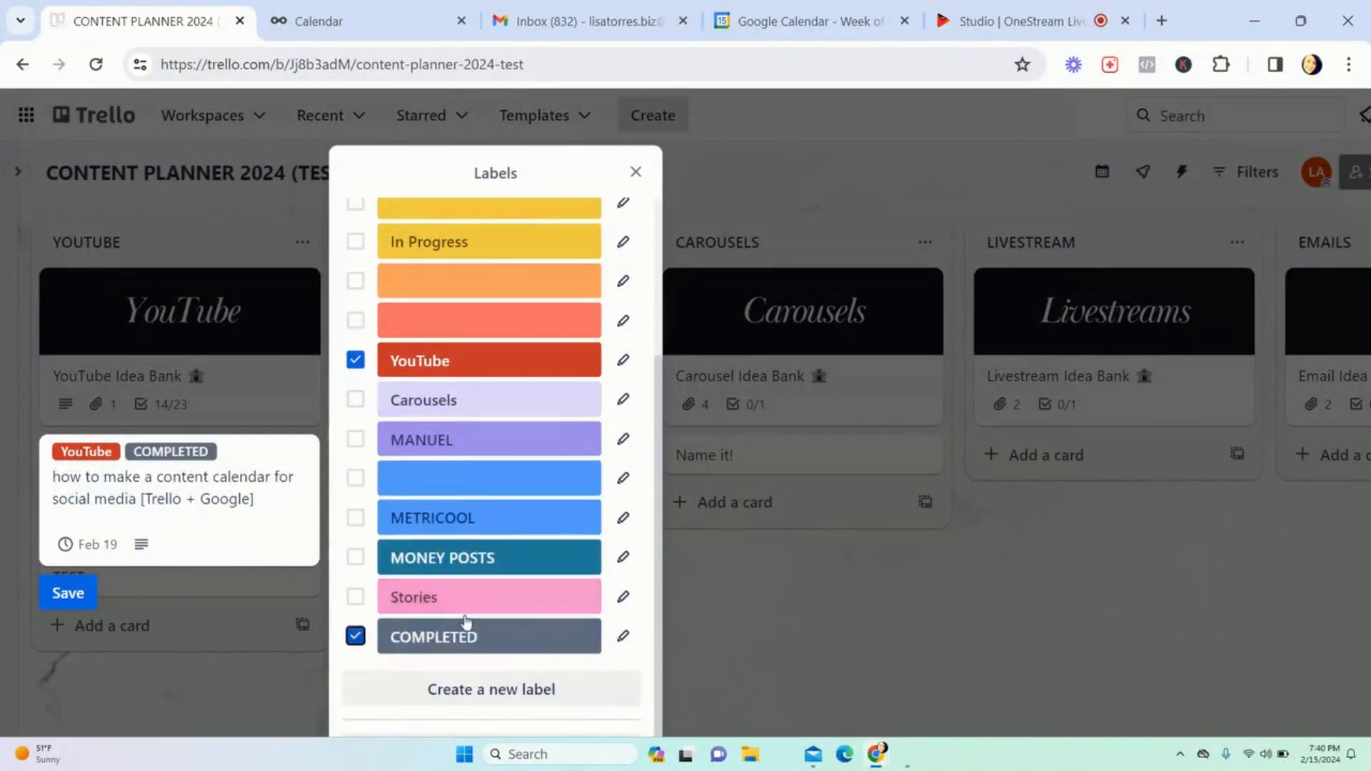
left_click(635, 173)
left_click(77, 595)
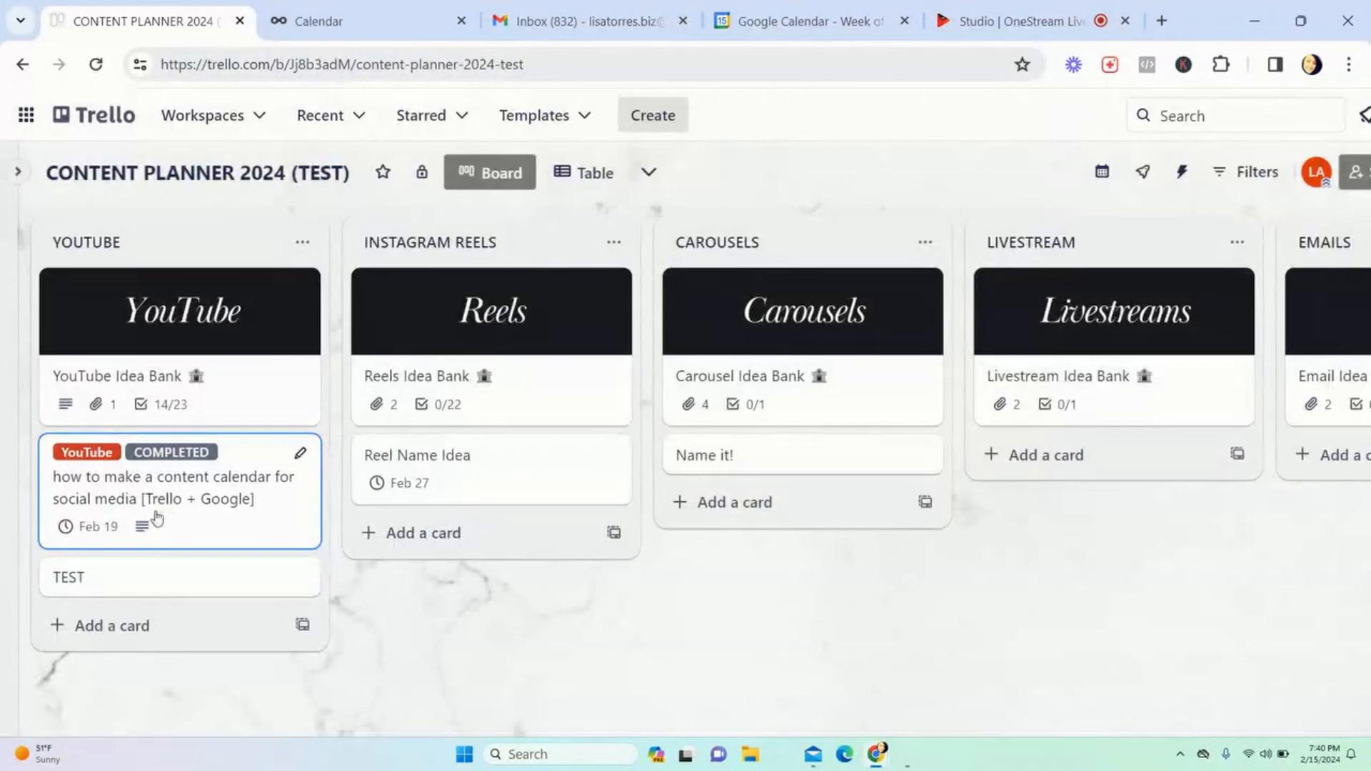
Step: Move the content calendar video card from the YOUTUBE list to the SCHEDULED YOUTUBE list
left_click_drag(187, 502, 1112, 487)
scroll(1053, 488, "right", 4)
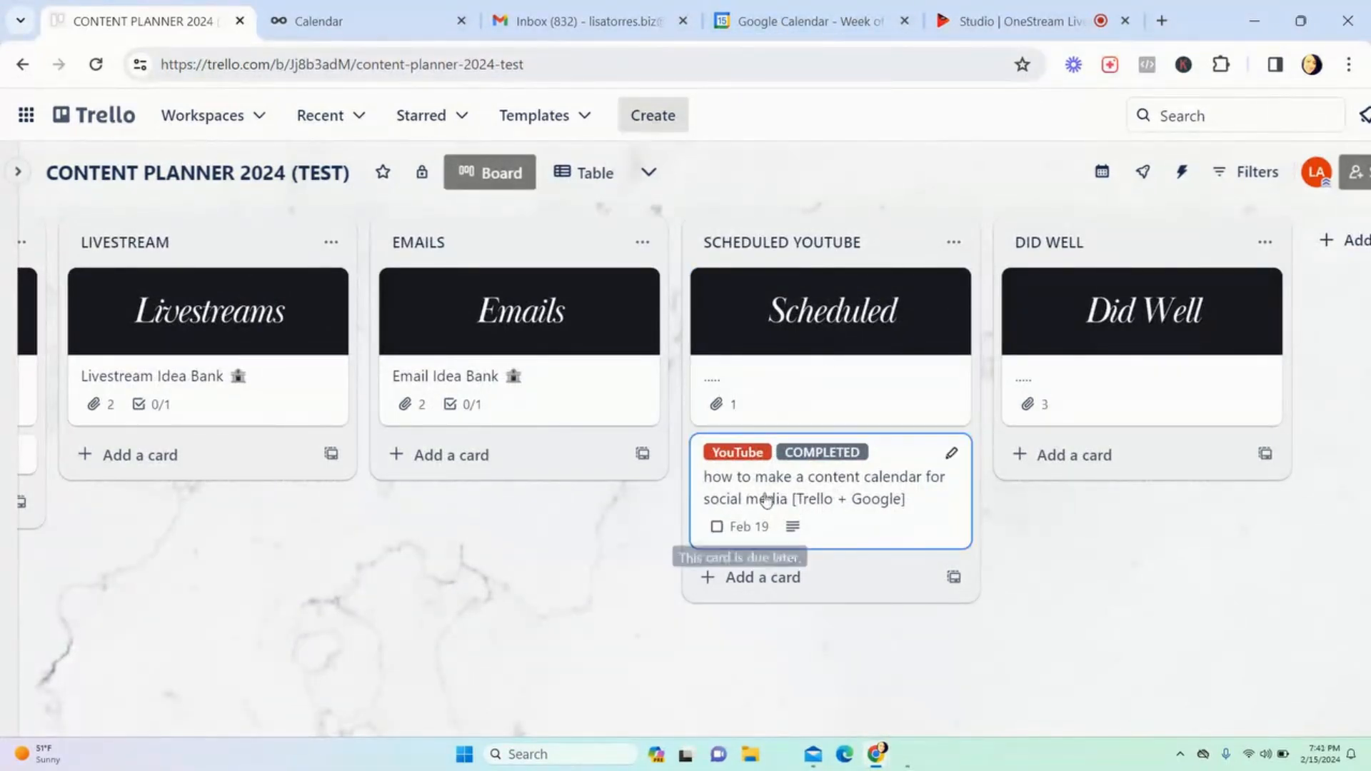
Step: Check the February 19–25 schedule in Google Calendar, and return to the Trello board's scheduled and DID WELL lists
left_click(782, 21)
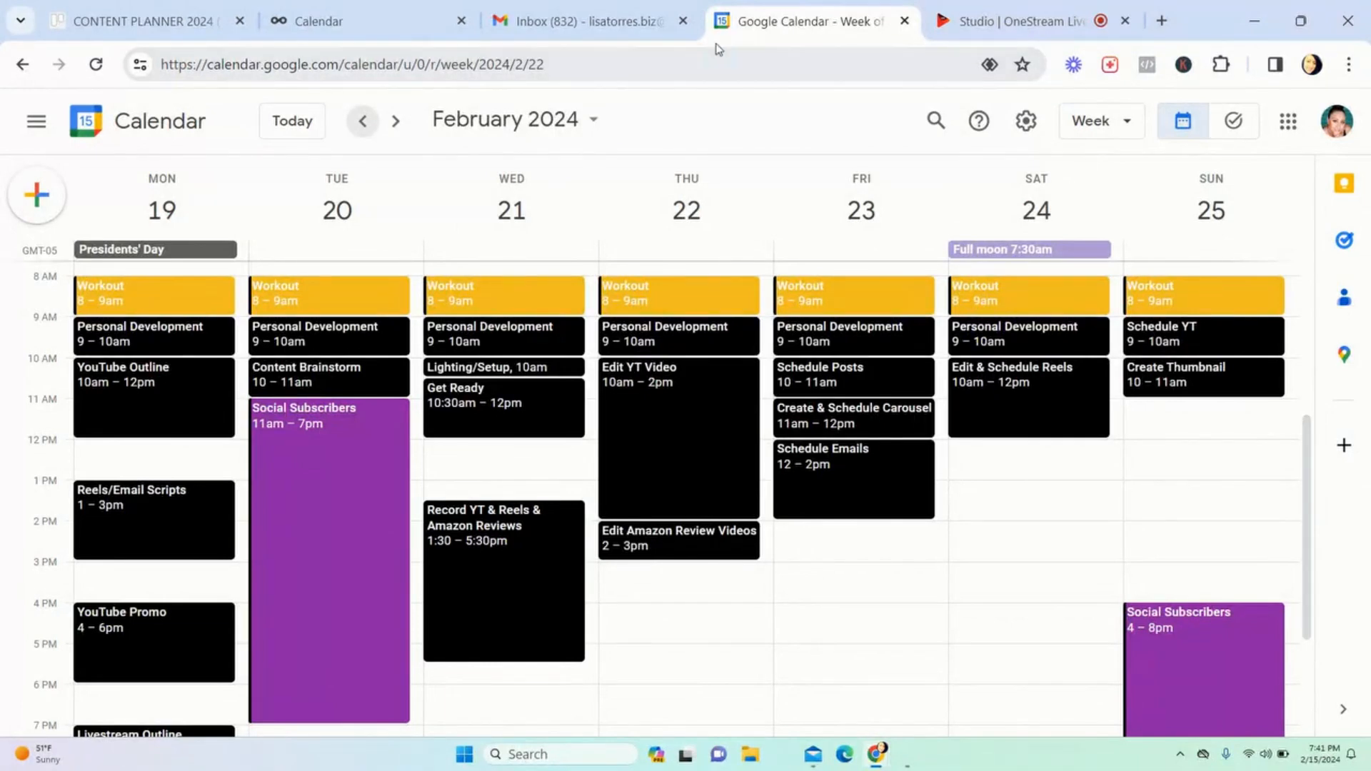
left_click(104, 27)
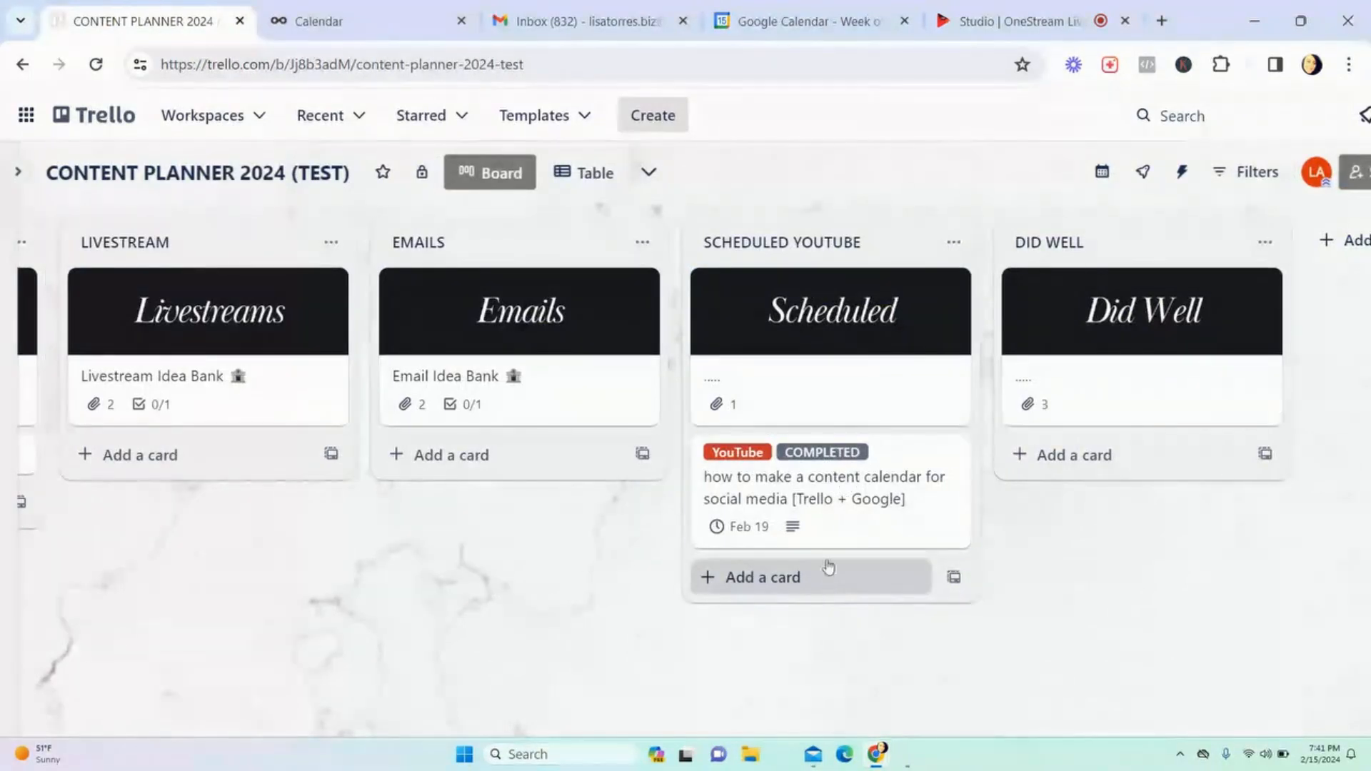
scroll(1064, 573, "right", 2)
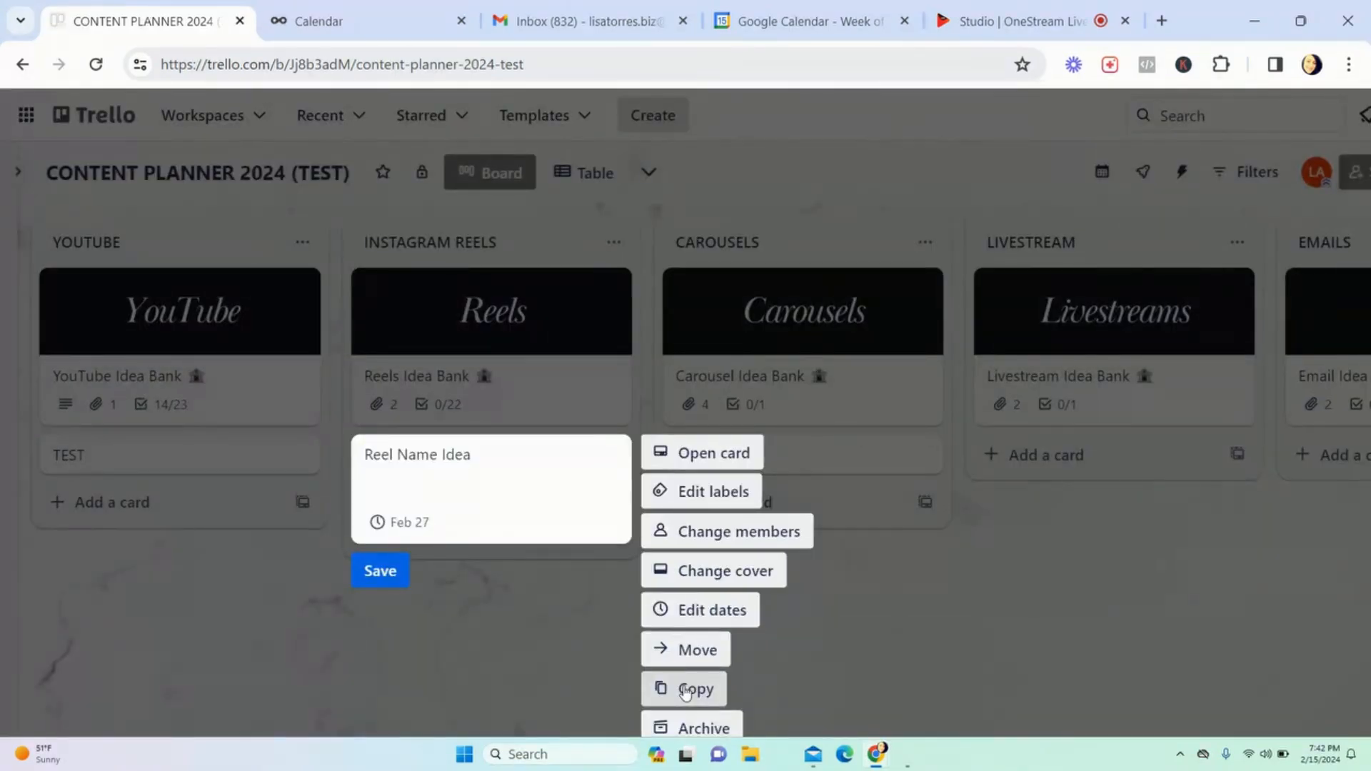
Step: Make two copies of the "Reel Name Idea" card within the INSTAGRAM REELS list
left_click(686, 690)
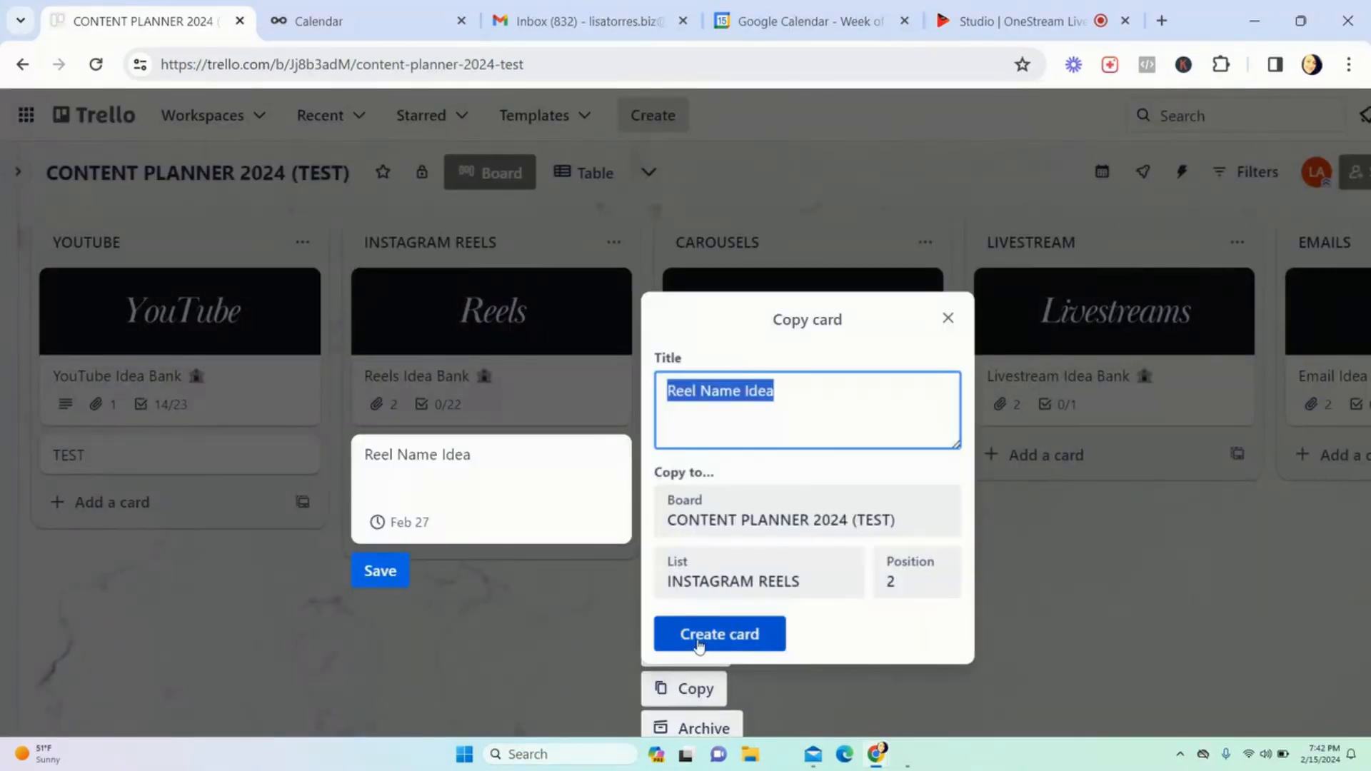
left_click(707, 641)
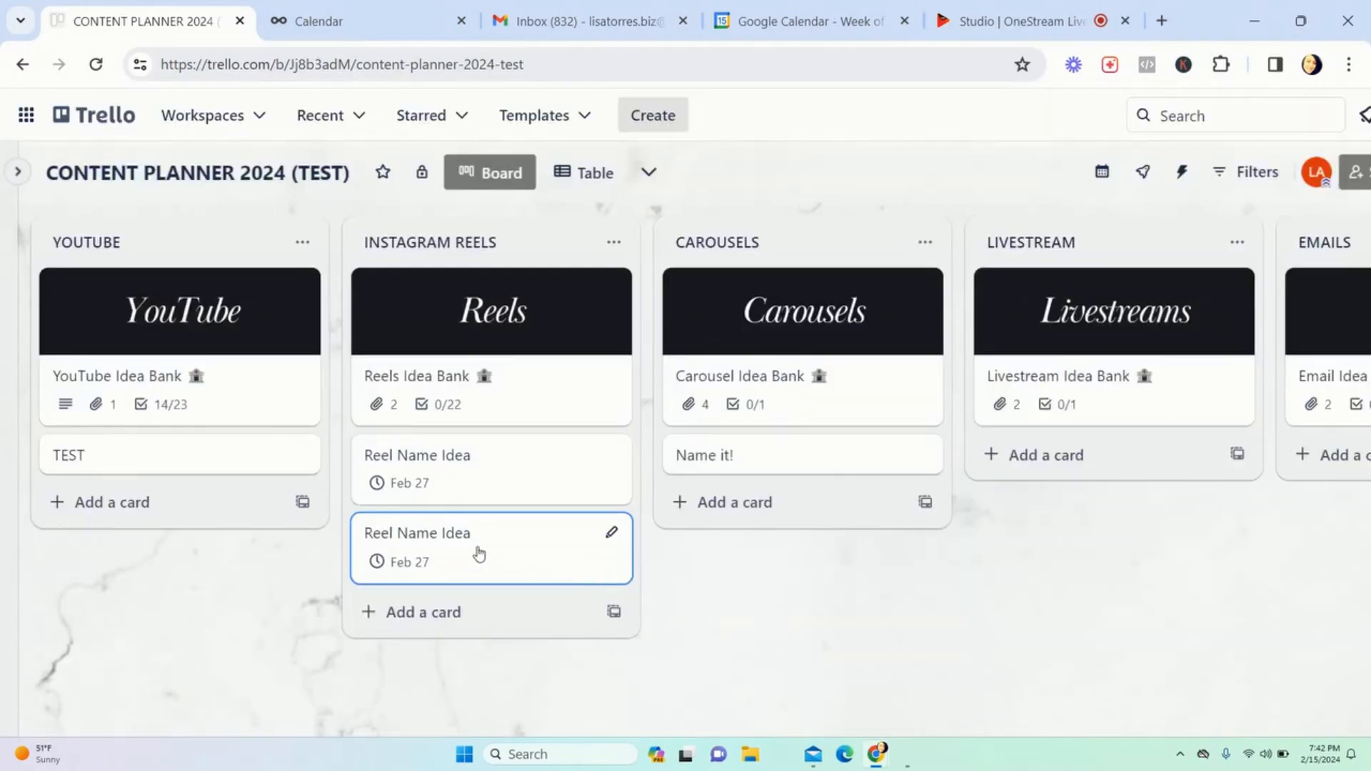
left_click(611, 533)
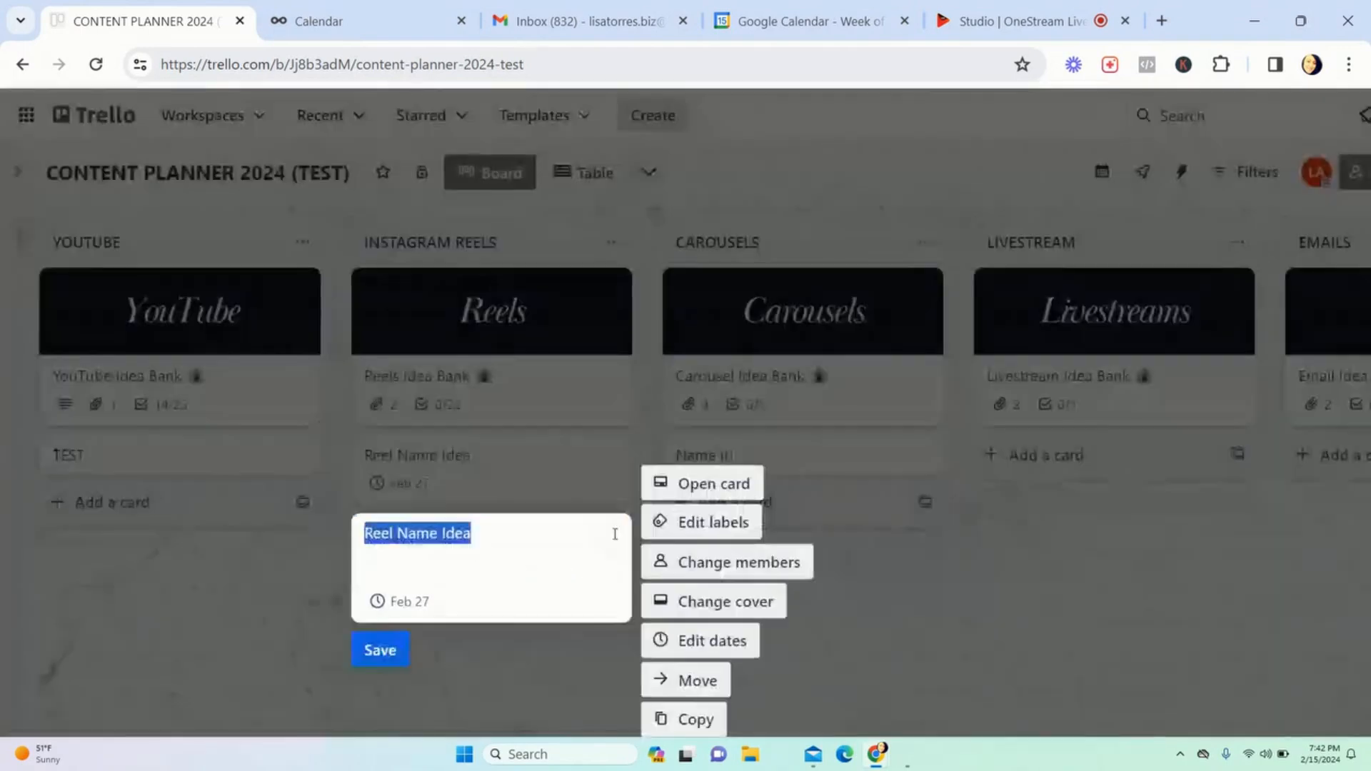
left_click(687, 718)
left_click(727, 665)
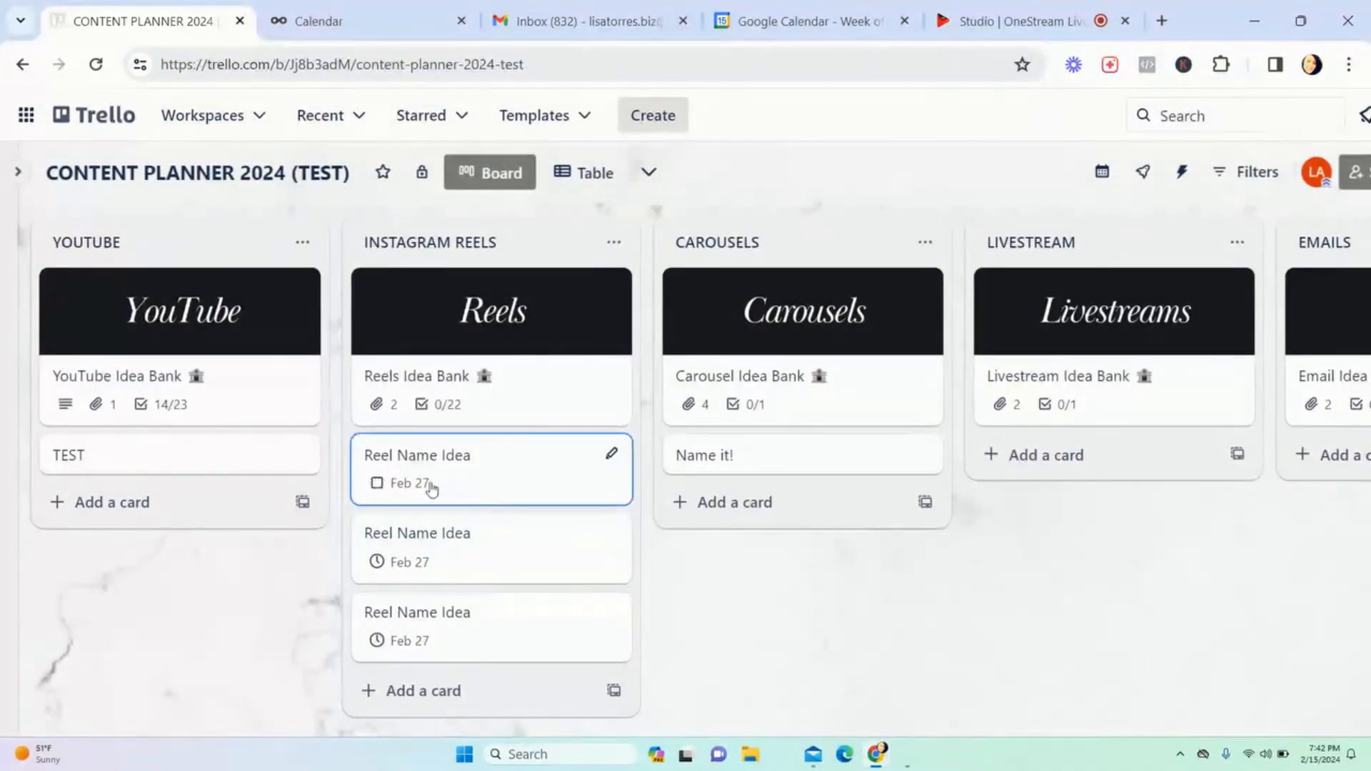
Step: Set the due date of the second "Reel Name Idea" card to February 28, 2024
left_click(613, 534)
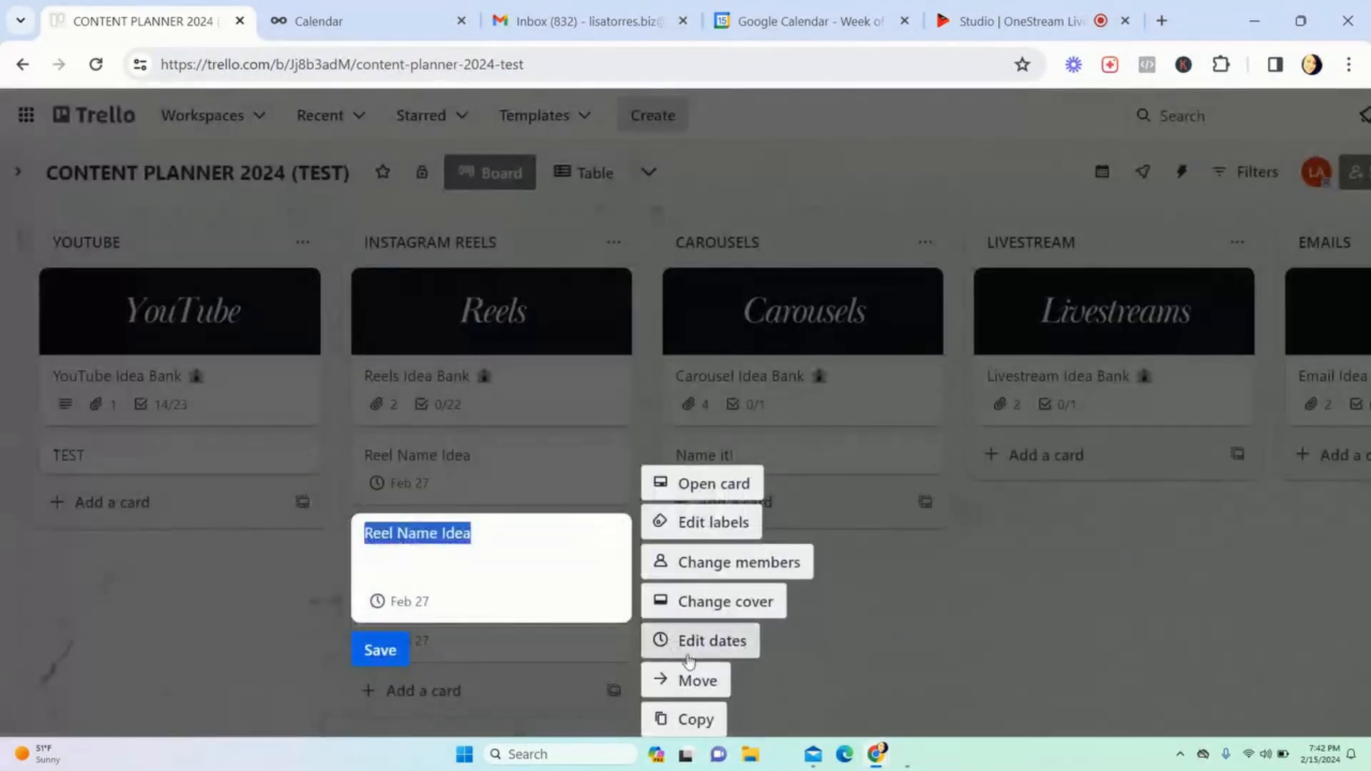
scroll(699, 652, "down", 1)
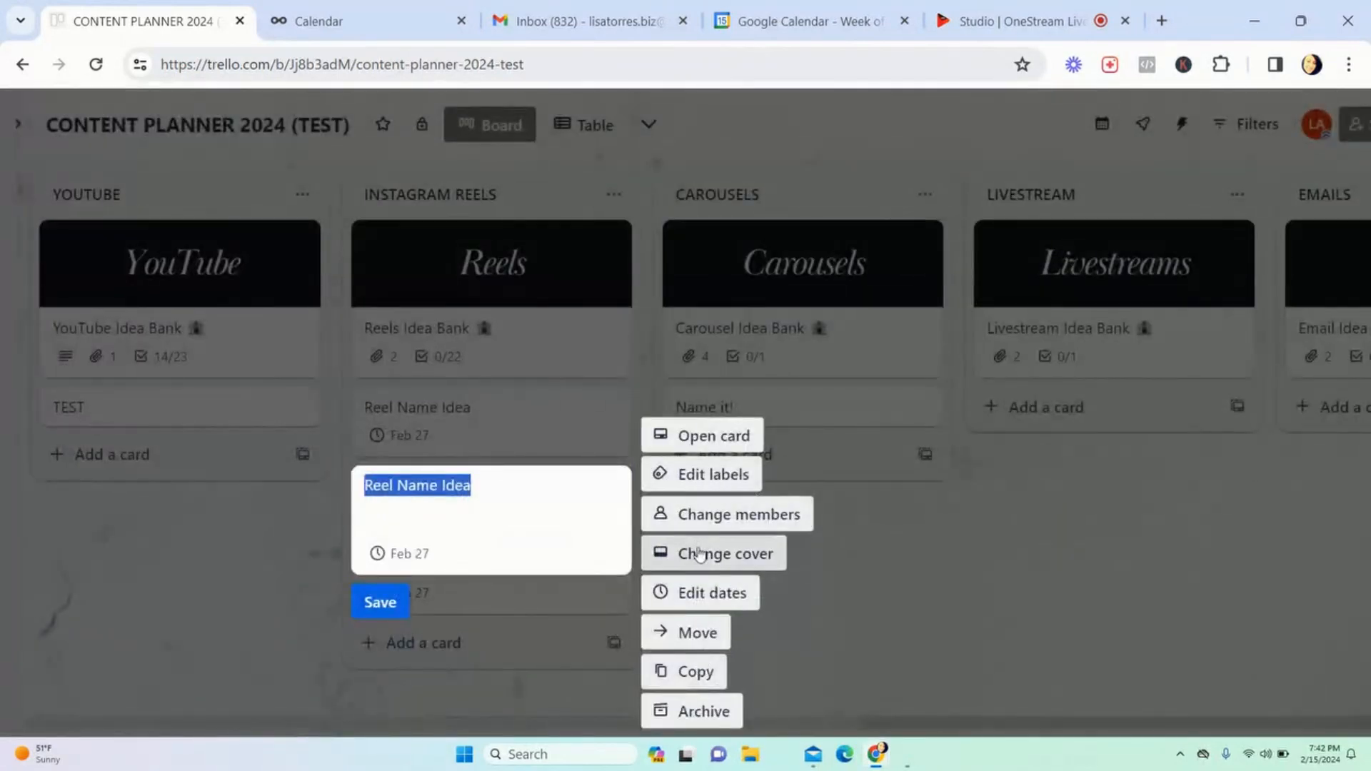
left_click(712, 593)
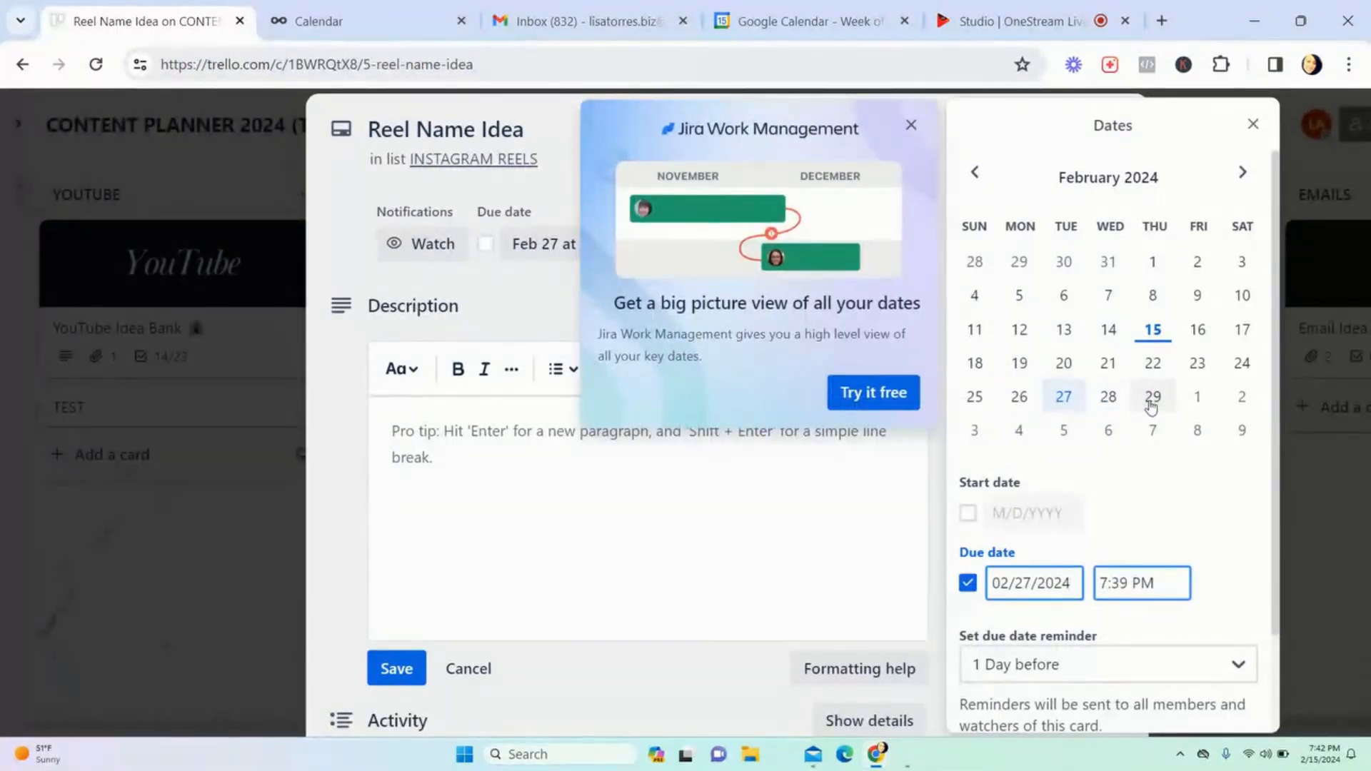
left_click(1110, 398)
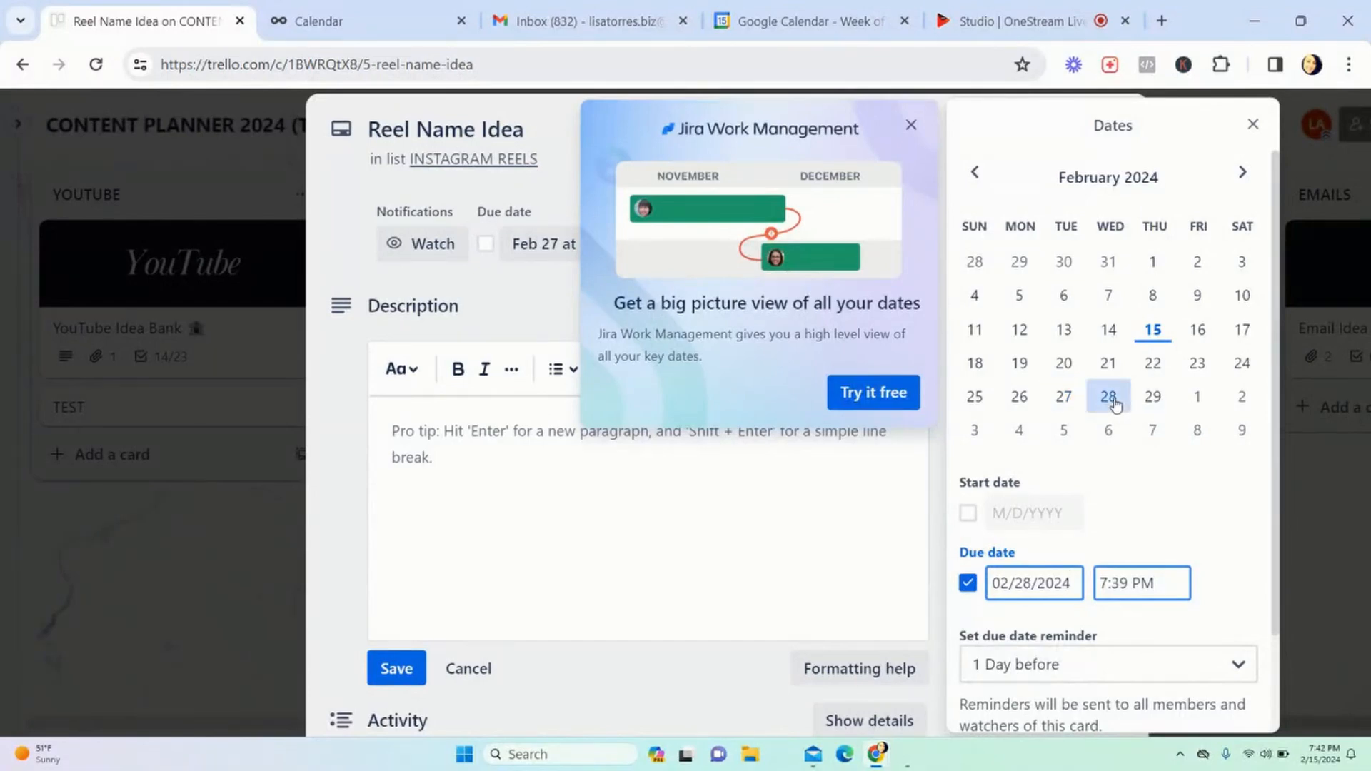
scroll(1151, 652, "down", 2)
left_click(1140, 652)
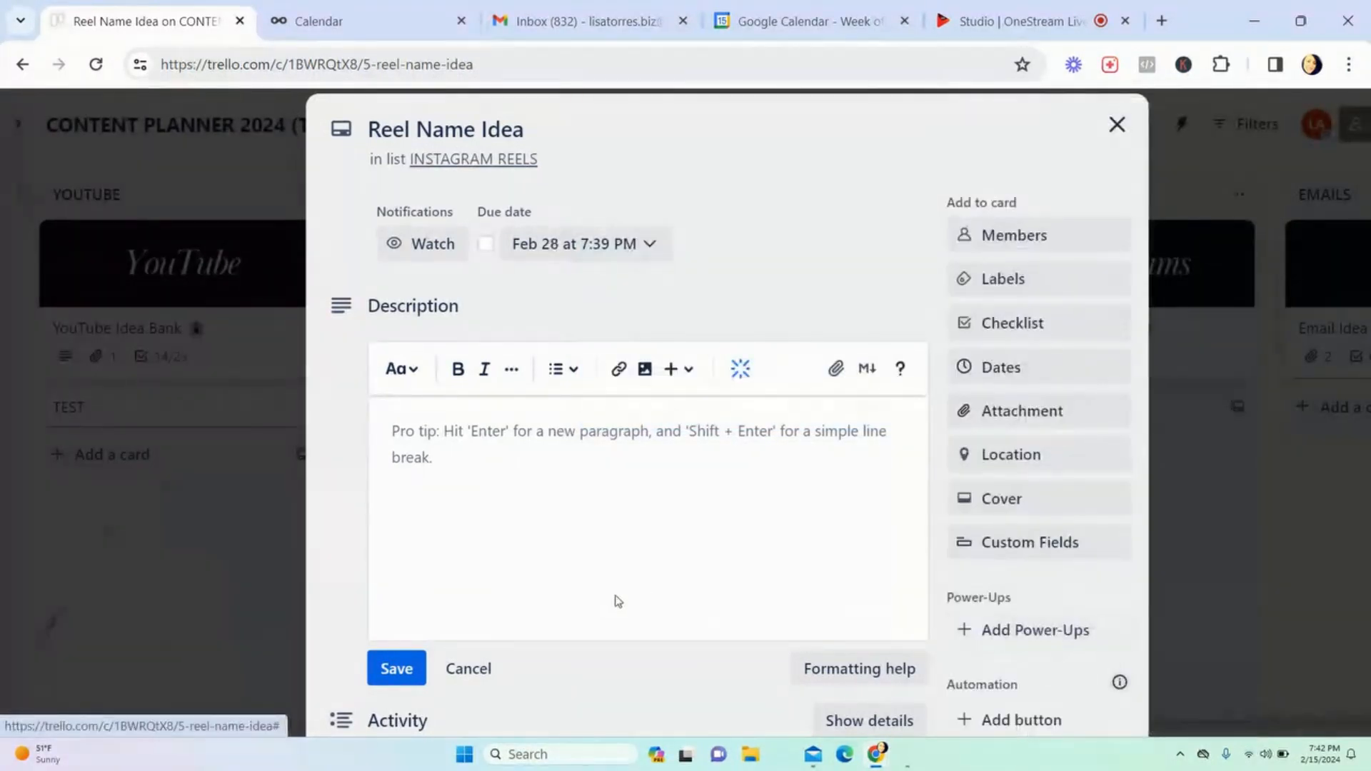
Step: Close the second "Reel Name Idea" card and set the third one's due date to March 1, 2024
left_click(382, 667)
left_click(1117, 125)
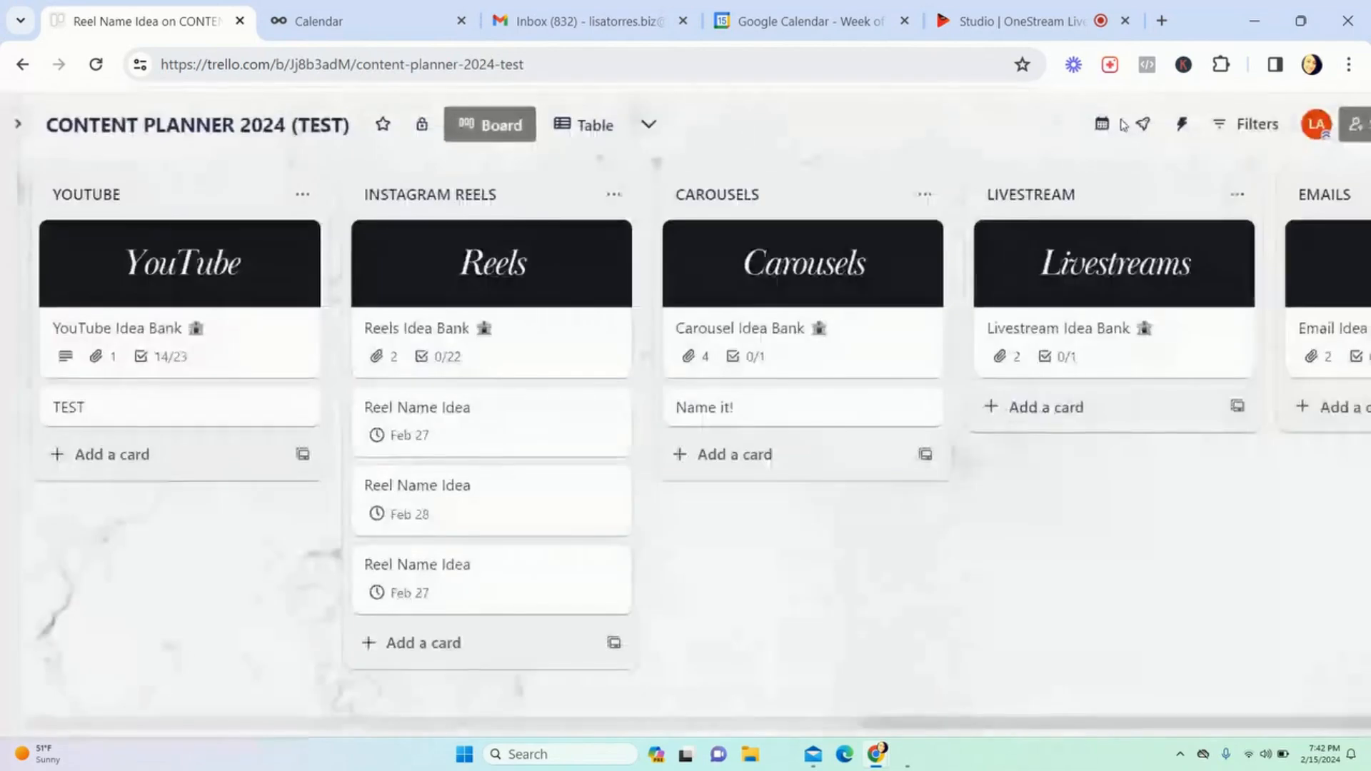
left_click(488, 592)
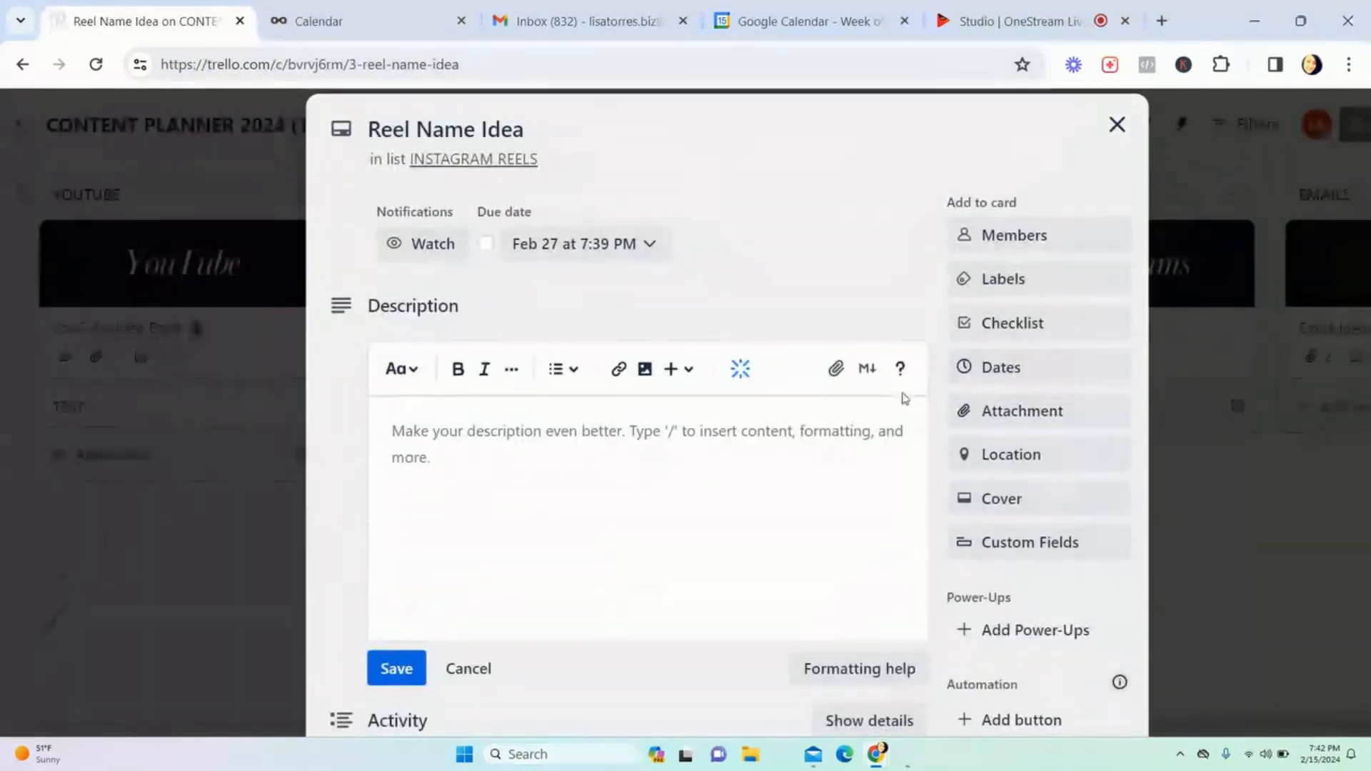
left_click(1071, 365)
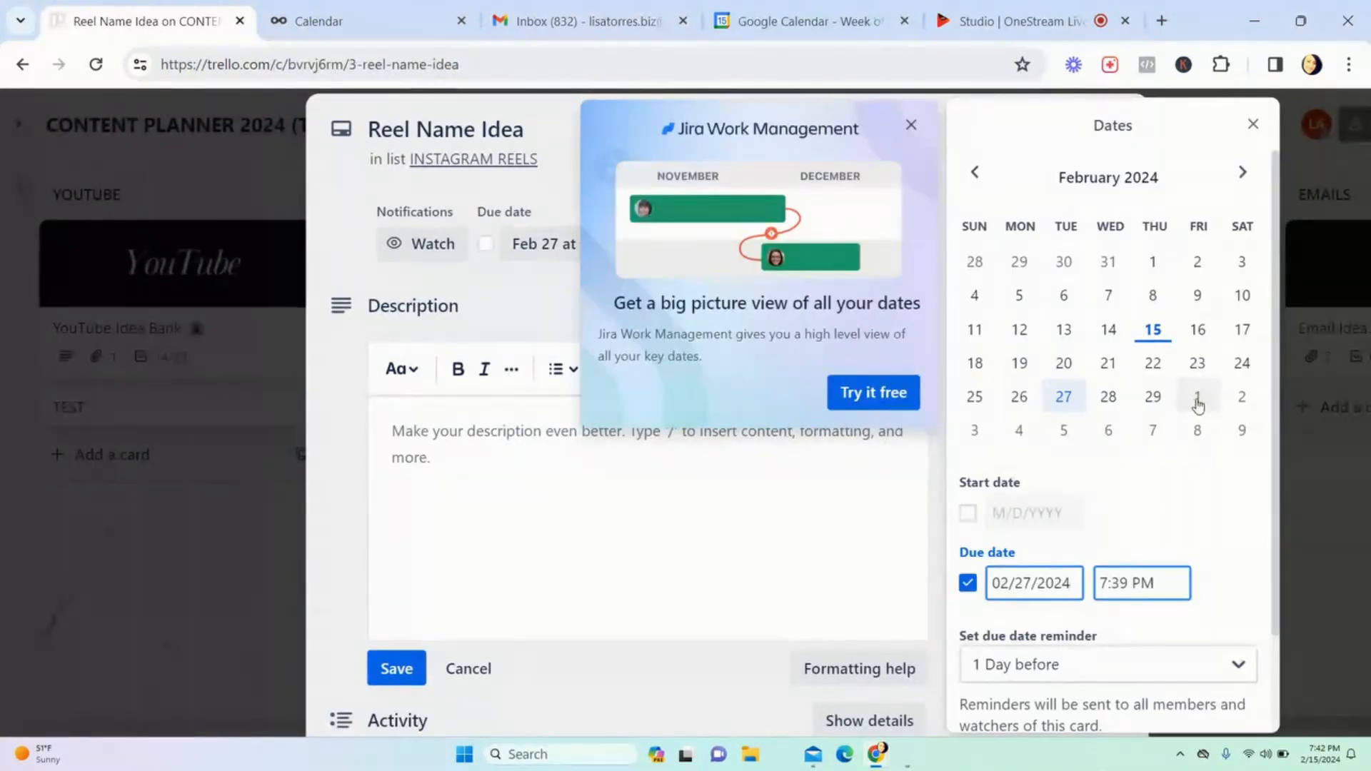
left_click(1198, 397)
scroll(1169, 521, "down", 2)
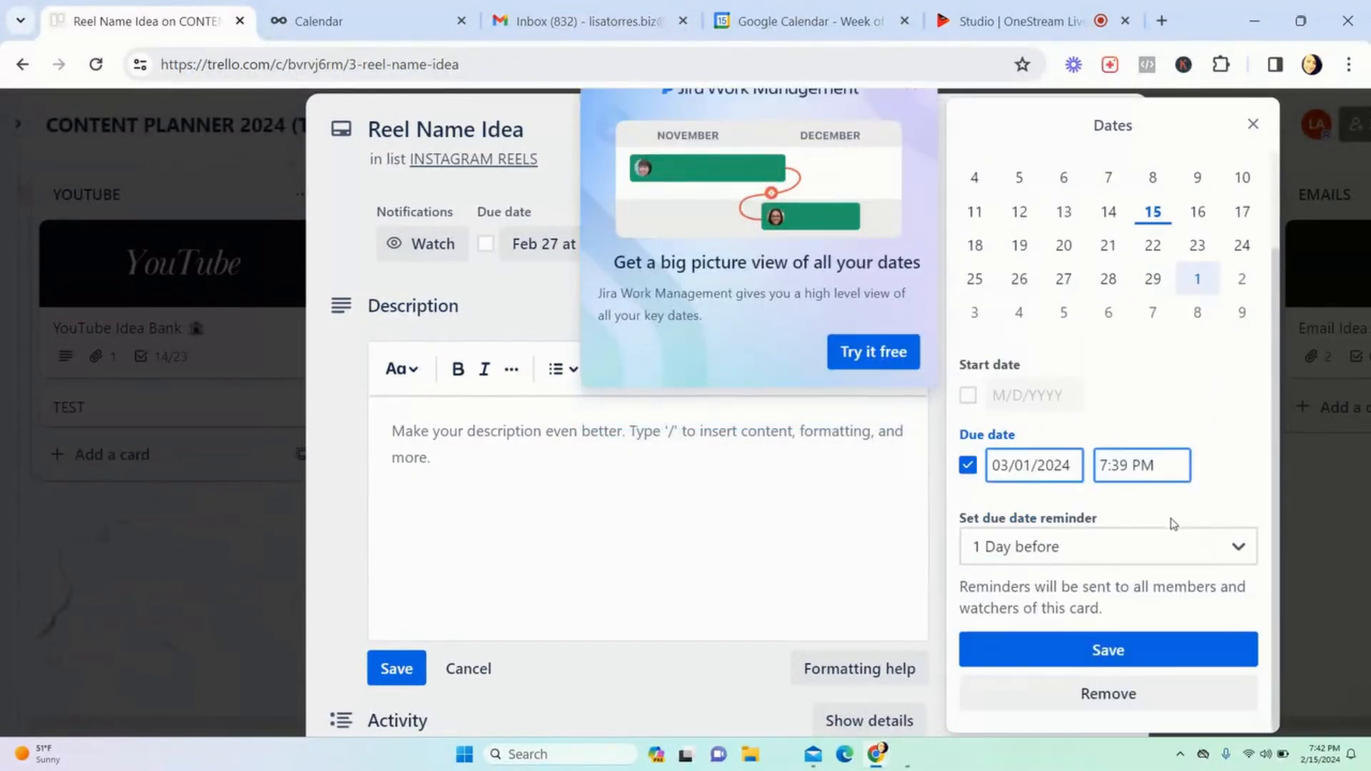
left_click(1108, 652)
left_click(1116, 124)
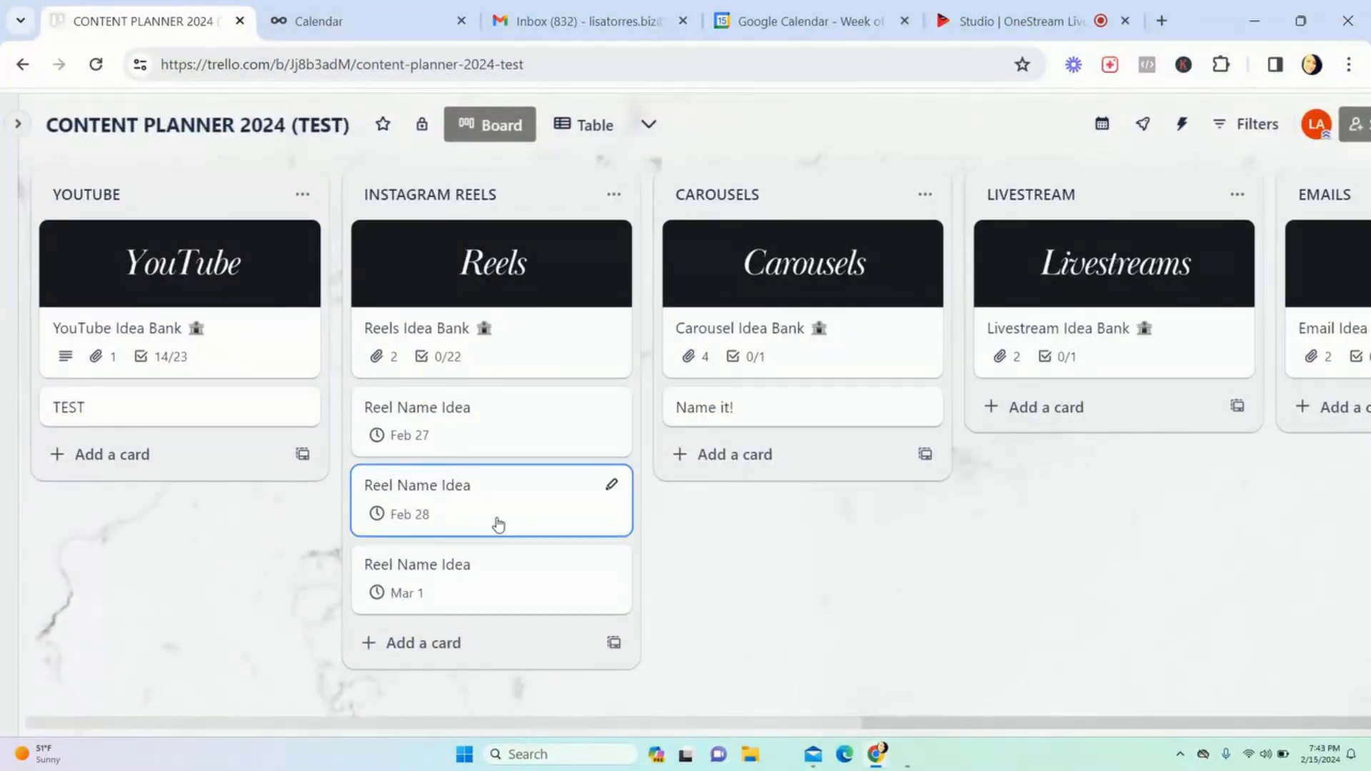
Step: Review the Trello board's lists and the February 19–25 week in Google Calendar, and return to the Trello board
scroll(496, 524, "right", 5)
scroll(498, 524, "right", 8)
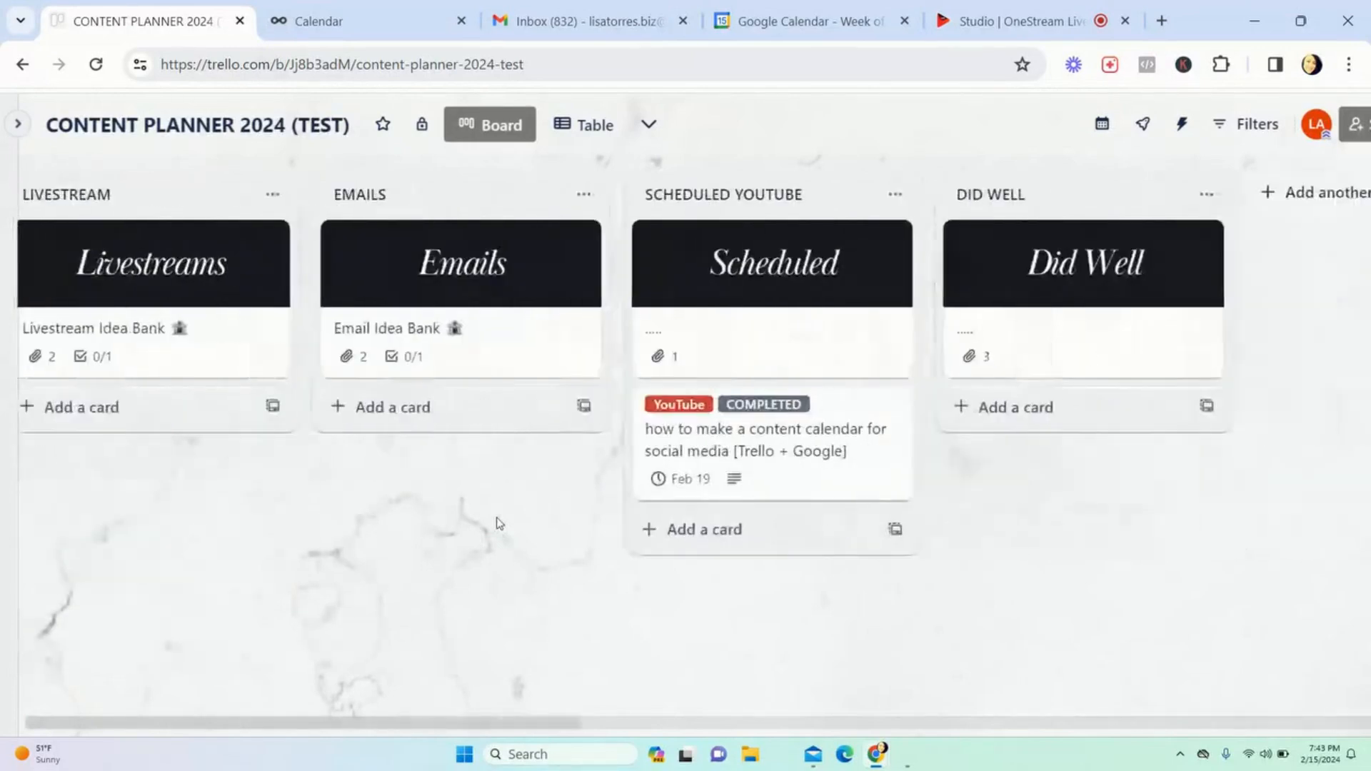
scroll(498, 524, "left", 13)
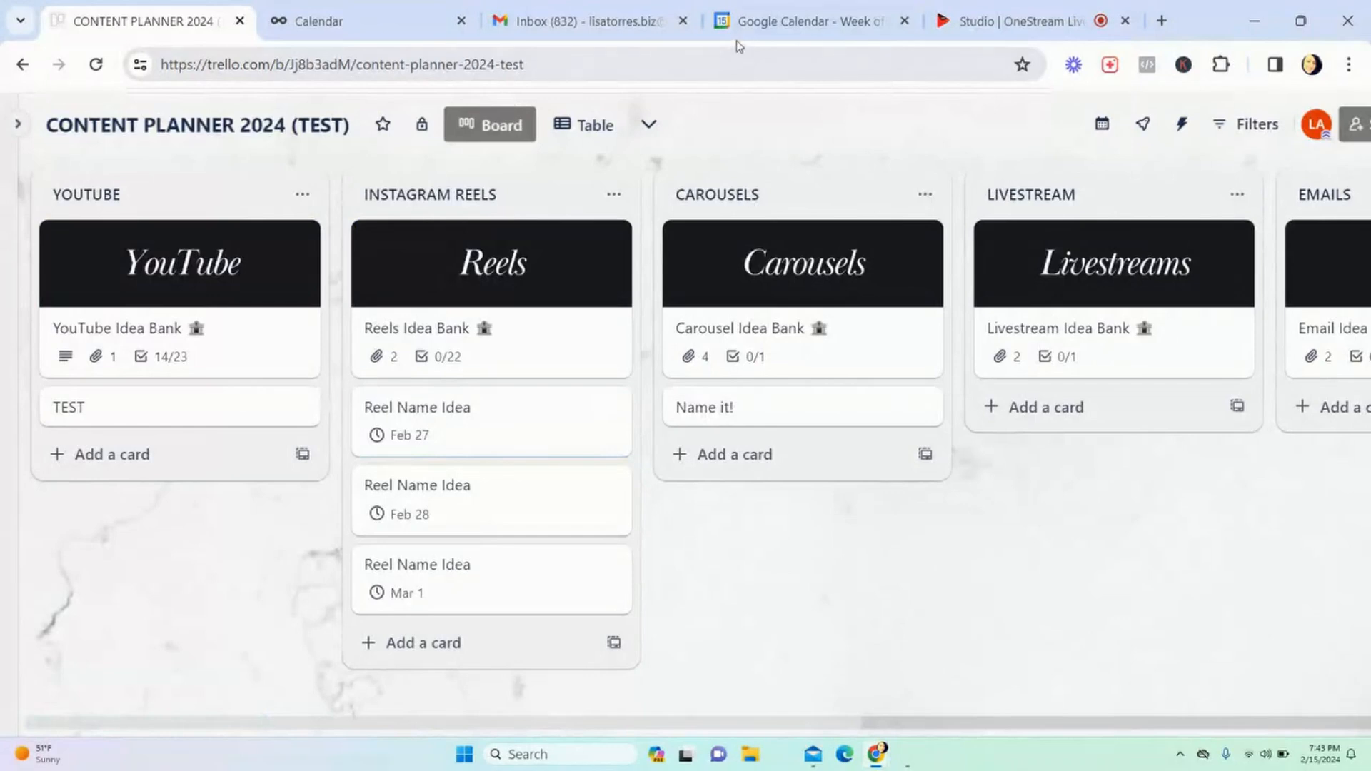
left_click(752, 23)
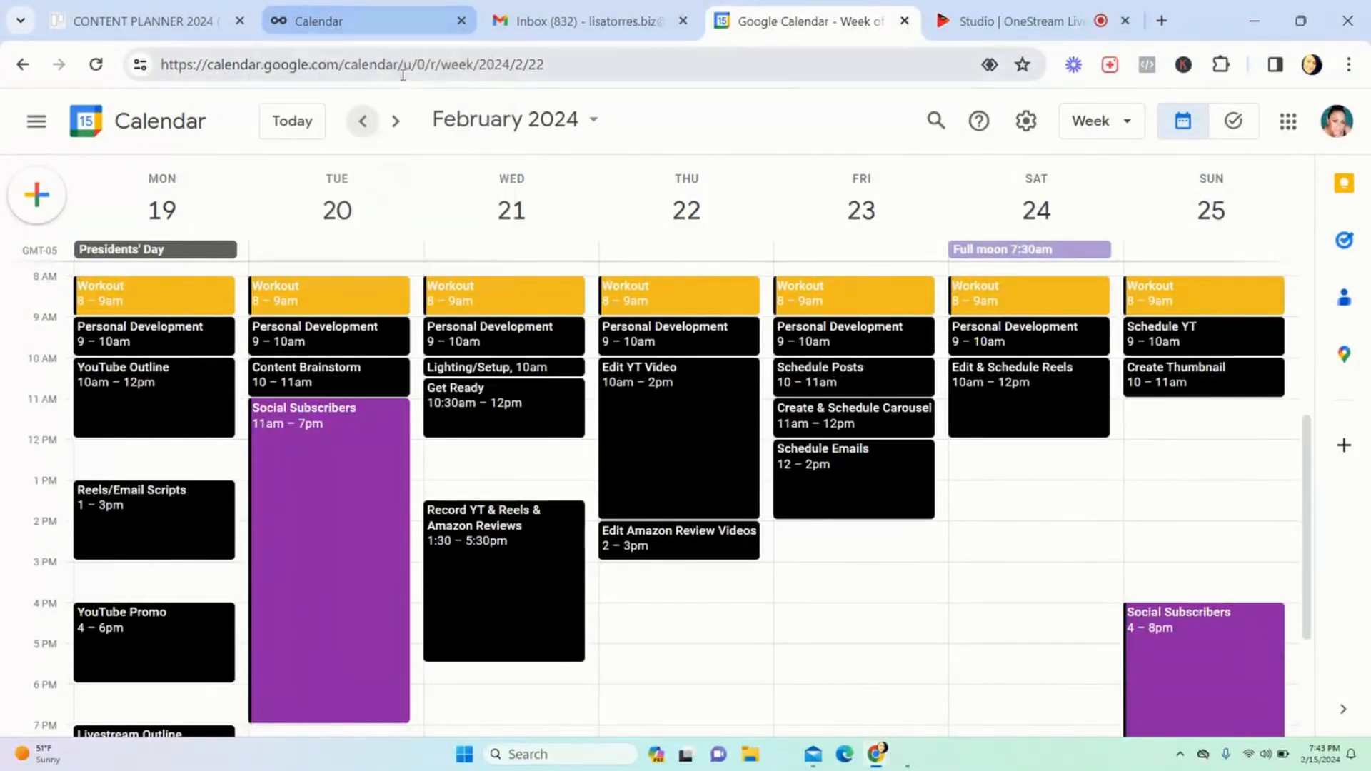
left_click(143, 21)
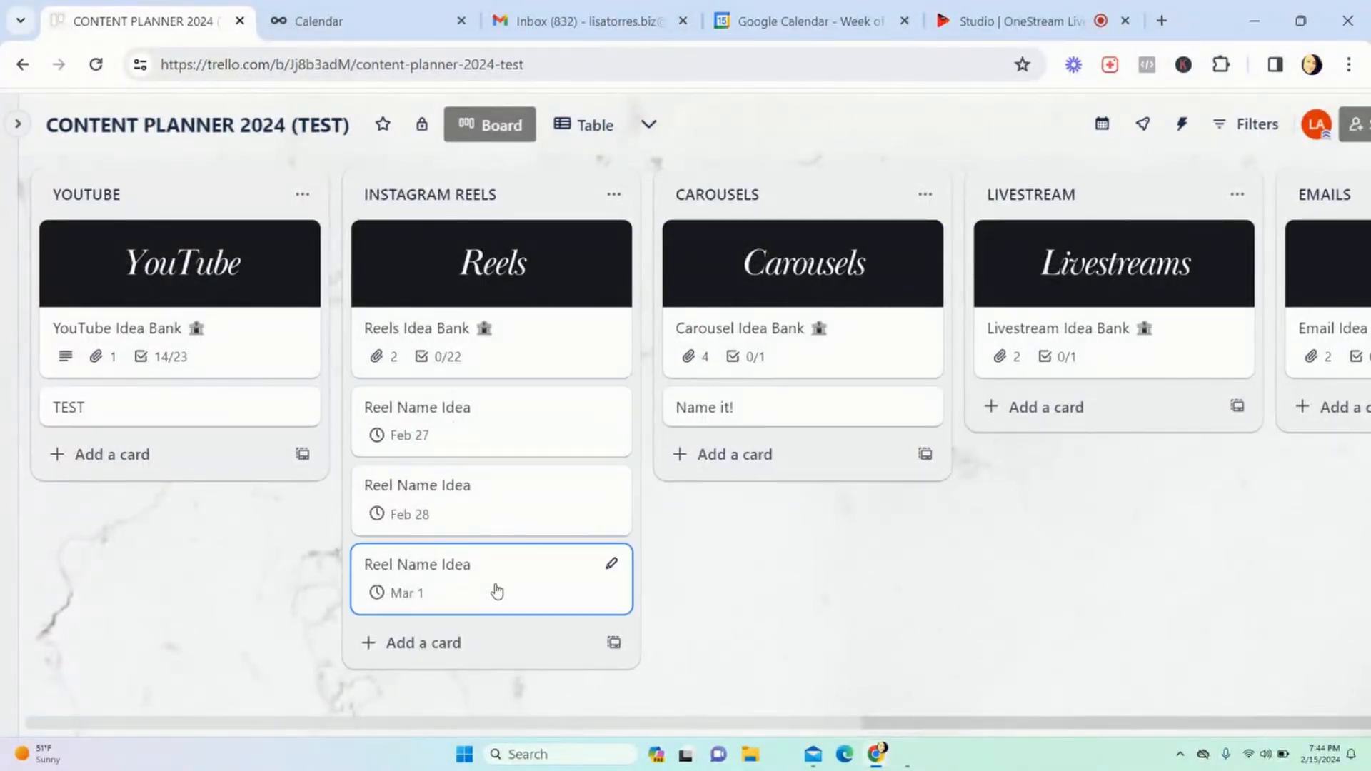
Step: Move all three "Reel Name Idea" cards from the INSTAGRAM REELS list to the SCHEDULED YOUTUBE list
scroll(533, 566, "right", 3)
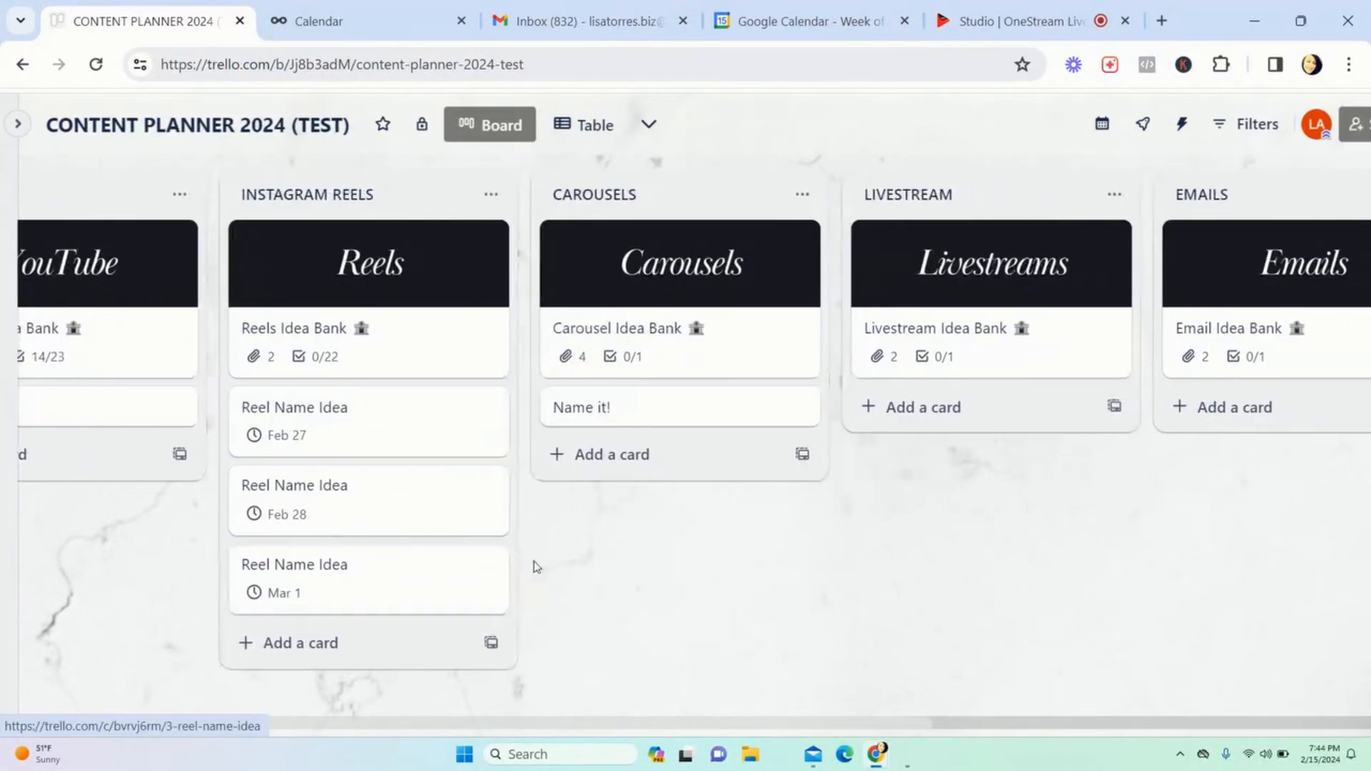
scroll(533, 566, "right", 3)
left_click_drag(303, 438, 1090, 525)
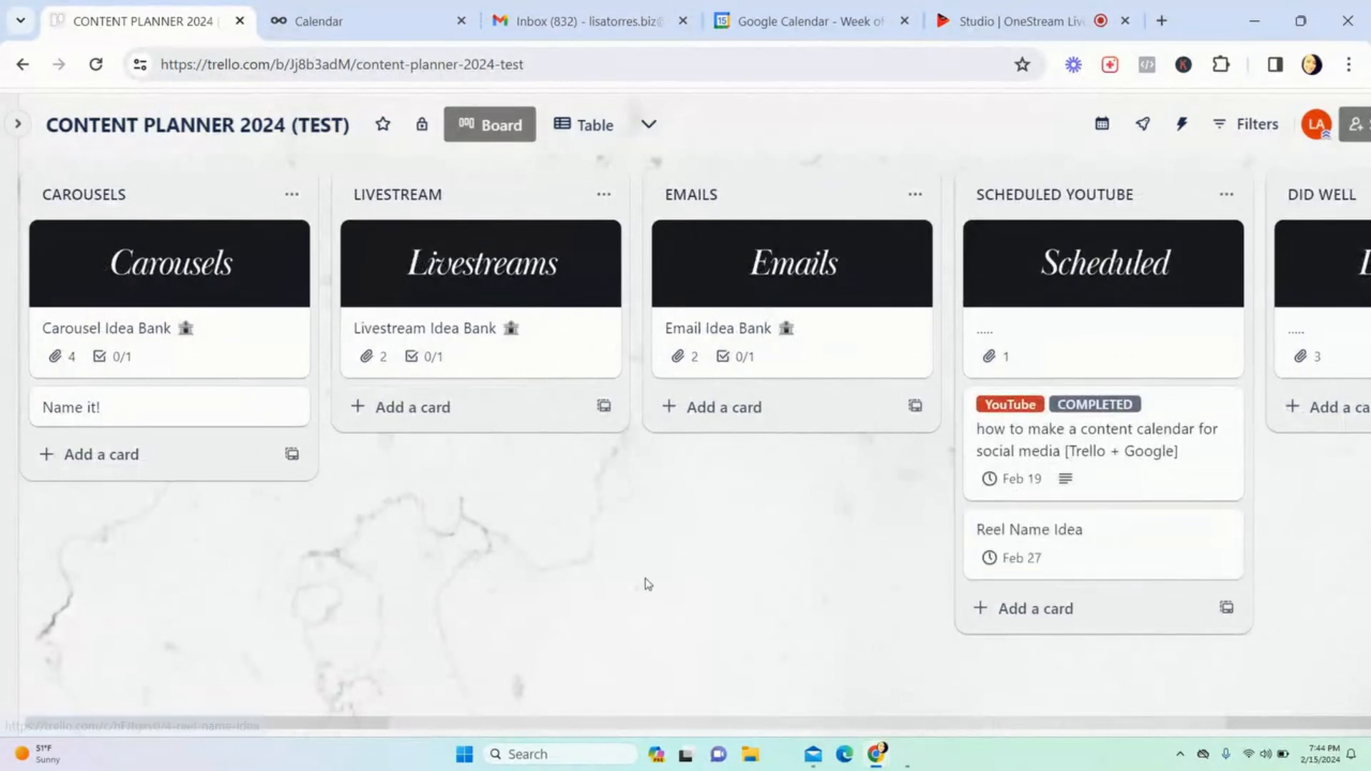
scroll(643, 581, "left", 15)
left_click_drag(381, 405, 1068, 611)
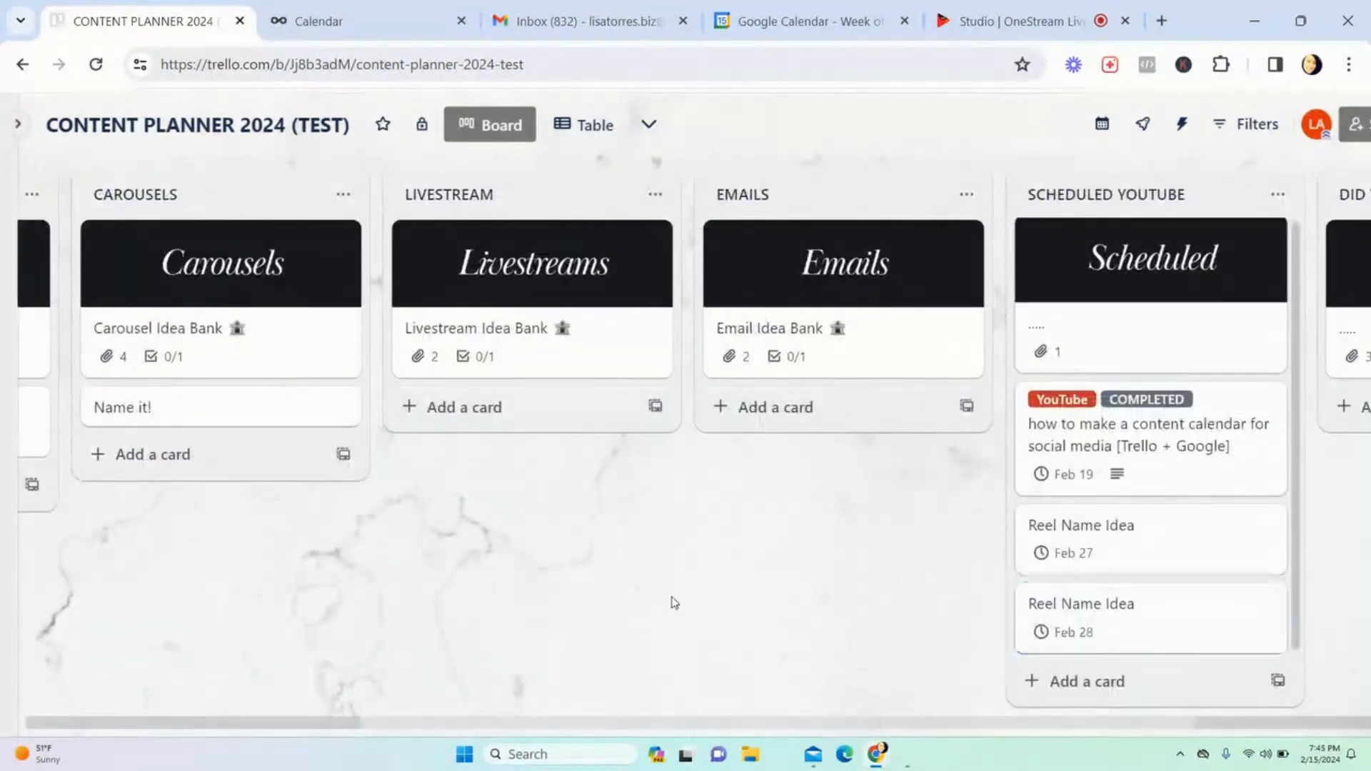
scroll(527, 582, "left", 8)
left_click_drag(330, 459, 1182, 633)
scroll(646, 570, "left", 10)
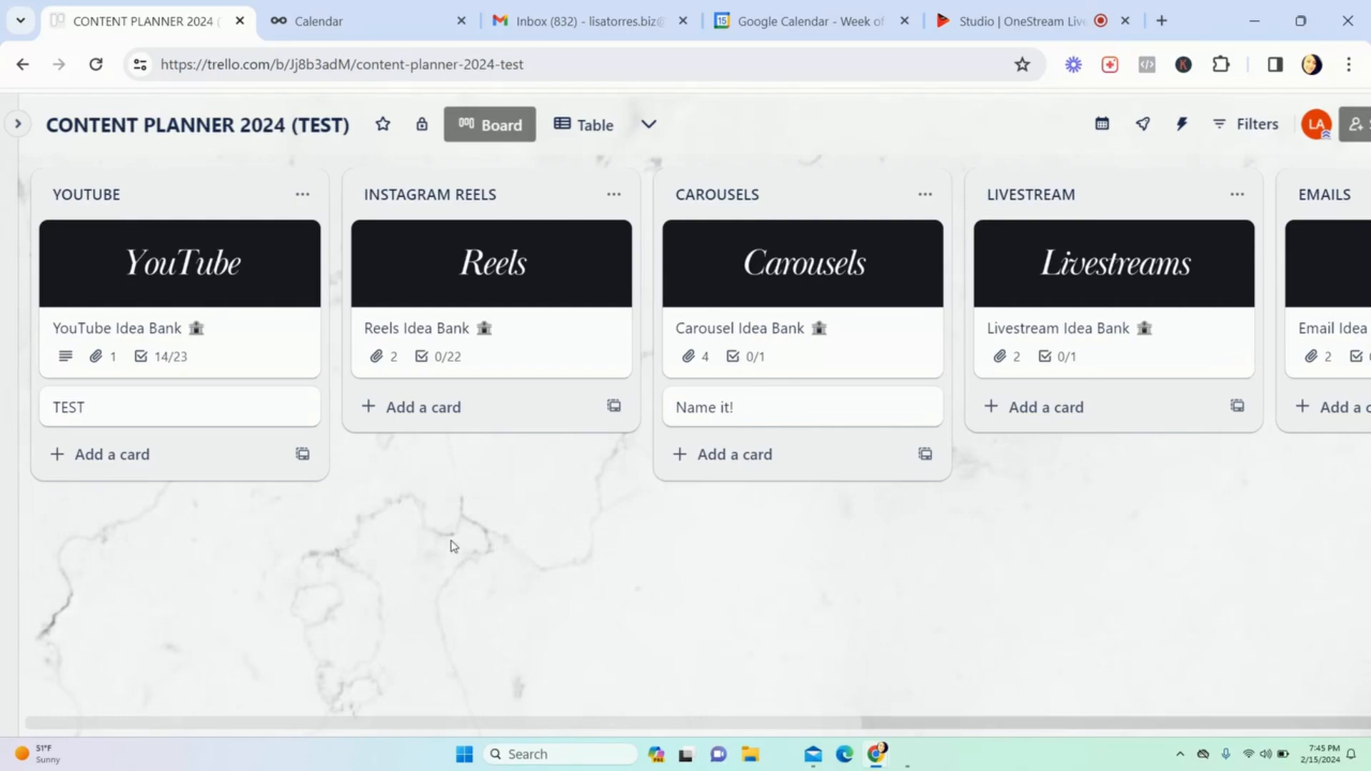
Step: Switch to the Metricool planner, start a new post and add Facebook as a network with the Reel format
left_click(322, 22)
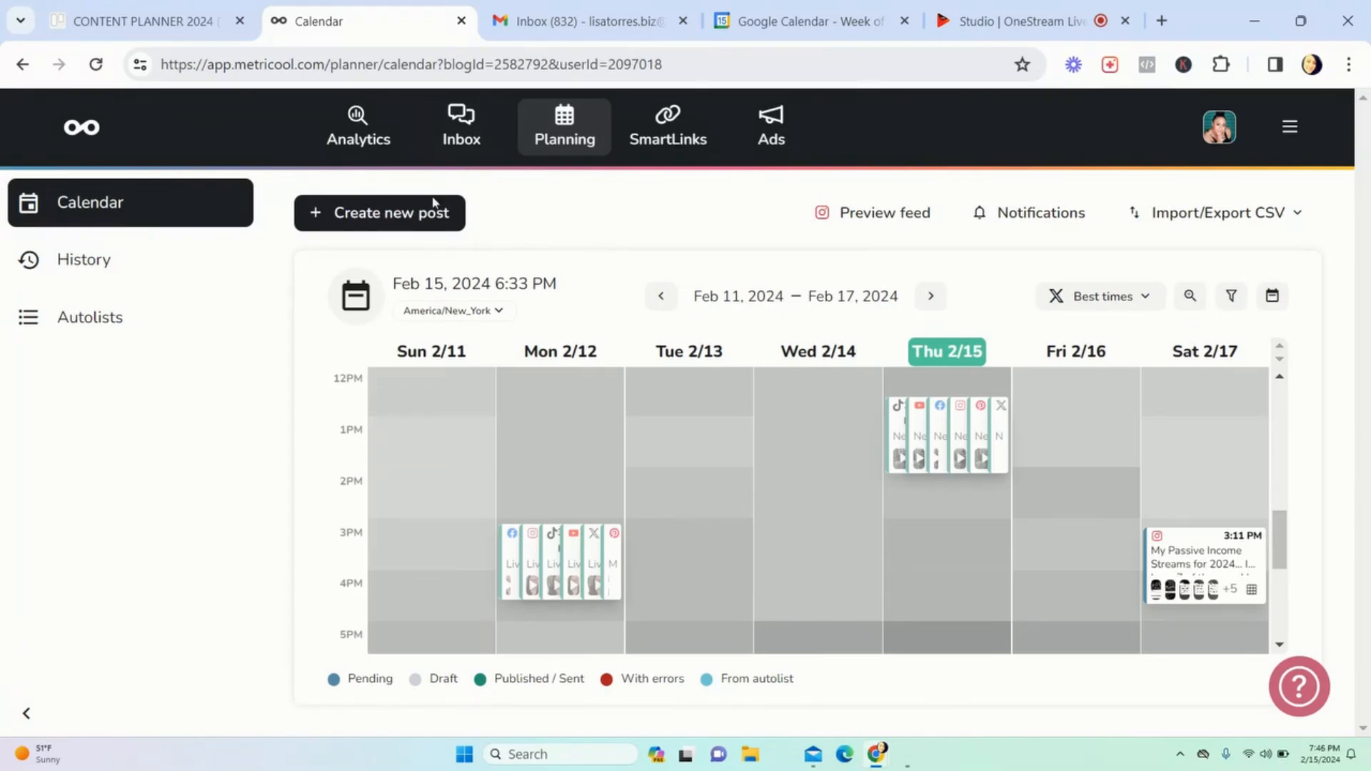
left_click(367, 219)
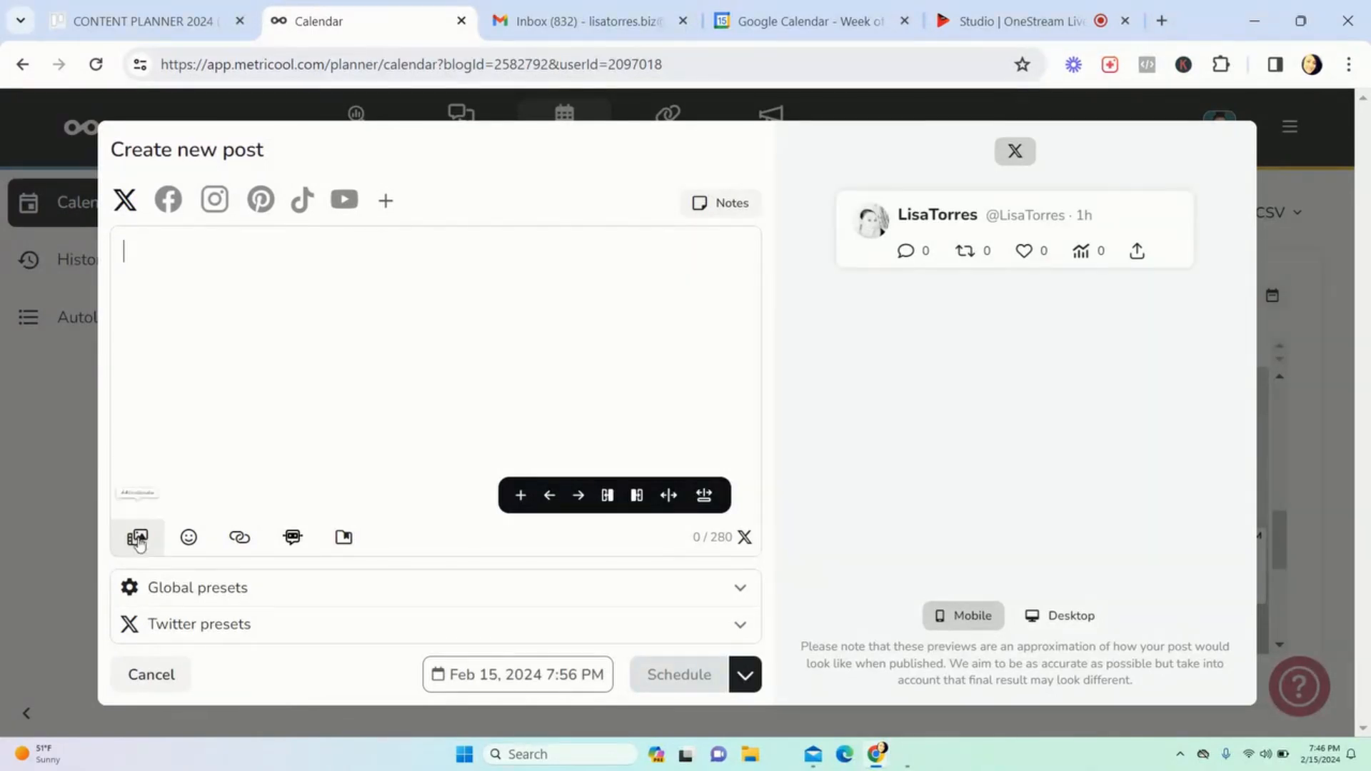
left_click(169, 199)
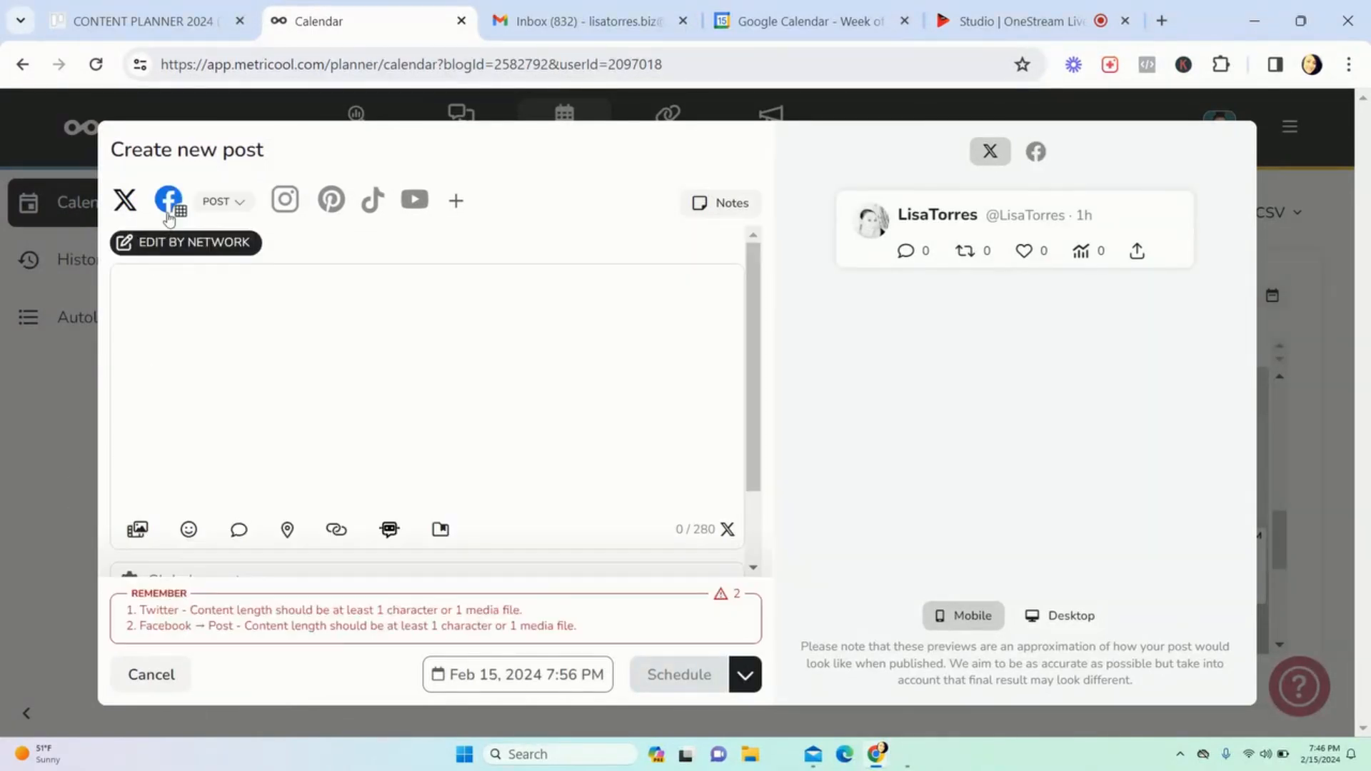
left_click(224, 203)
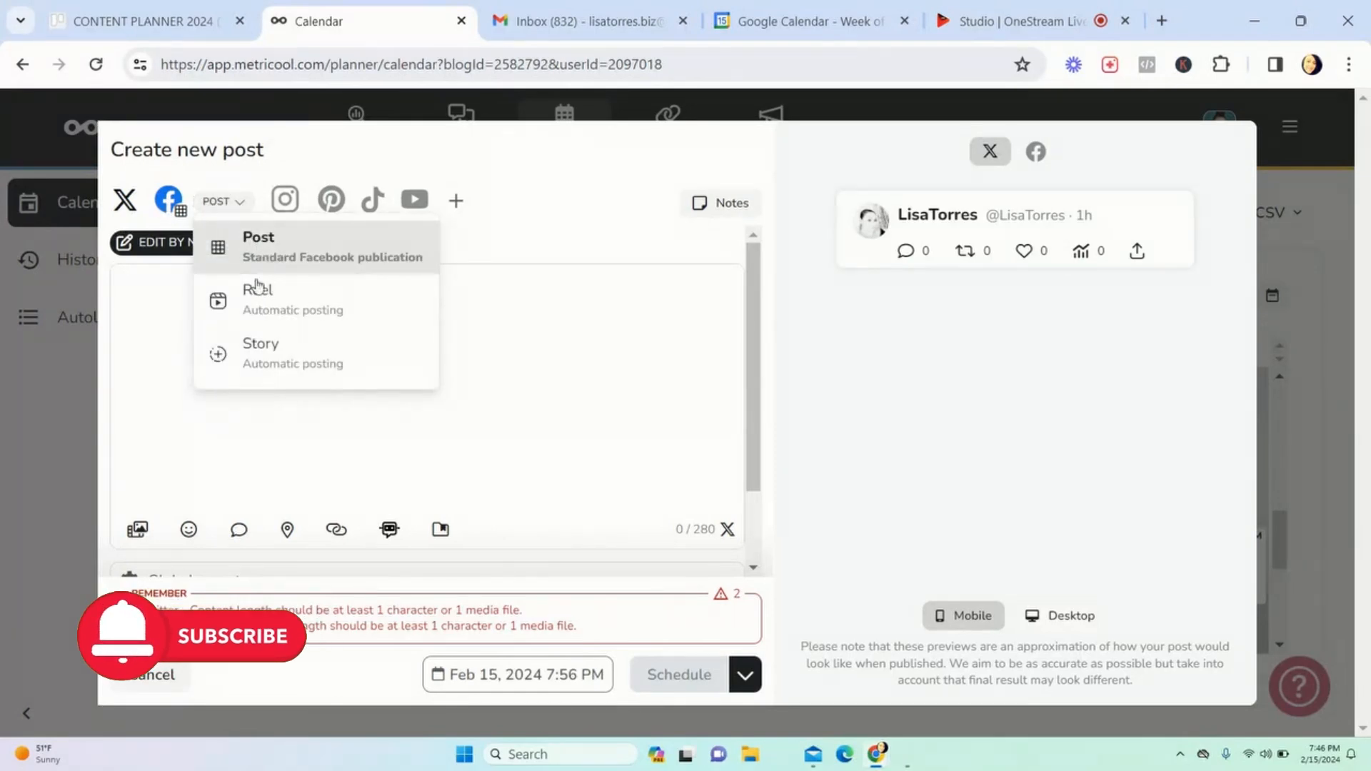
left_click(259, 309)
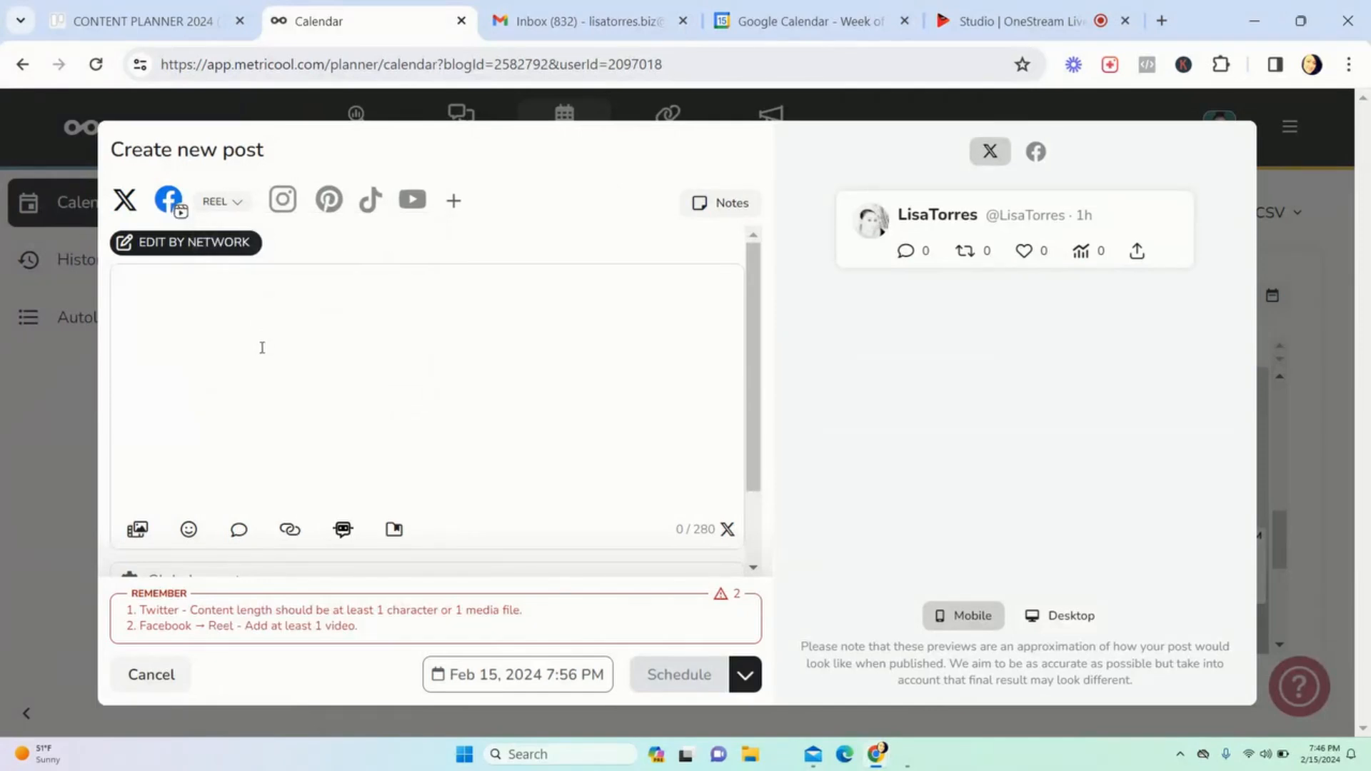
left_click(218, 202)
Step: Add Instagram, Pinterest, TikTok and YouTube to the post's networks, with YouTube set to Short
left_click(296, 205)
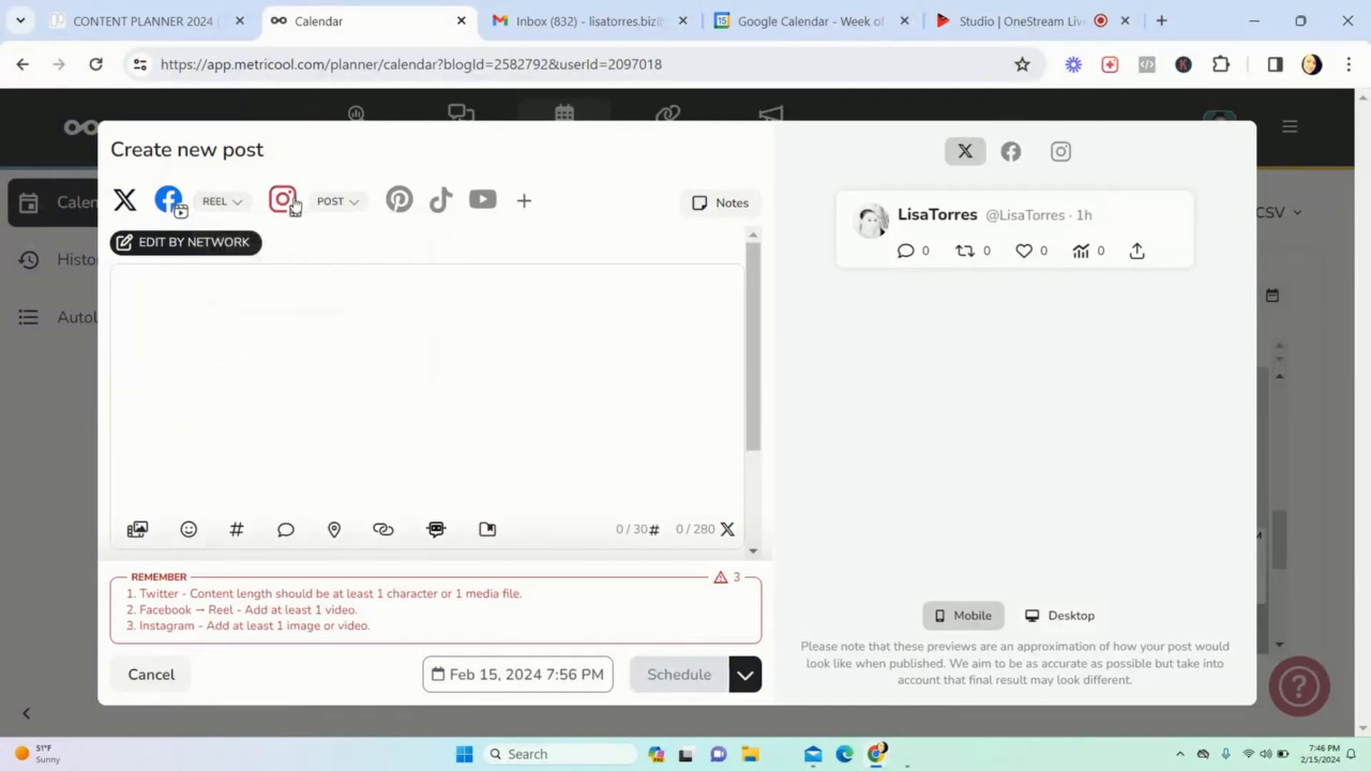
left_click(336, 203)
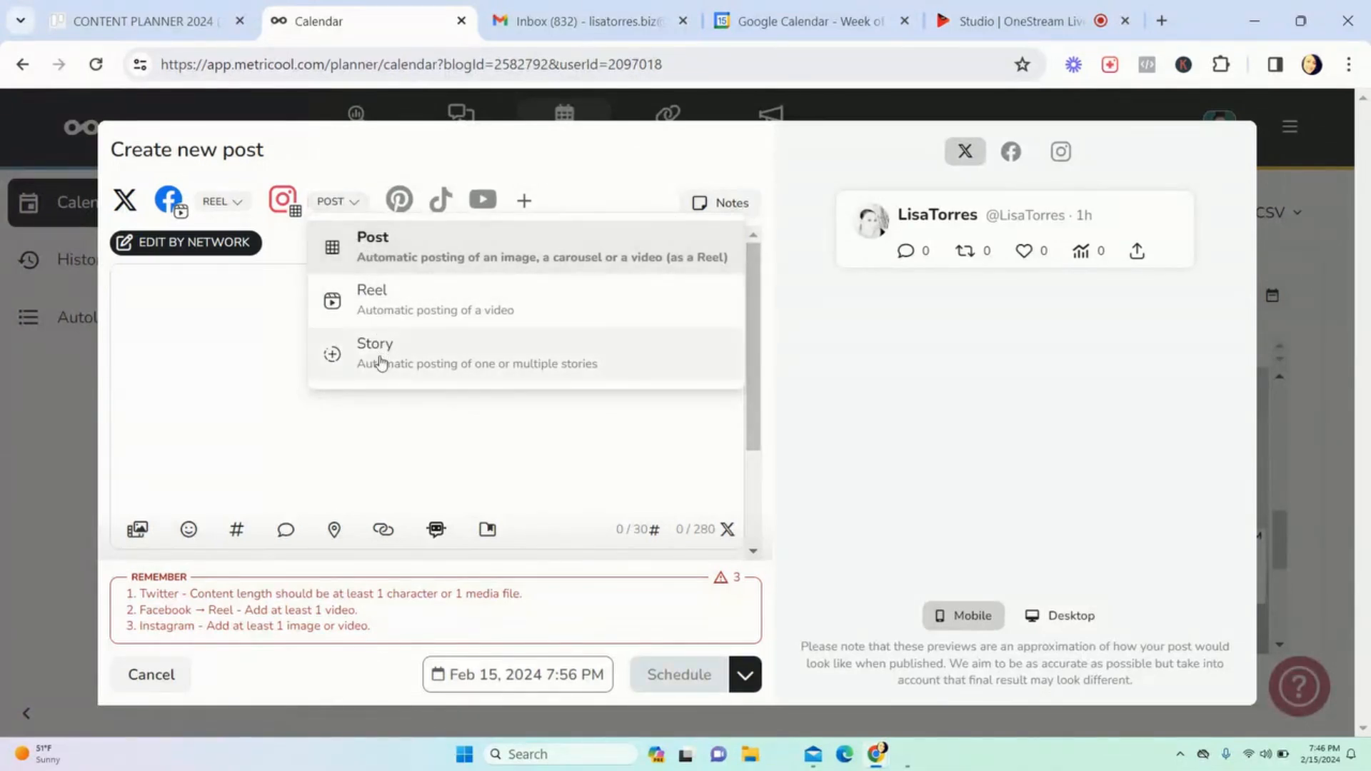
left_click(261, 309)
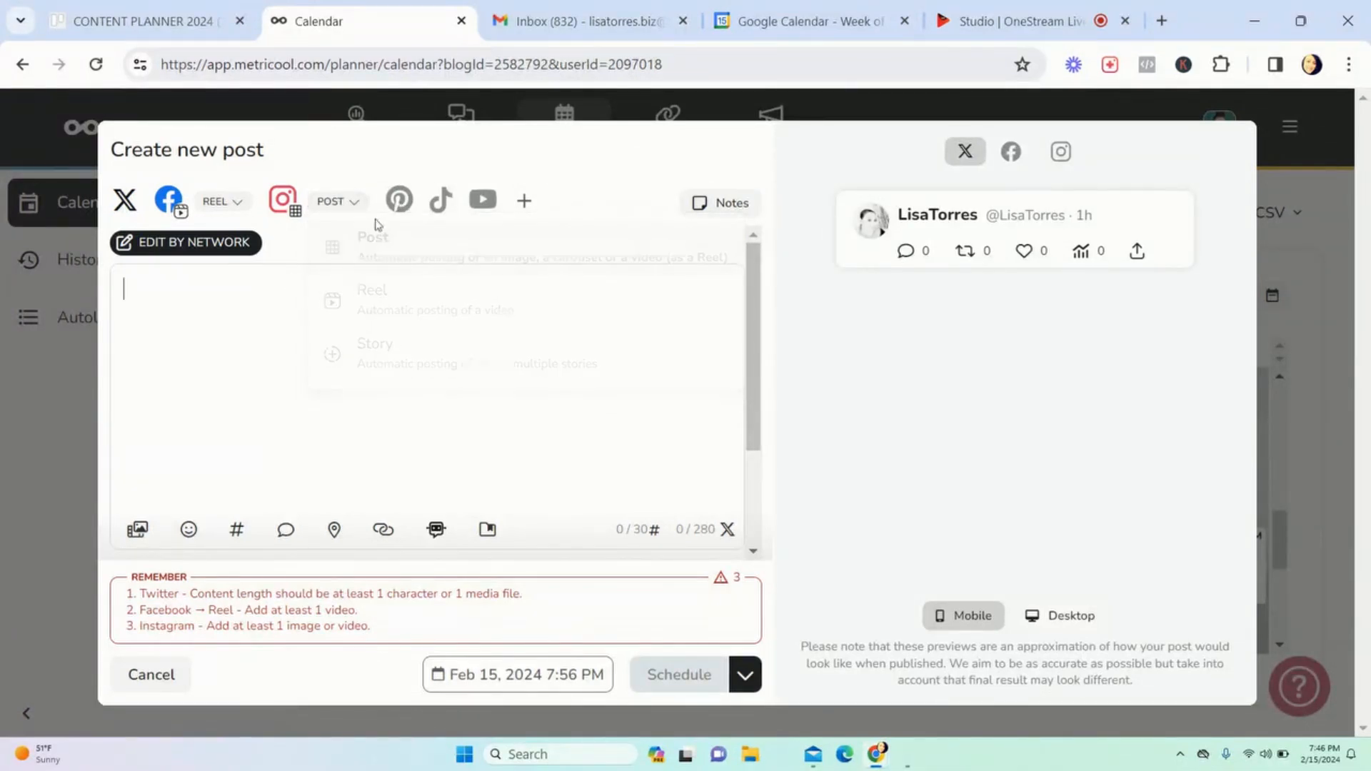
left_click(403, 213)
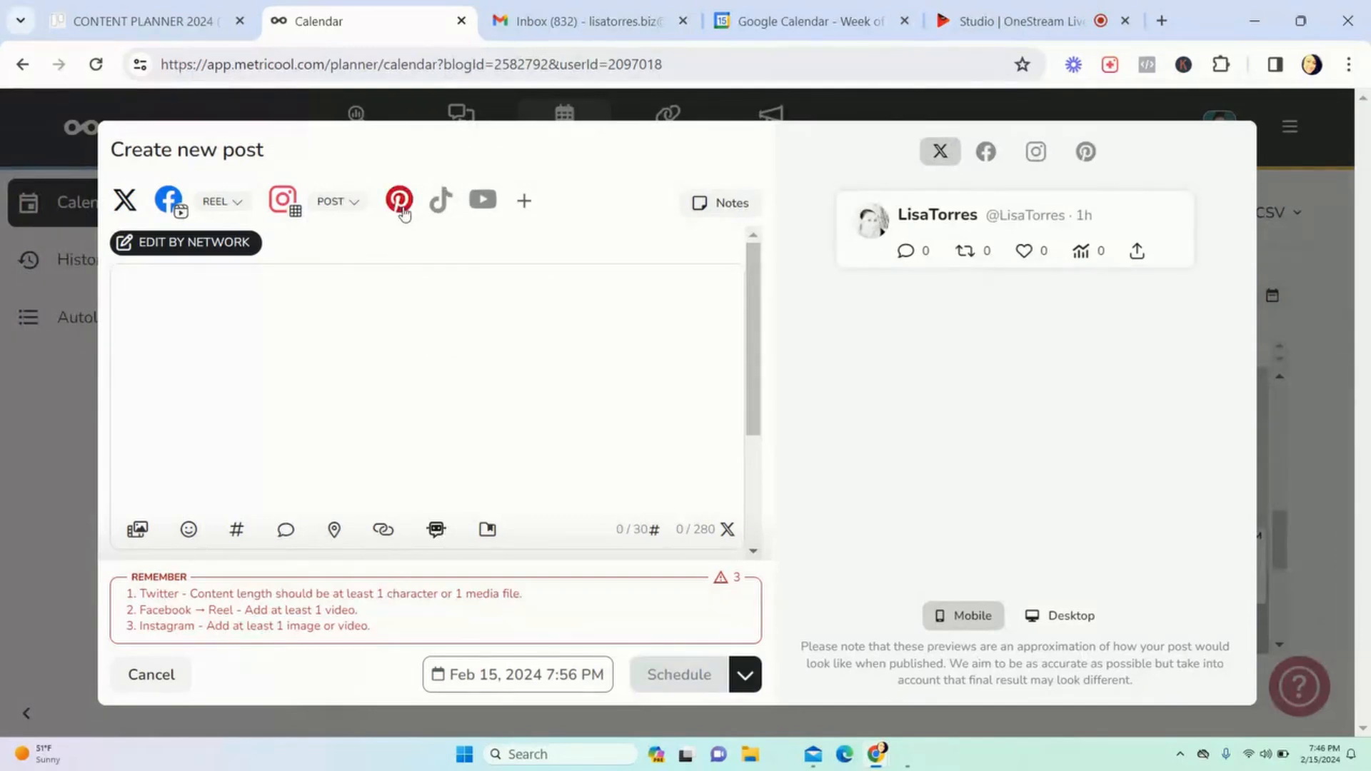
left_click(440, 208)
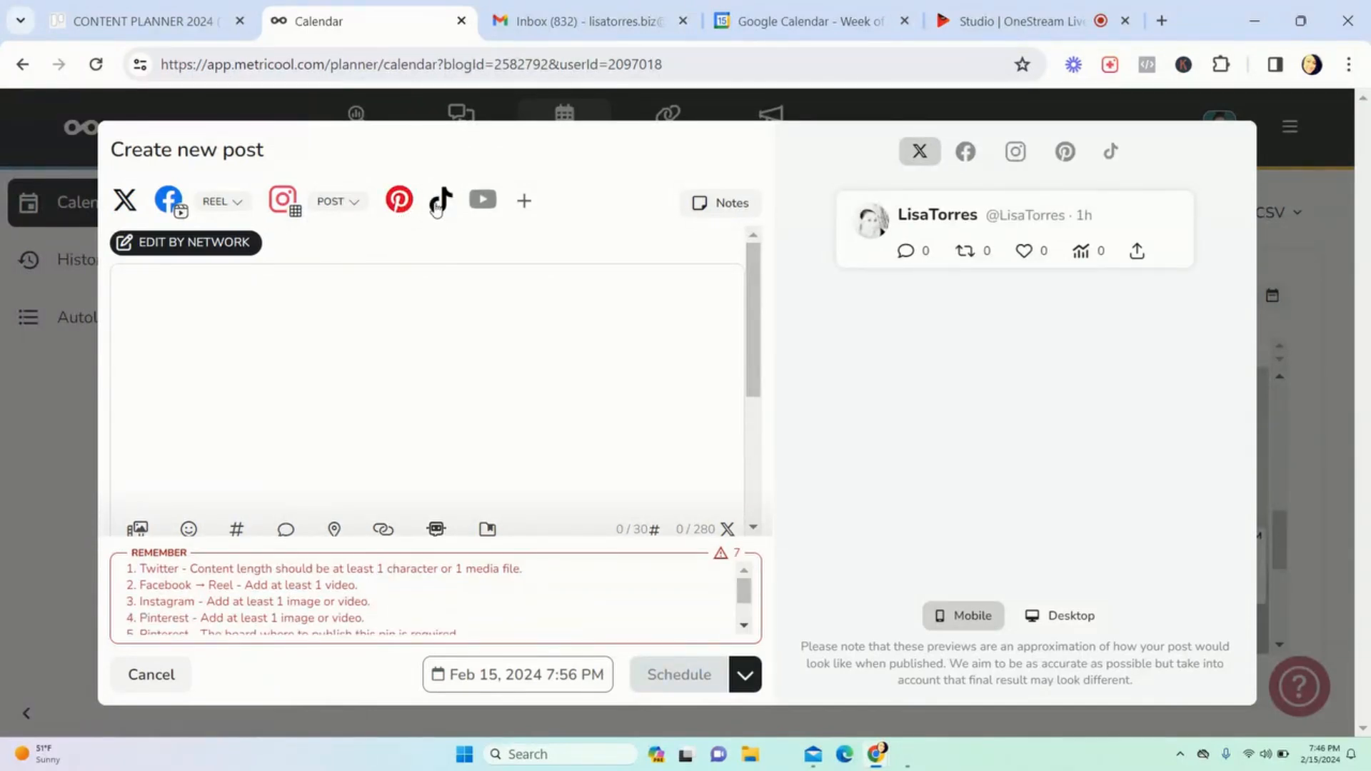
left_click(485, 201)
left_click(540, 202)
left_click(569, 289)
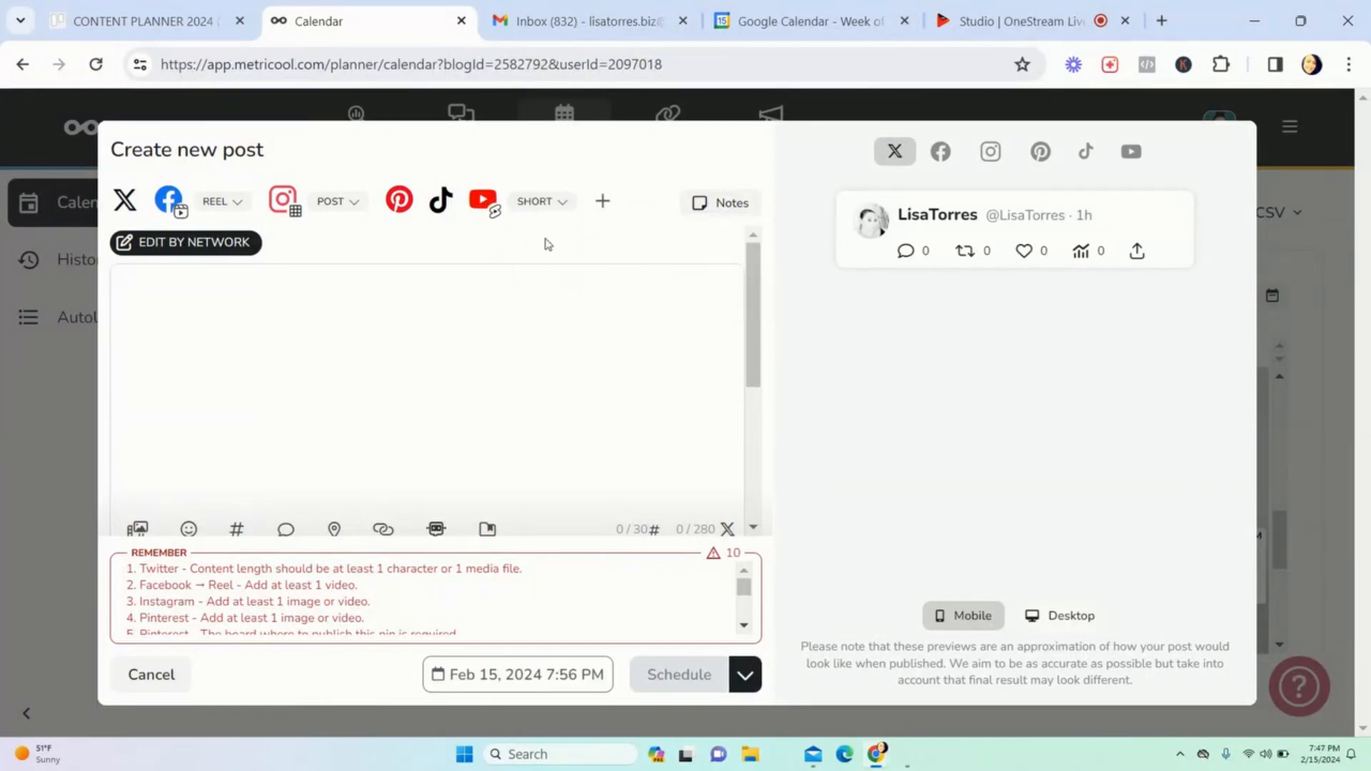
left_click(536, 206)
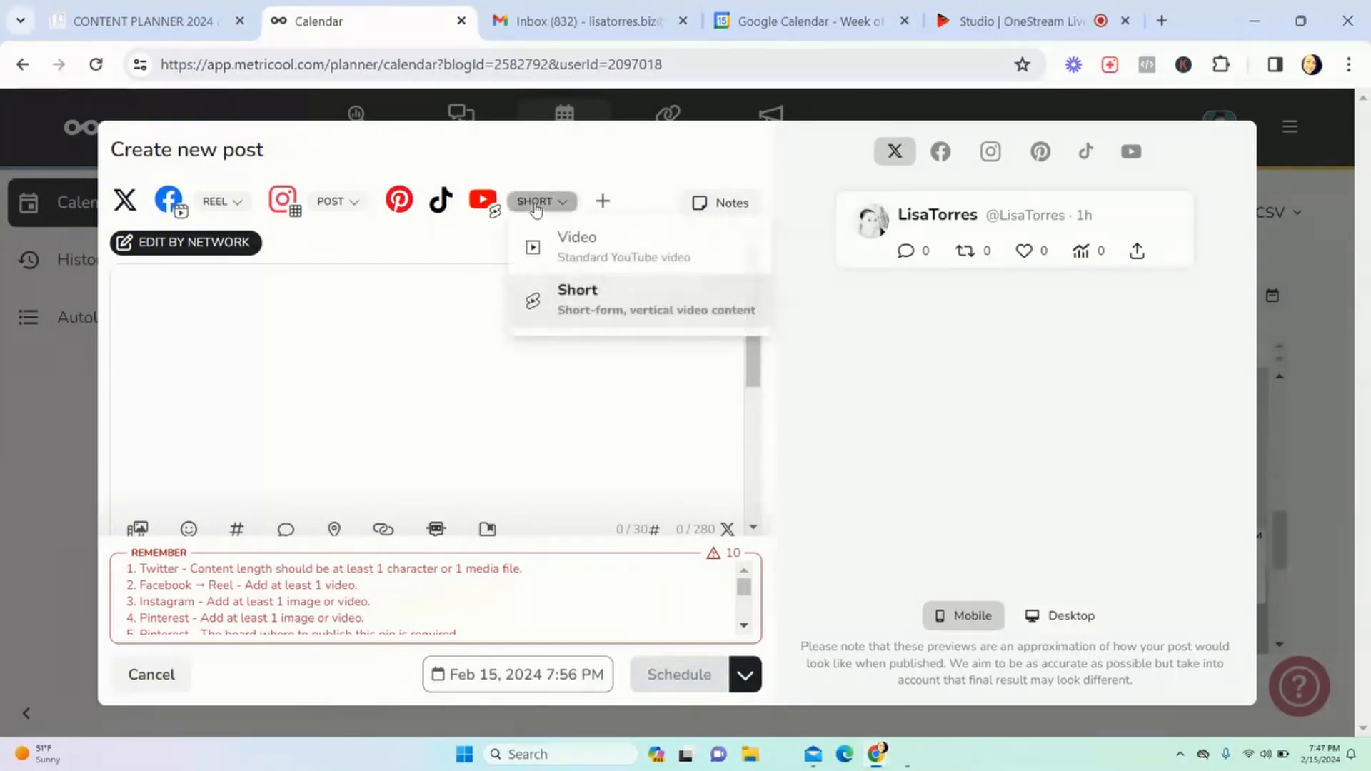
left_click(489, 362)
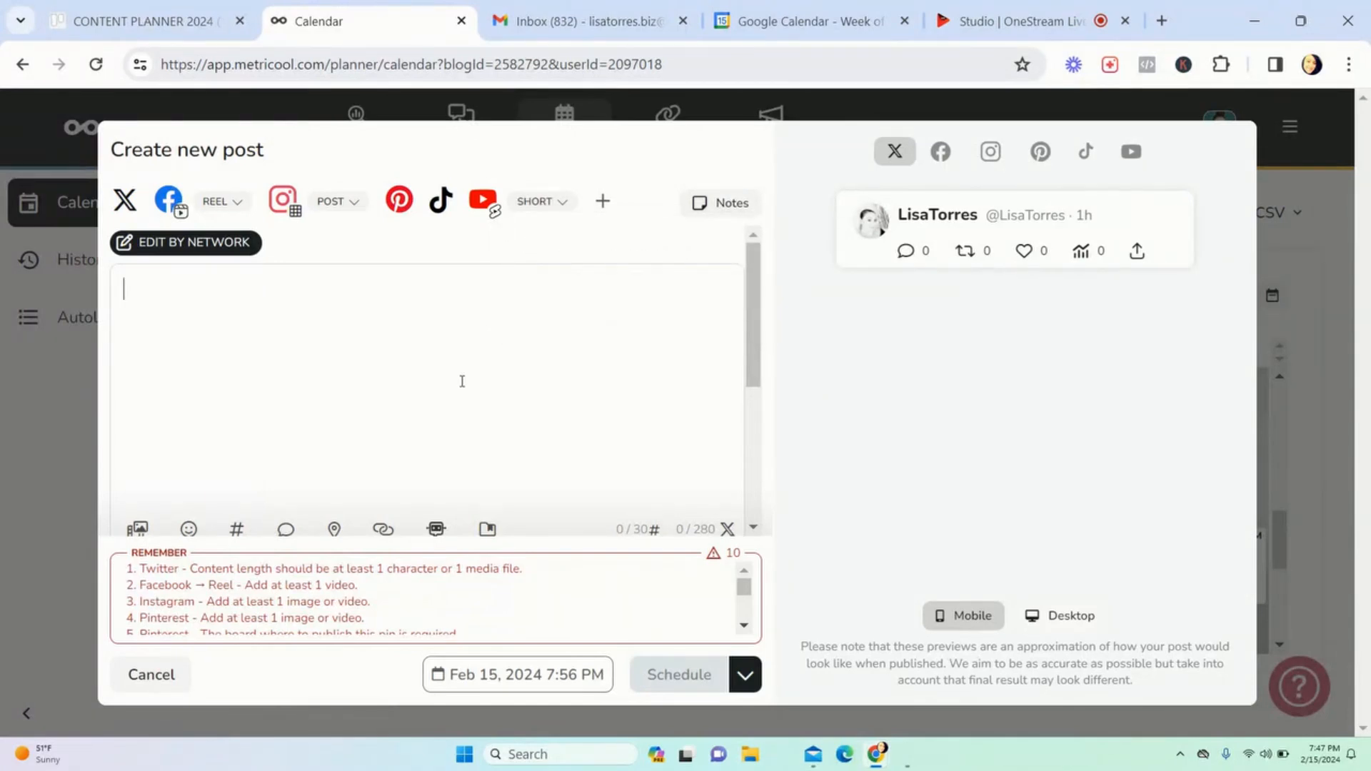
Step: Upload the video "$17 K (1)" from the REELS folder on drive D to the new post
left_click(137, 529)
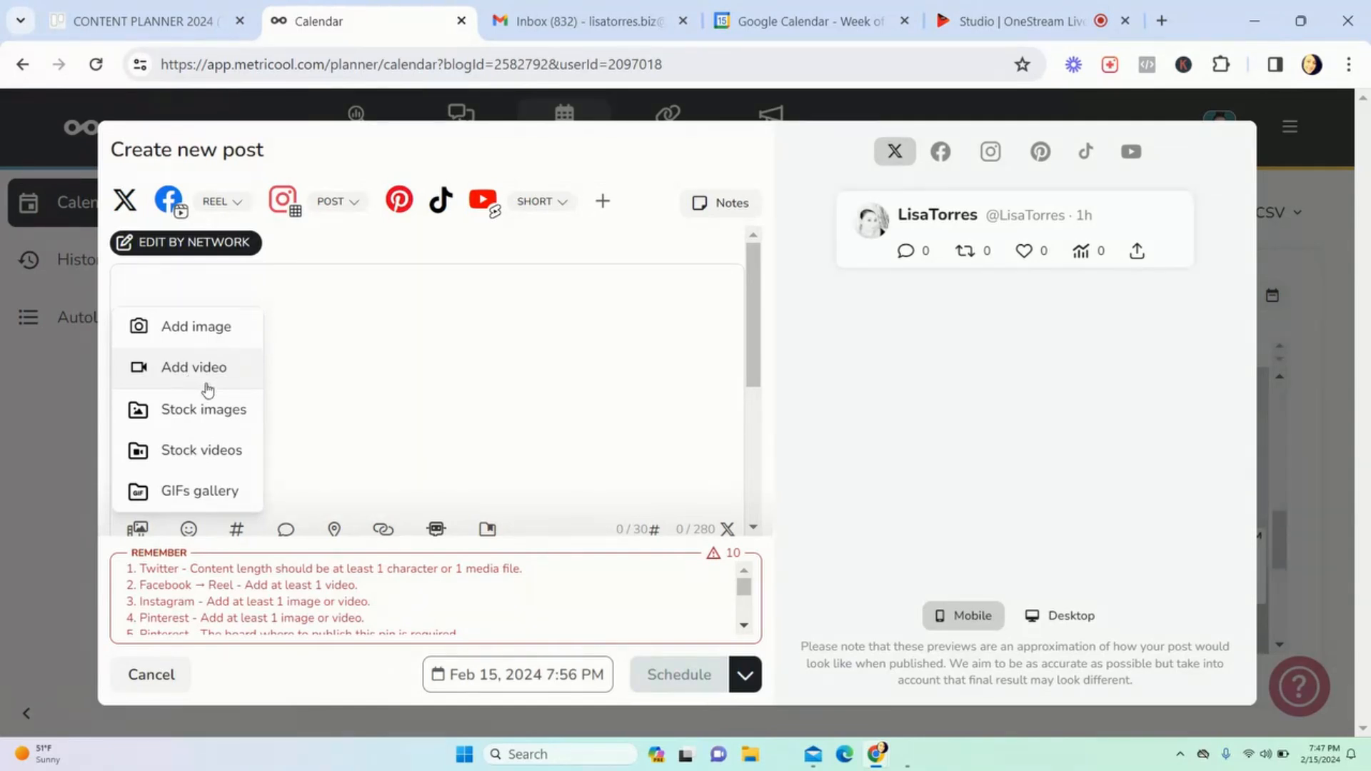
left_click(185, 376)
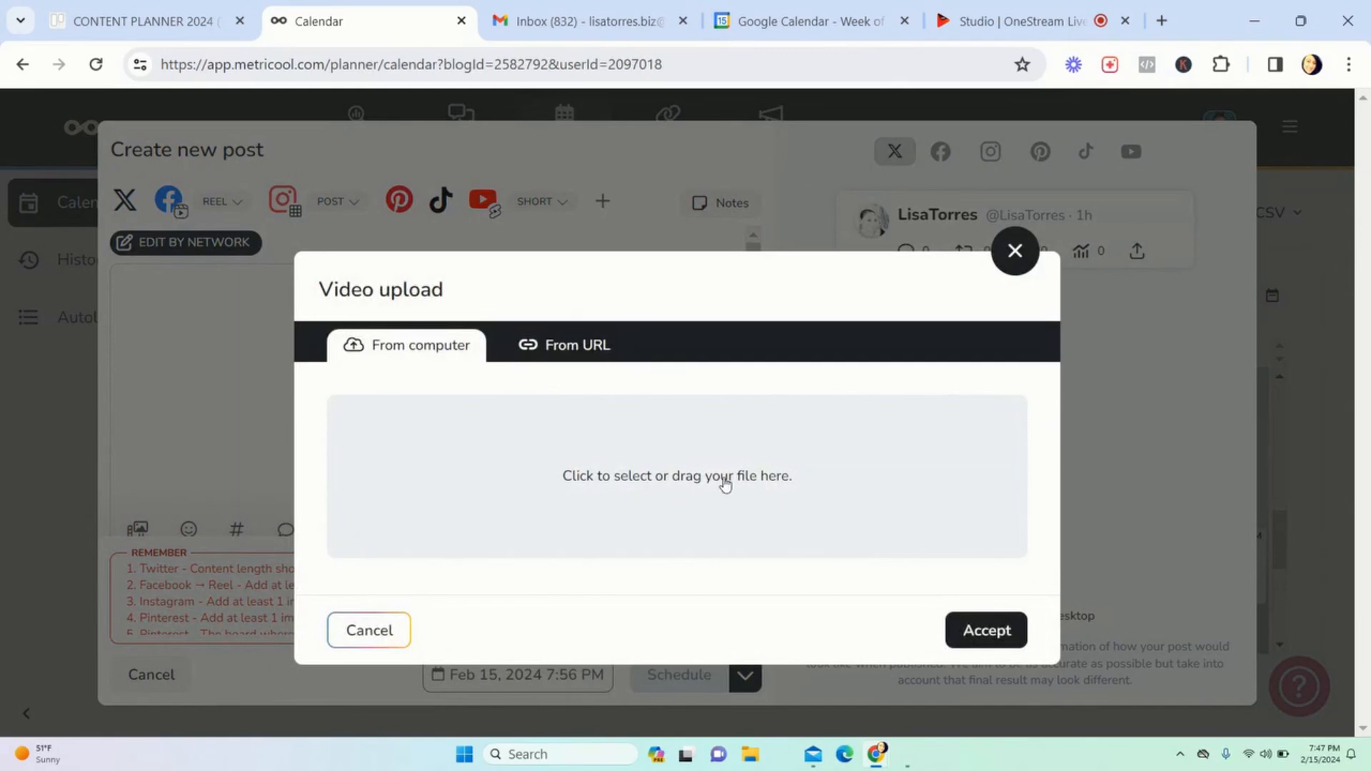
left_click(670, 457)
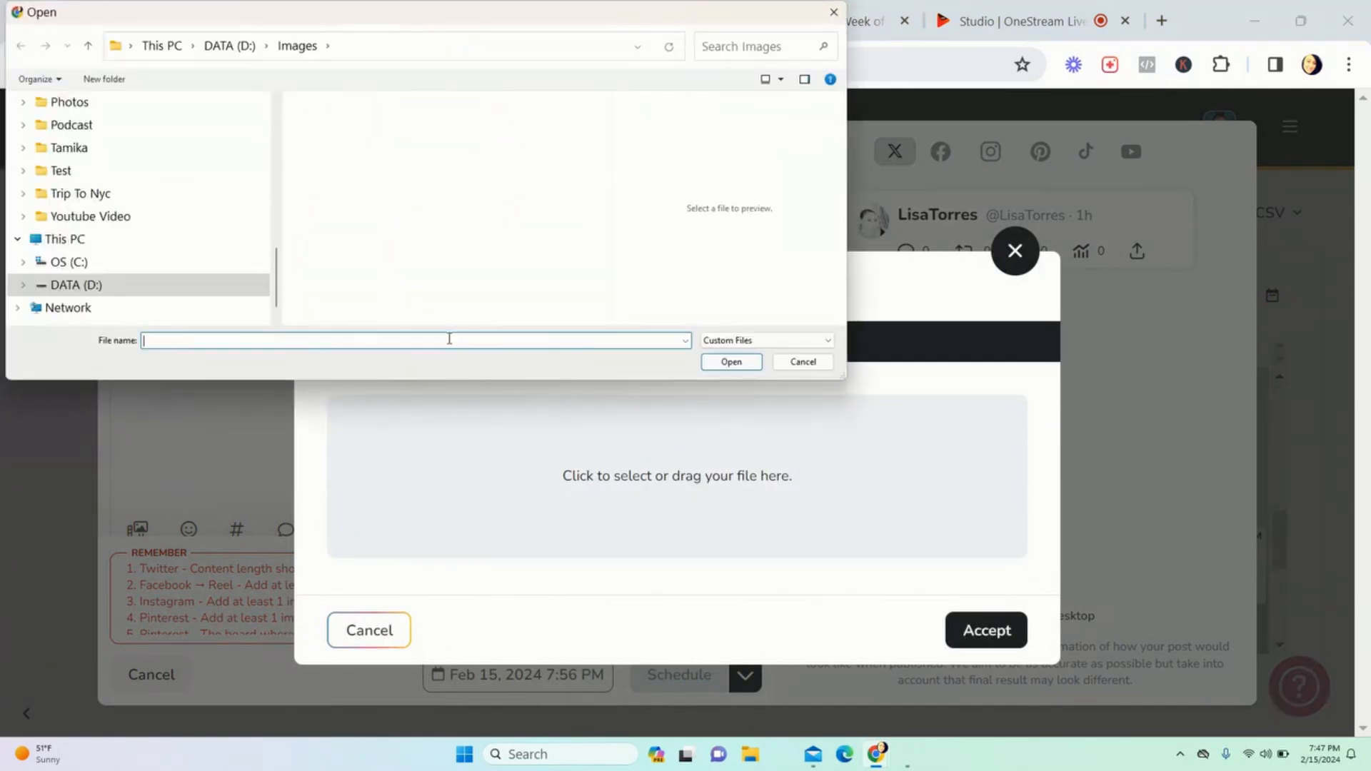
double_click(329, 238)
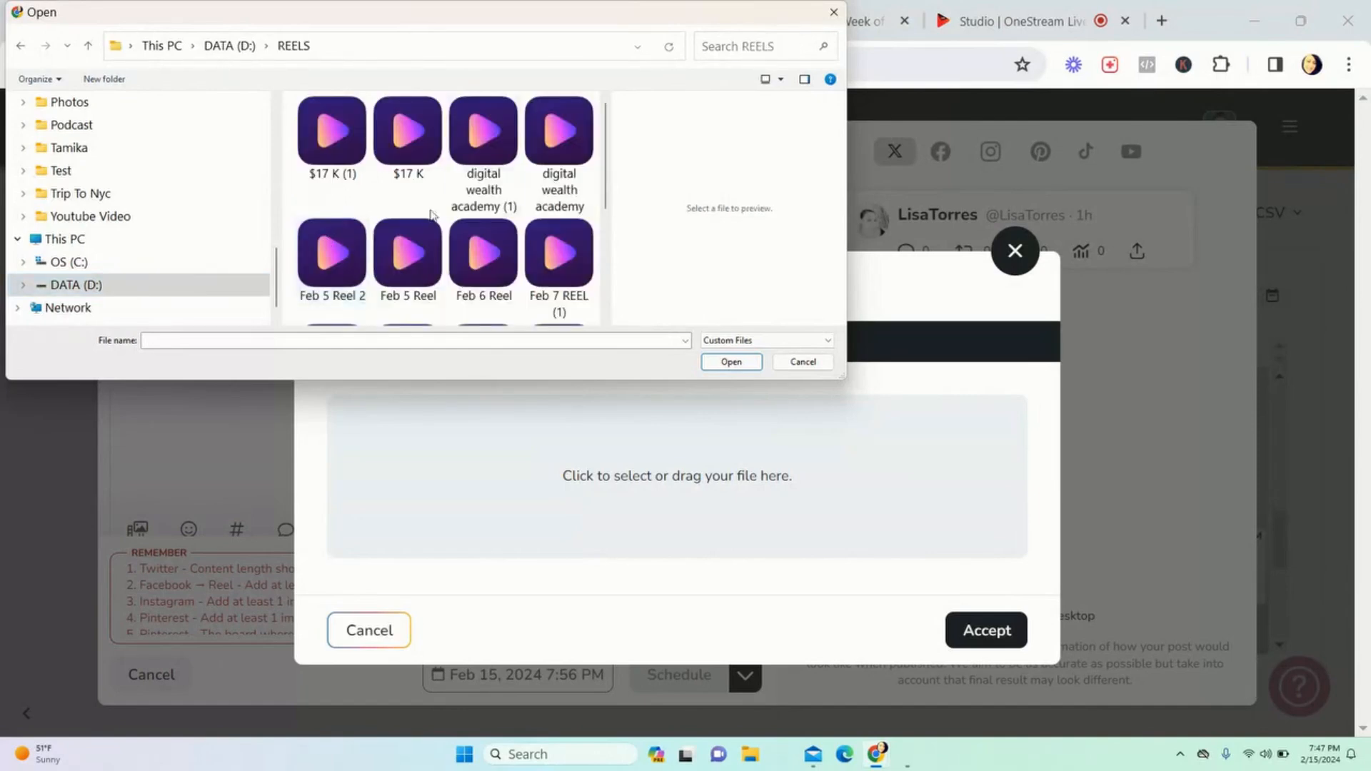
left_click(330, 128)
left_click(730, 362)
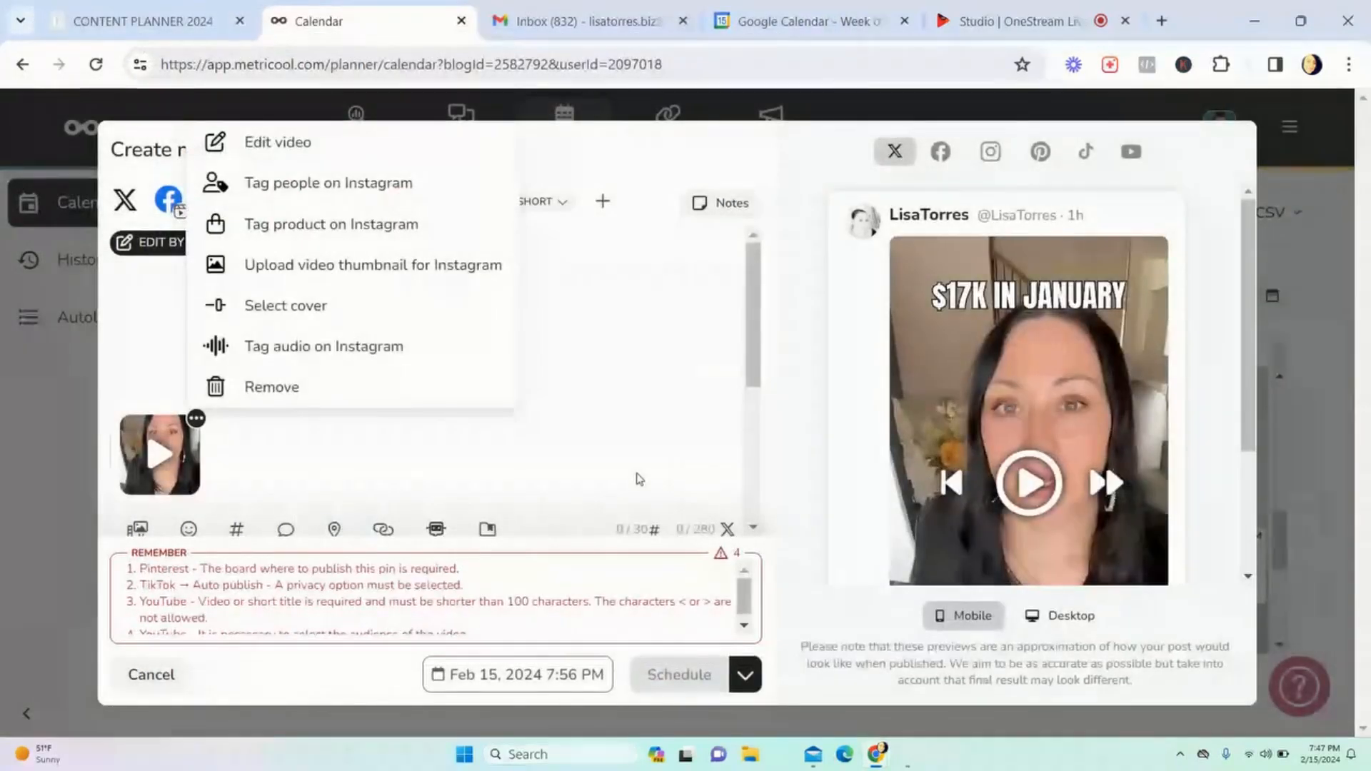
left_click(606, 382)
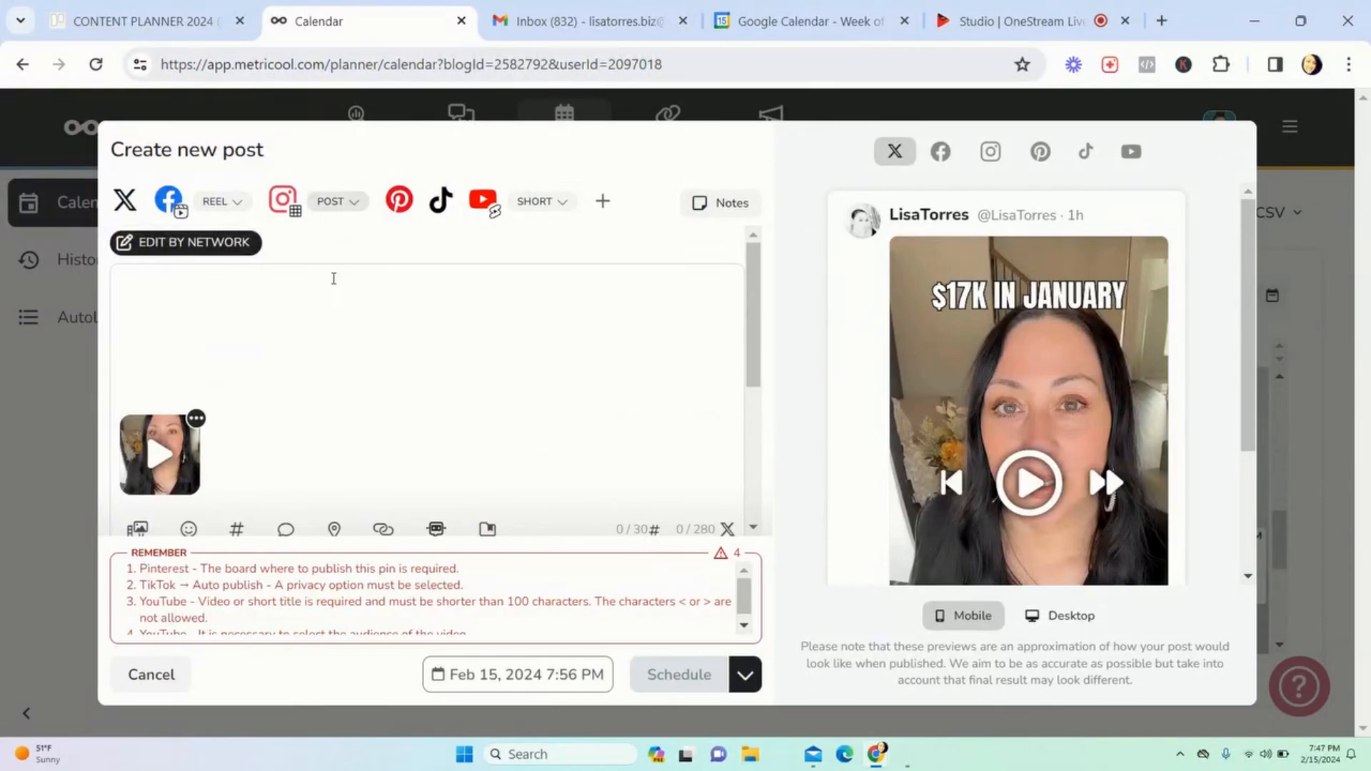
Step: Set the Instagram format to Reel and select Pinterest again as a network for the post
left_click(334, 202)
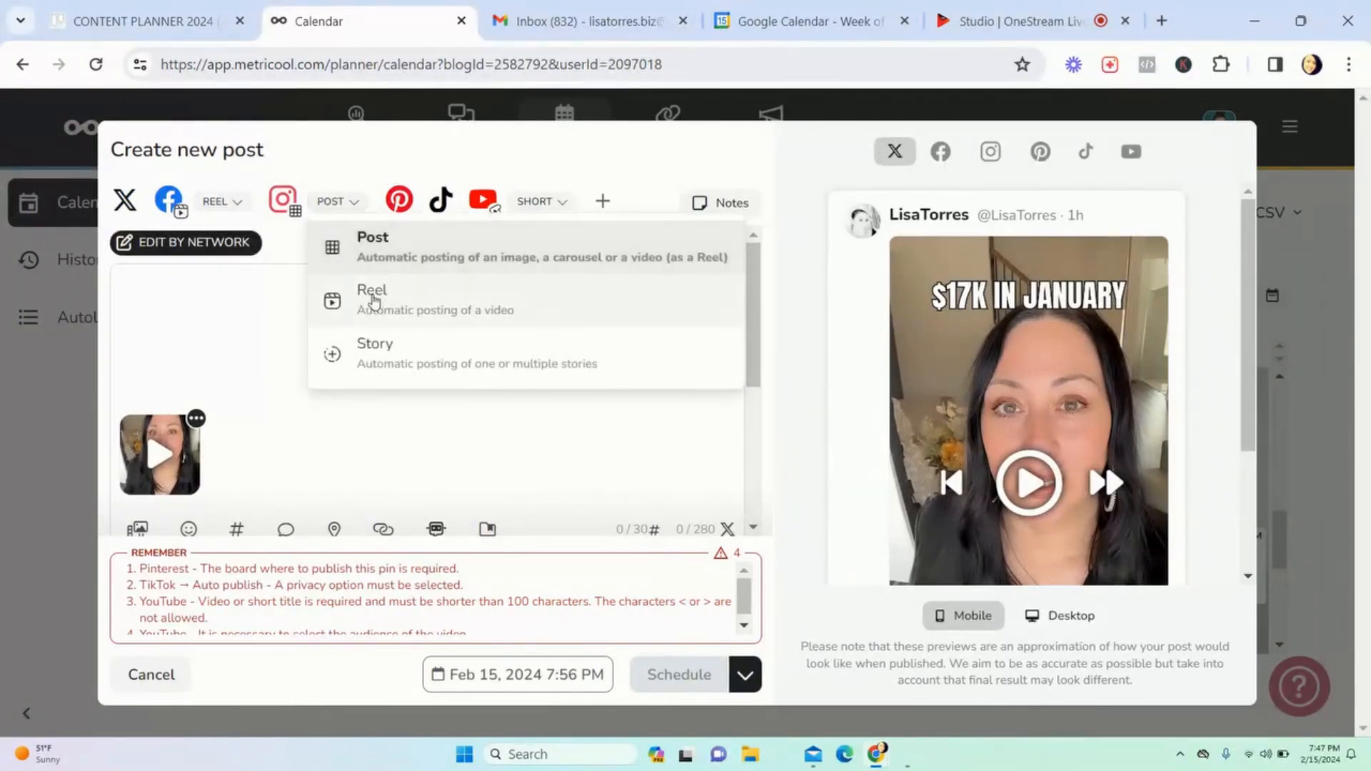
left_click(371, 293)
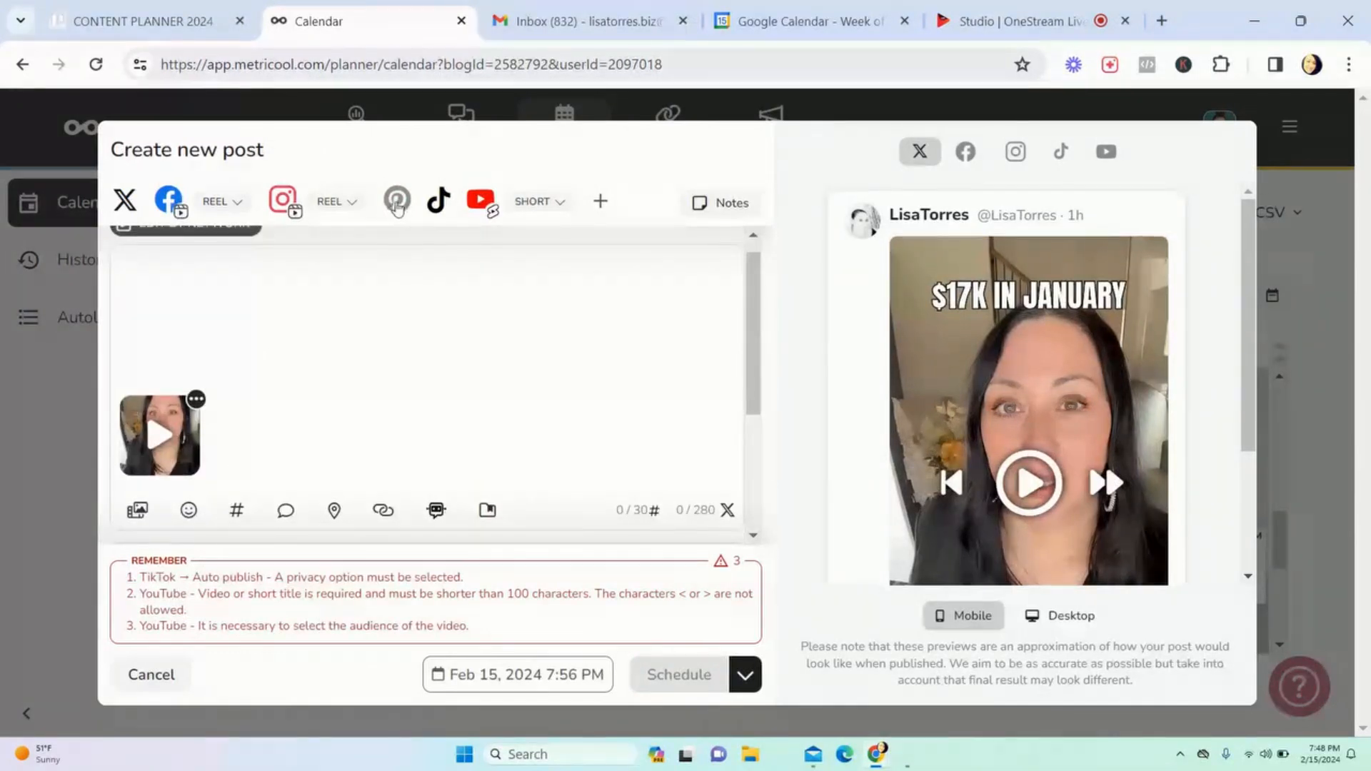
left_click(398, 201)
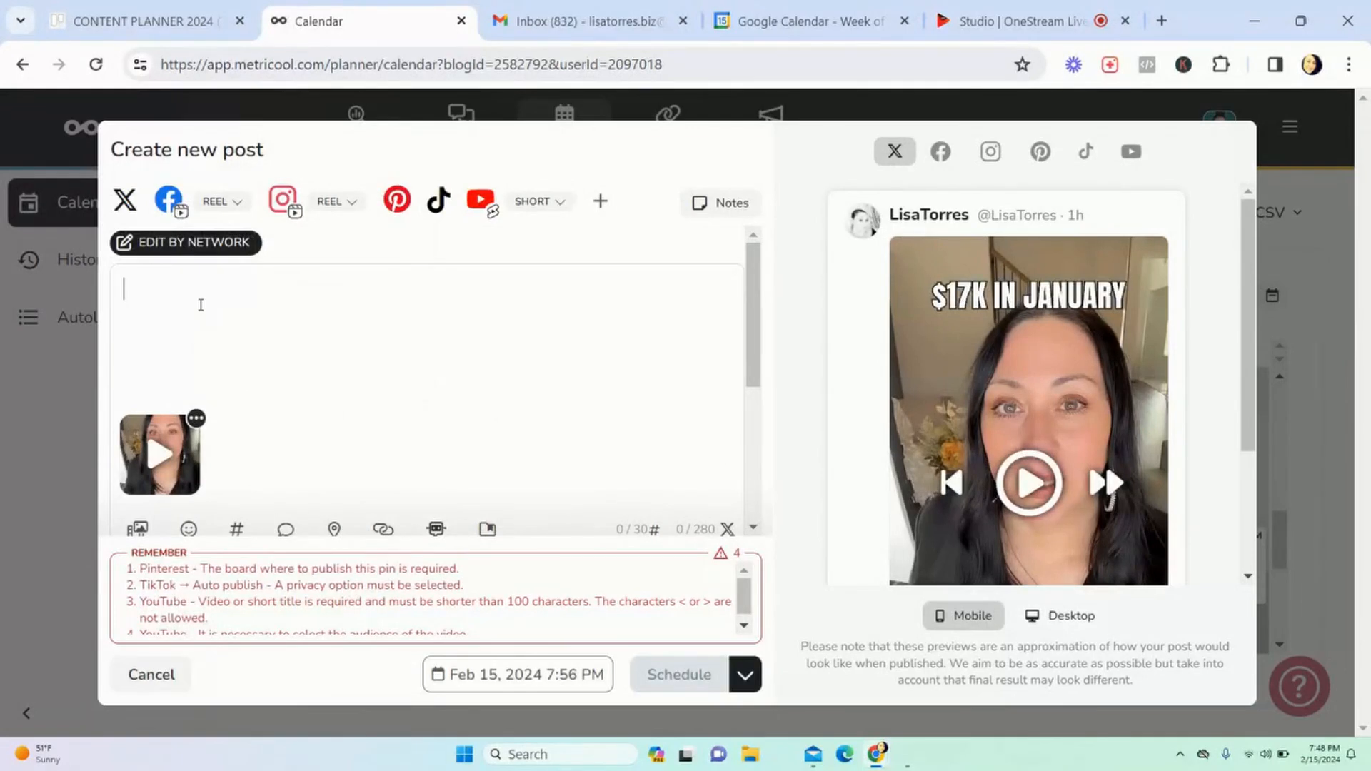
Step: Enter the post text "CONTENT GOES HERE" and set the Facebook title to "TITLE HERE" in its presets
type("CON")
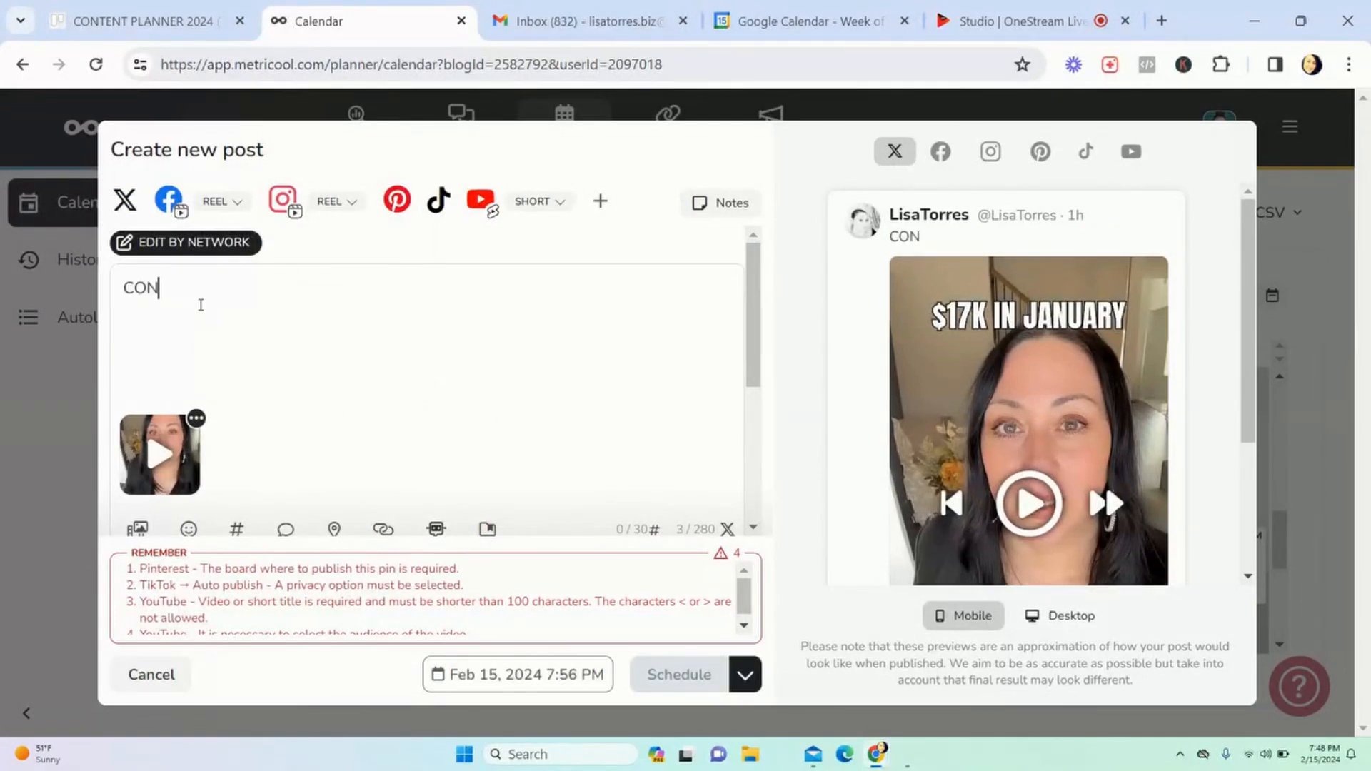
type("TENT GOES HERE")
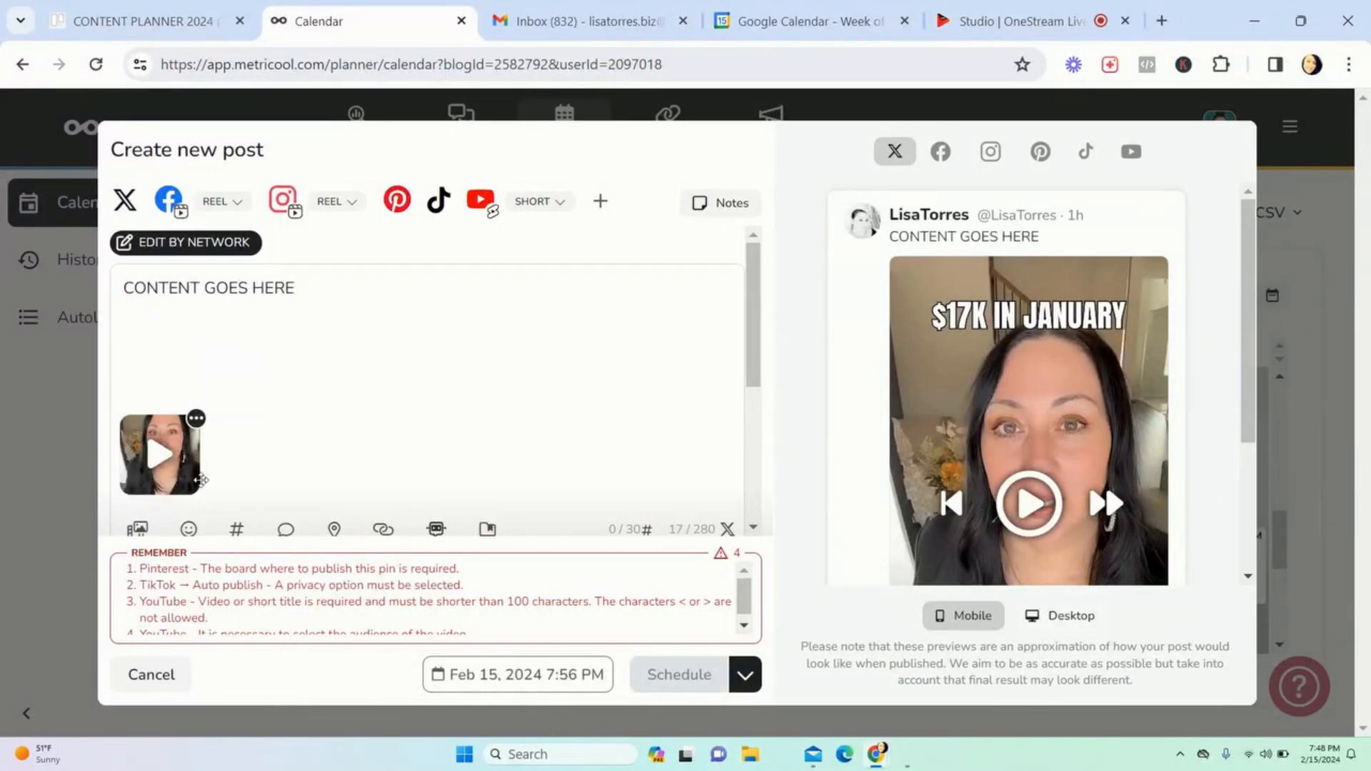
scroll(207, 486, "down", 3)
scroll(203, 485, "down", 1)
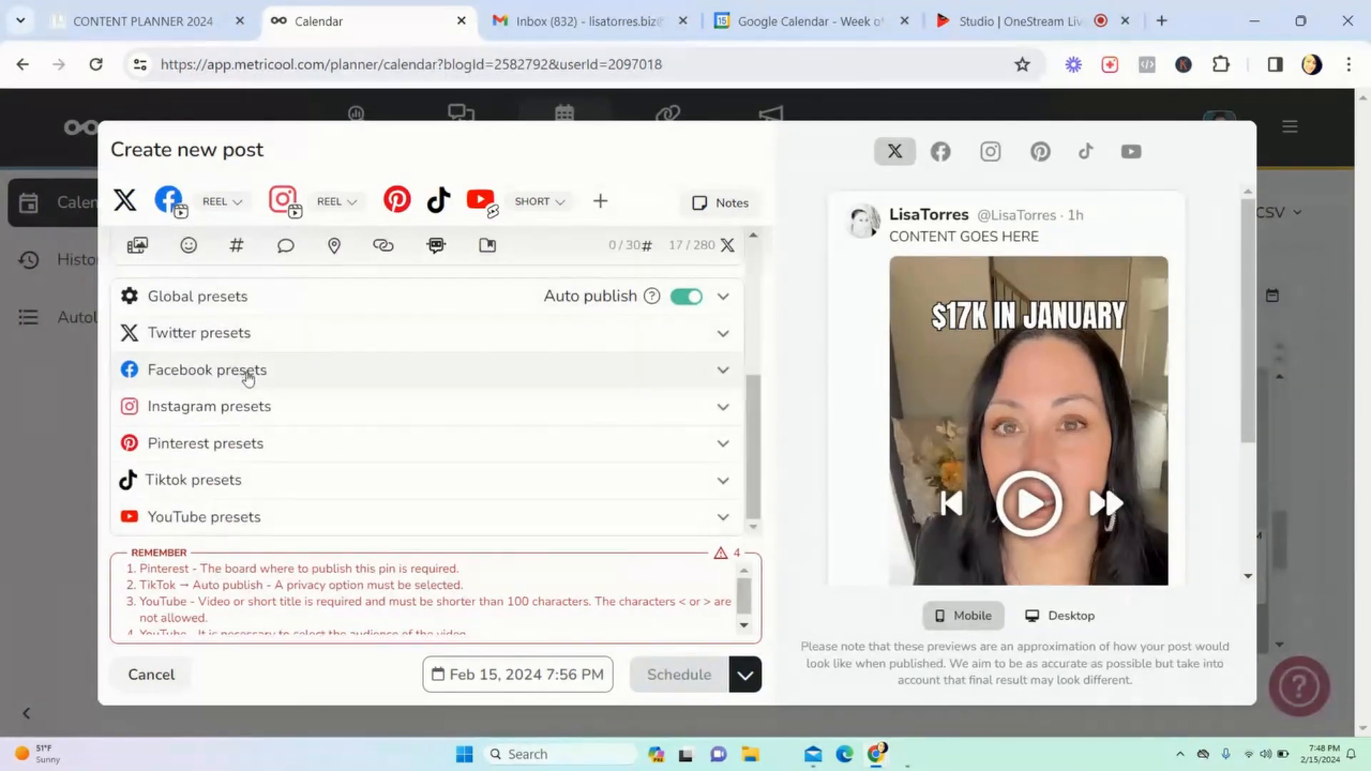
left_click(244, 370)
left_click(206, 414)
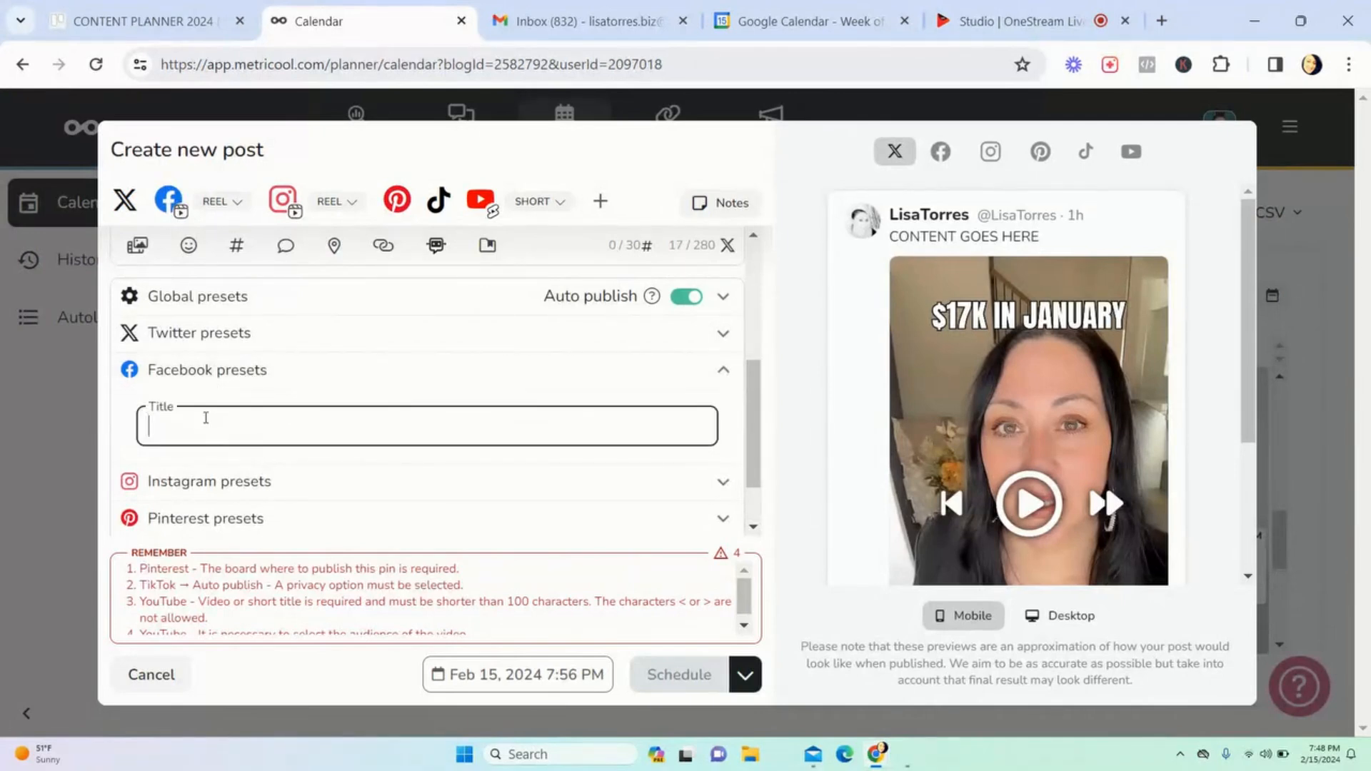
type("TITLE HERE")
left_click(721, 370)
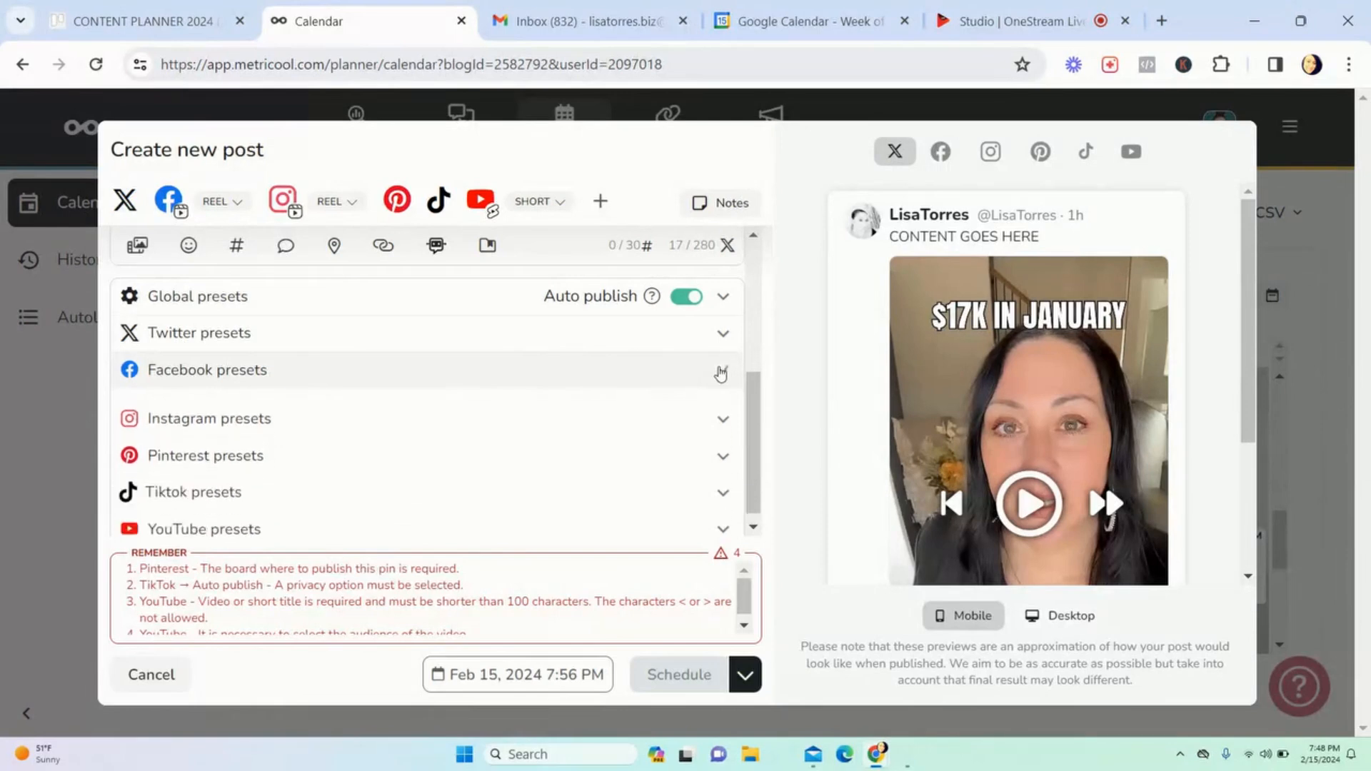
Step: Review the Instagram and Pinterest presets, and set who can view the TikTok post to Public
left_click(290, 409)
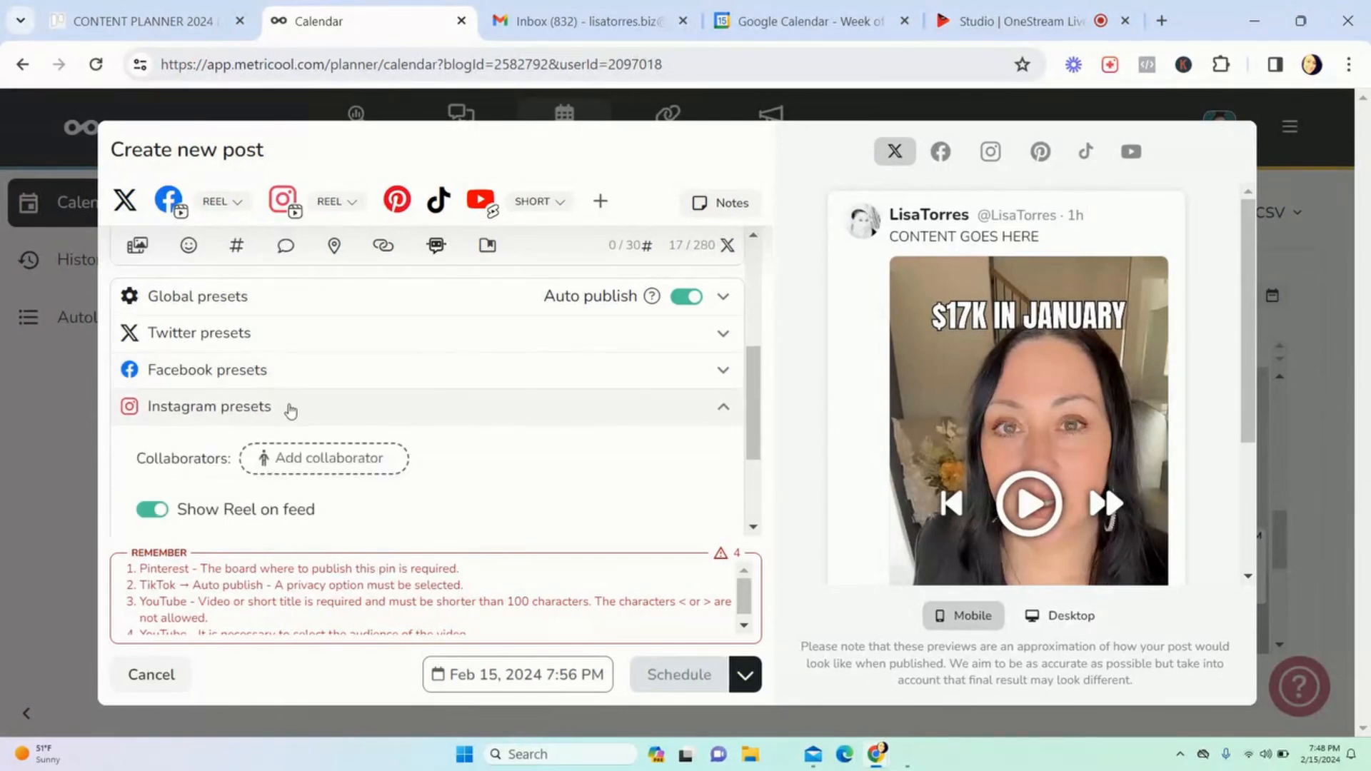
left_click(280, 408)
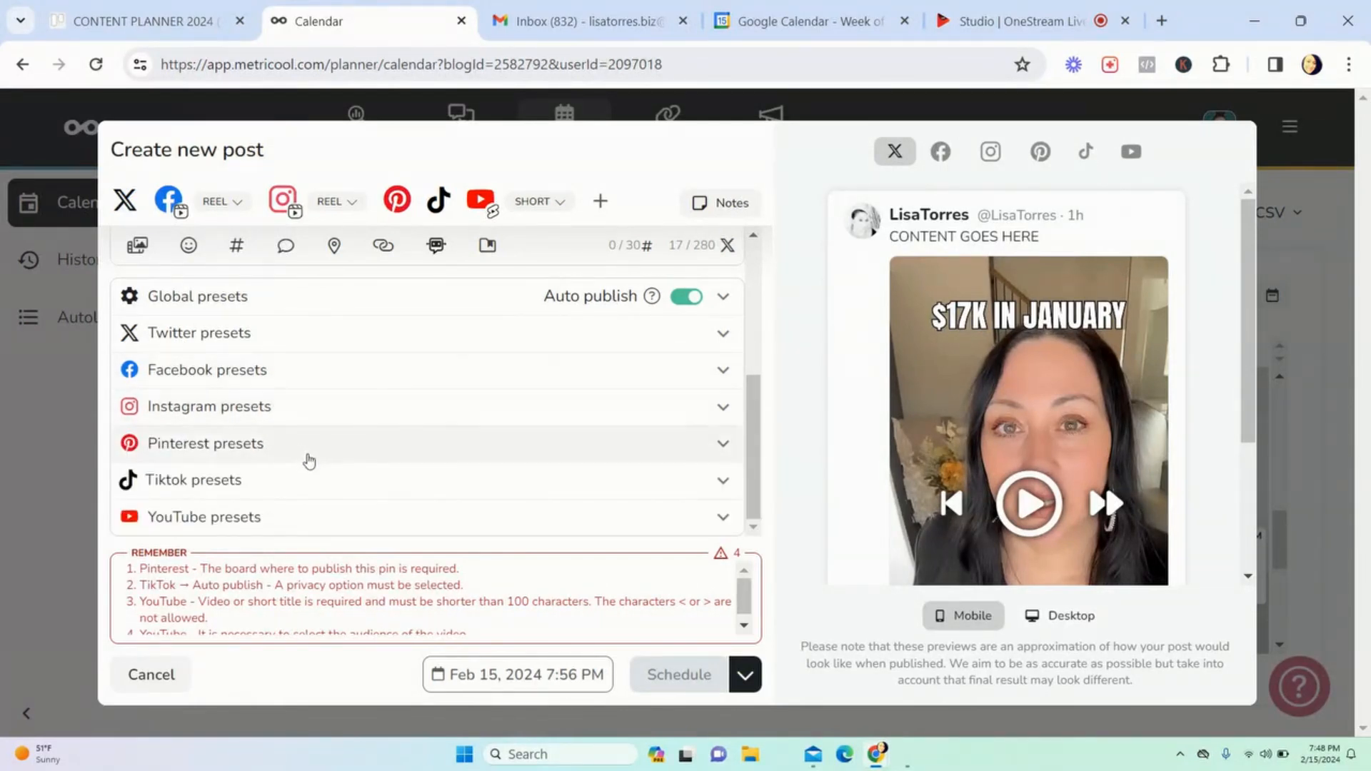
left_click(306, 457)
scroll(342, 483, "down", 2)
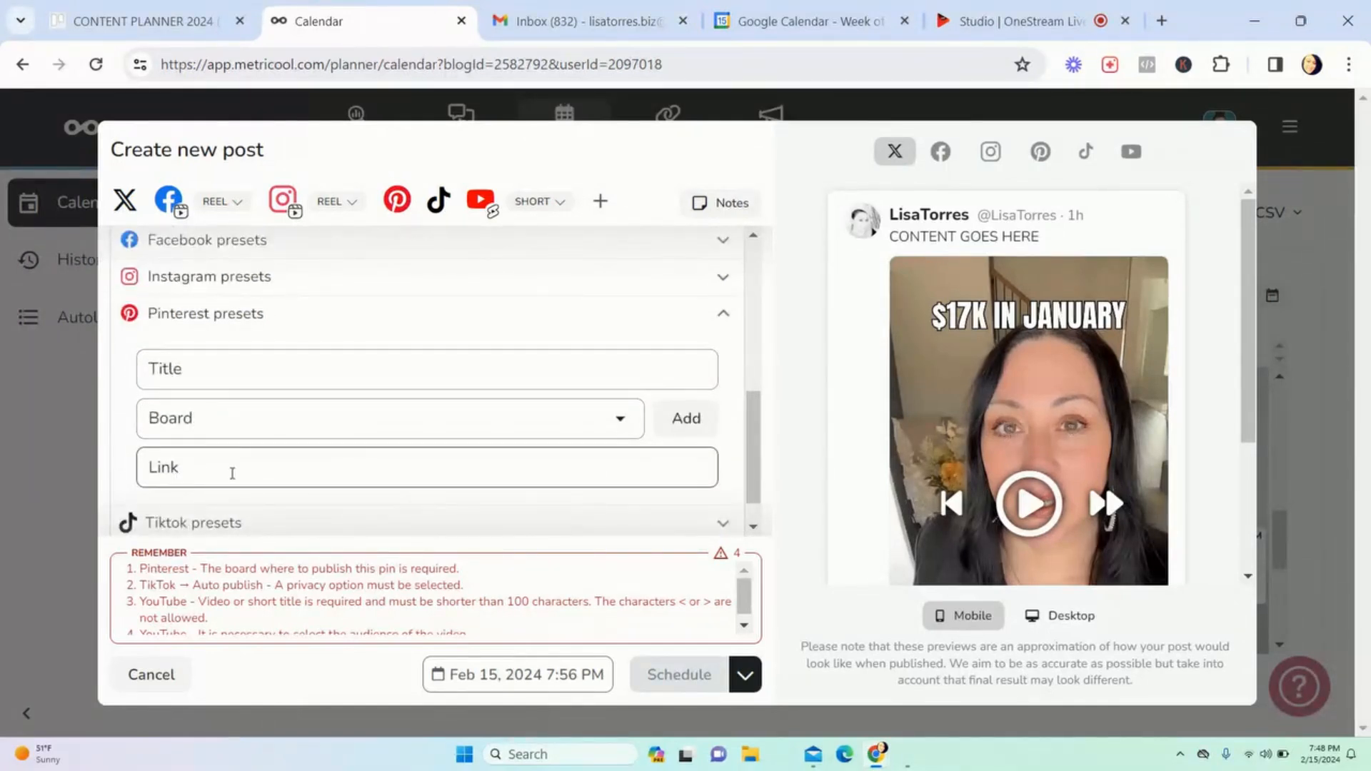
scroll(210, 472, "up", 2)
left_click(221, 479)
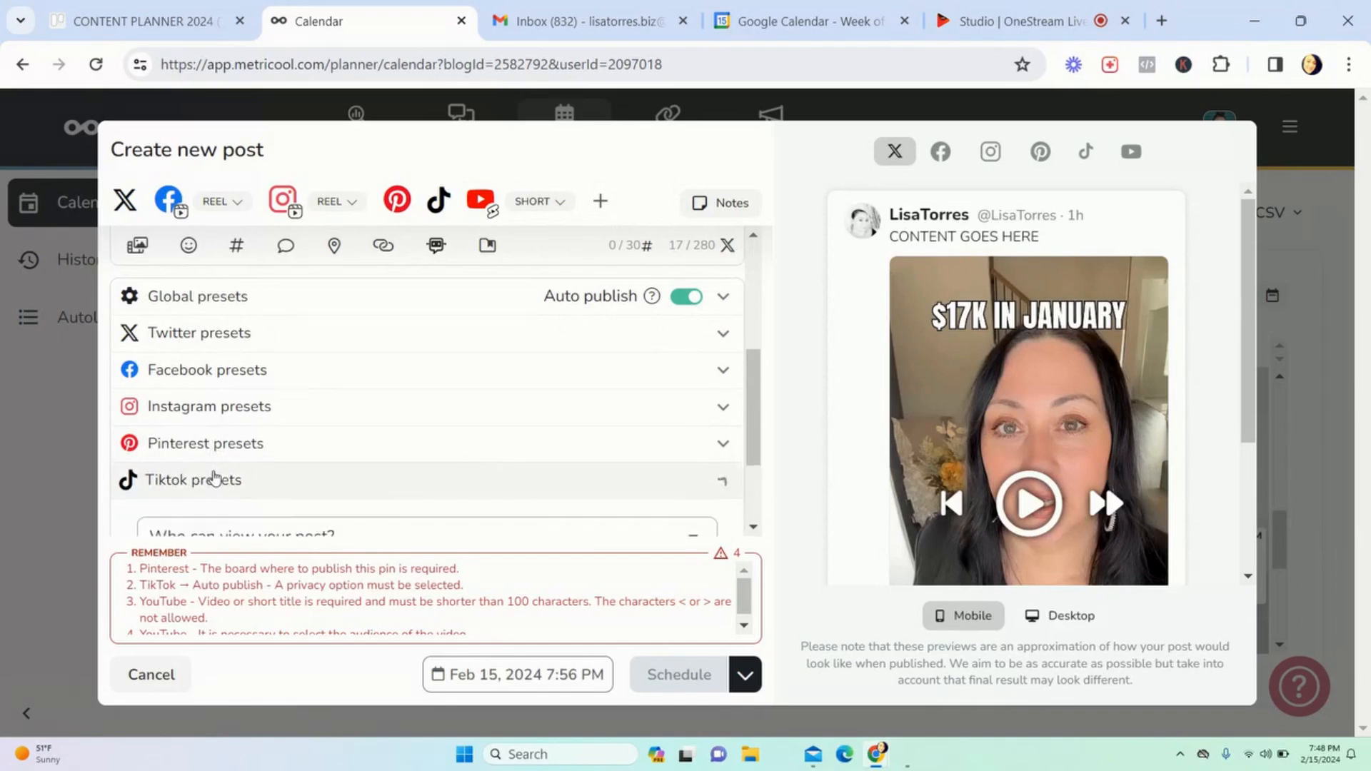
scroll(227, 478, "down", 3)
left_click(204, 343)
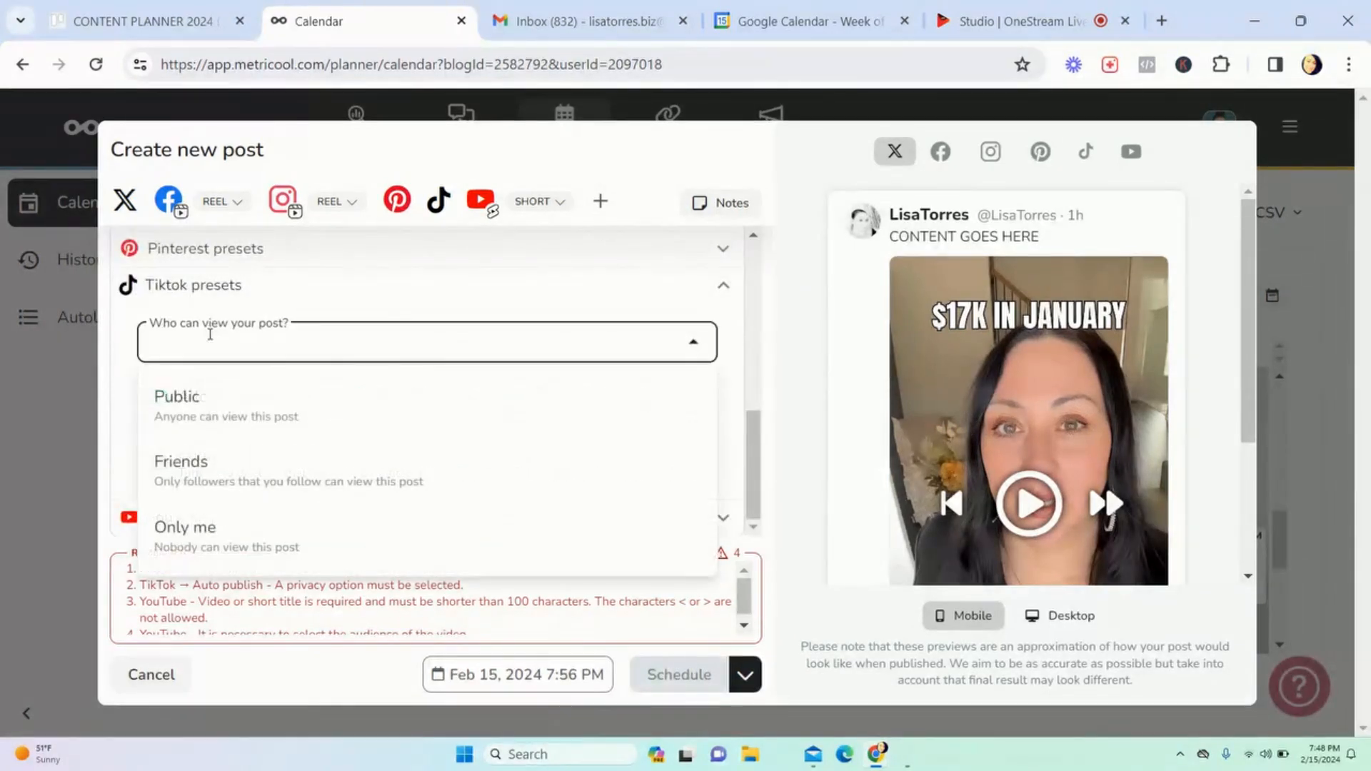
left_click(188, 405)
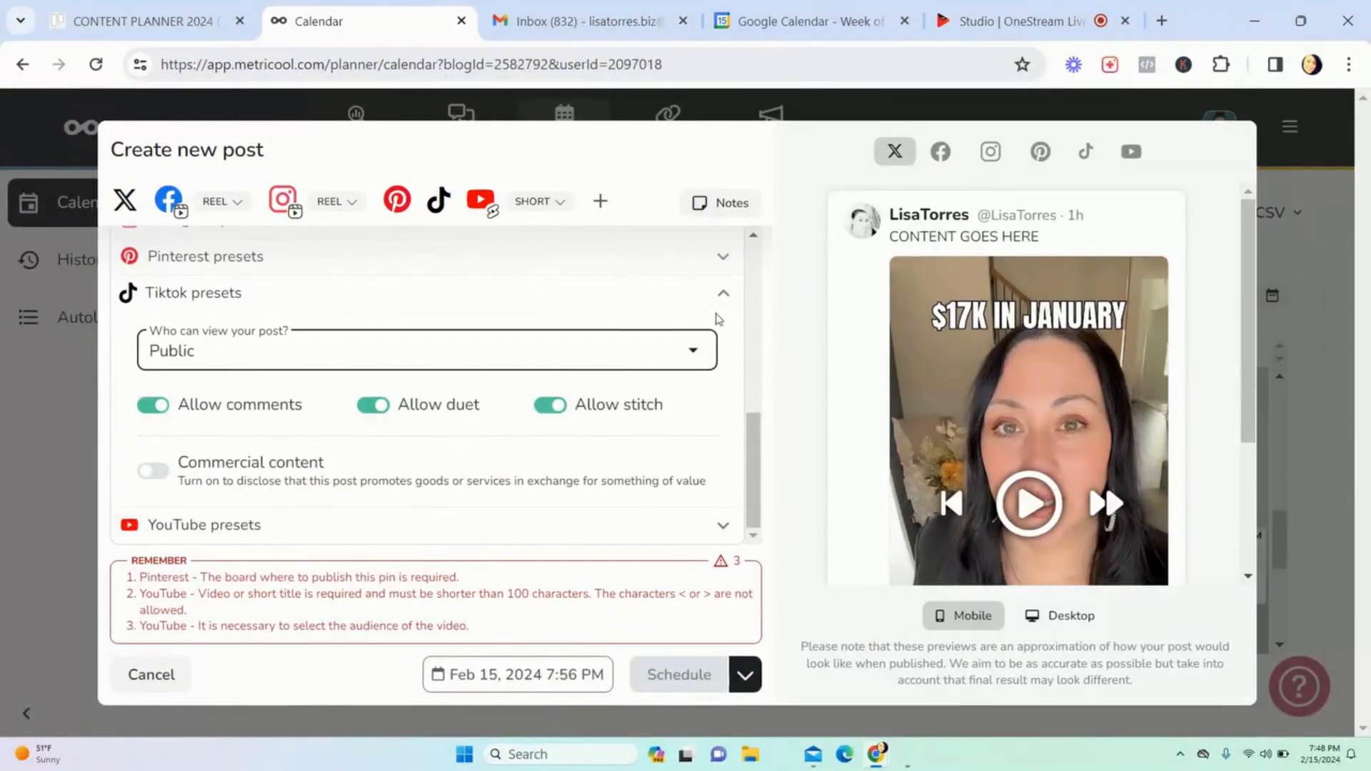
left_click(724, 293)
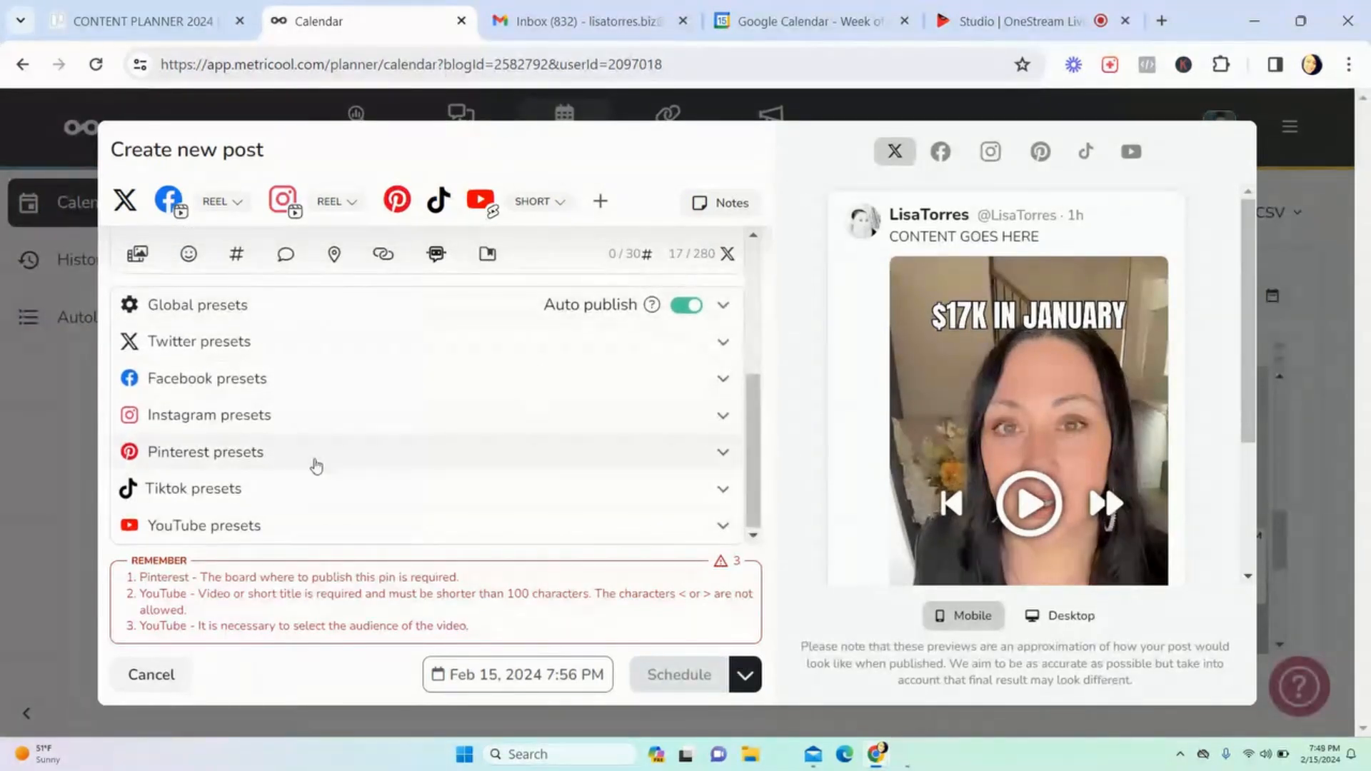
Step: Set the YouTube title to "Title here", the audience to "No, it's not a video made for kids" and the category to Howto & Style
left_click(220, 525)
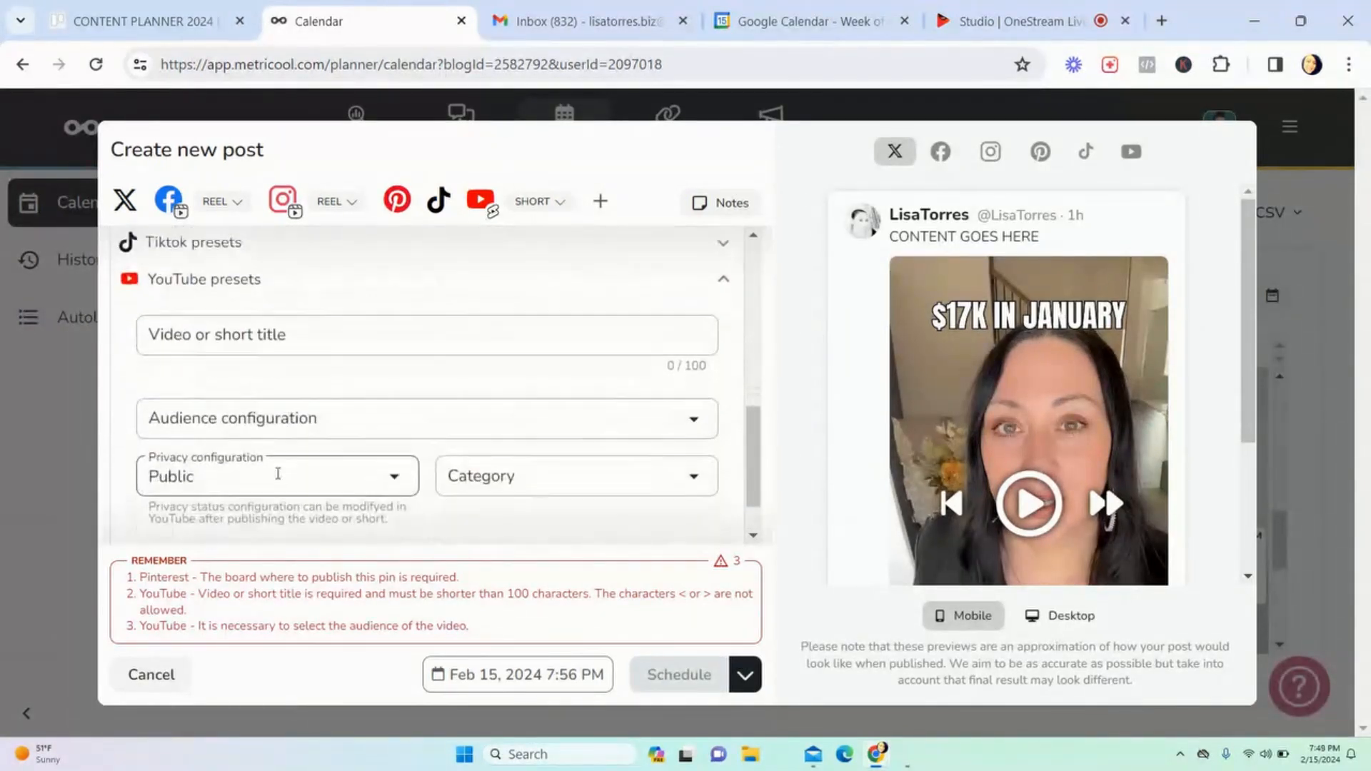
left_click(183, 305)
type("Title here")
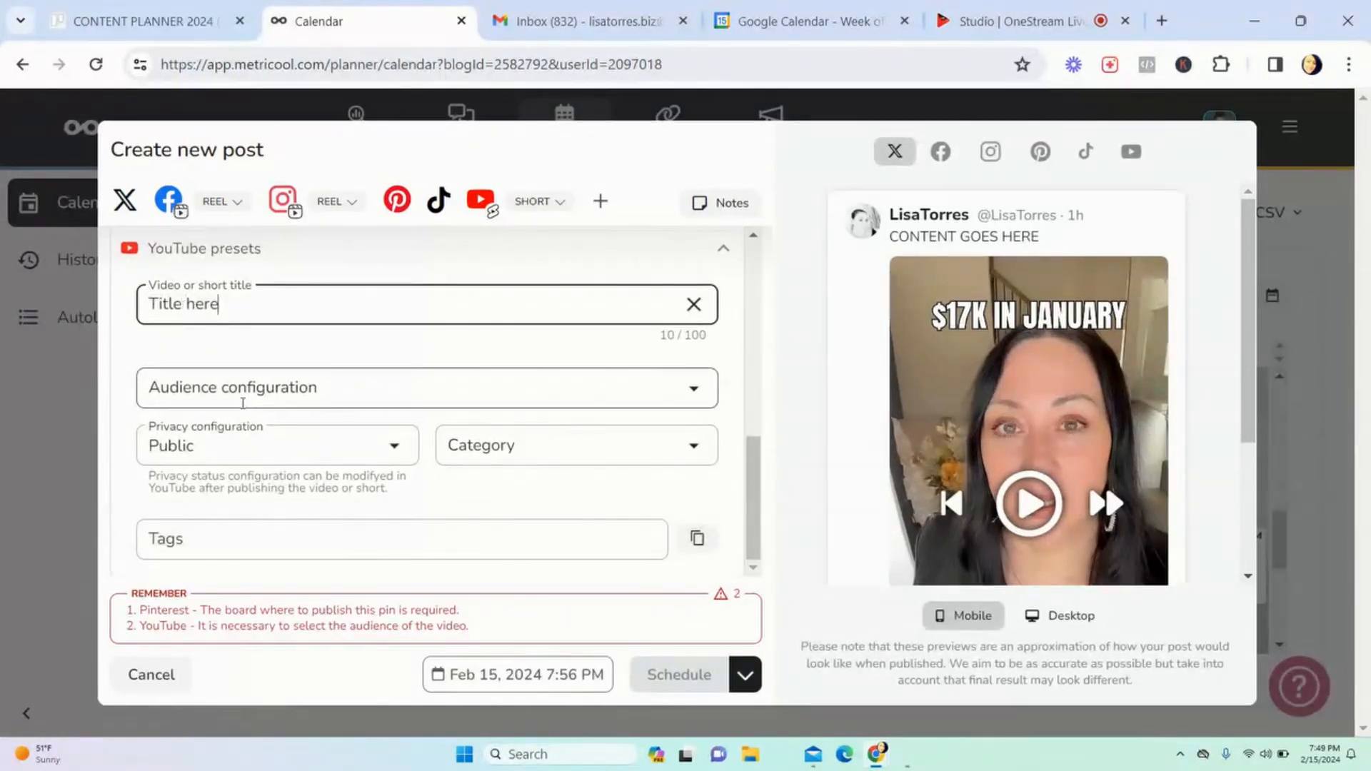
left_click(209, 392)
left_click(204, 479)
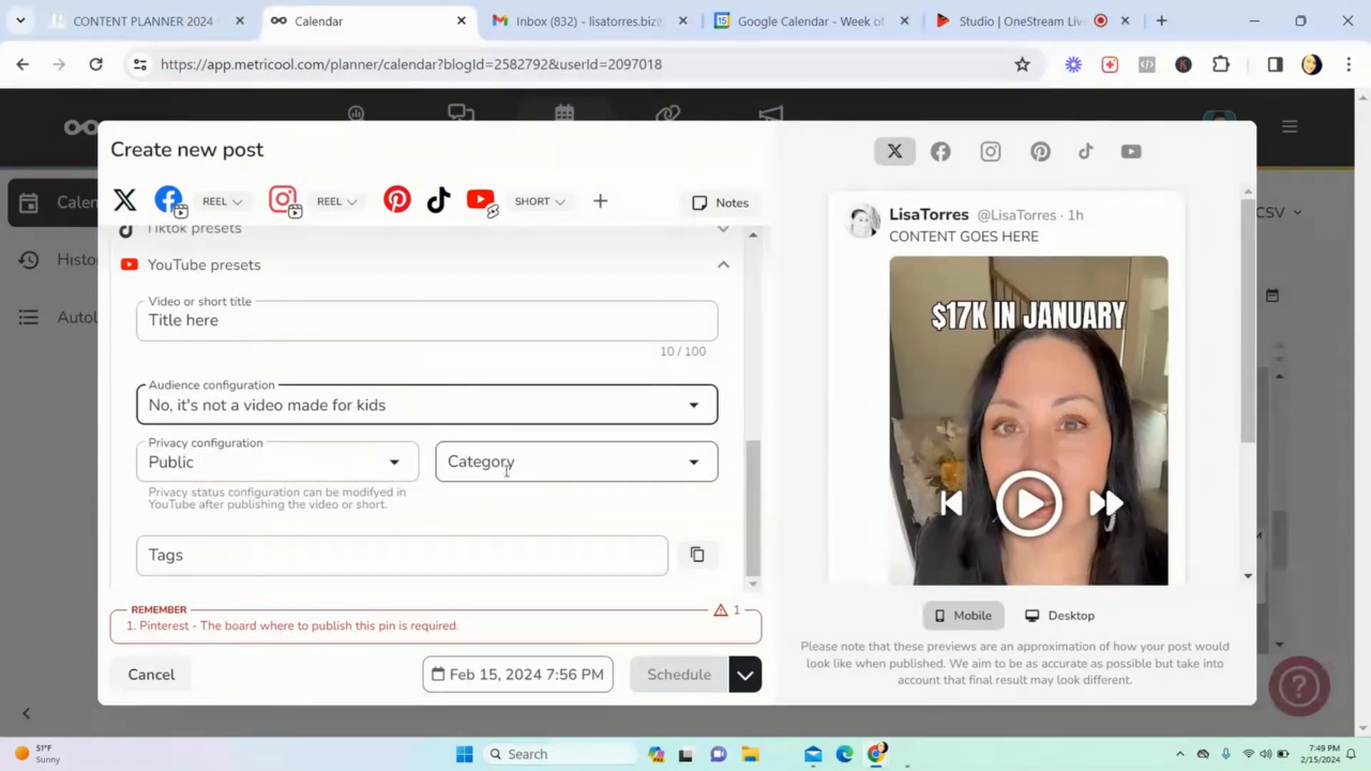
left_click(504, 466)
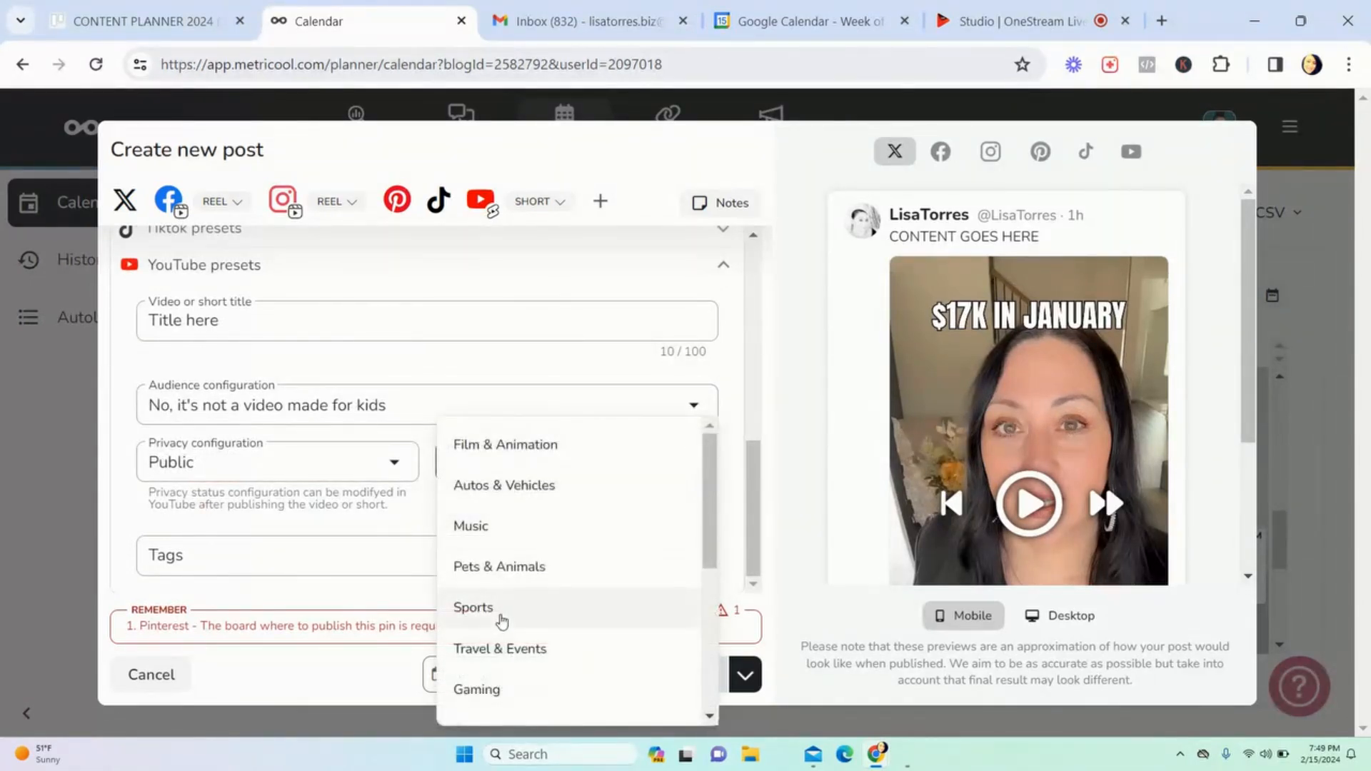
scroll(500, 620, "down", 3)
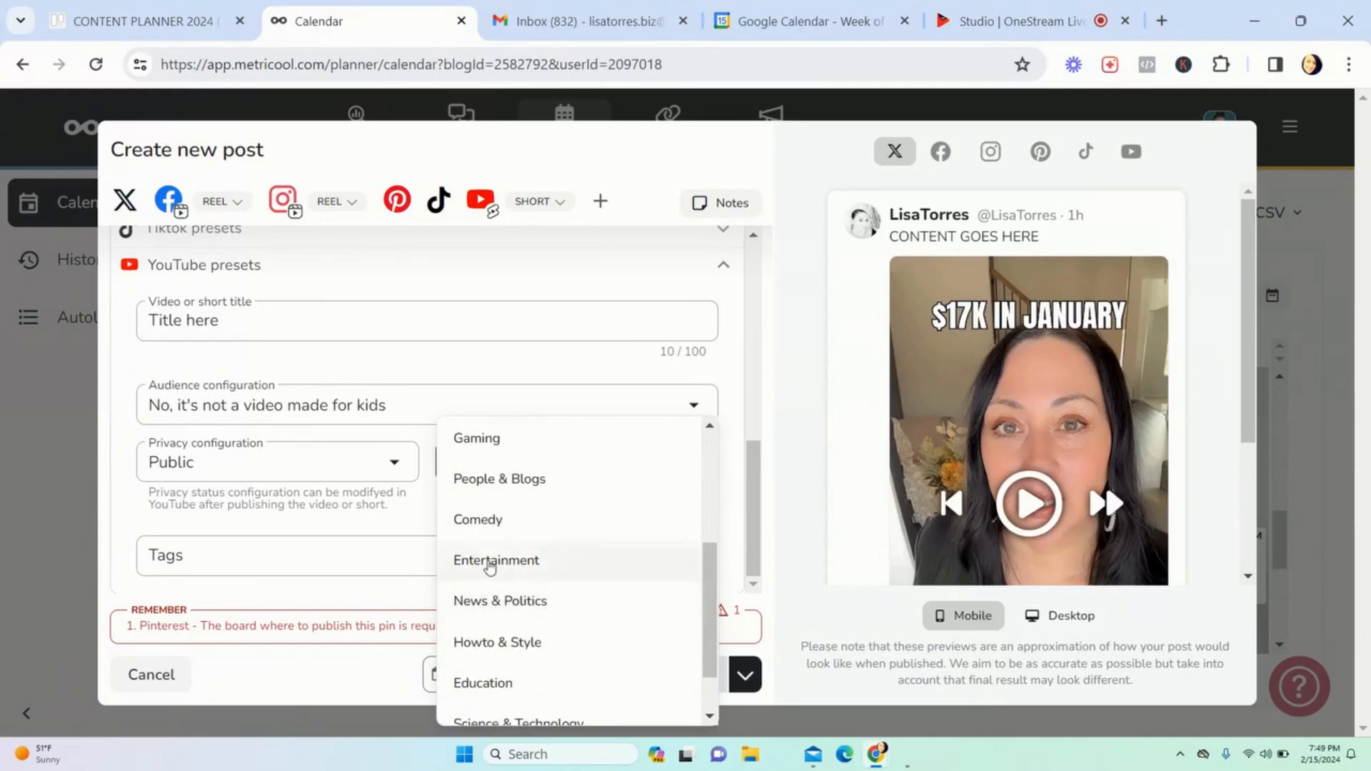
left_click(493, 645)
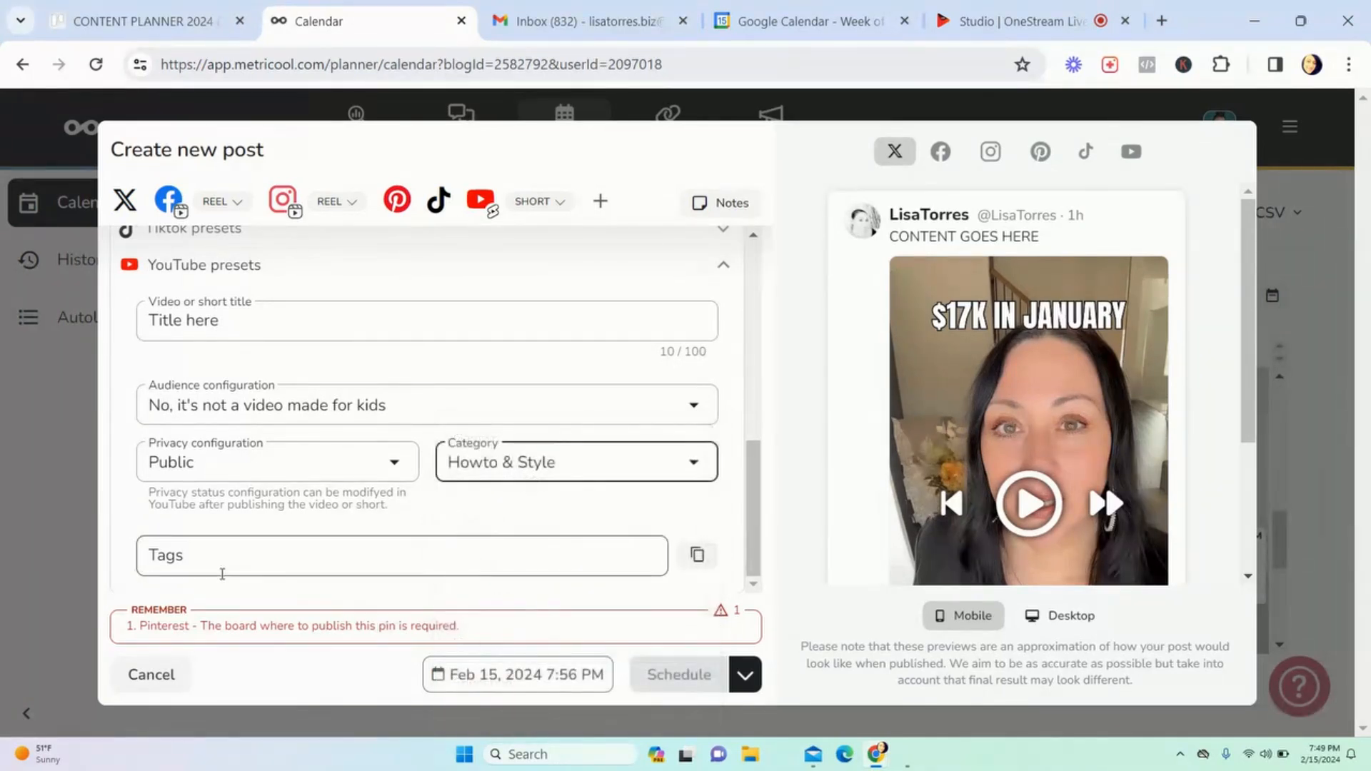
left_click(202, 560)
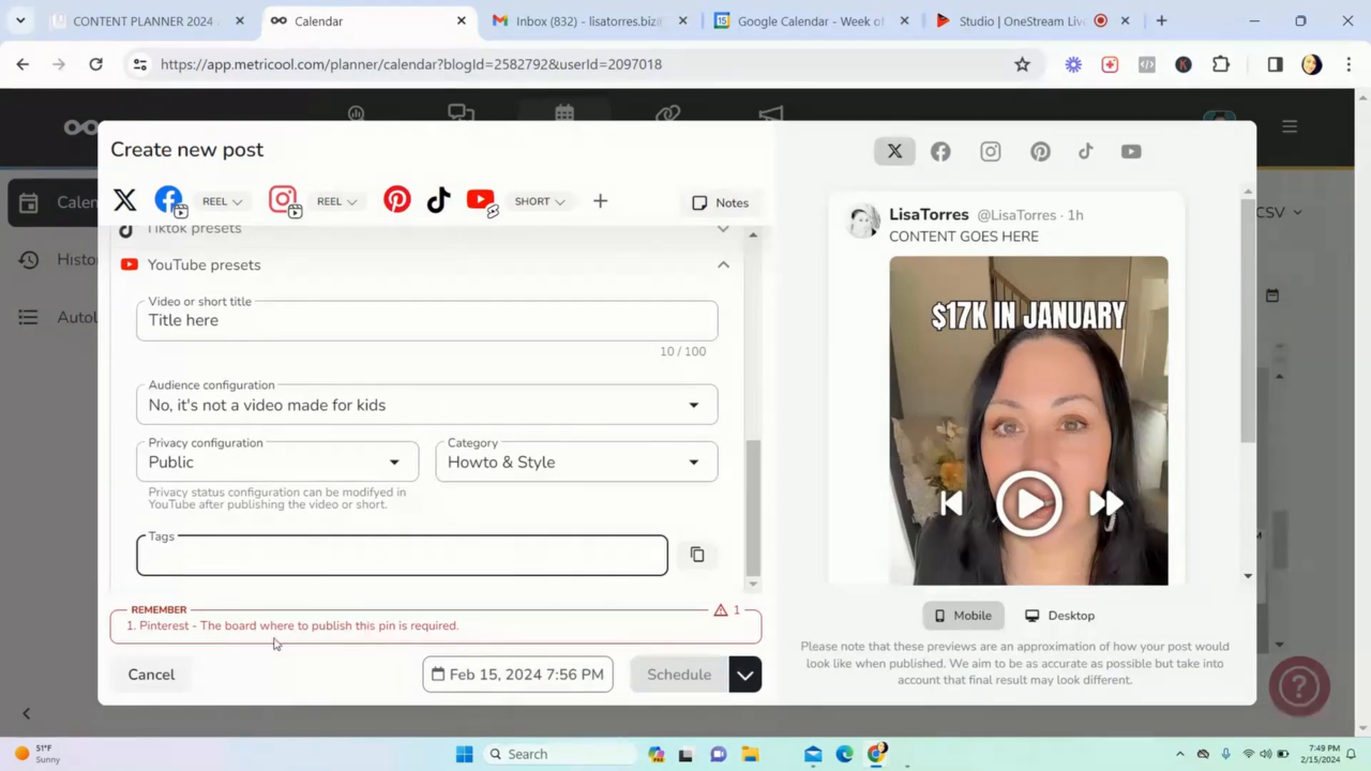
left_click_drag(139, 627, 472, 627)
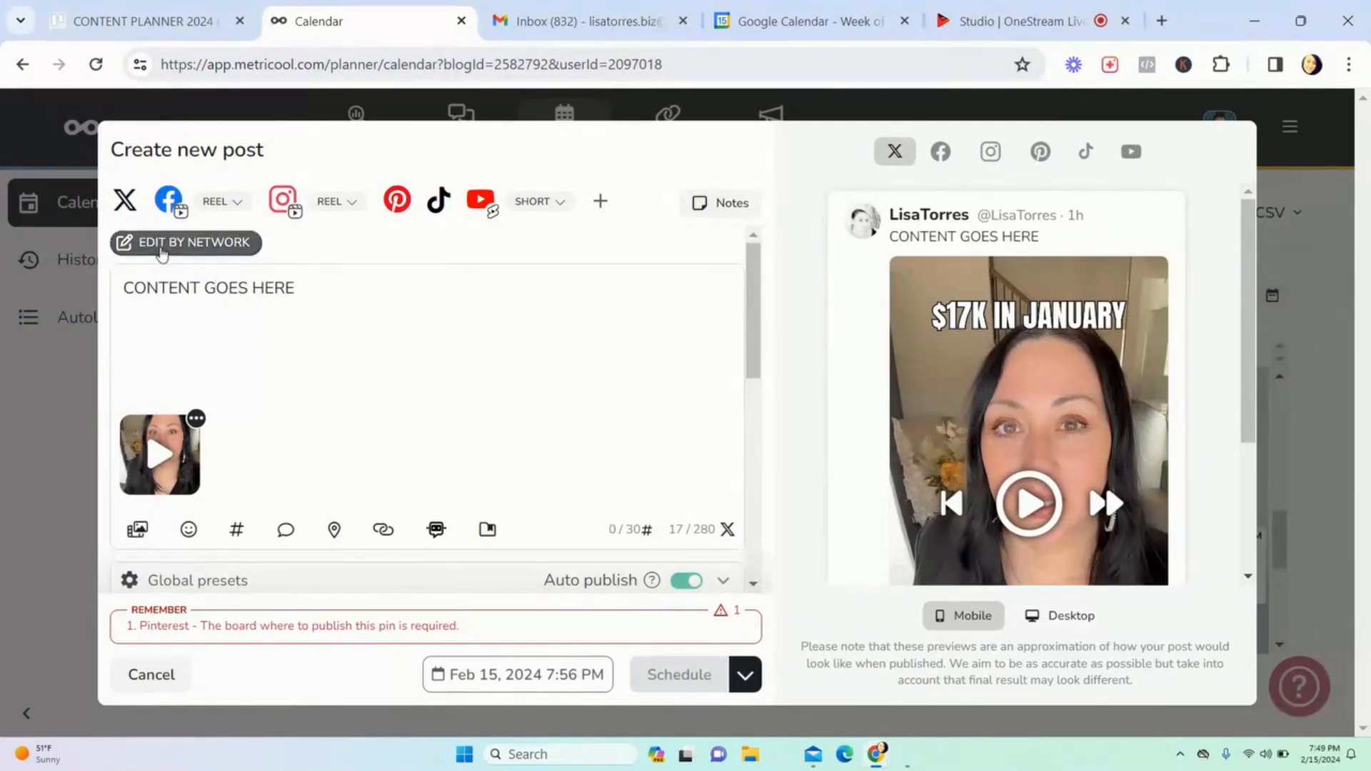
Step: Switch the post to editing by network and detach the X version from the template so its text can be customized
left_click(163, 245)
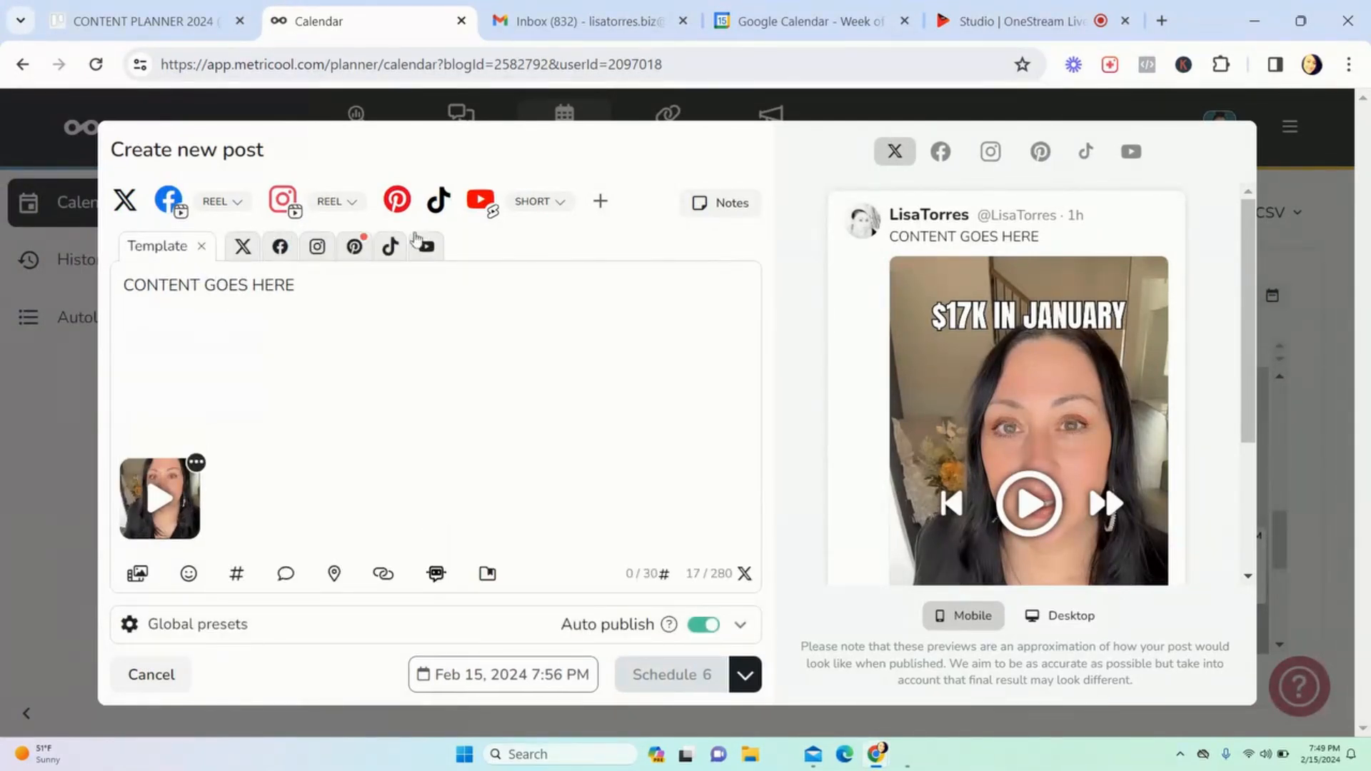
left_click(243, 251)
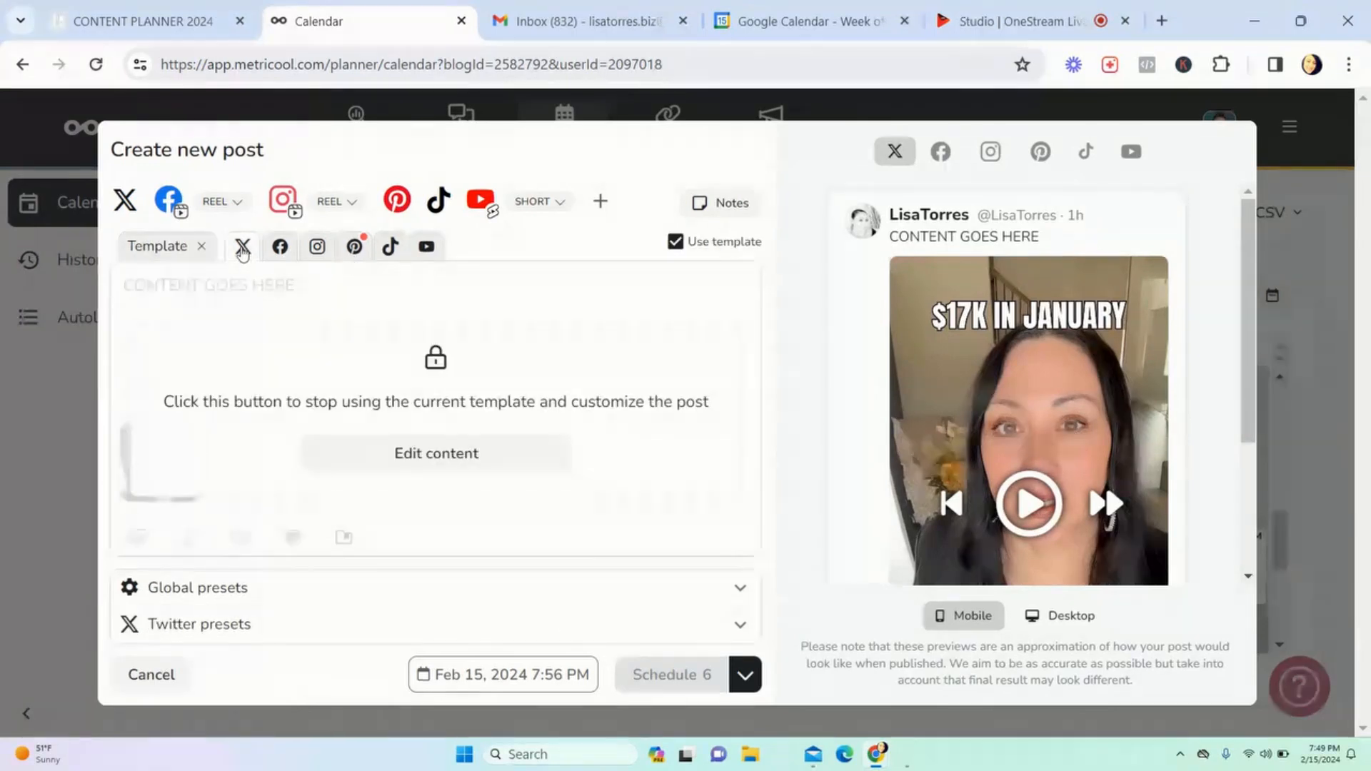
left_click(411, 456)
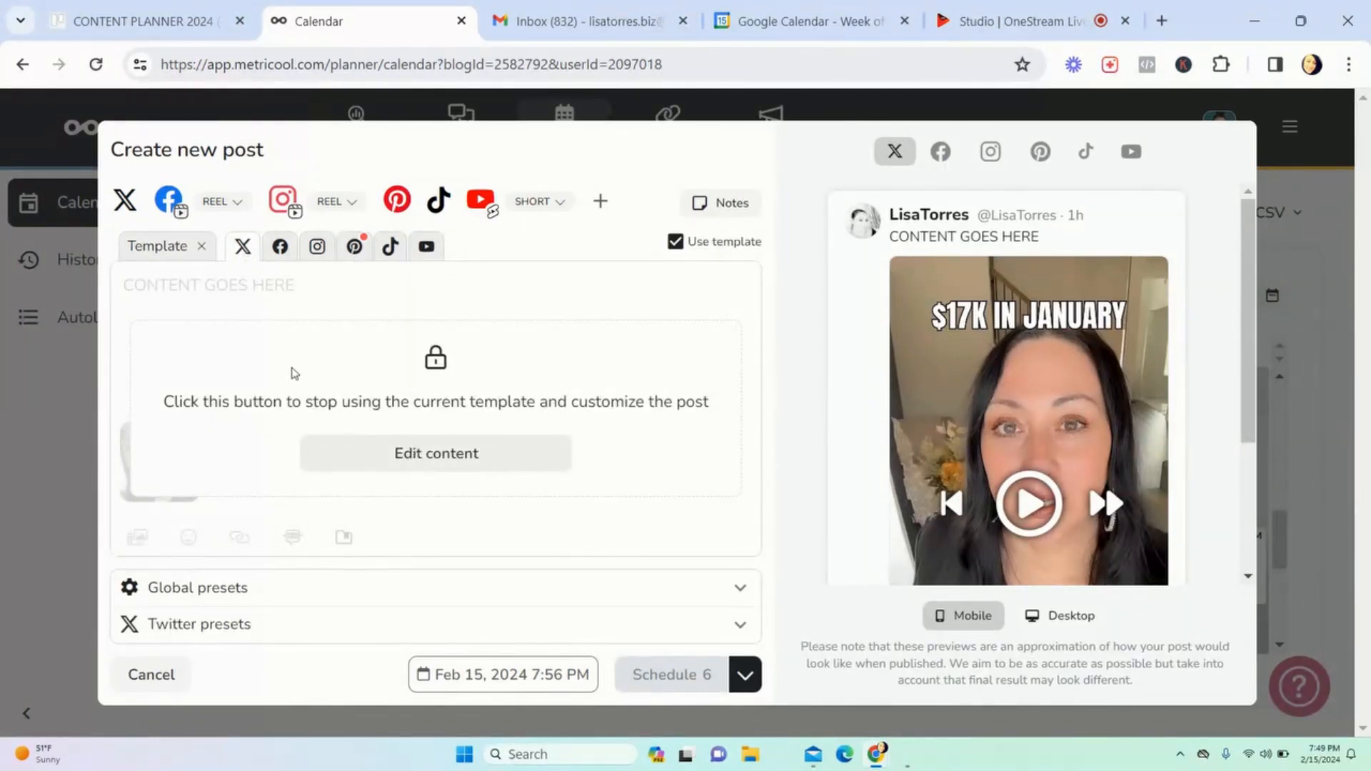
left_click_drag(325, 294, 120, 287)
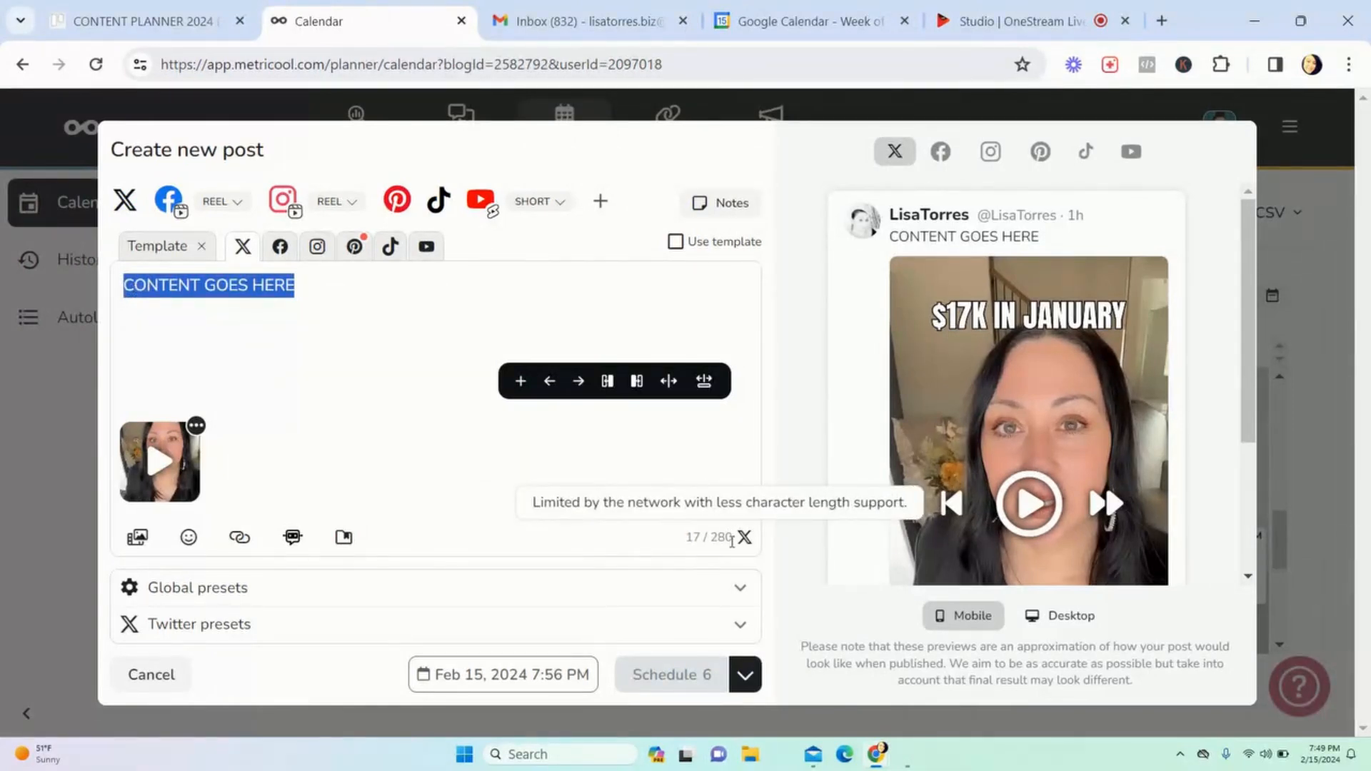
left_click(302, 323)
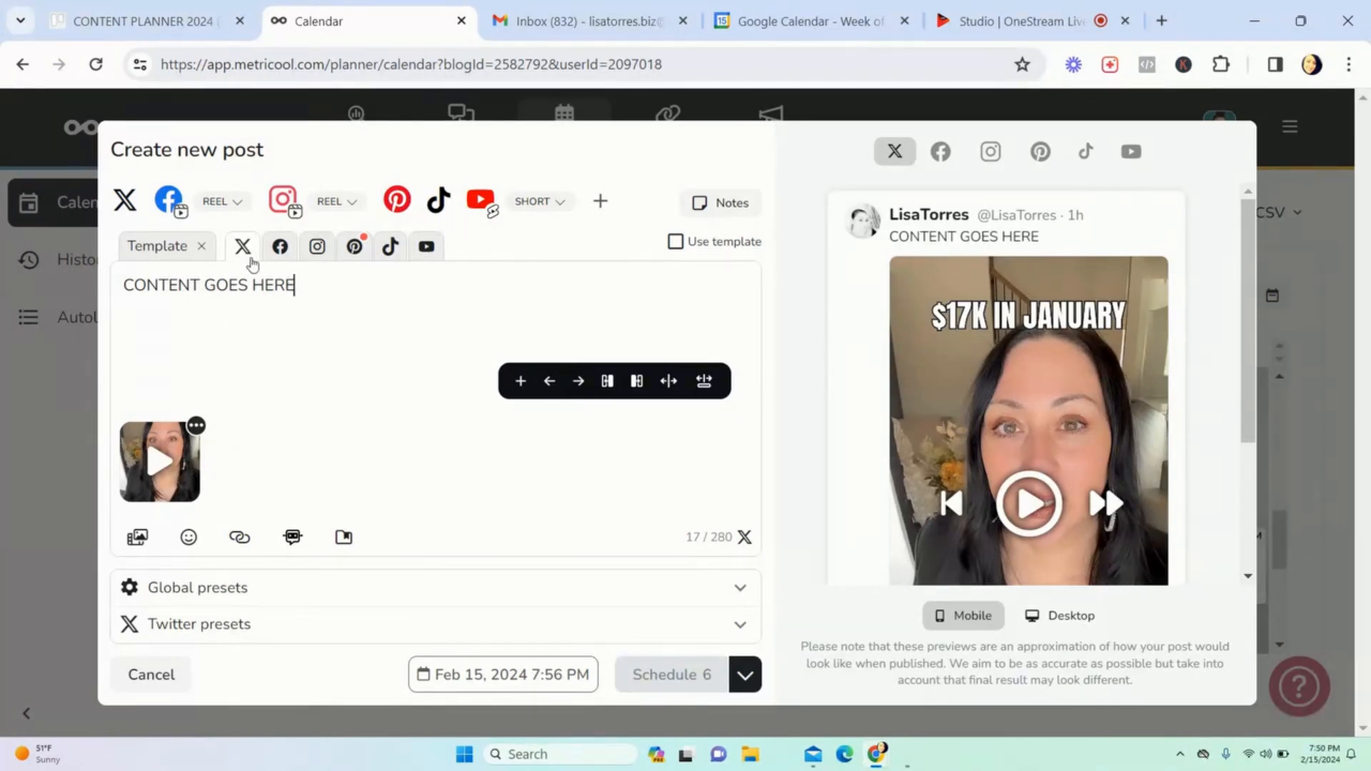
Step: Detach the Facebook and Instagram versions of the post from the template for separate editing
left_click(280, 248)
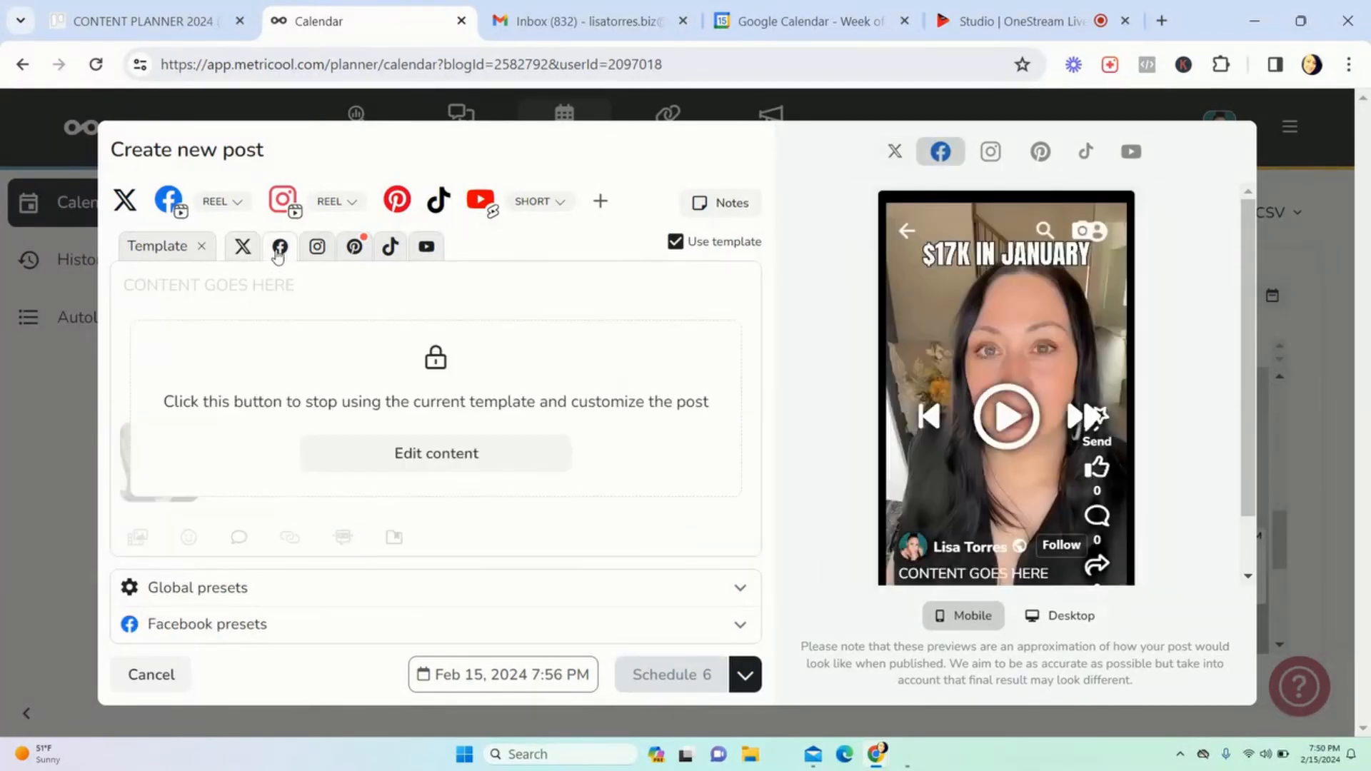
left_click(437, 464)
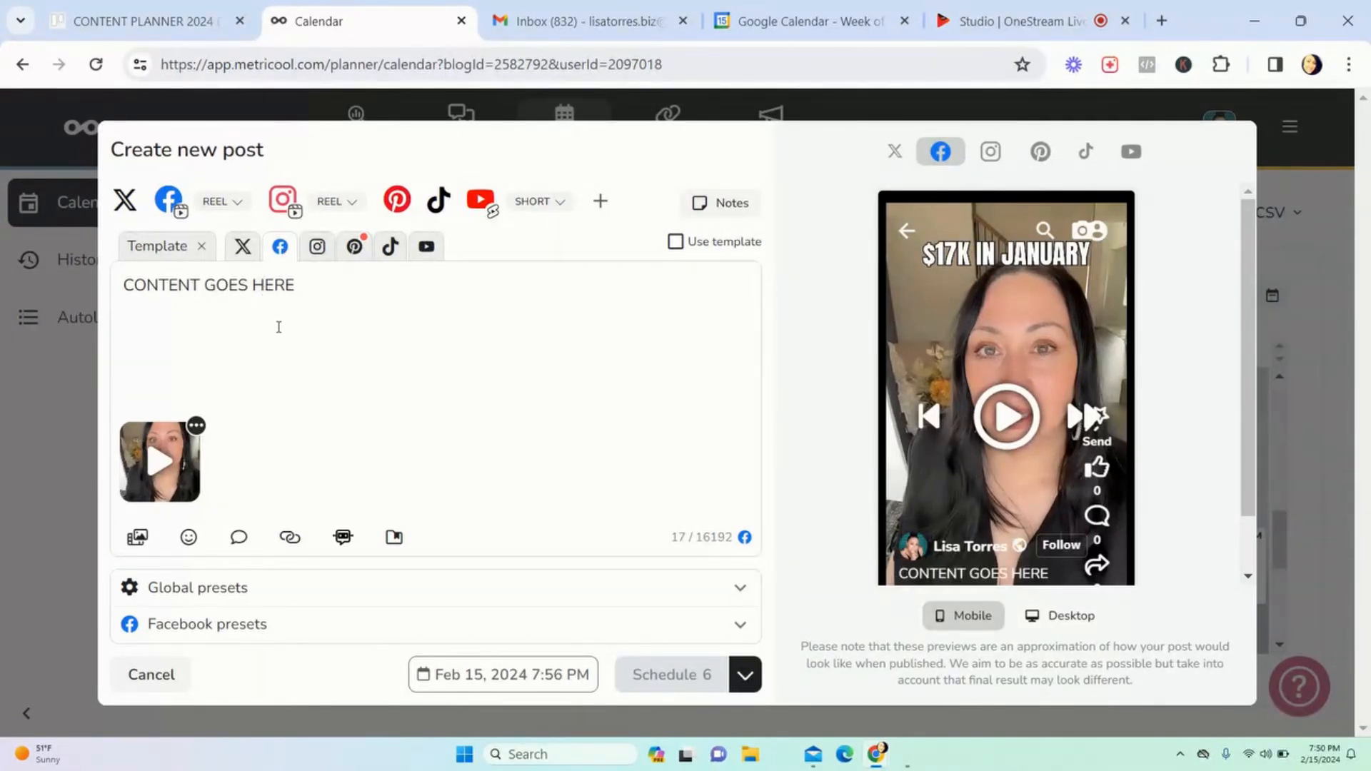
left_click(317, 251)
left_click(419, 453)
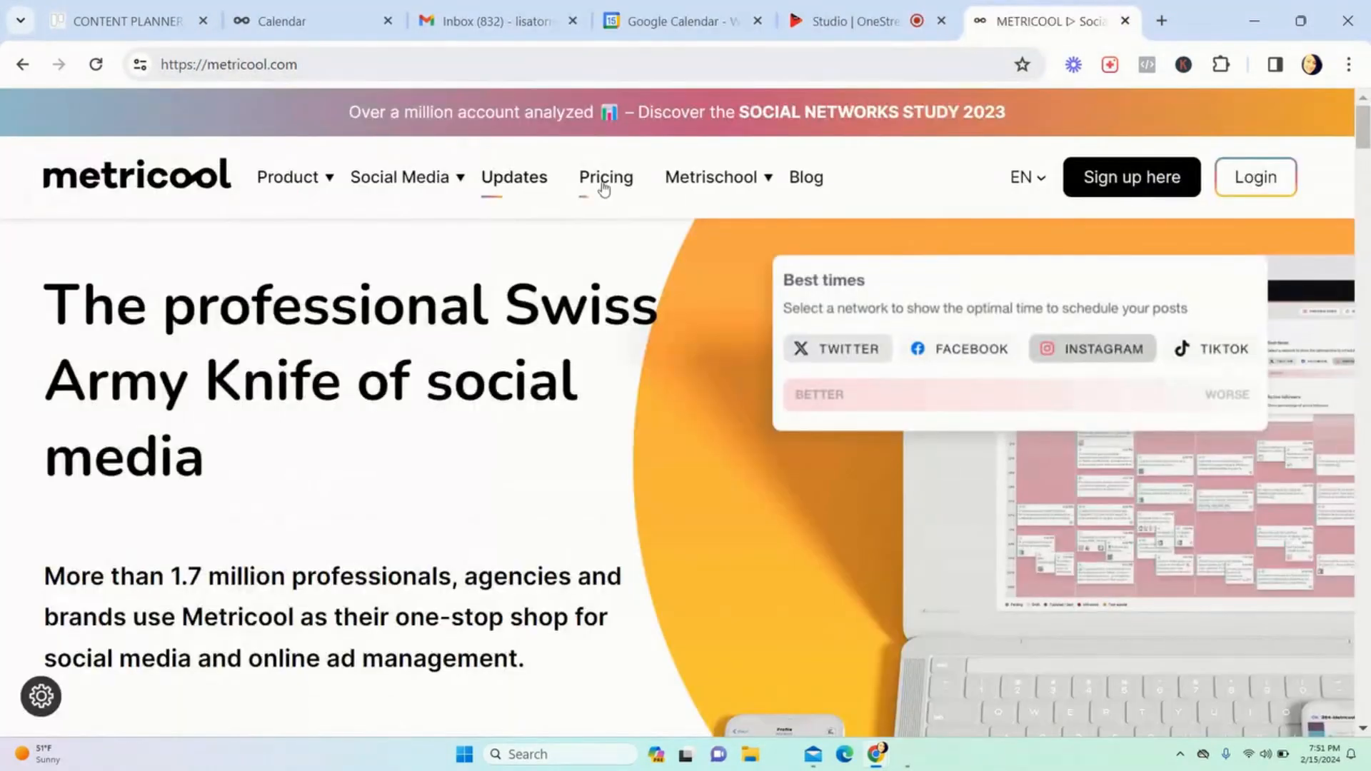
Step: Open Metricool's pricing page and compare the plans' prices, features and monthly content limits, highlighting the Starter plan's limit
left_click(605, 182)
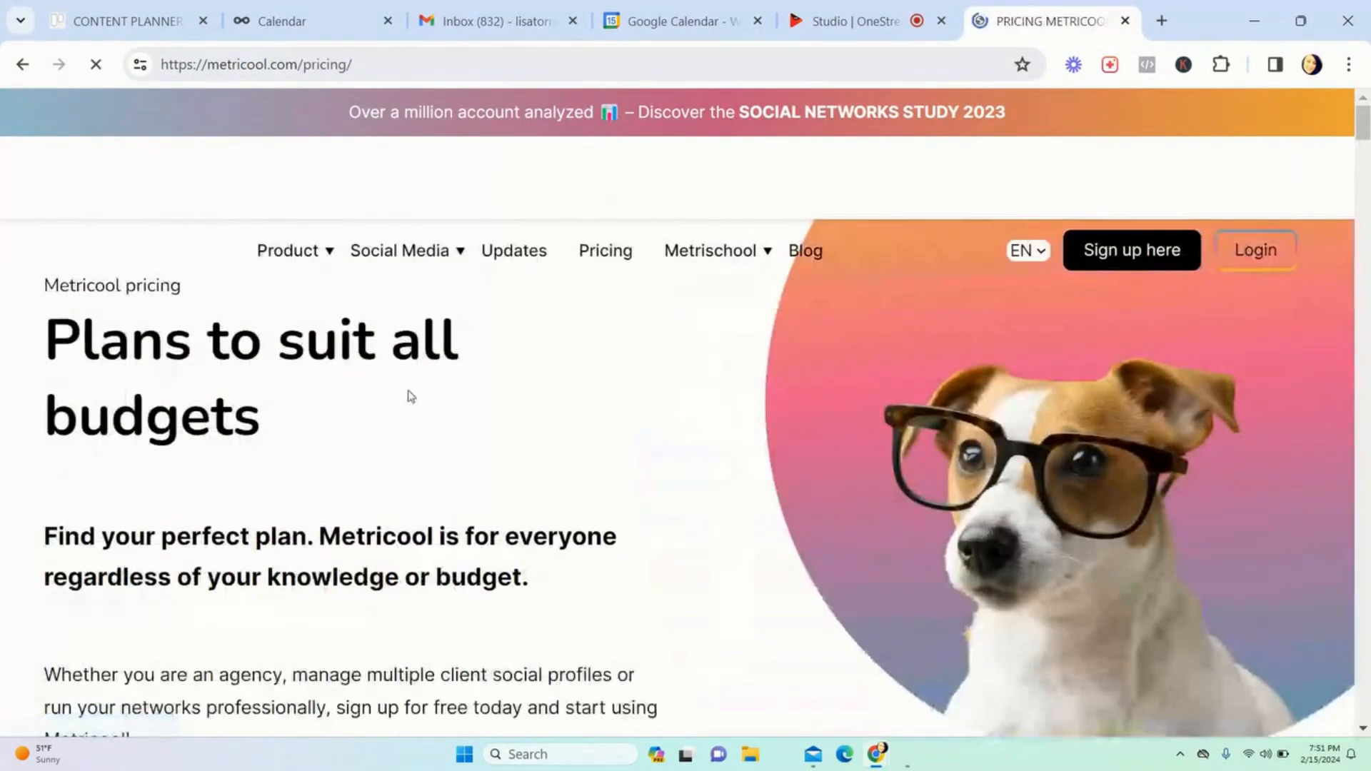
scroll(712, 339, "down", 5)
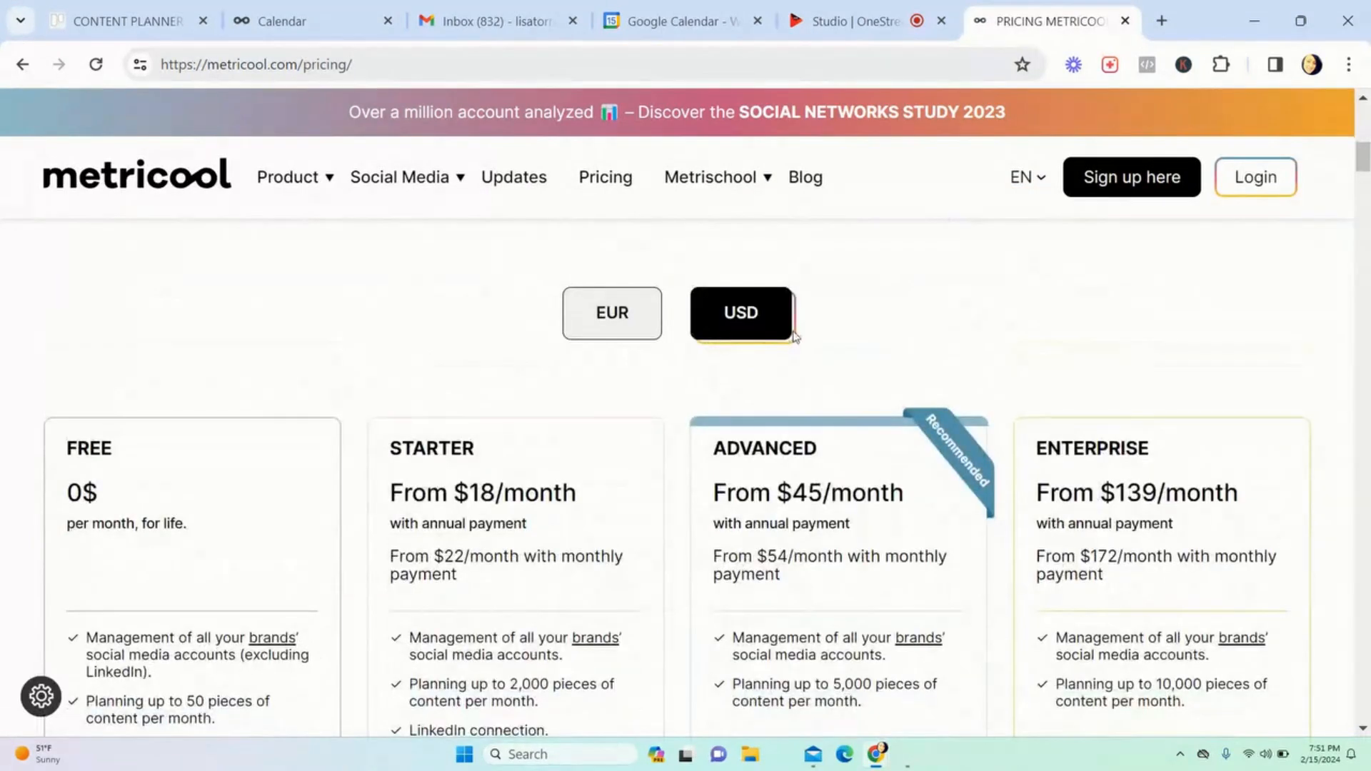
scroll(793, 336, "down", 1)
scroll(795, 336, "down", 1)
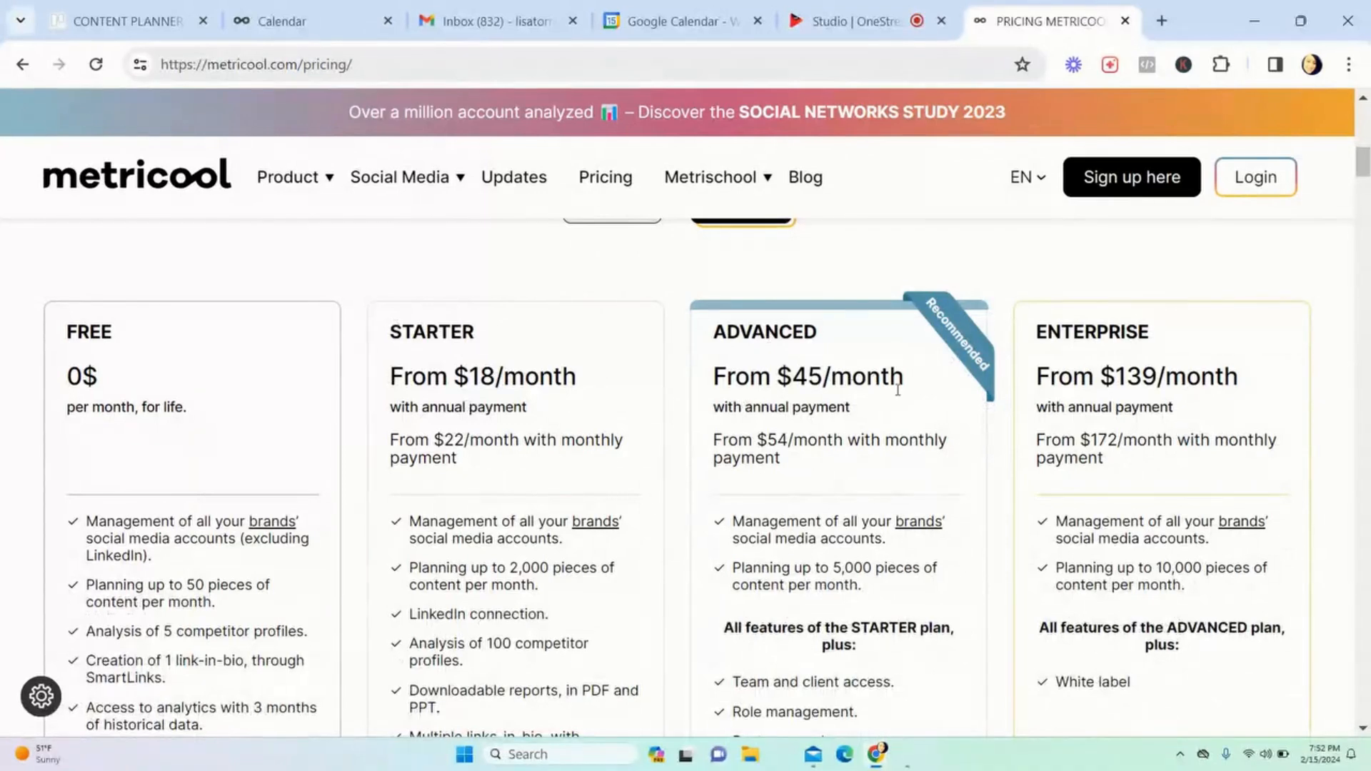
scroll(1240, 384, "down", 1)
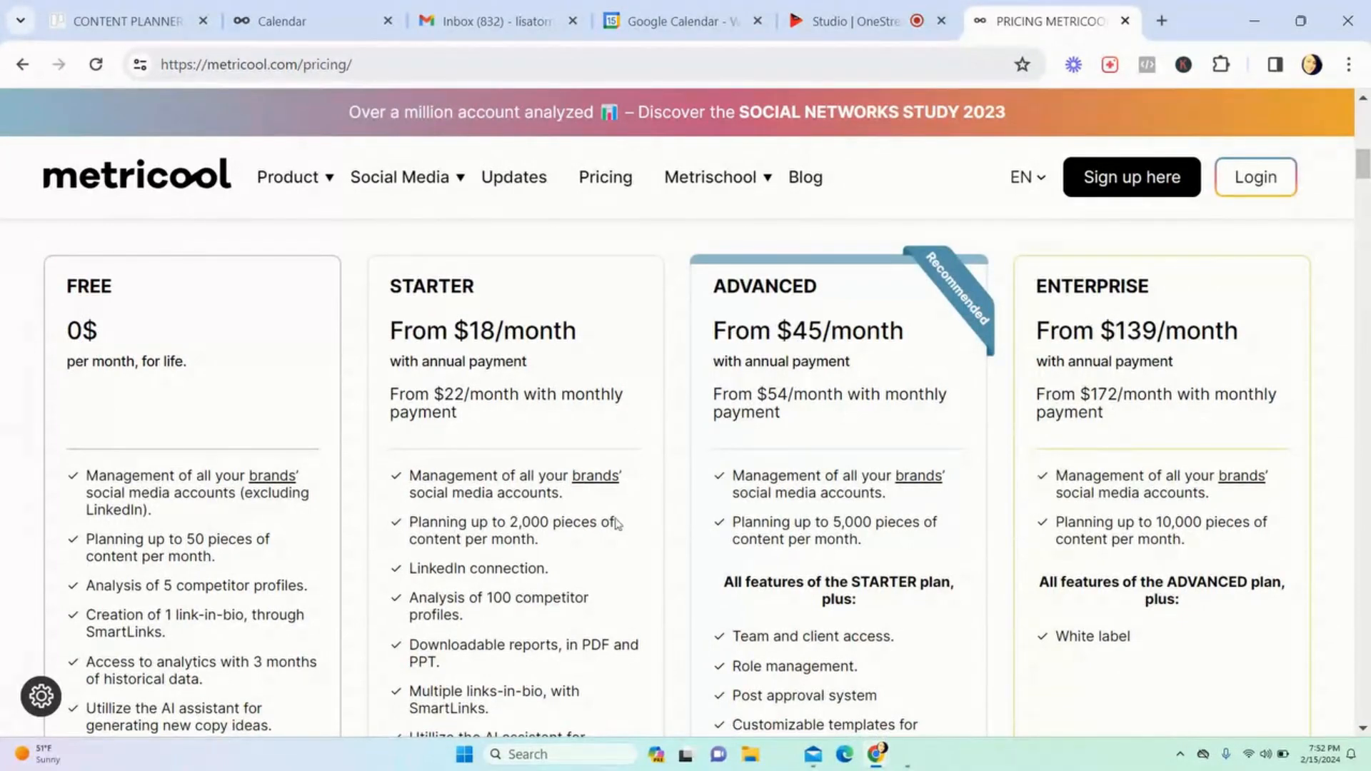
scroll(478, 541, "down", 7)
scroll(477, 541, "up", 10)
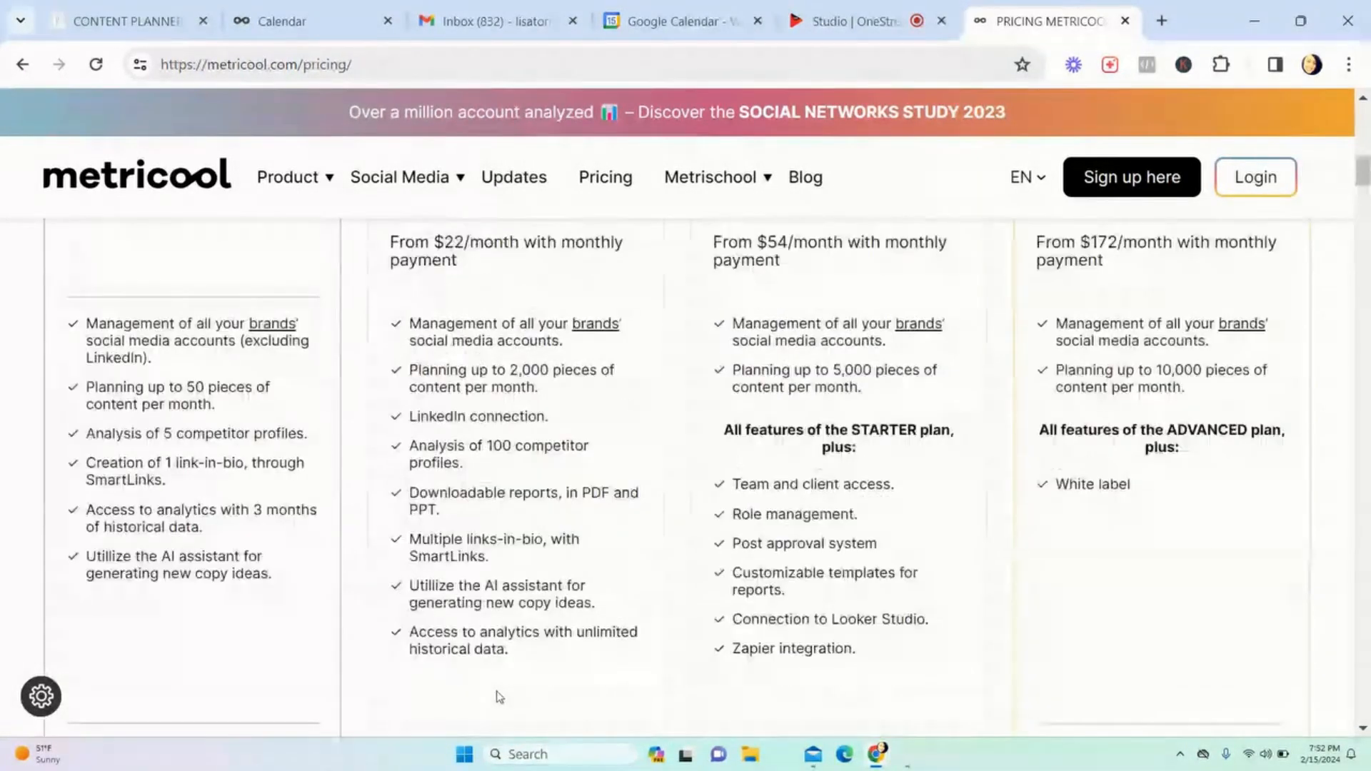
scroll(519, 579, "down", 3)
scroll(519, 579, "down", 3)
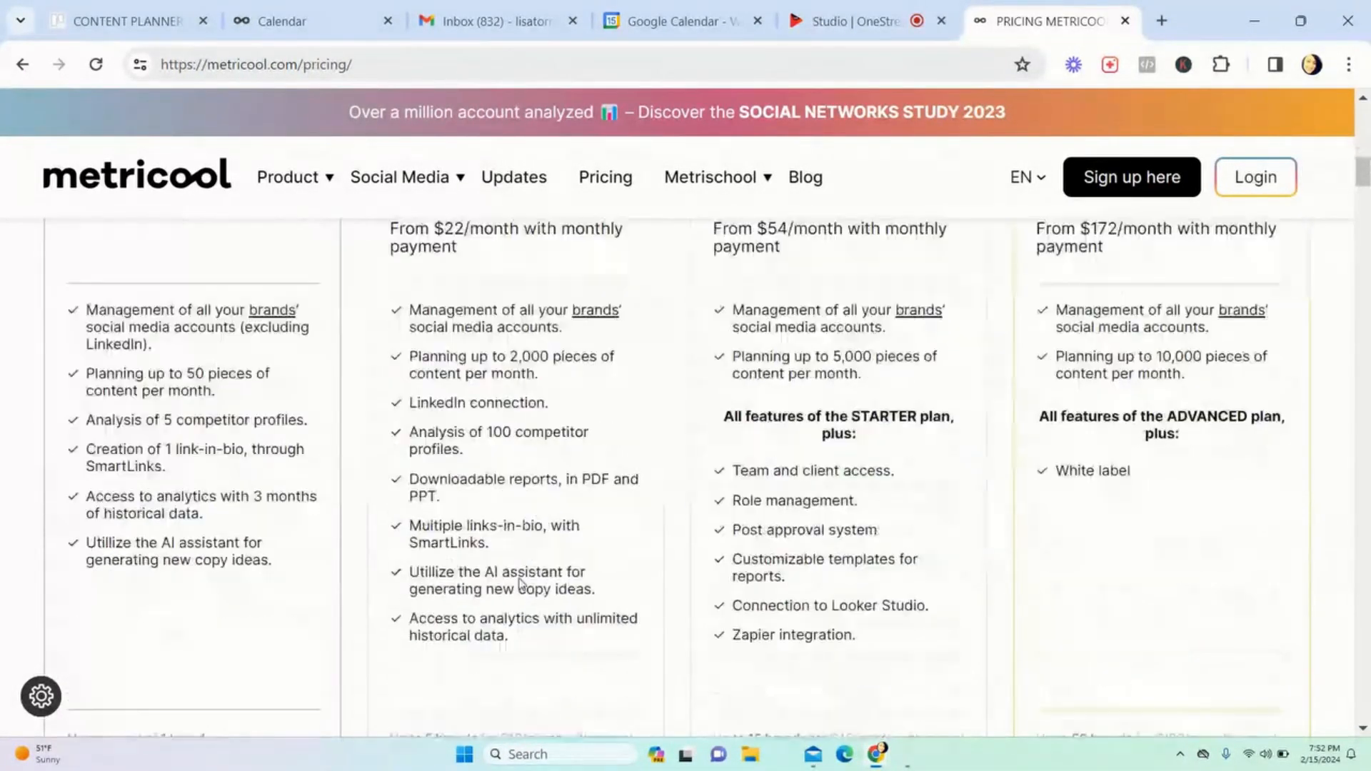
scroll(521, 585, "up", 2)
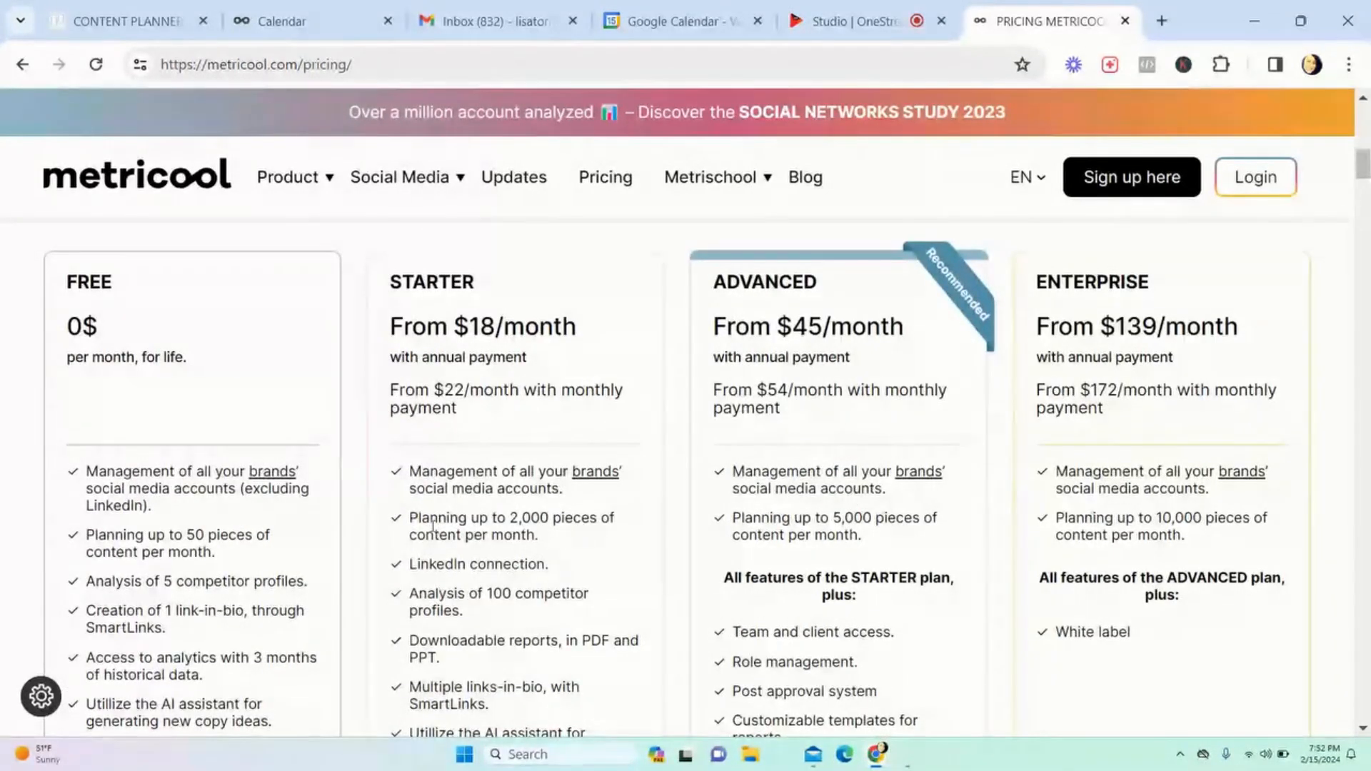
left_click_drag(410, 515, 561, 537)
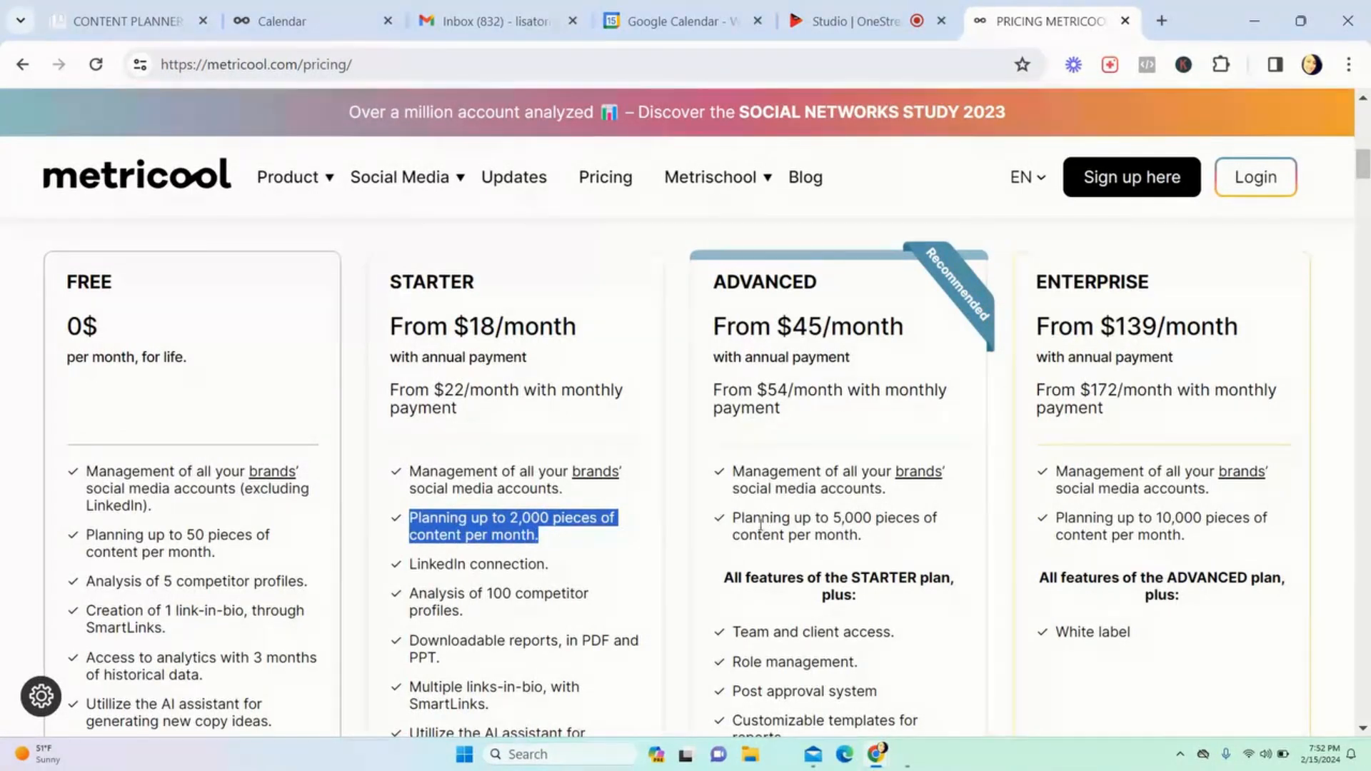
Step: Switch to the CONTENT PLANNER 2024 (TEST) board in Trello
left_click(120, 25)
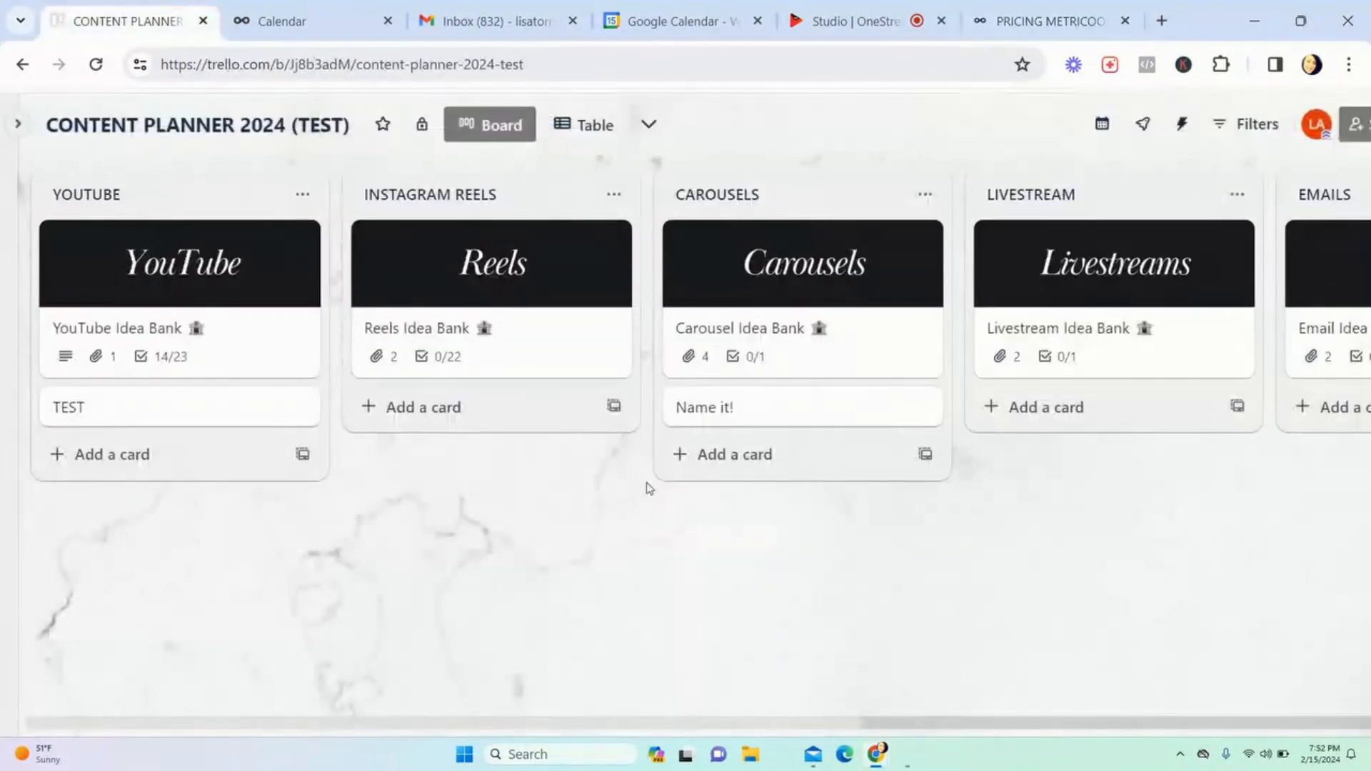